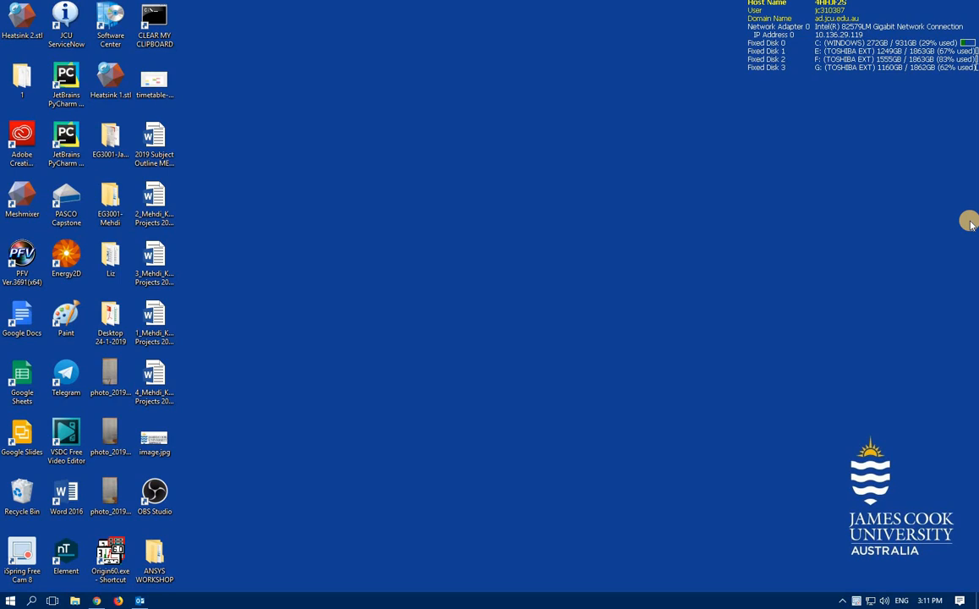
Launch ANSYS Workbench 18.2 and maximize its window.
click(10, 599)
scroll(76, 410, down, 4)
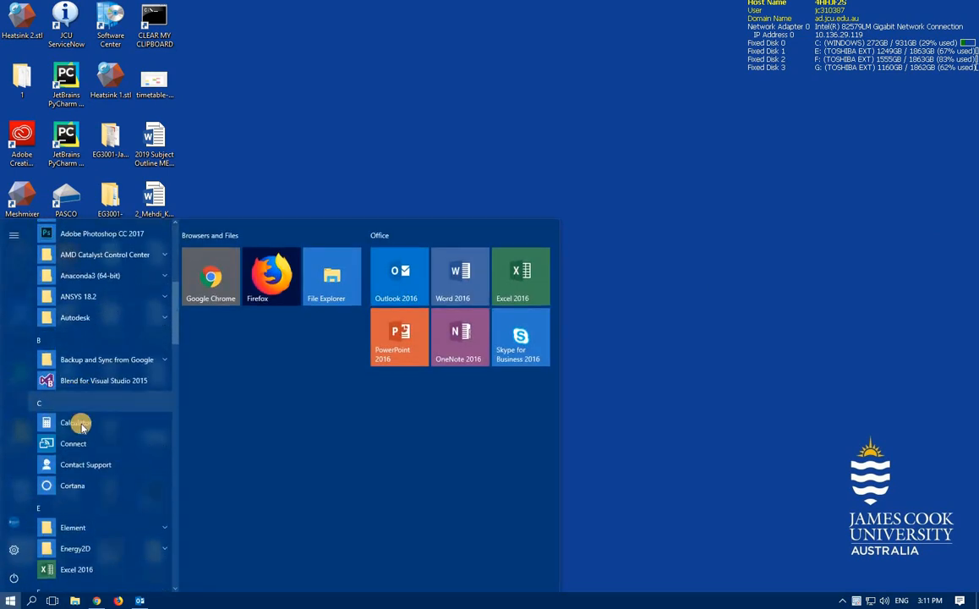
click(107, 298)
scroll(120, 329, down, 5)
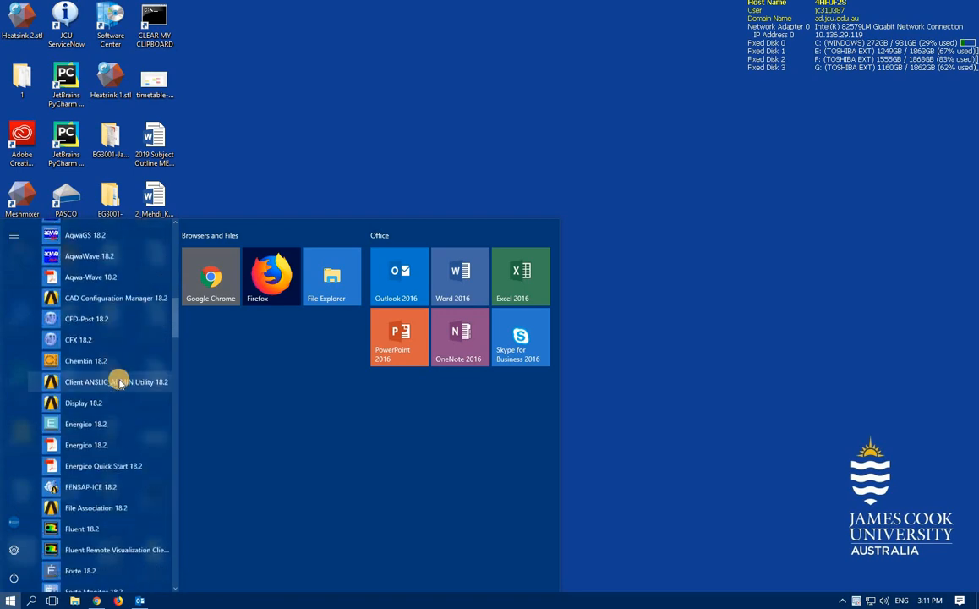
scroll(120, 383, down, 10)
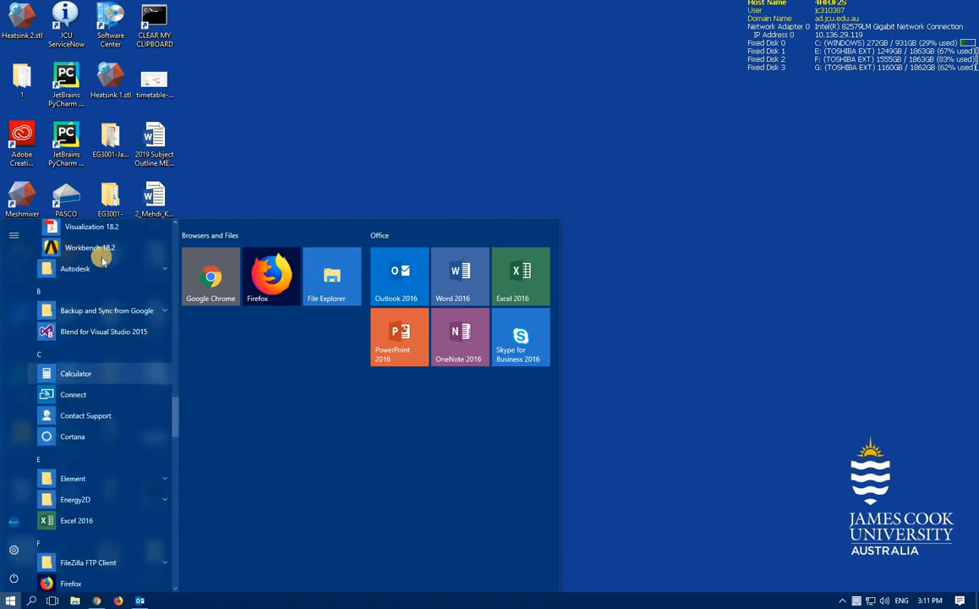
click(100, 249)
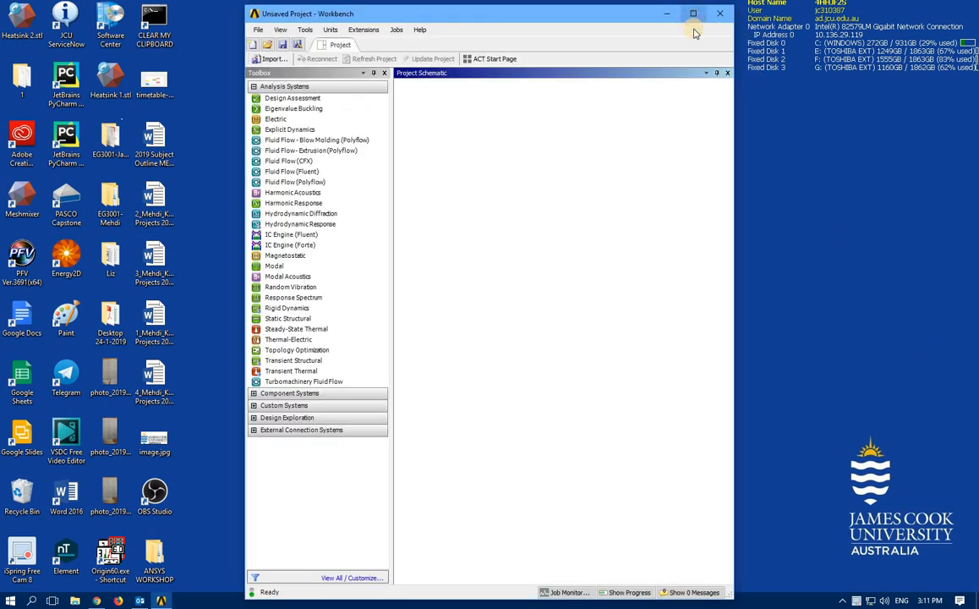
click(693, 15)
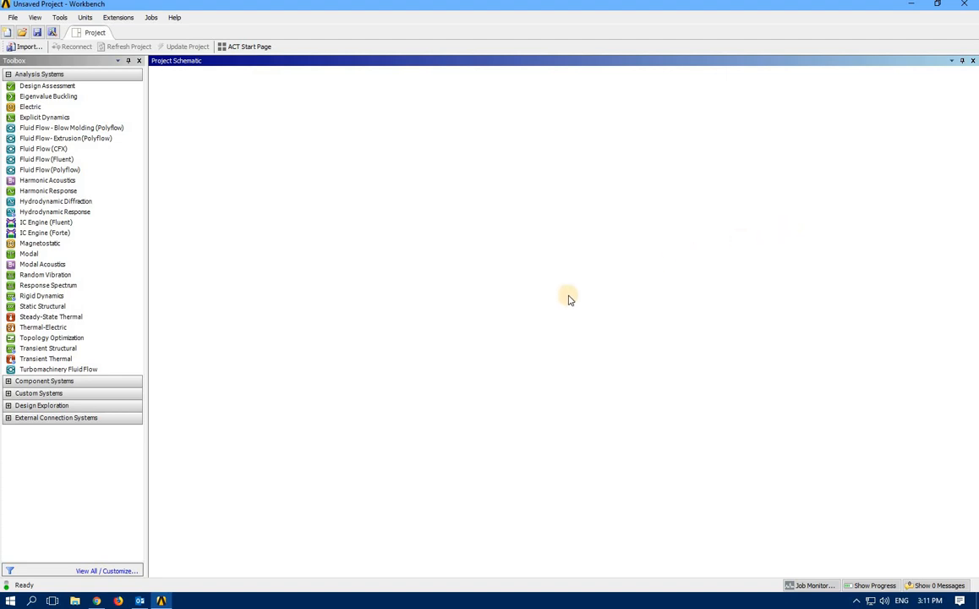
Add a Static Structural analysis system to the project schematic and name it AP02.
click(36, 307)
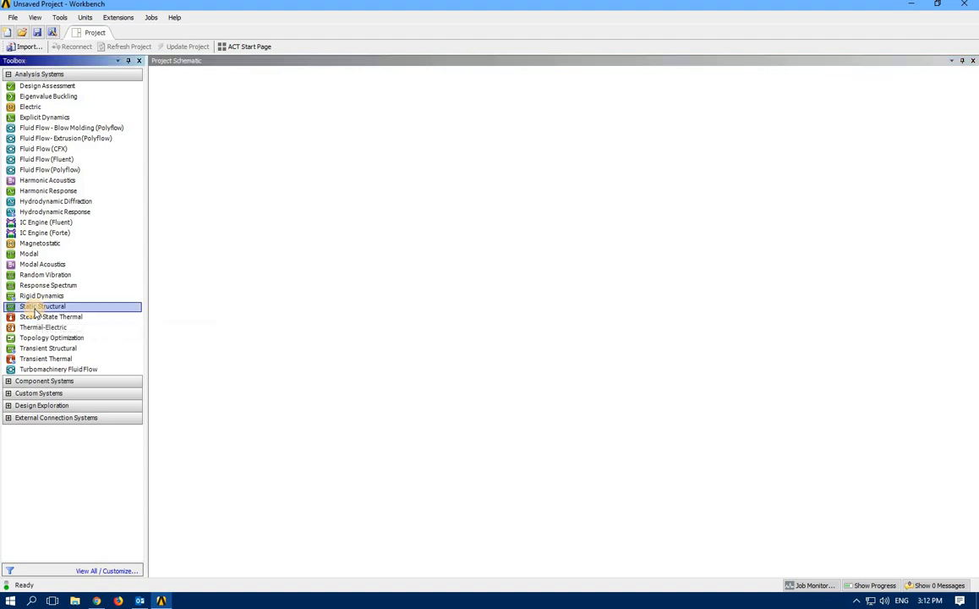
drag(35, 311, 215, 137)
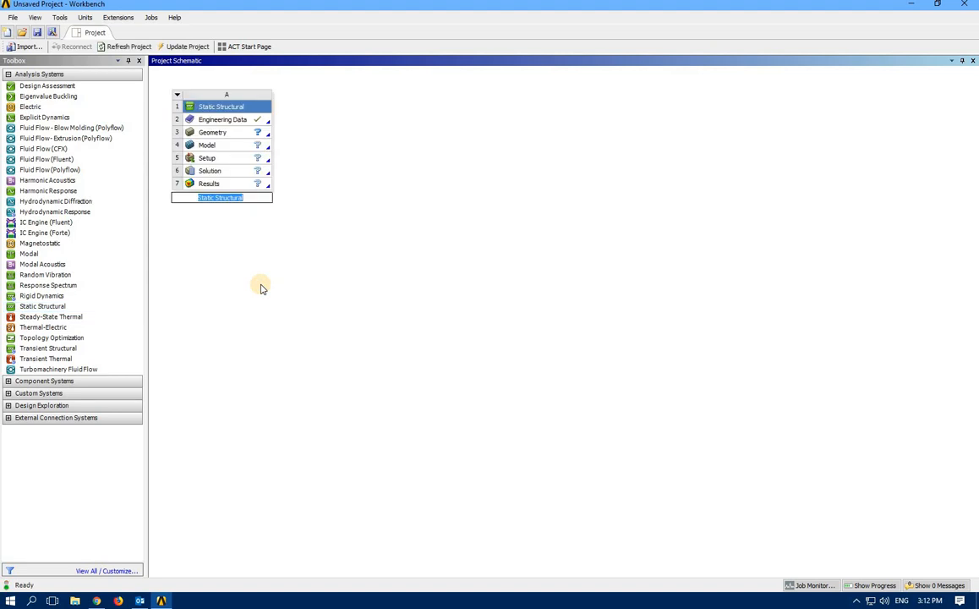
text(AP02)
click(252, 133)
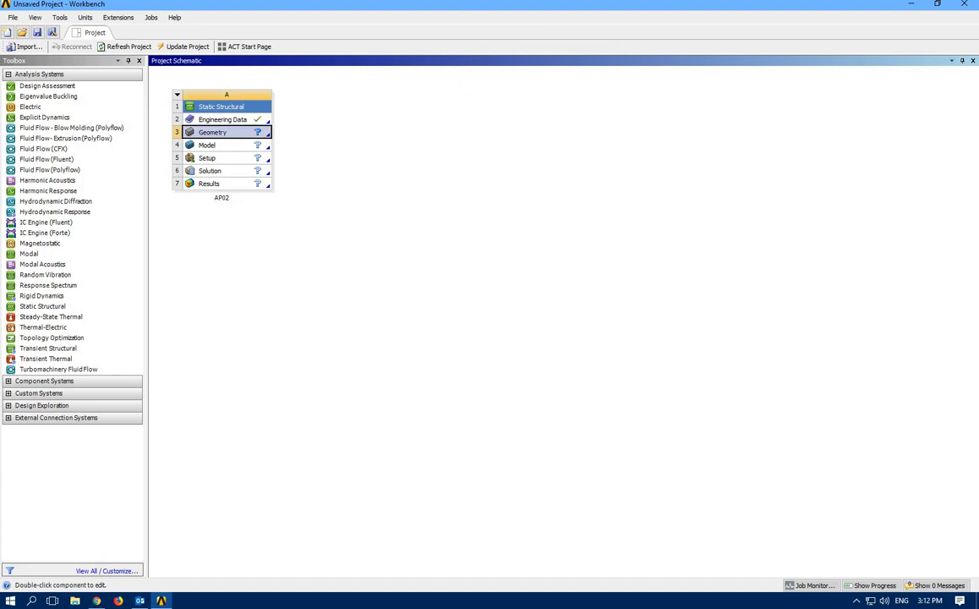
Add Titanium Alloy from the General Materials library to the system's engineering data and return to the project schematic.
click(234, 122)
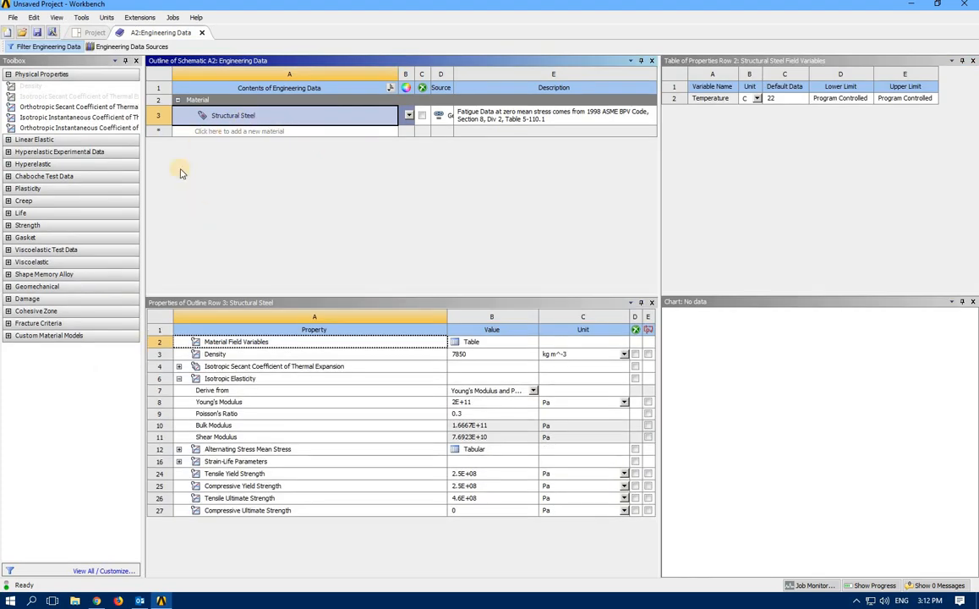
click(127, 47)
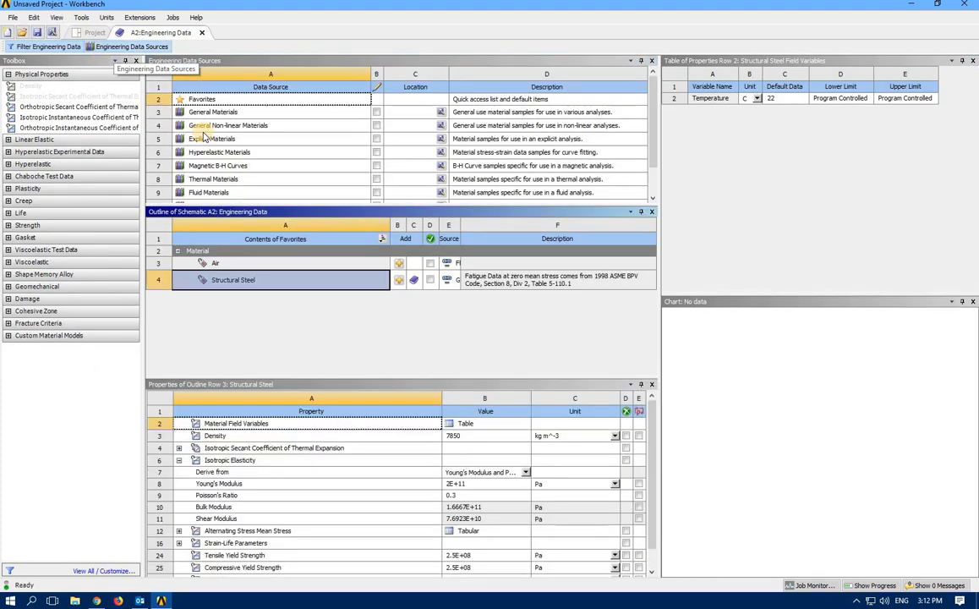
click(212, 113)
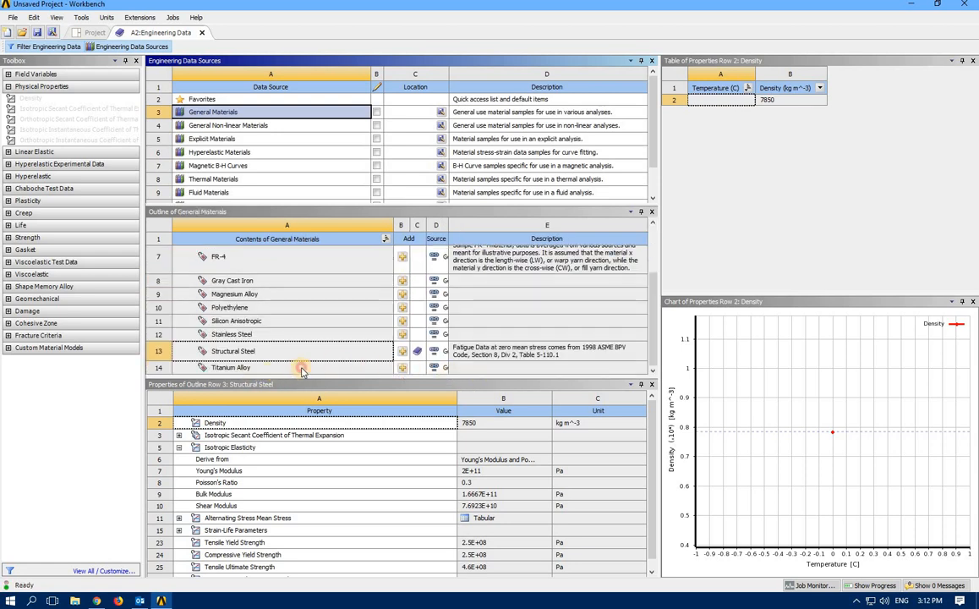
click(404, 369)
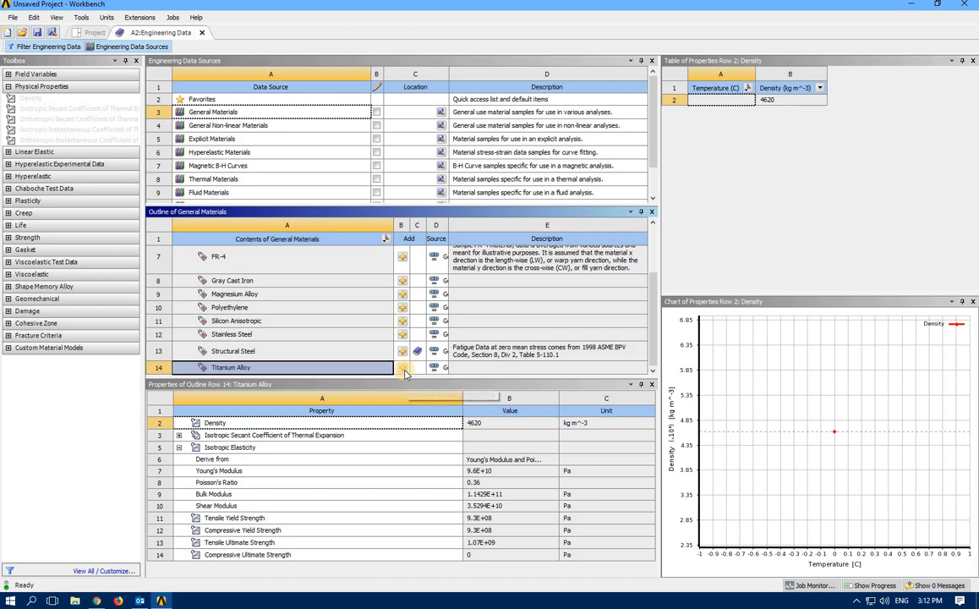
click(404, 369)
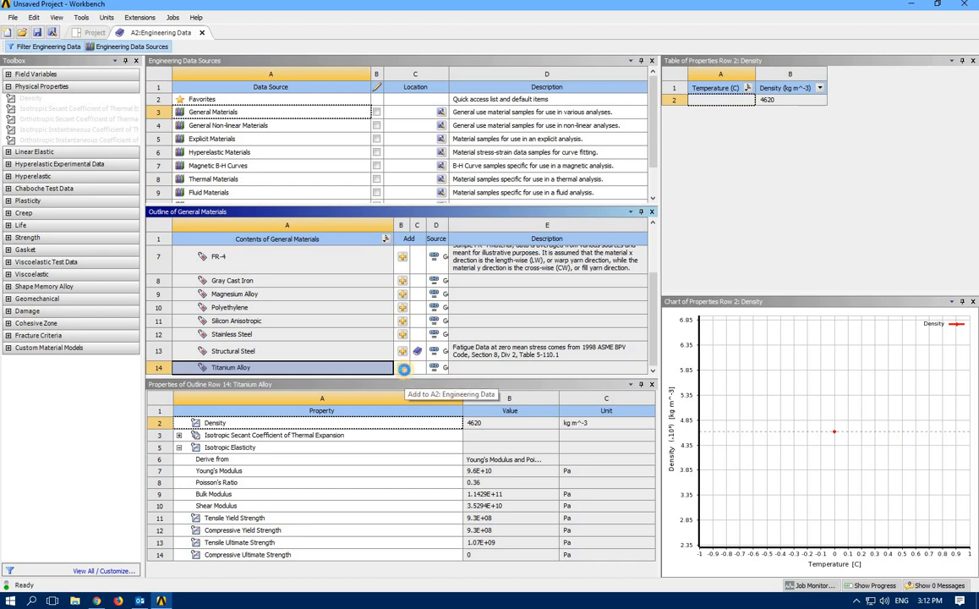
click(106, 49)
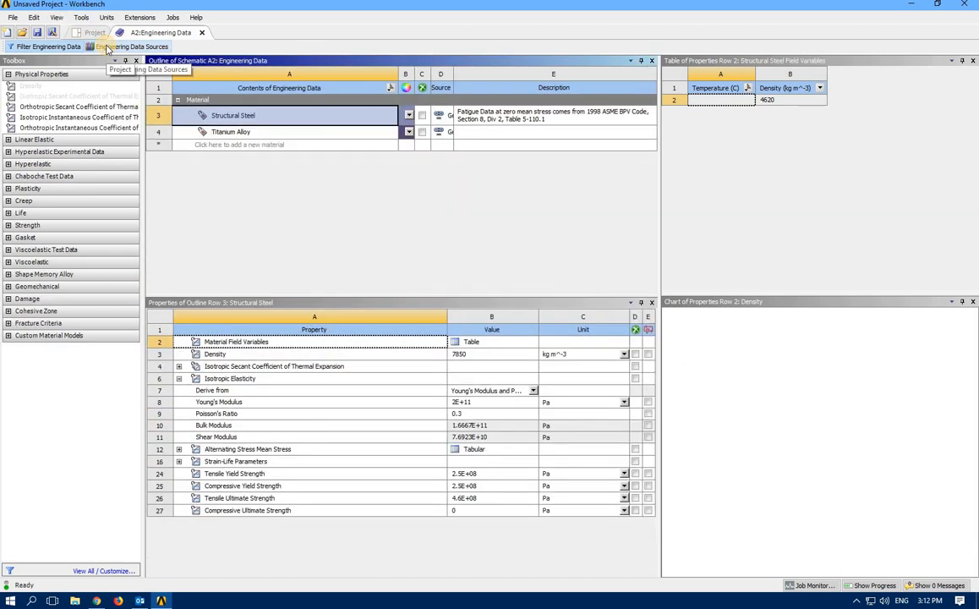
click(230, 133)
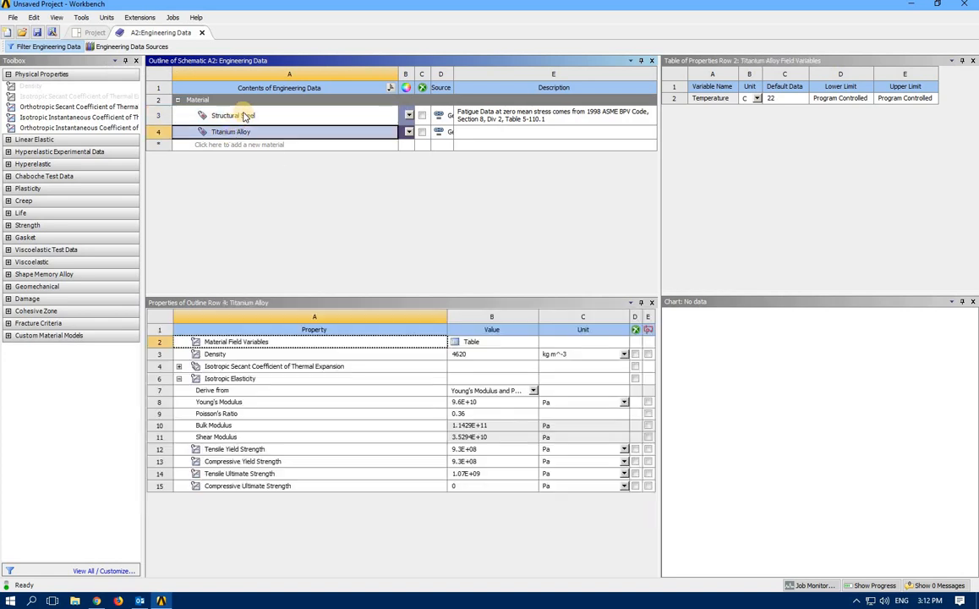
click(249, 116)
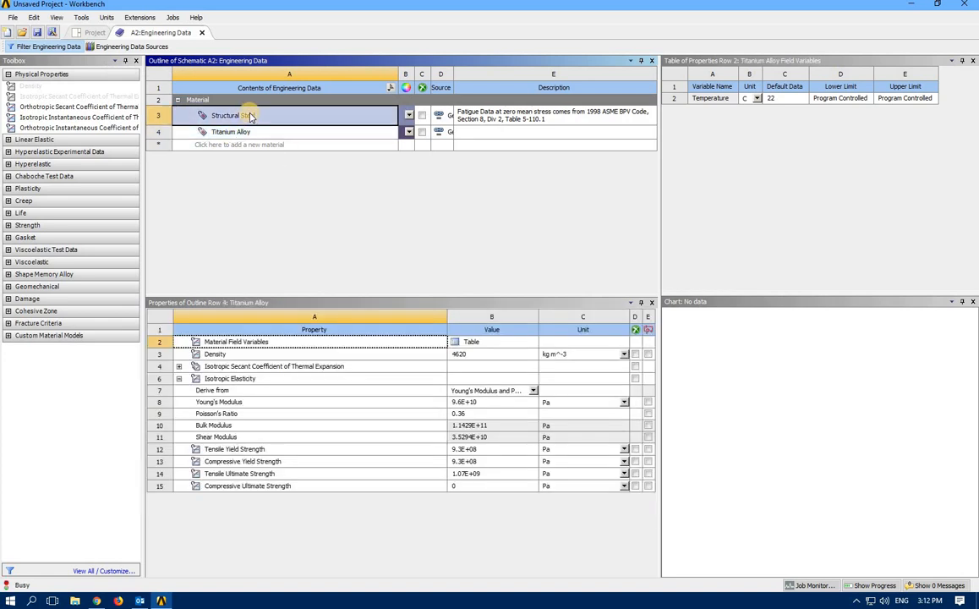
click(202, 33)
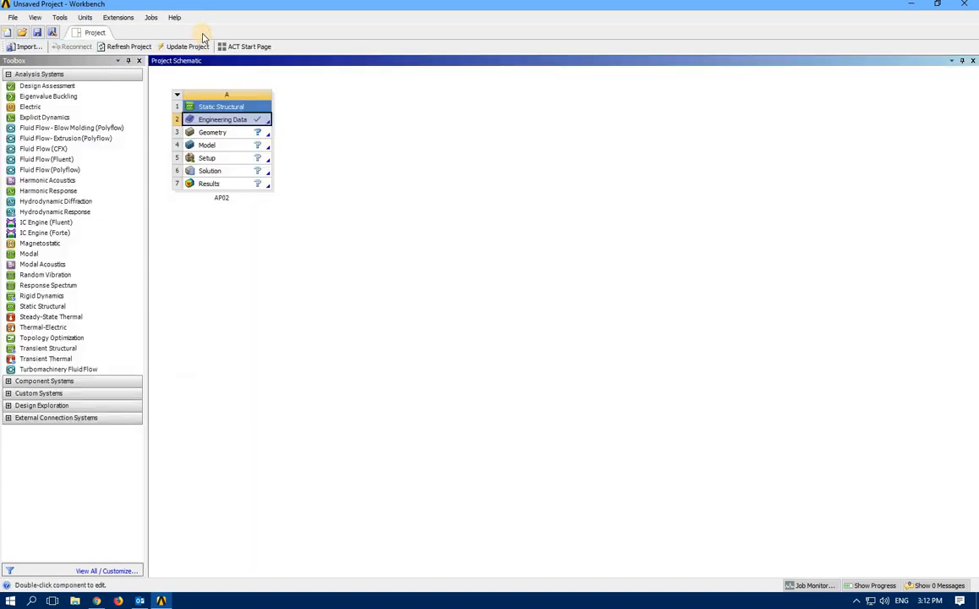
Open the system's geometry in SpaceClaim, dismiss the welcome window and maximize the modeler.
double_click(222, 134)
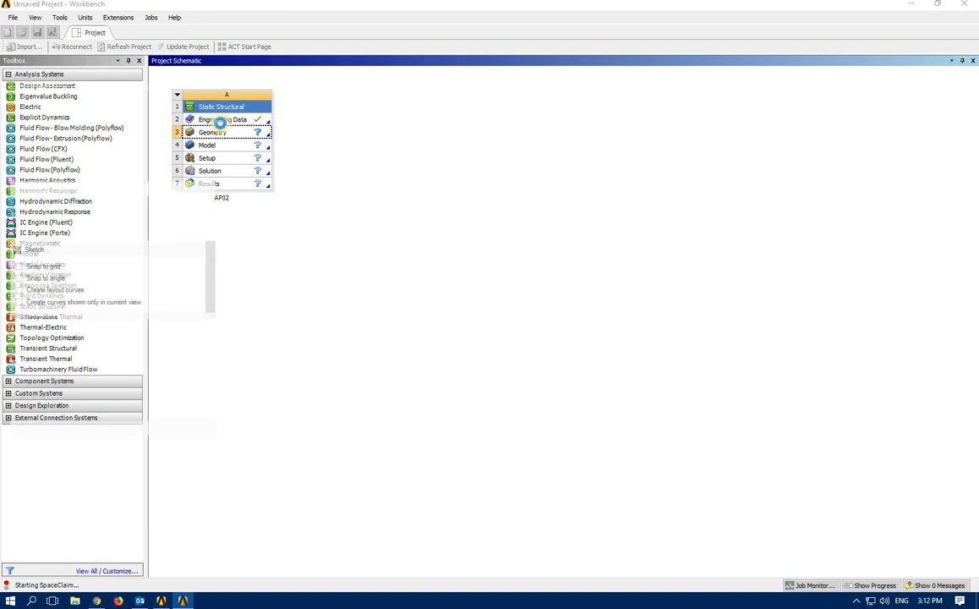
click(564, 191)
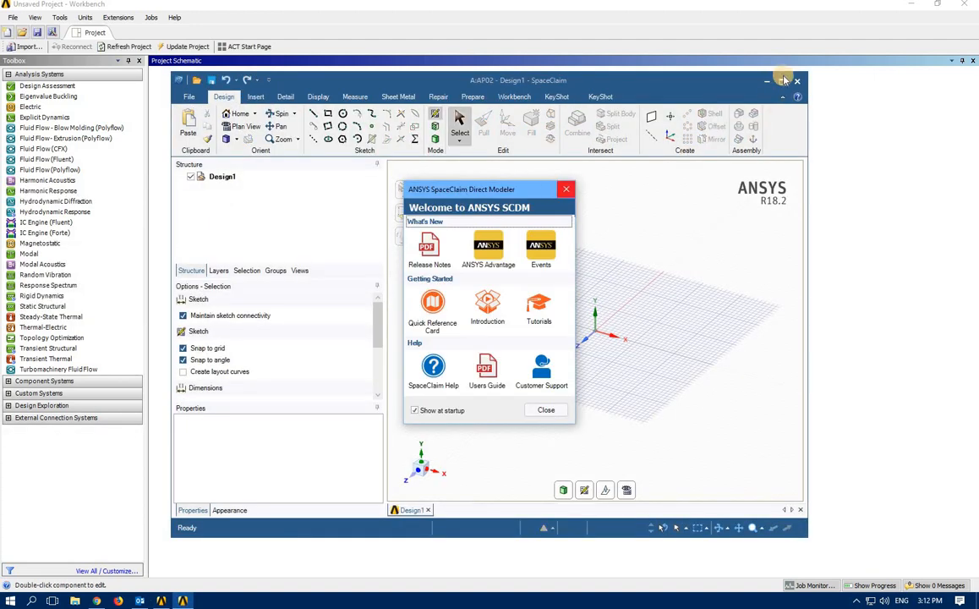
click(780, 81)
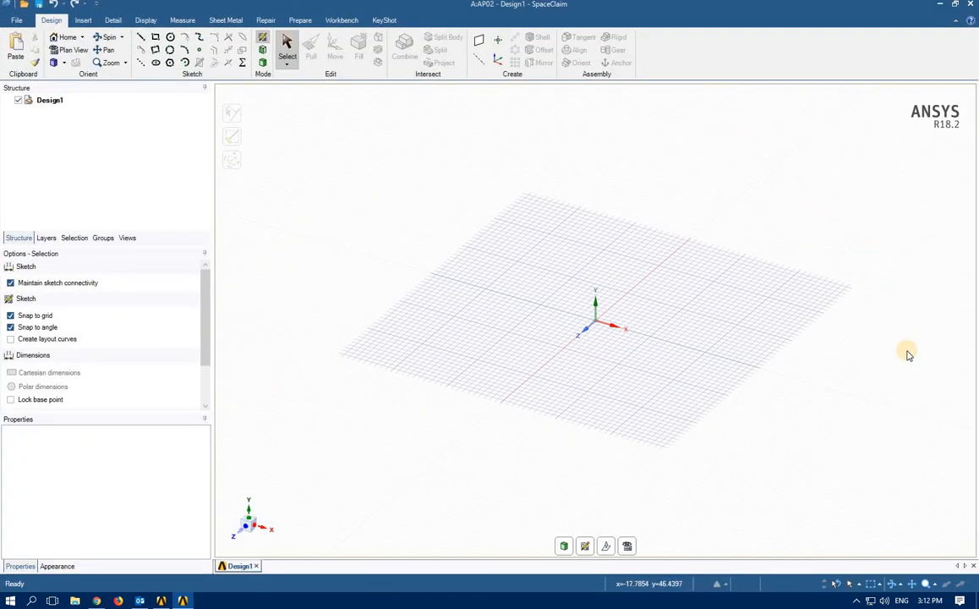
Place a new sketch on the XY plane and orient the view to Front.
click(584, 547)
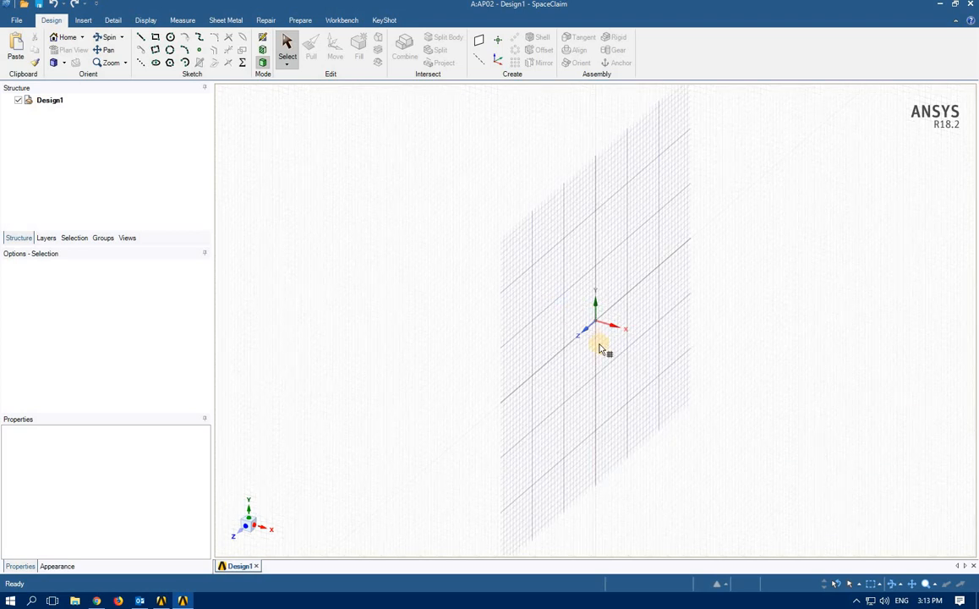
click(664, 294)
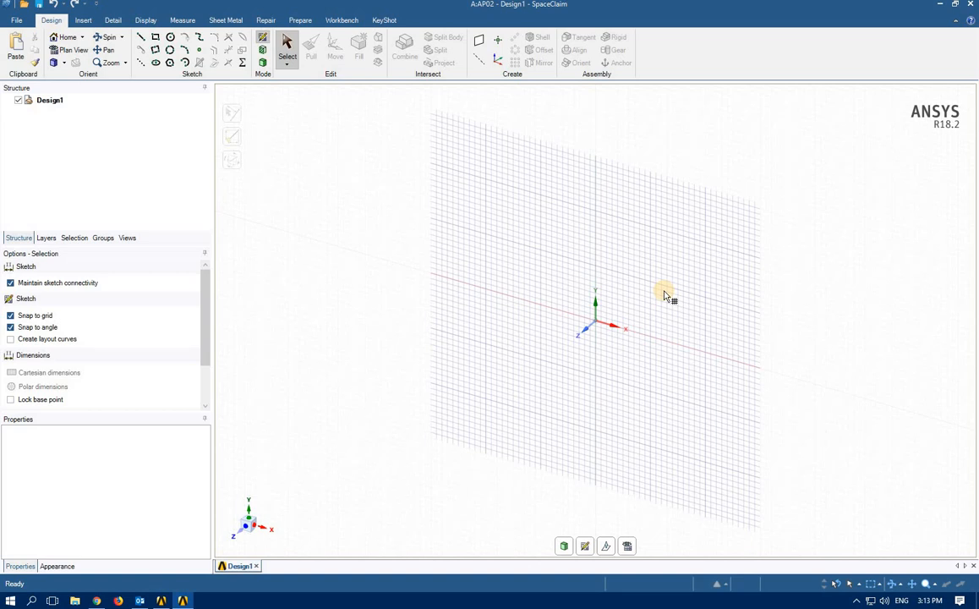
click(63, 64)
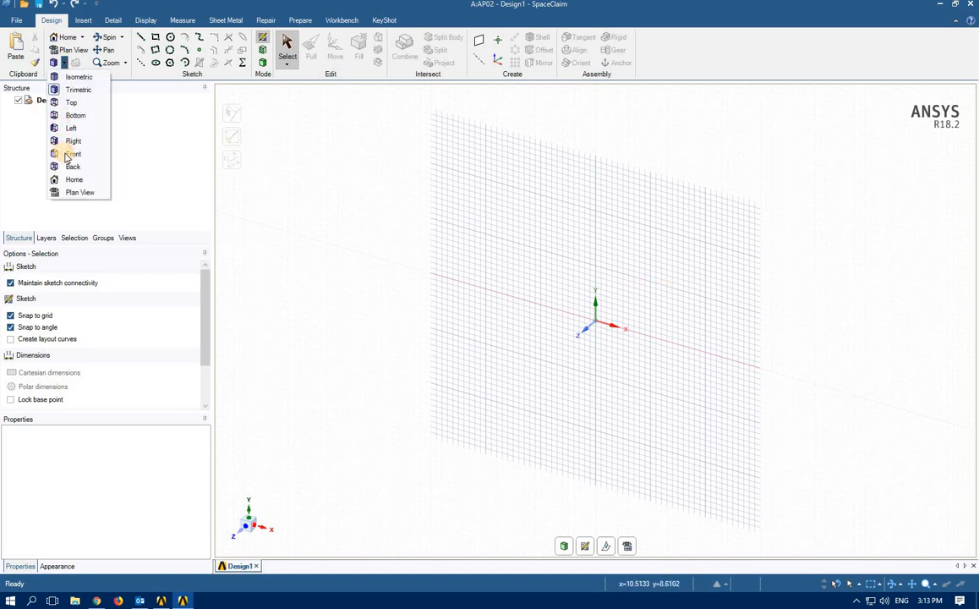
click(70, 154)
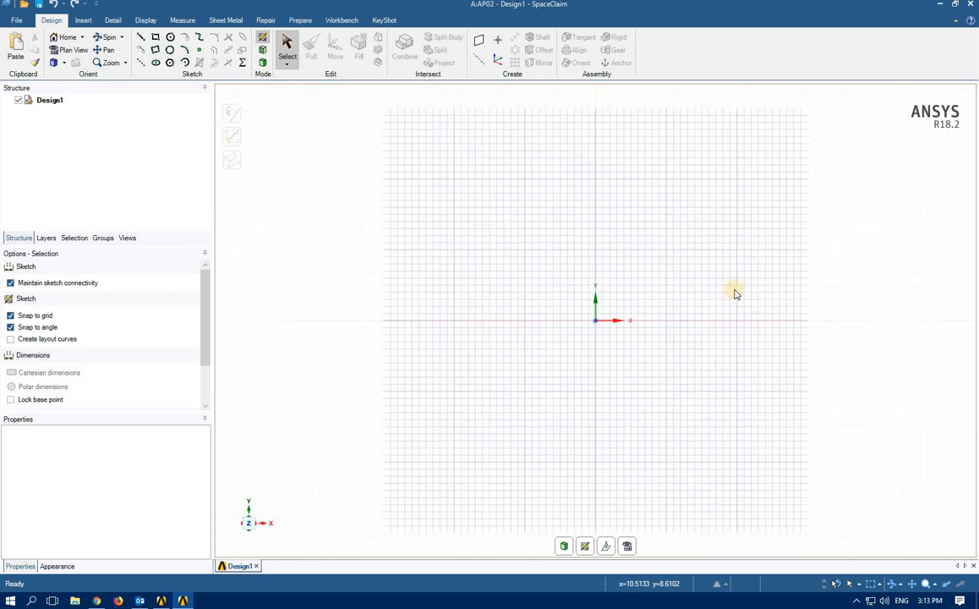
Sketch a rectangle about 57 mm wide and 29 mm high around the origin.
click(156, 38)
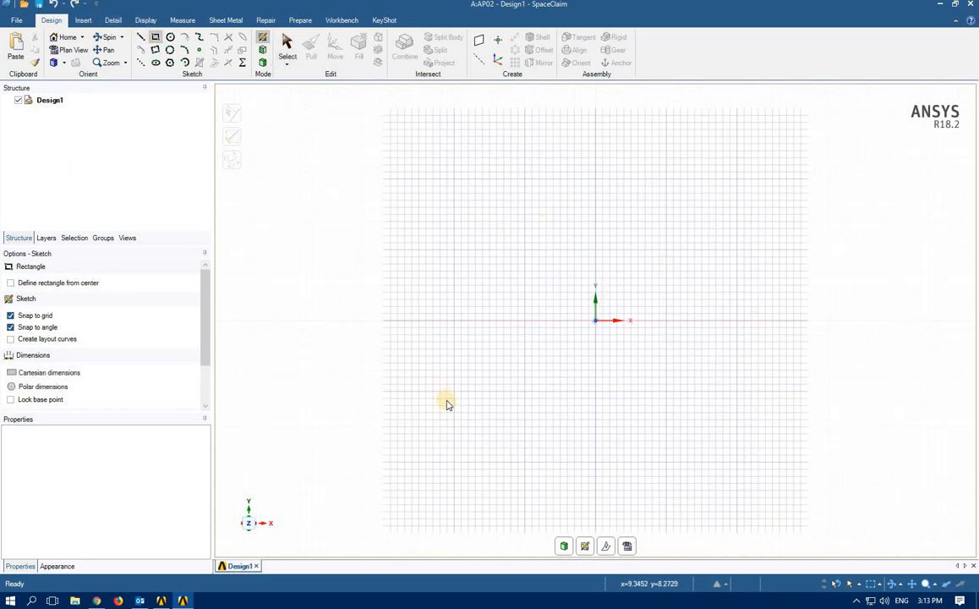
click(405, 419)
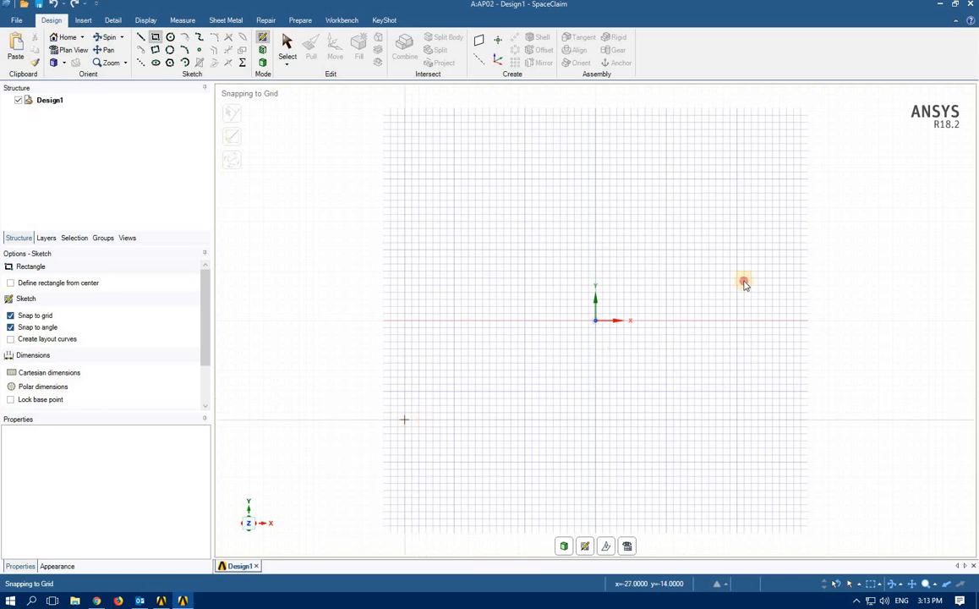
click(806, 215)
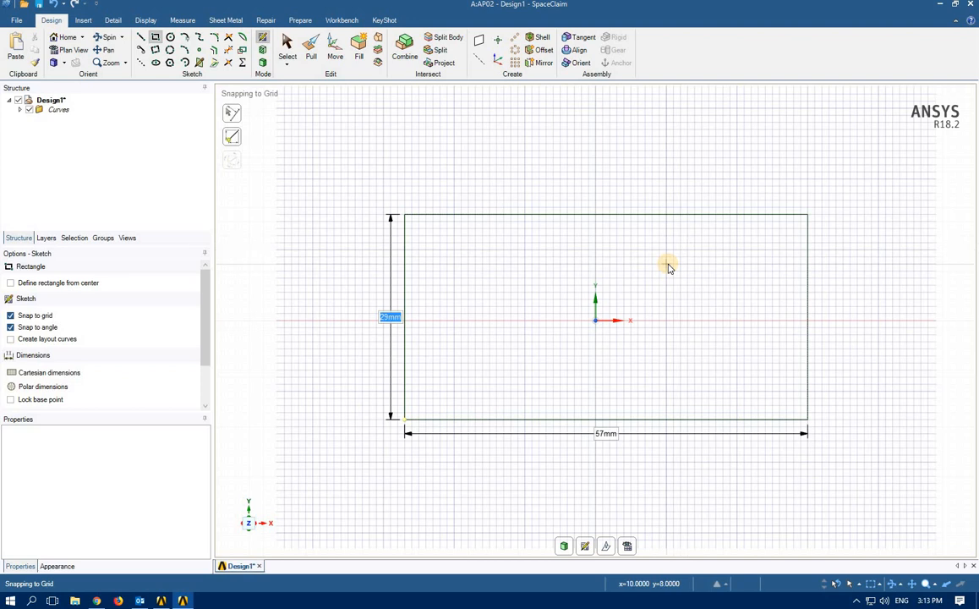
Set the rectangle's height to 50 mm and its width to 100 mm.
text(50)
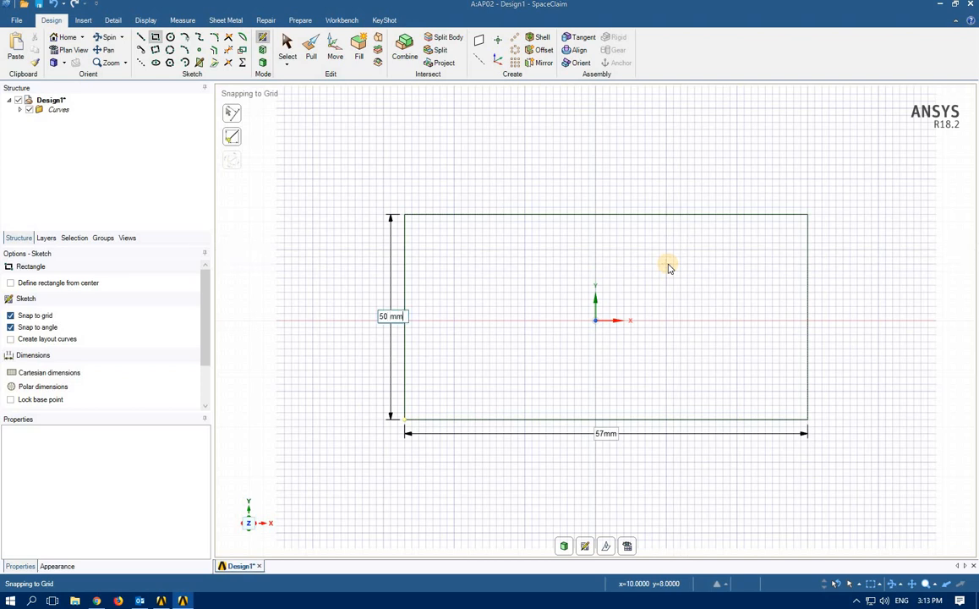
key(Return)
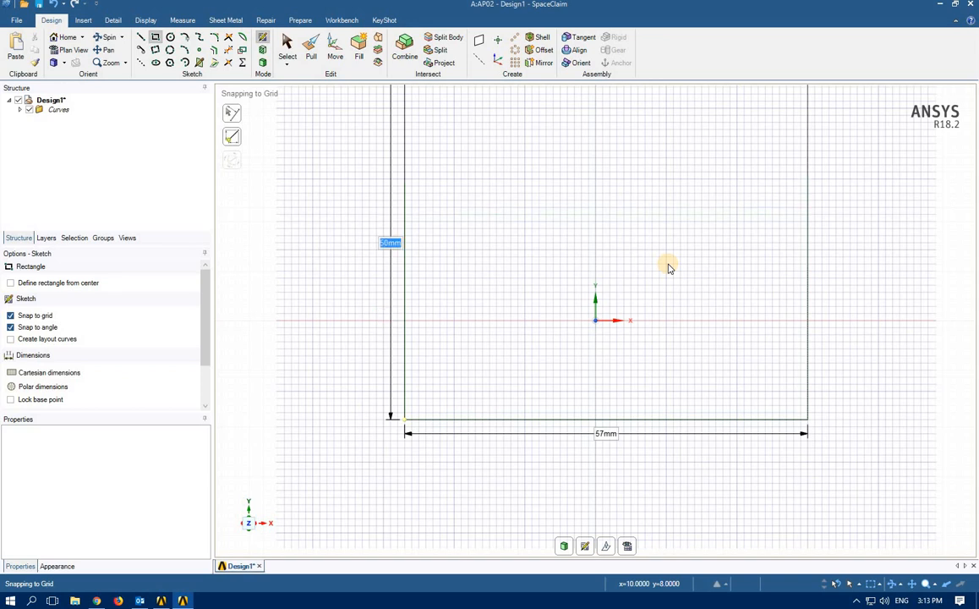
key(Tab)
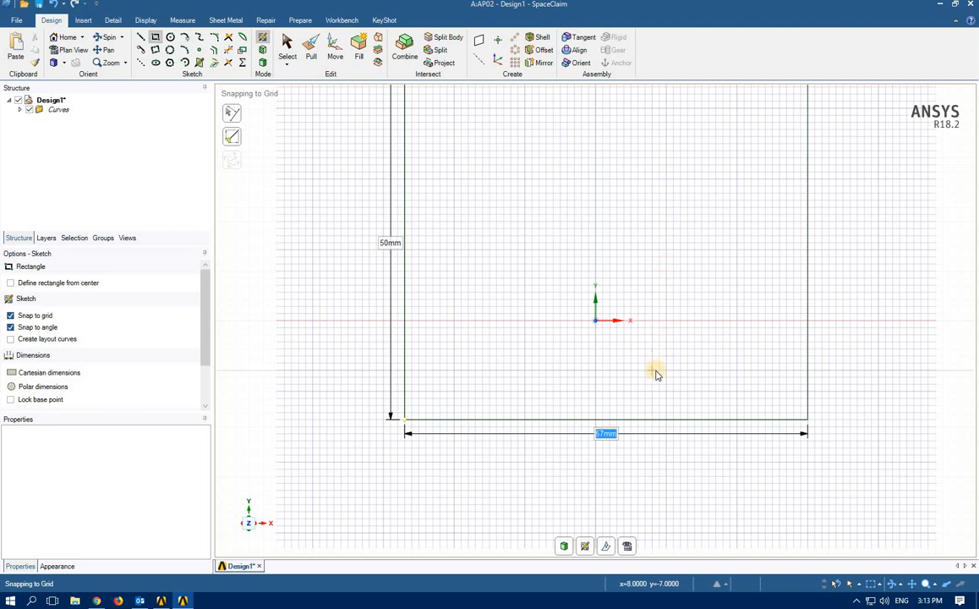
text(100)
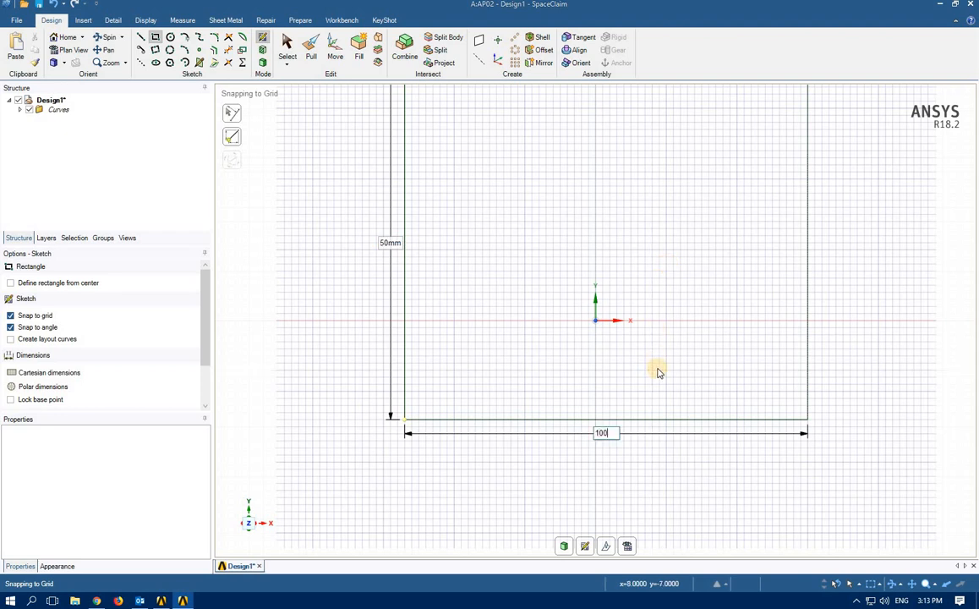
text( mm)
key(Return)
scroll(655, 348, down, 3)
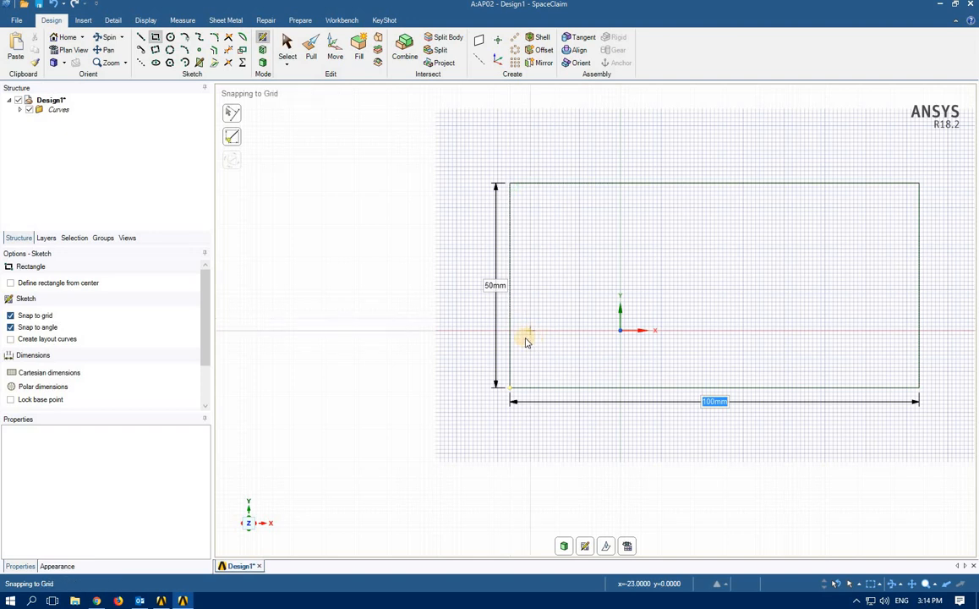
Draw a horizontal construction line joining the midpoints of the rectangle's left and right edges.
click(141, 64)
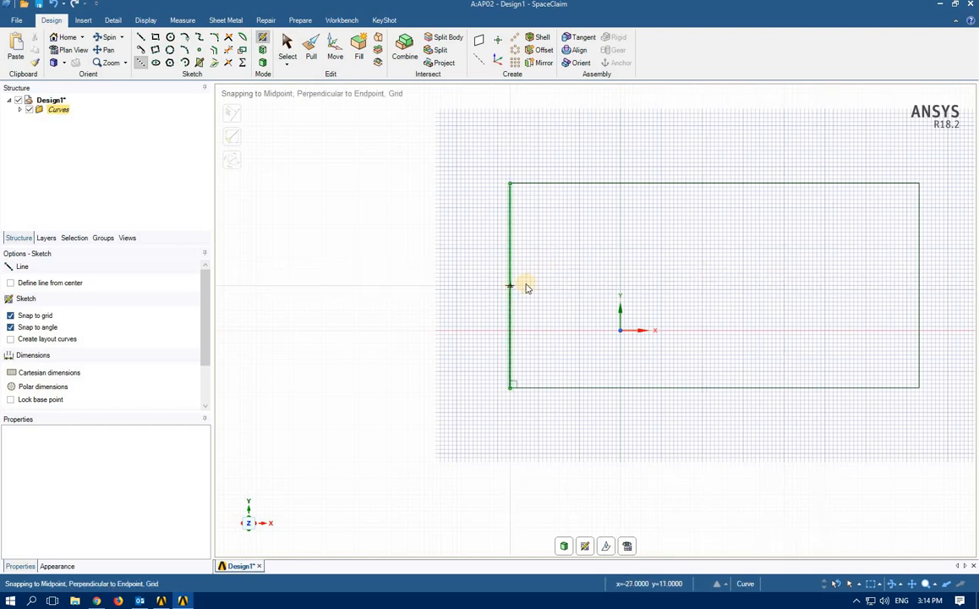
click(511, 287)
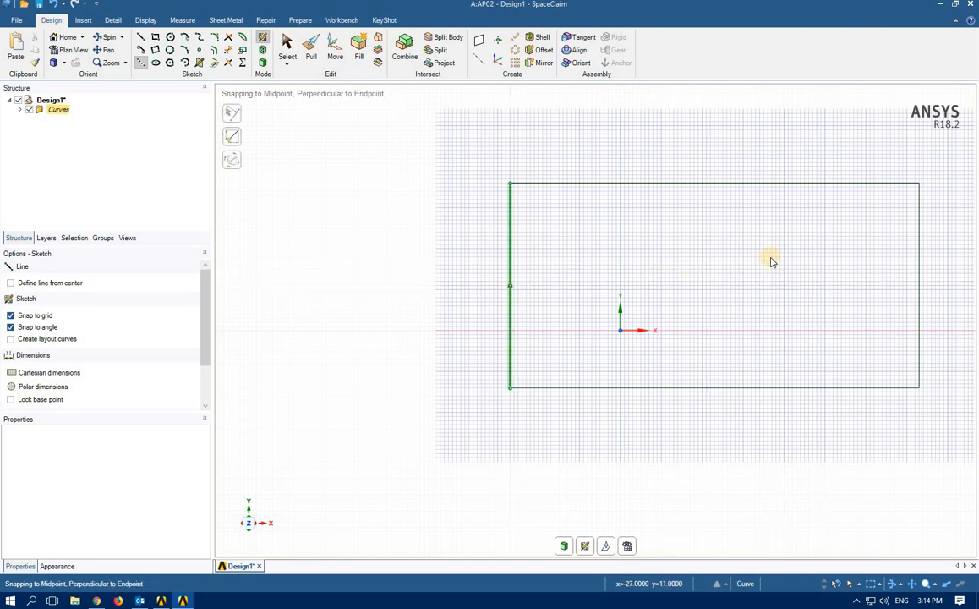
click(919, 288)
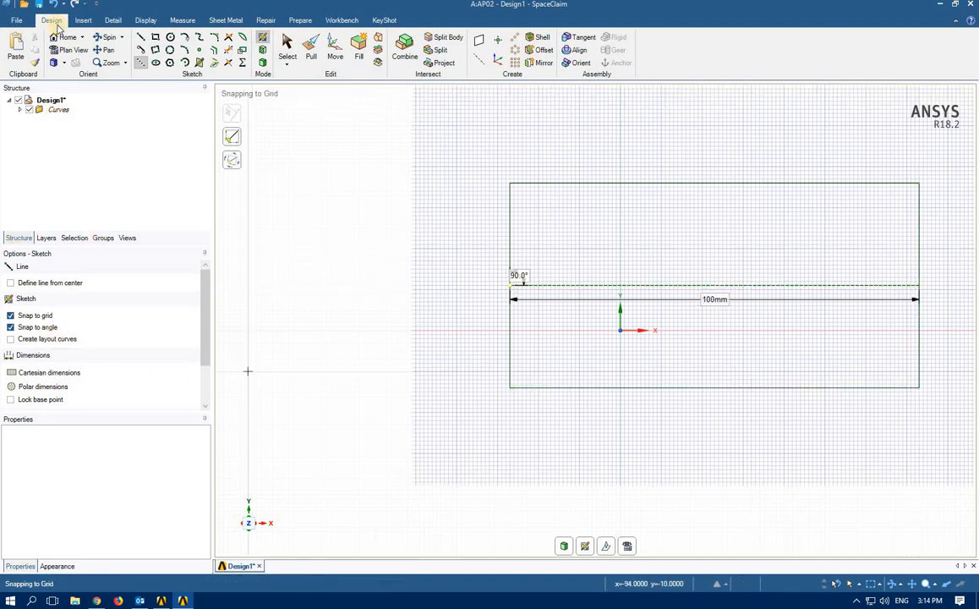
Set the horizontal construction line through the rectangle's middle as the sketch's mirror line.
click(288, 49)
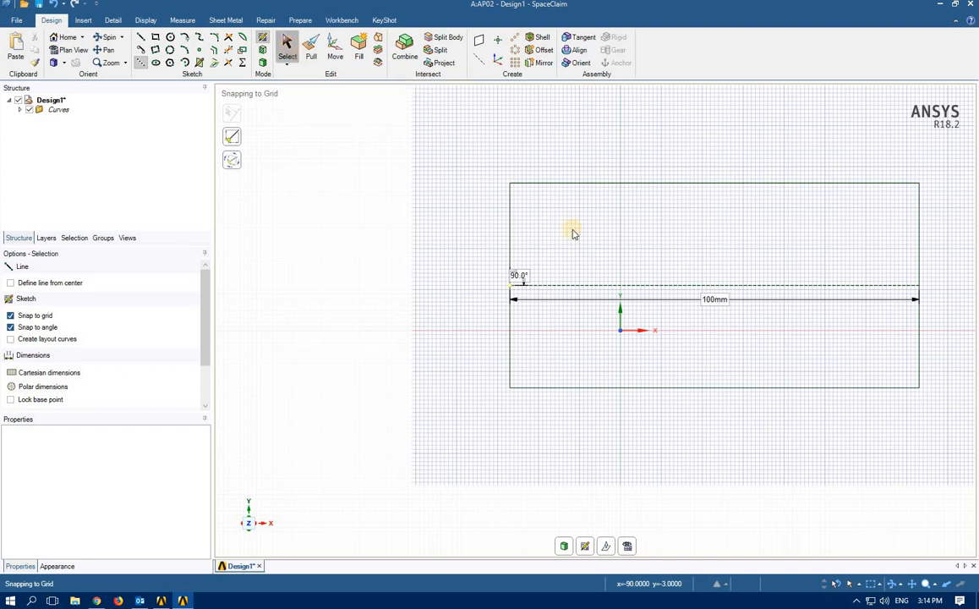
click(606, 285)
click(606, 285)
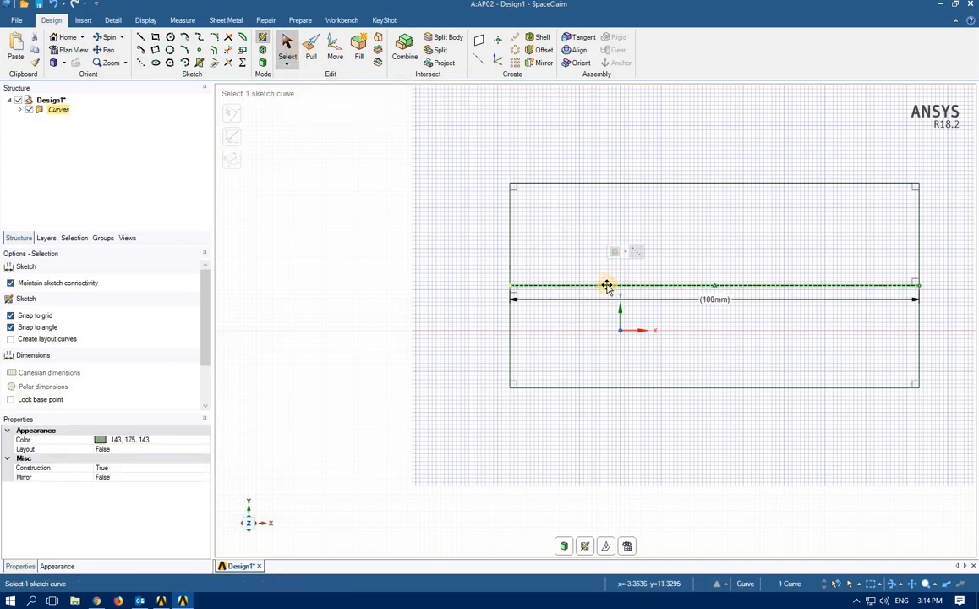
right_click(606, 285)
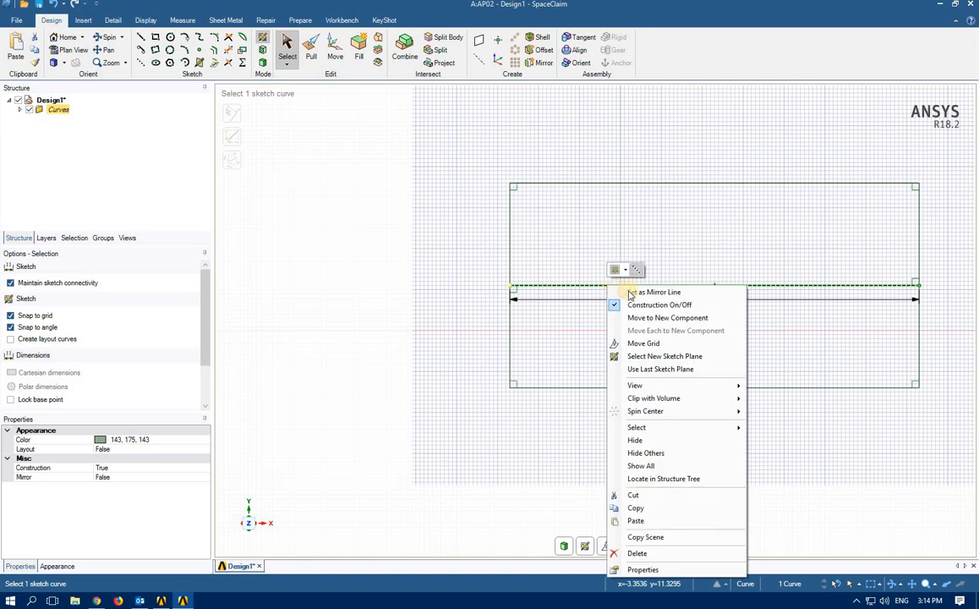
click(705, 292)
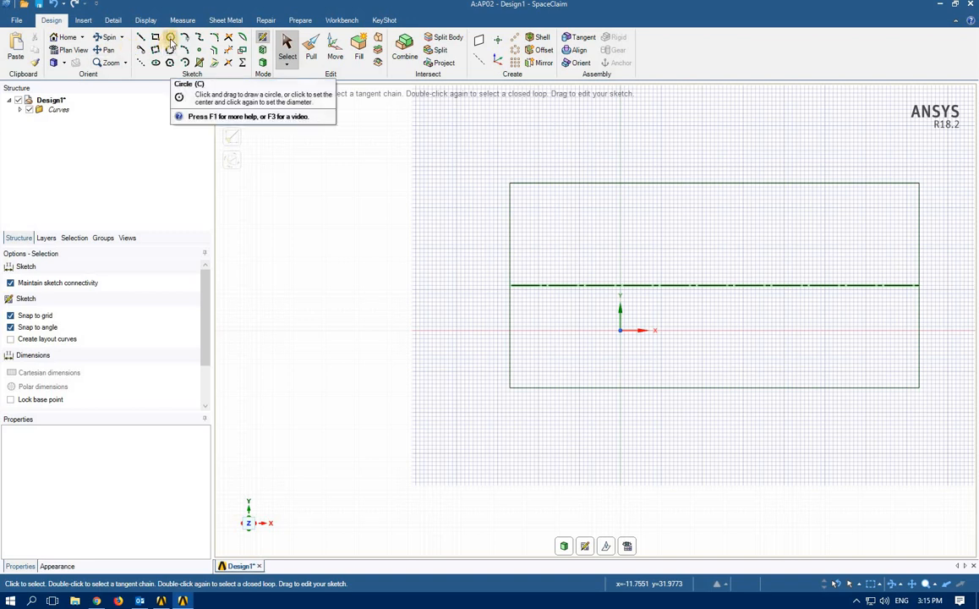
click(609, 387)
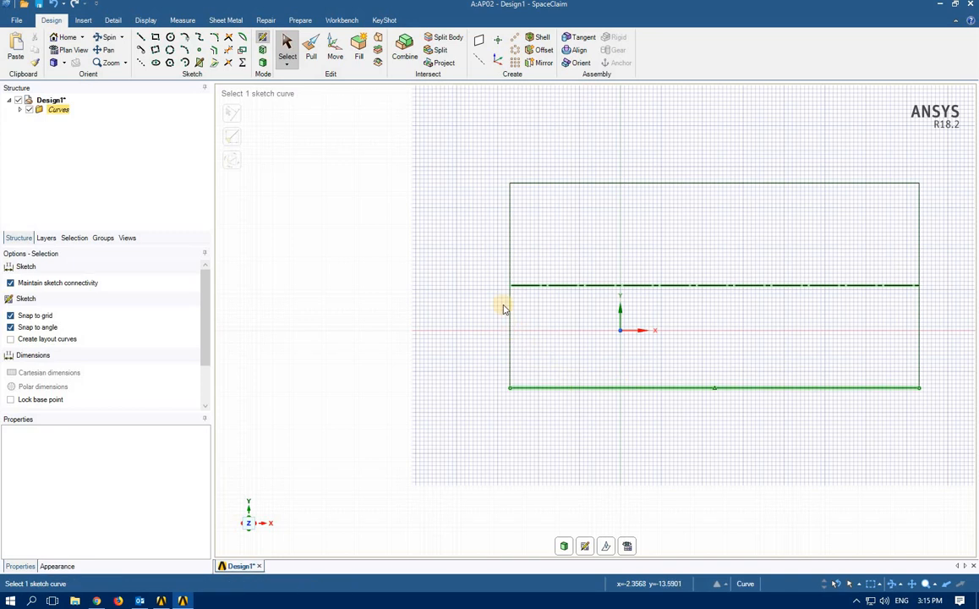
click(510, 222)
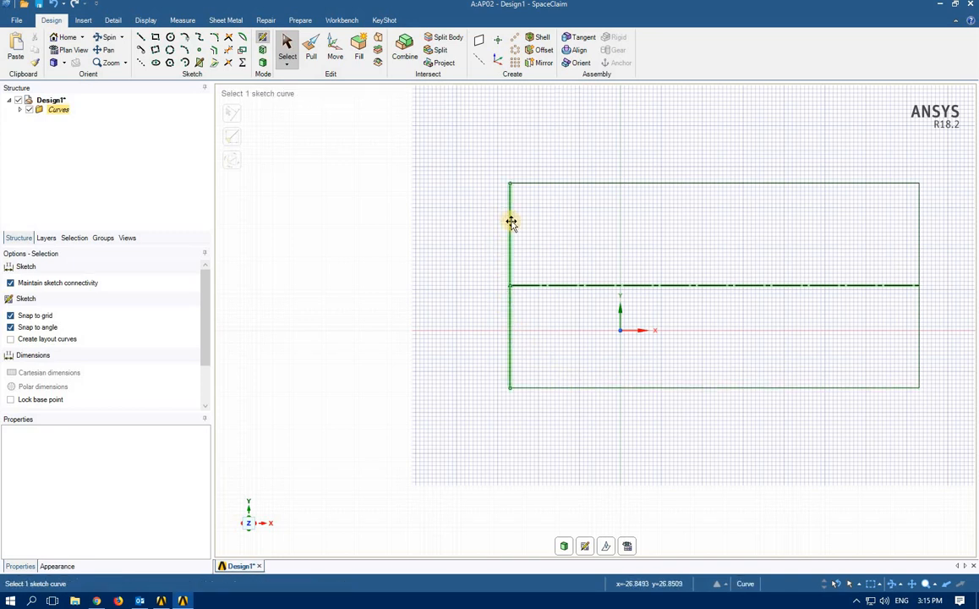
click(131, 110)
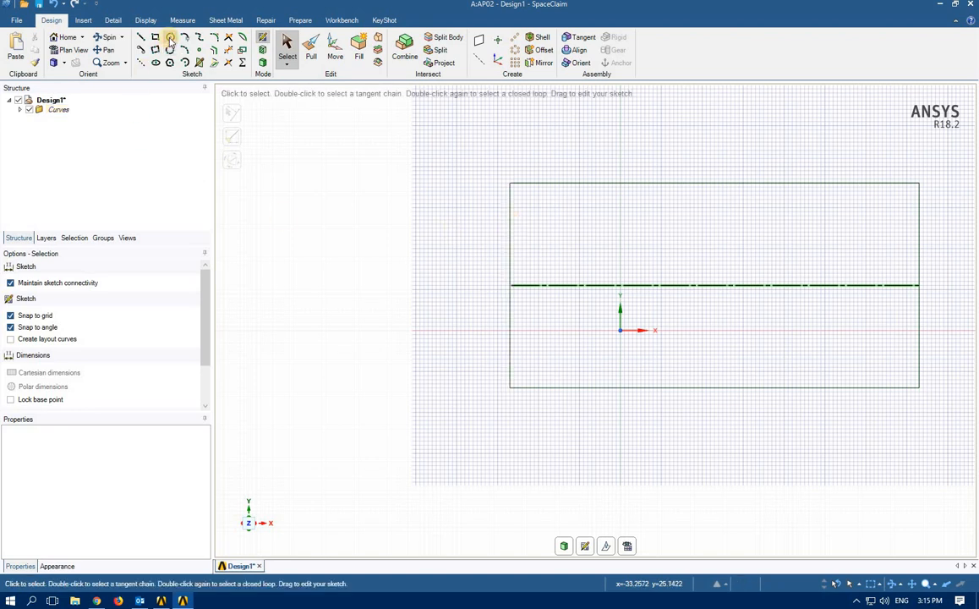
click(170, 40)
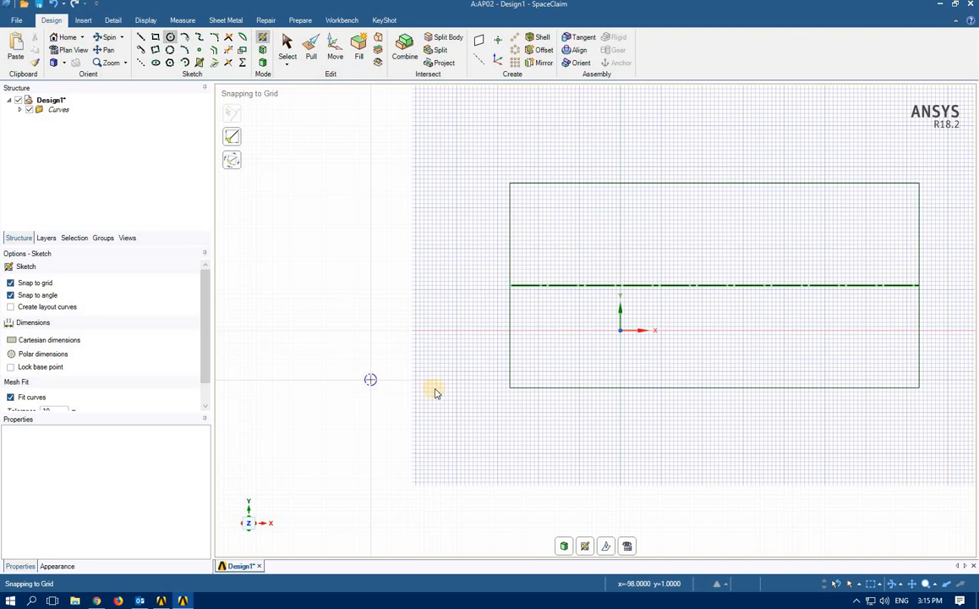
click(508, 388)
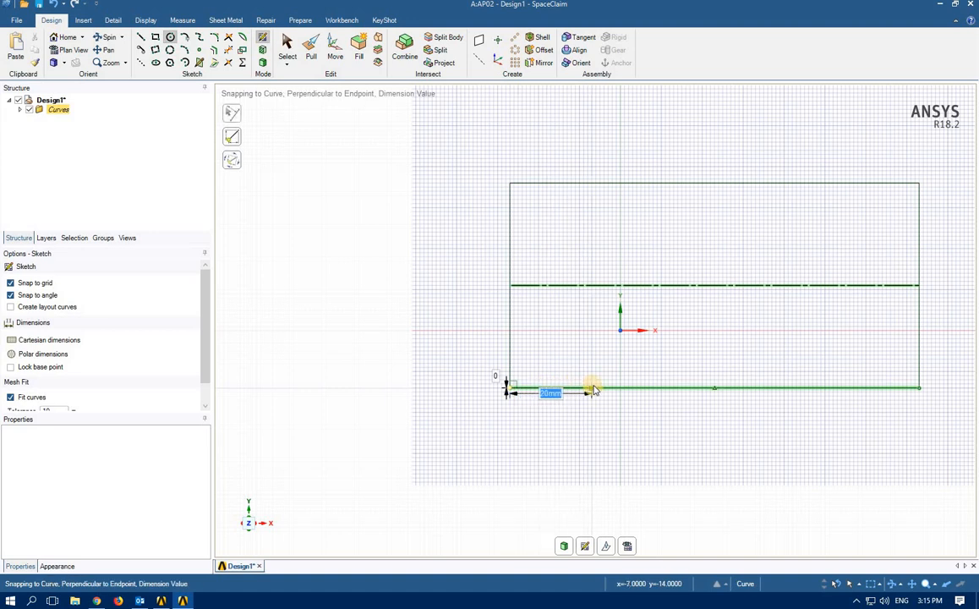
click(592, 386)
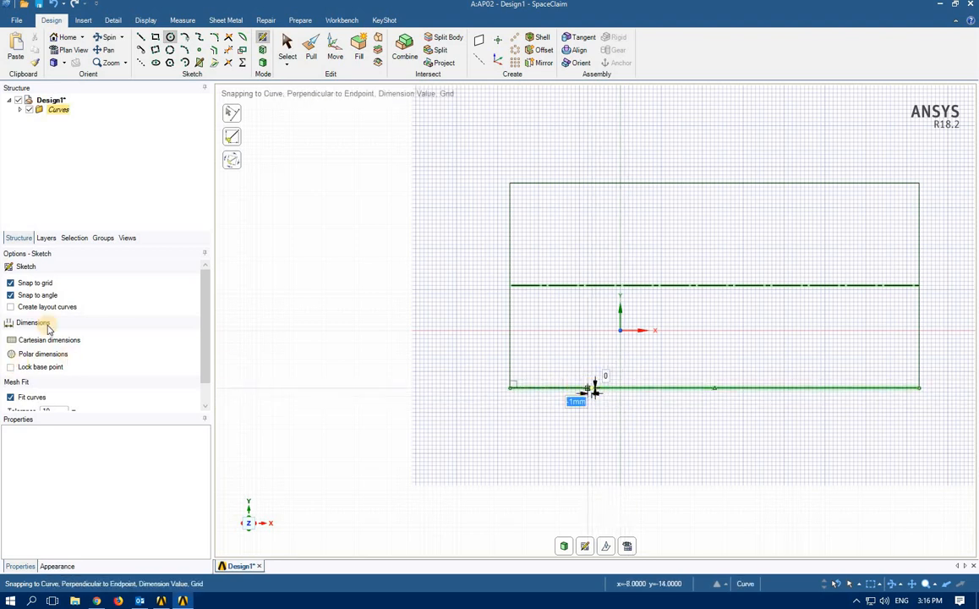
click(170, 38)
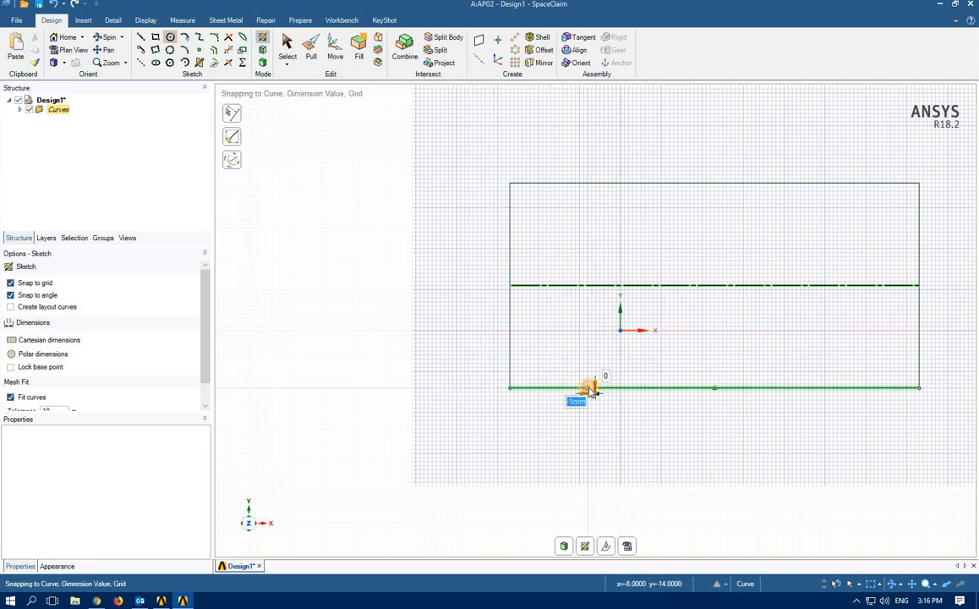
click(589, 390)
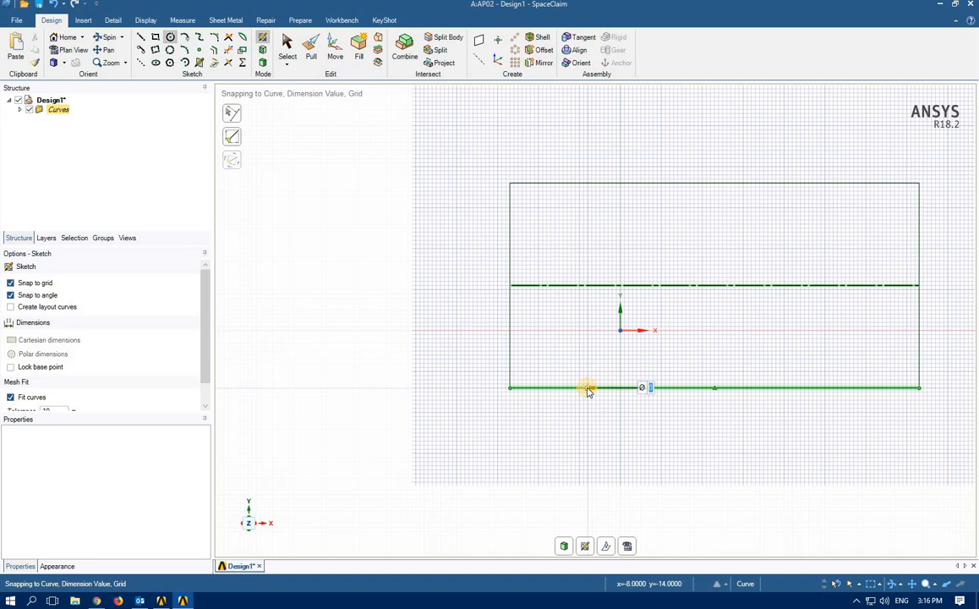
click(286, 46)
Sketch an 18 mm diameter circle centred on the rectangle's lower edge, 20 mm from its lower-left corner.
click(171, 39)
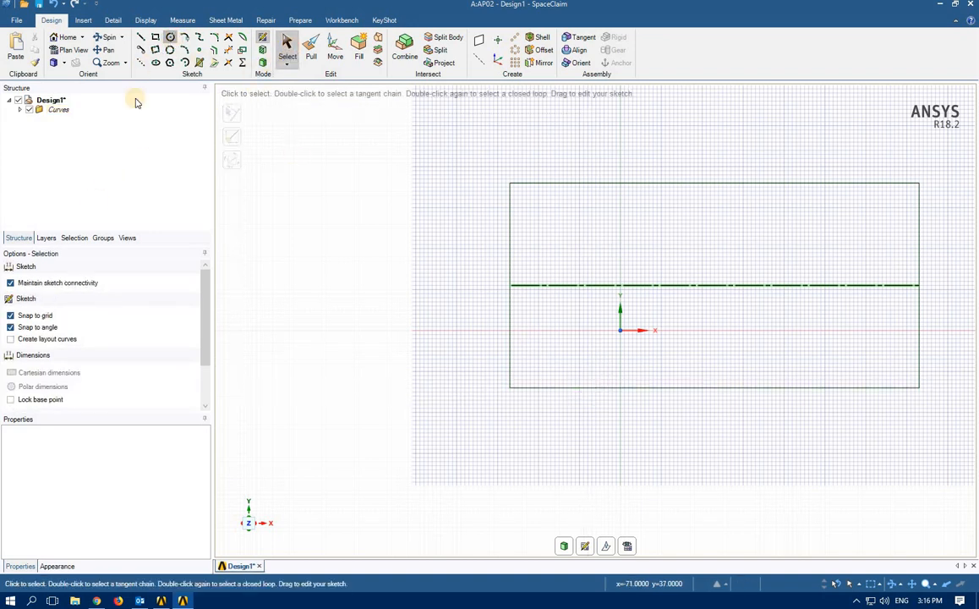
click(509, 387)
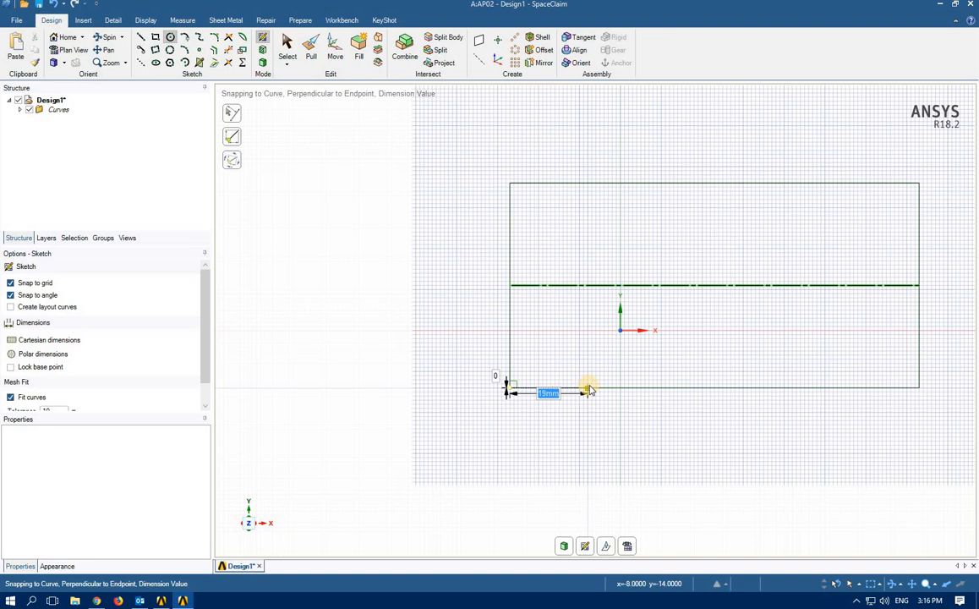
click(599, 382)
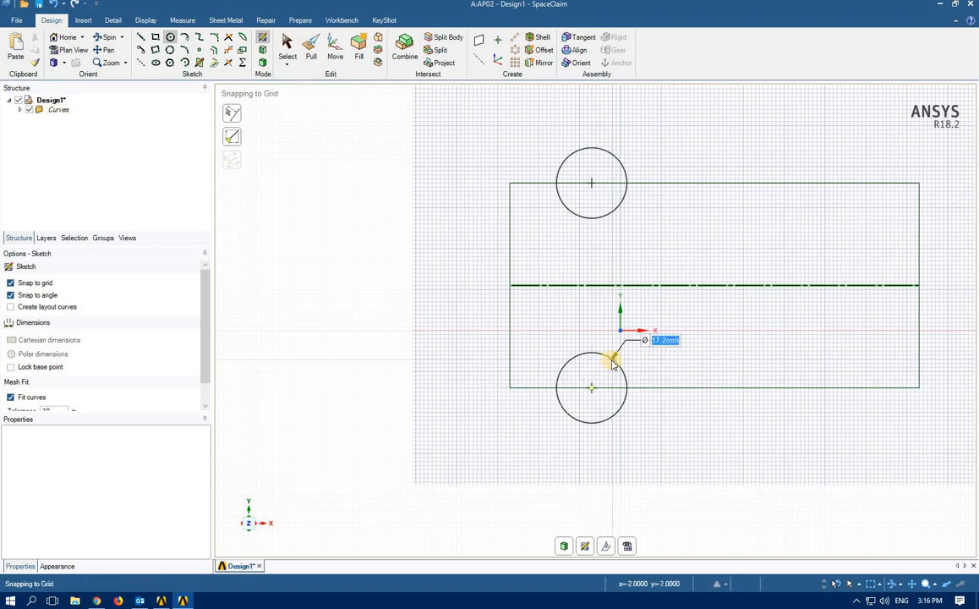
text(18)
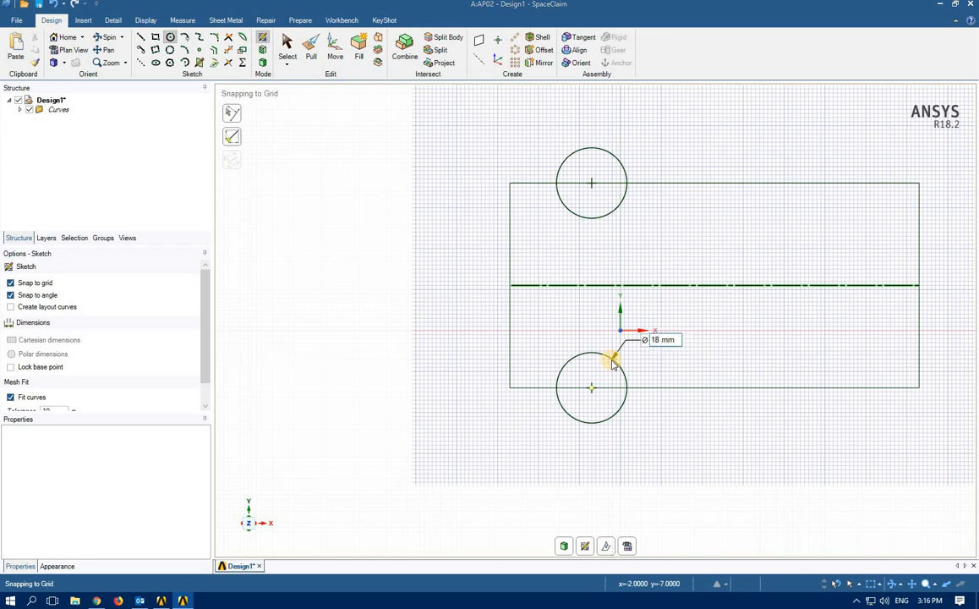
key(Return)
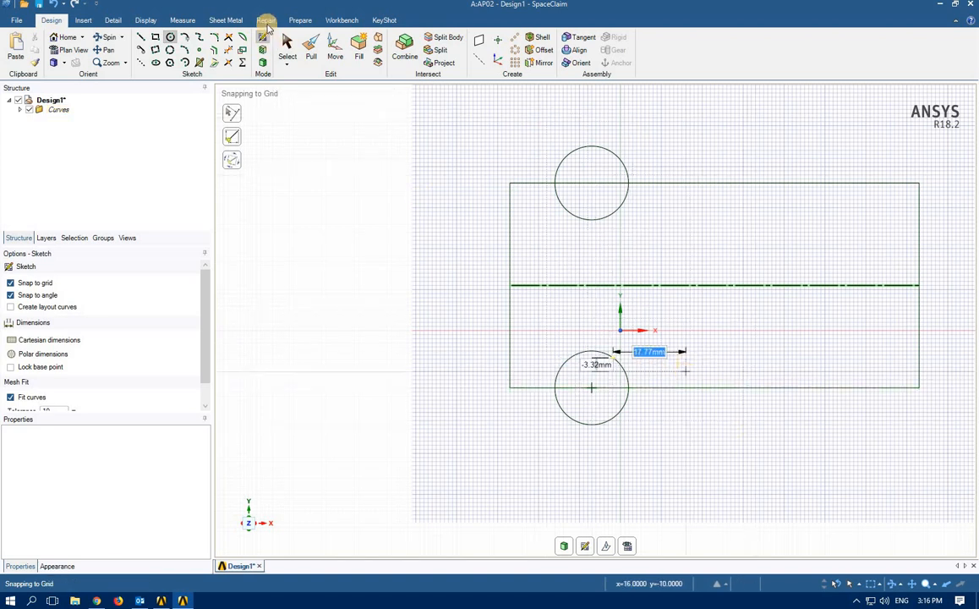
click(288, 46)
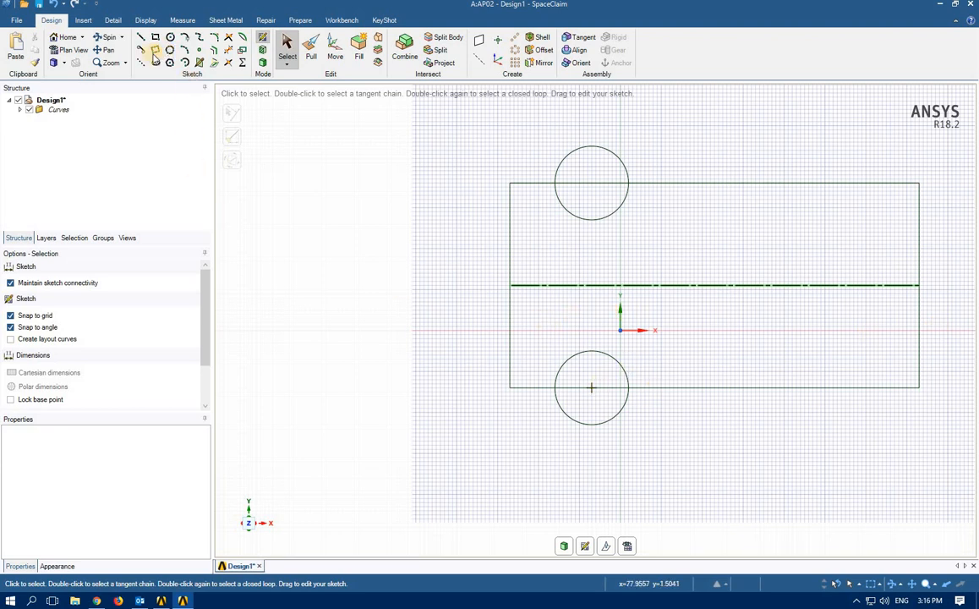
click(155, 40)
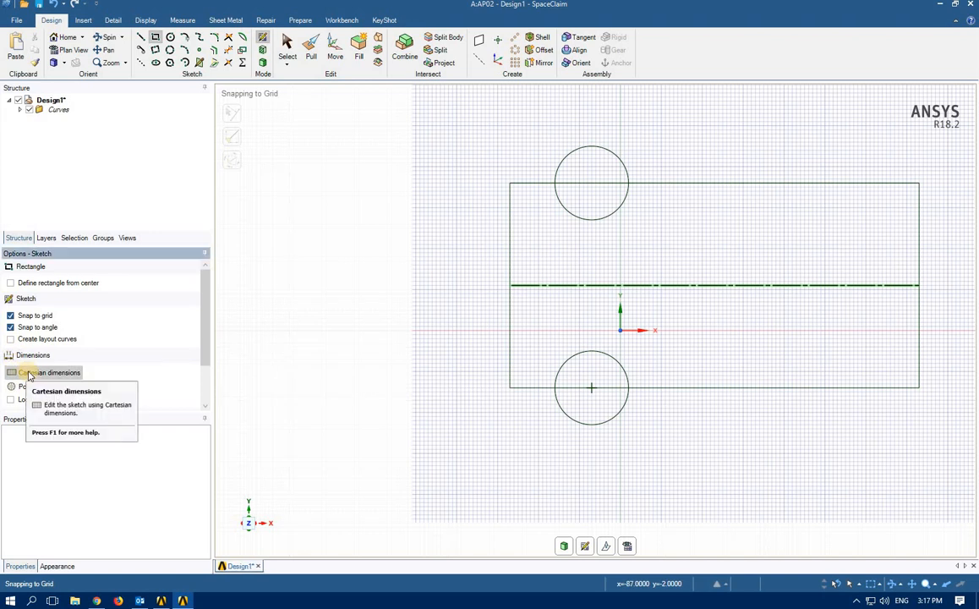
click(510, 387)
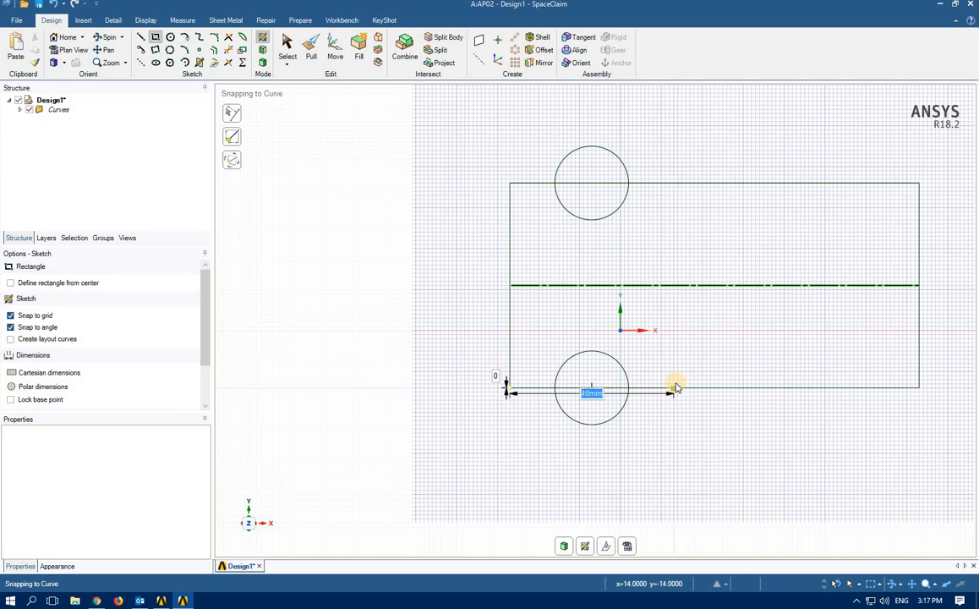
click(674, 389)
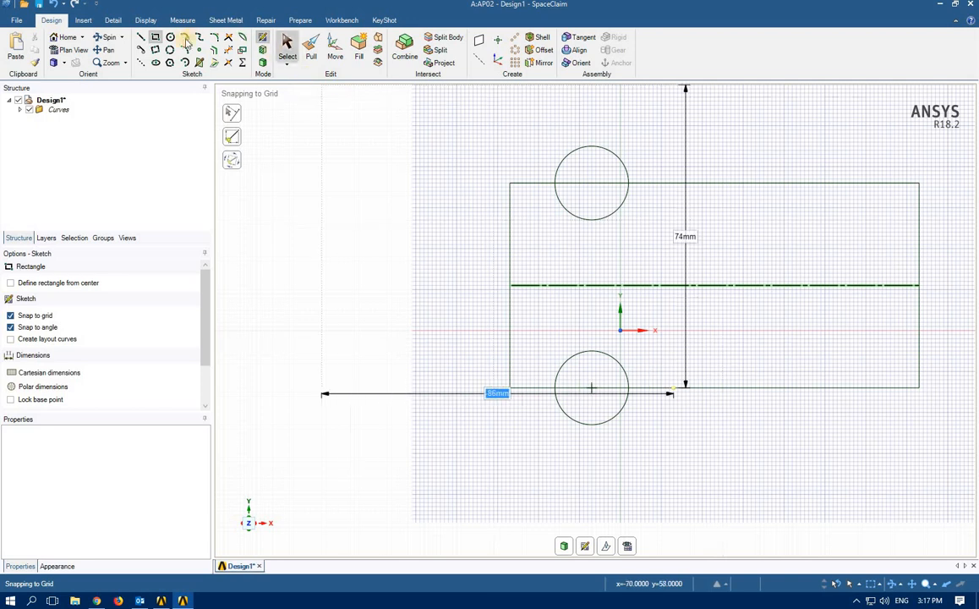
click(287, 46)
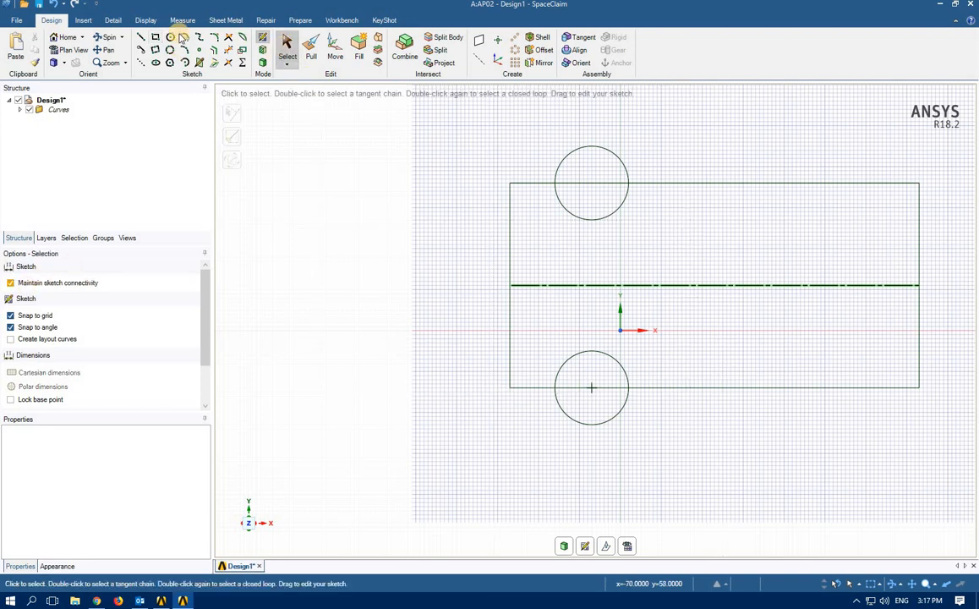
Sketch a 60 by 18 mm rectangle in the outline's lower-right corner, starting 40 mm from the lower-left corner, and check its dimensions.
click(155, 37)
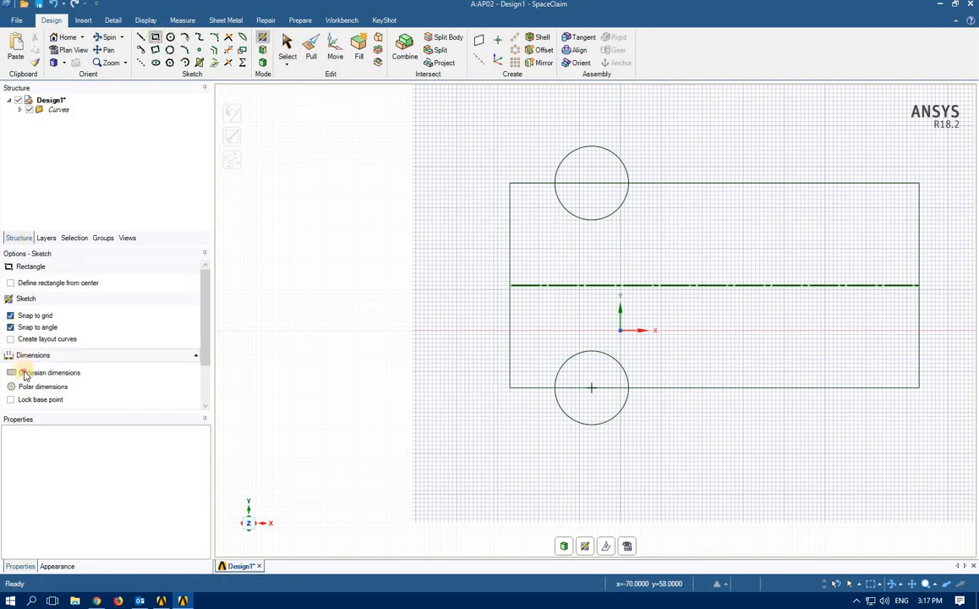
click(508, 388)
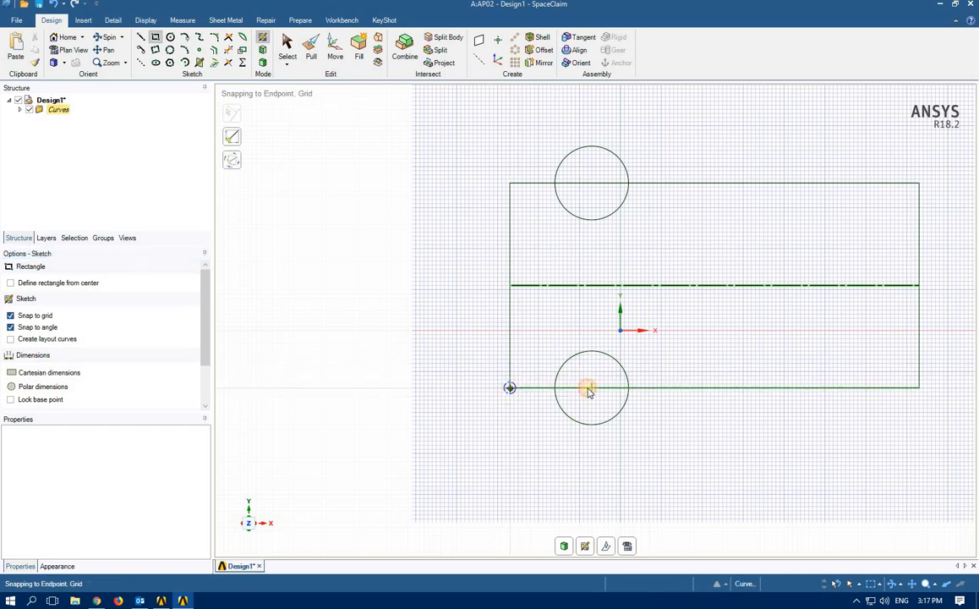
click(674, 388)
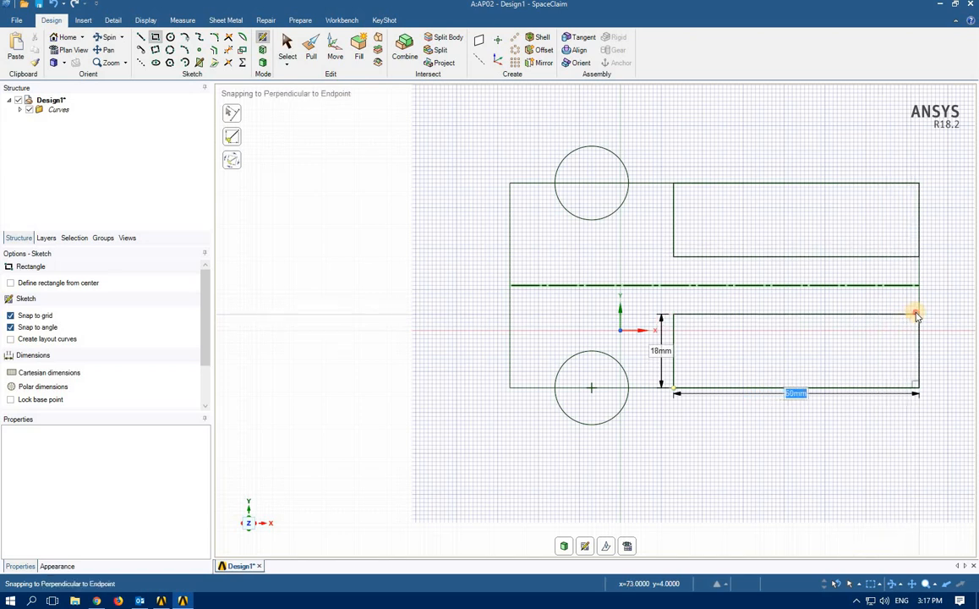
click(917, 316)
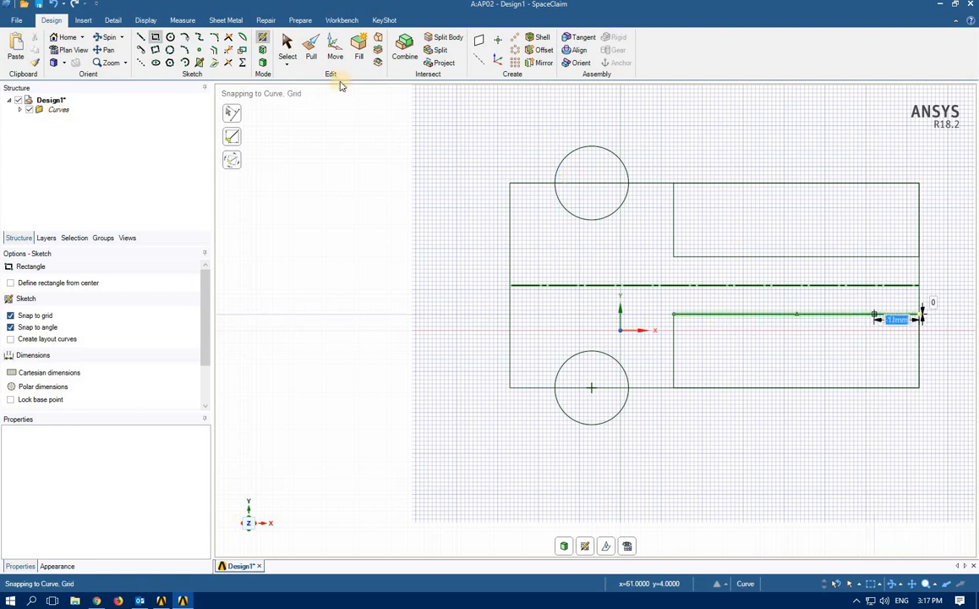
click(288, 47)
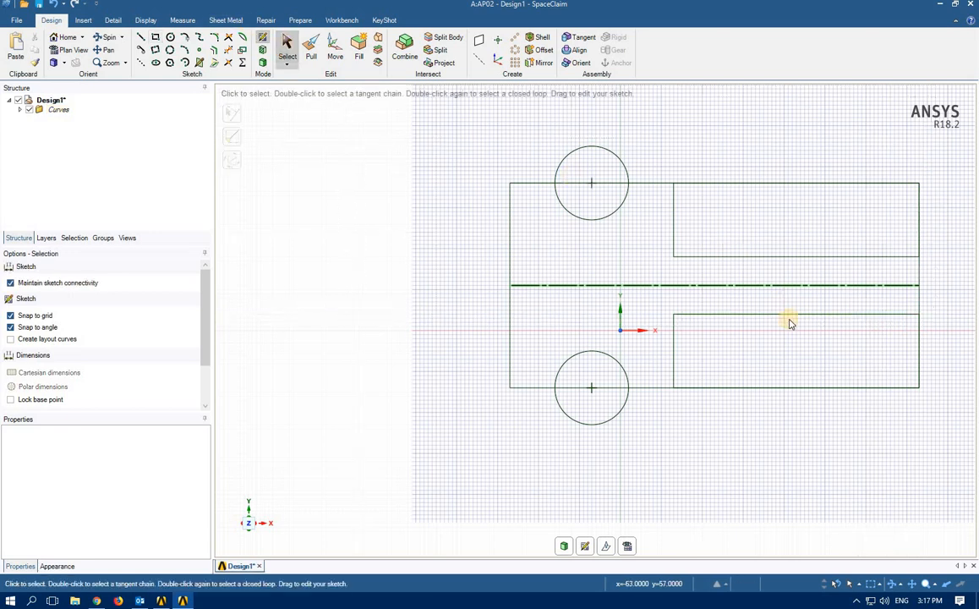
click(675, 345)
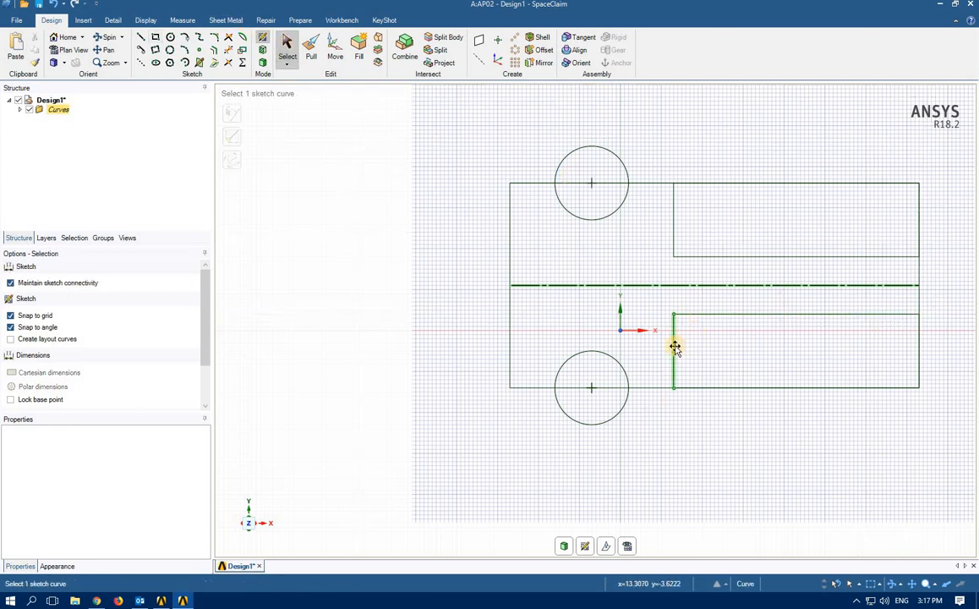
double_click(674, 347)
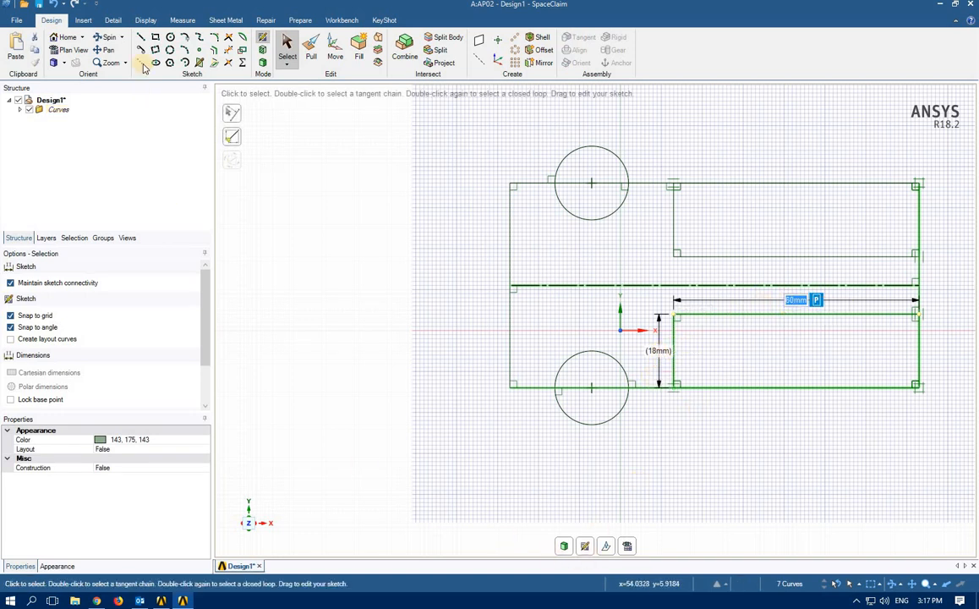
Trim away the outer edges of both corner rectangles, the outer circle halves and the edge segments inside the circles, leaving one closed profile.
click(228, 50)
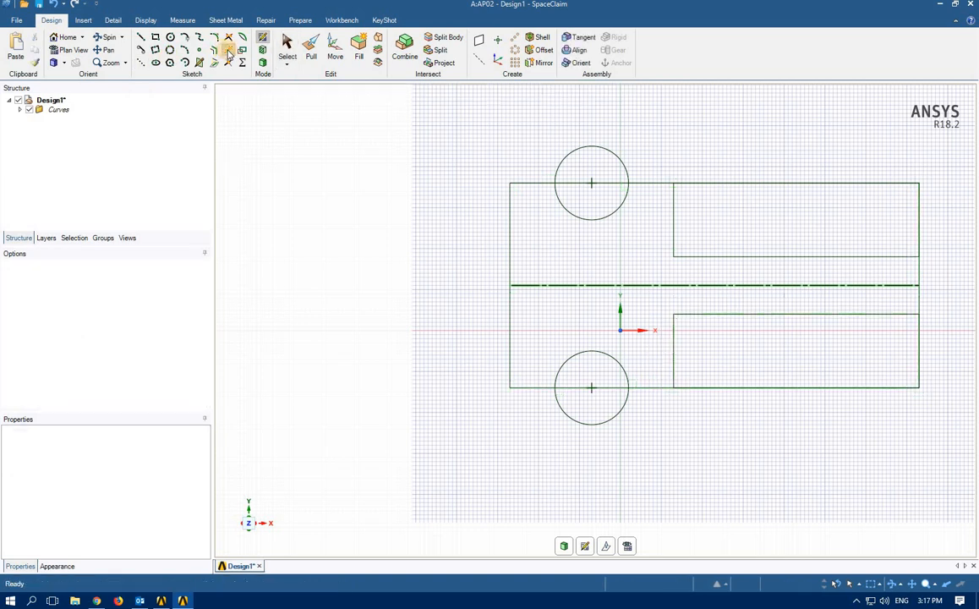
click(858, 388)
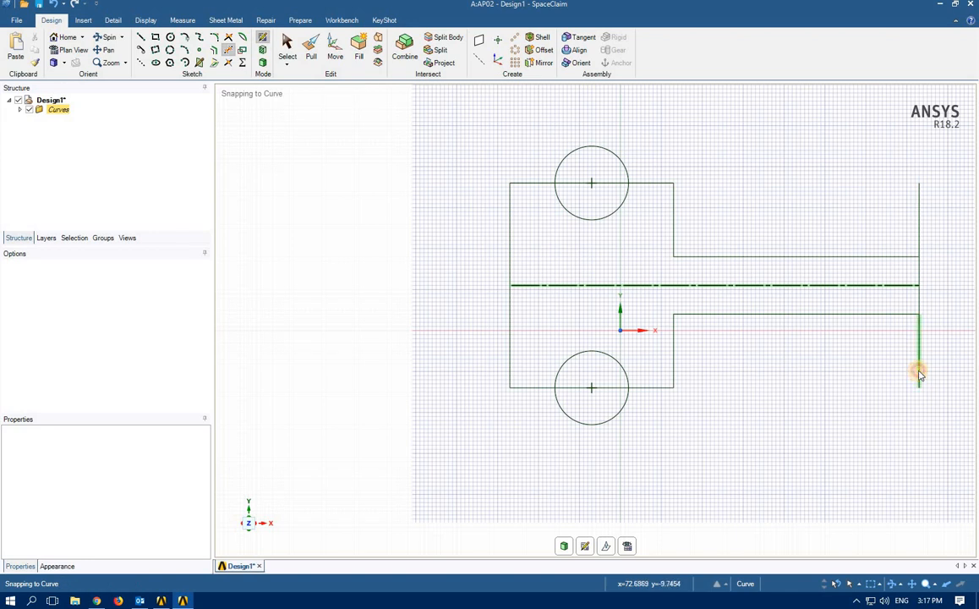
click(919, 375)
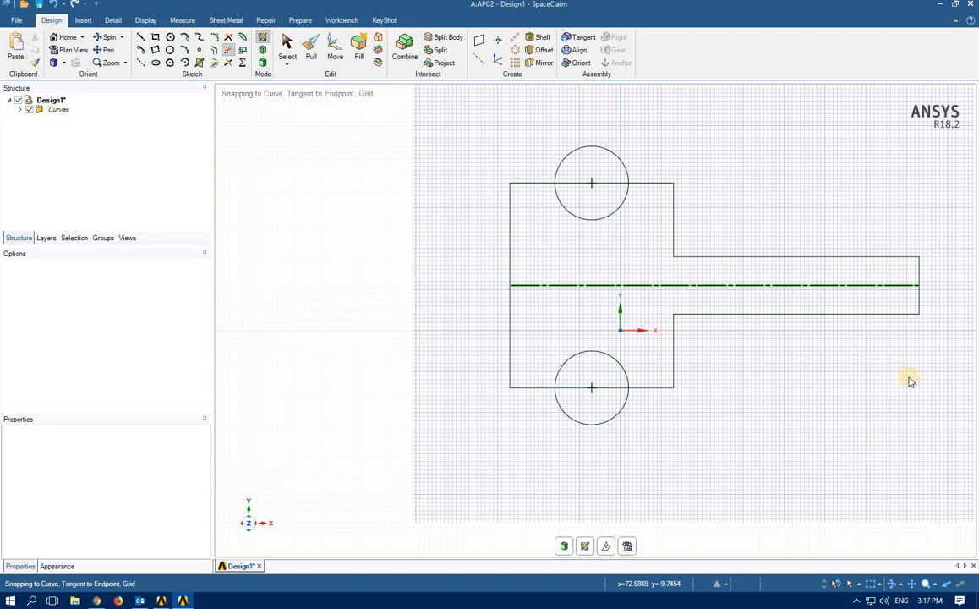
click(590, 151)
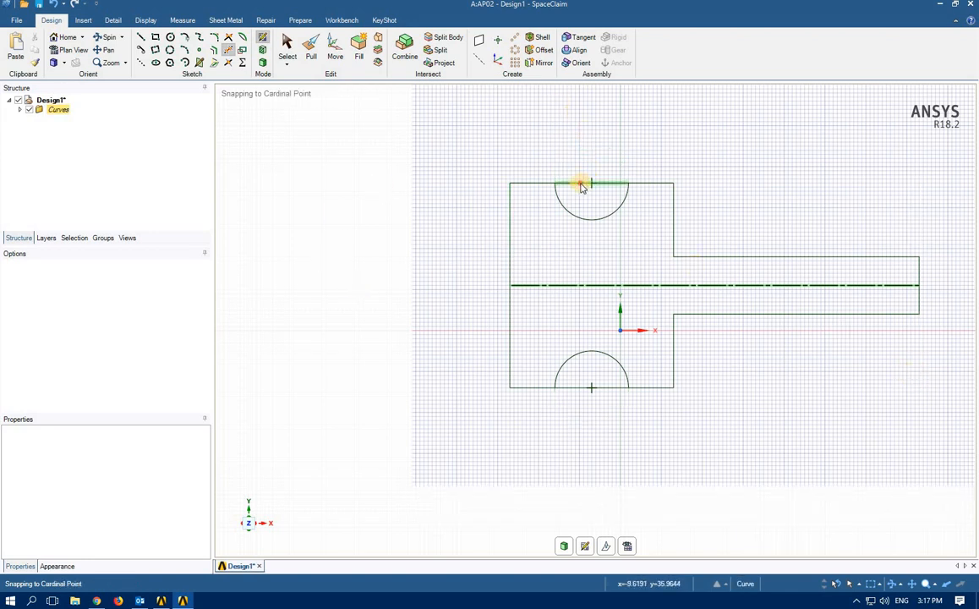
click(582, 186)
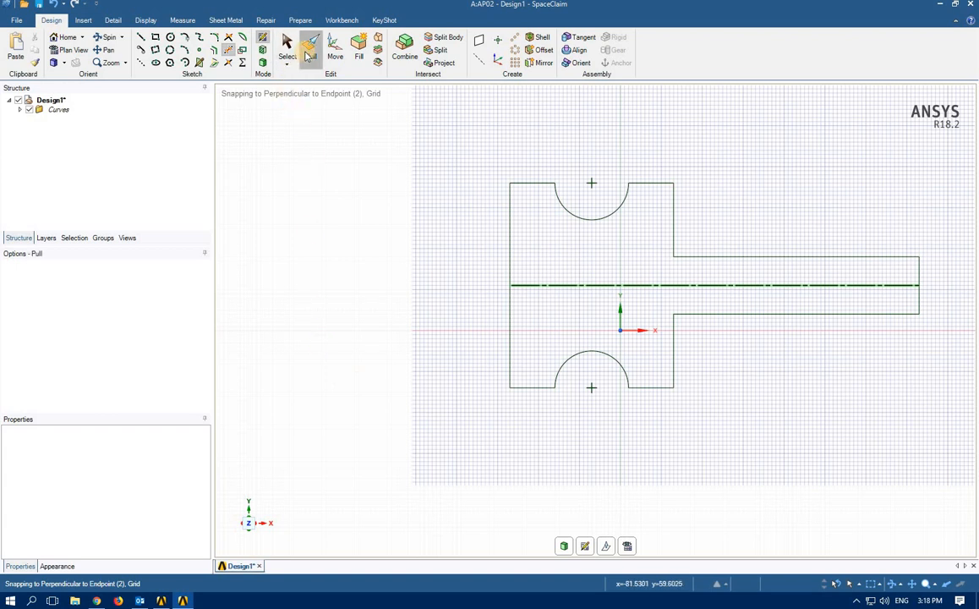
Try to pull the closed plate profile into a 5 mm thick solid, and undo the pull.
click(308, 52)
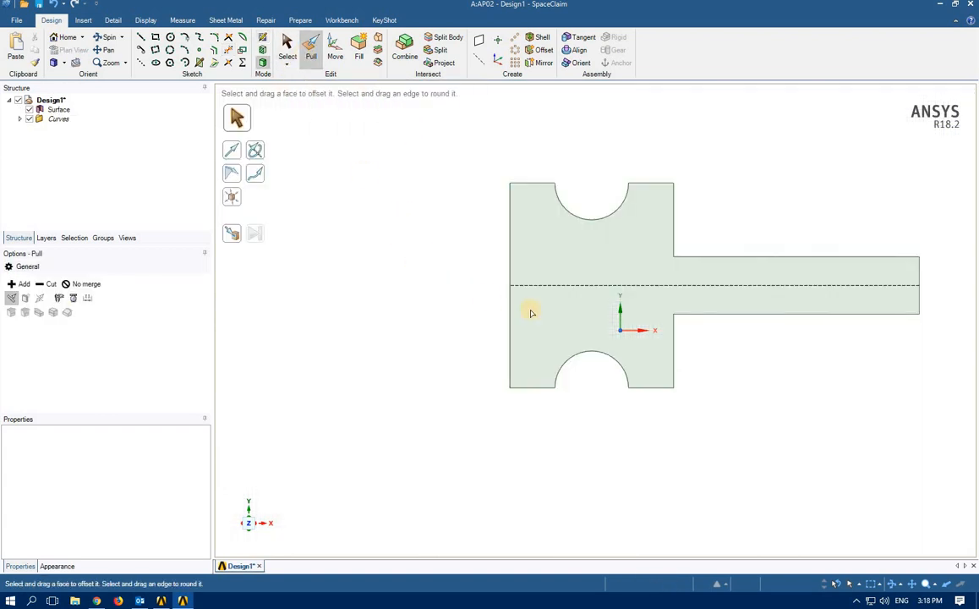
click(567, 305)
middle_drag(561, 284, 719, 286)
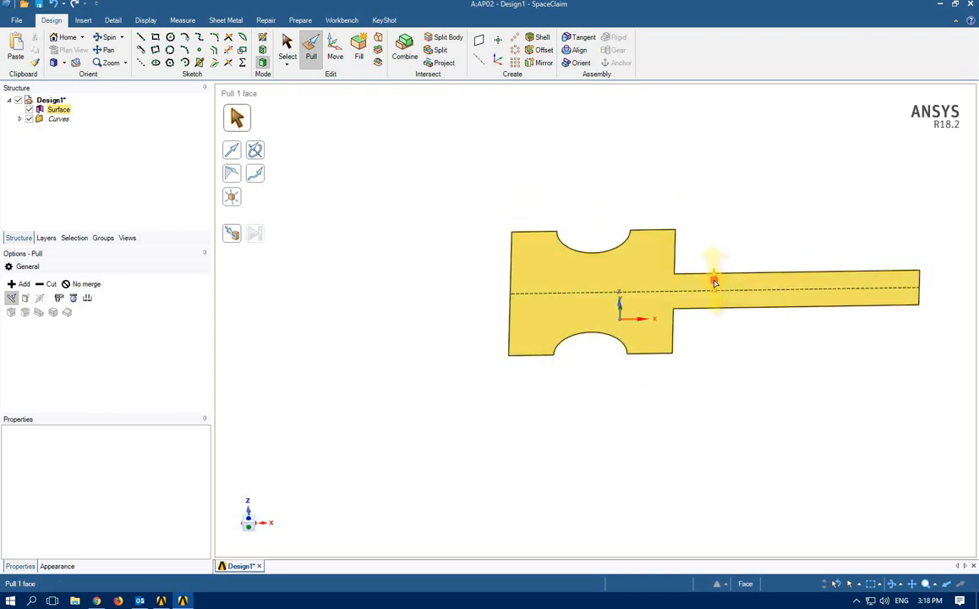
drag(715, 281, 716, 268)
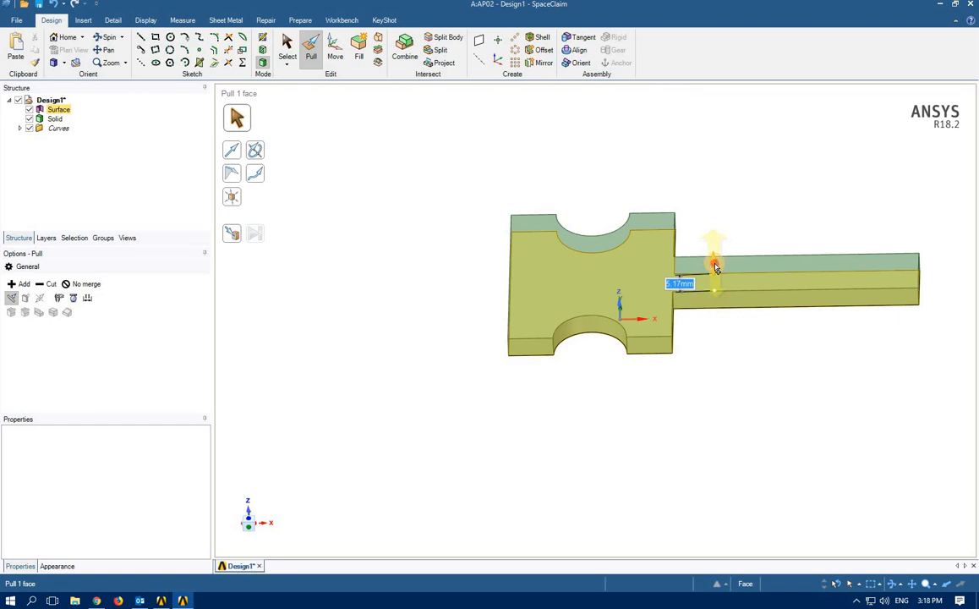
text(5 mm)
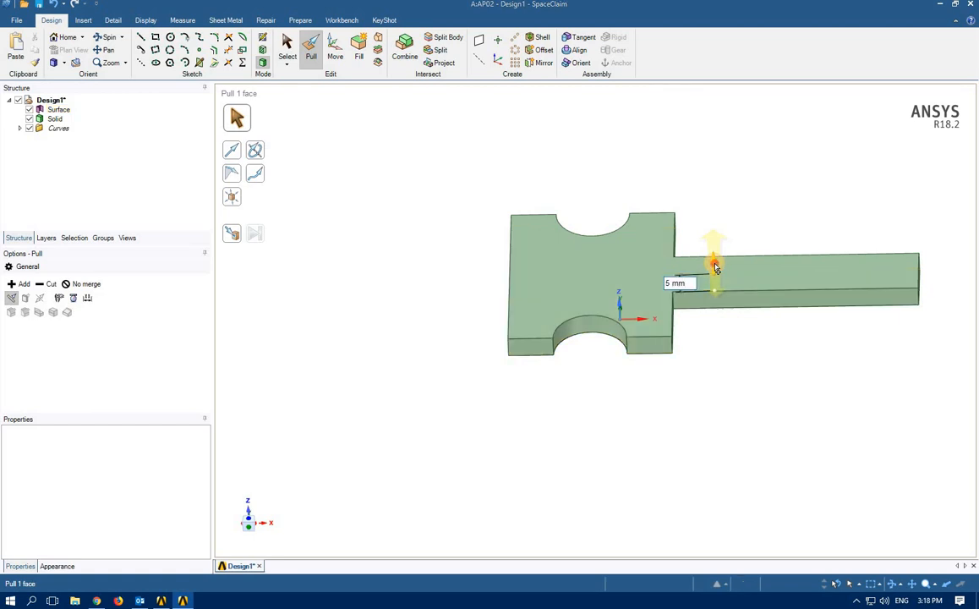
key(Return)
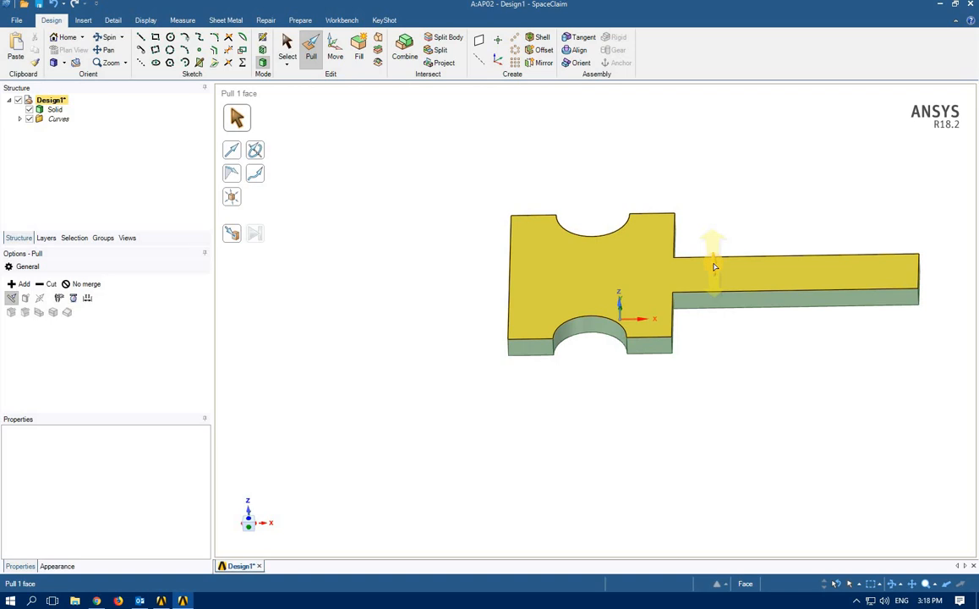
key(ctrl)
key(Escape)
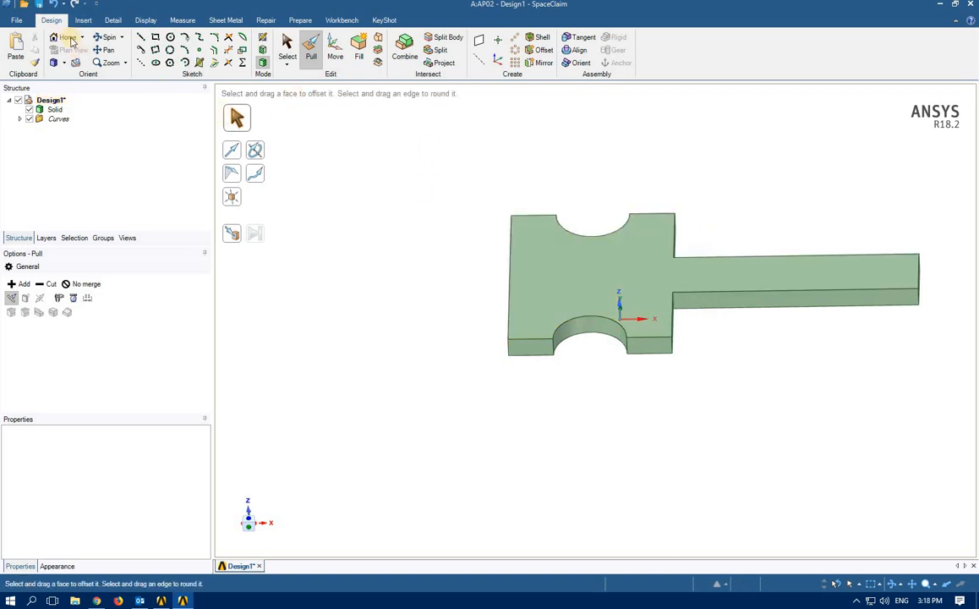
click(53, 4)
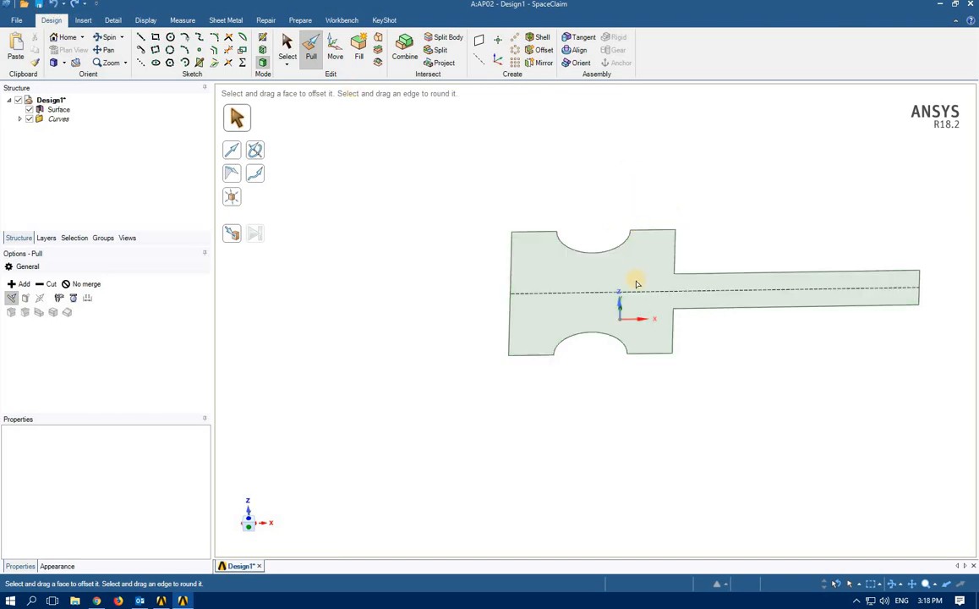
Extrude the notched plate surface 5 mm along positive Z into a solid.
click(638, 285)
drag(638, 284, 641, 267)
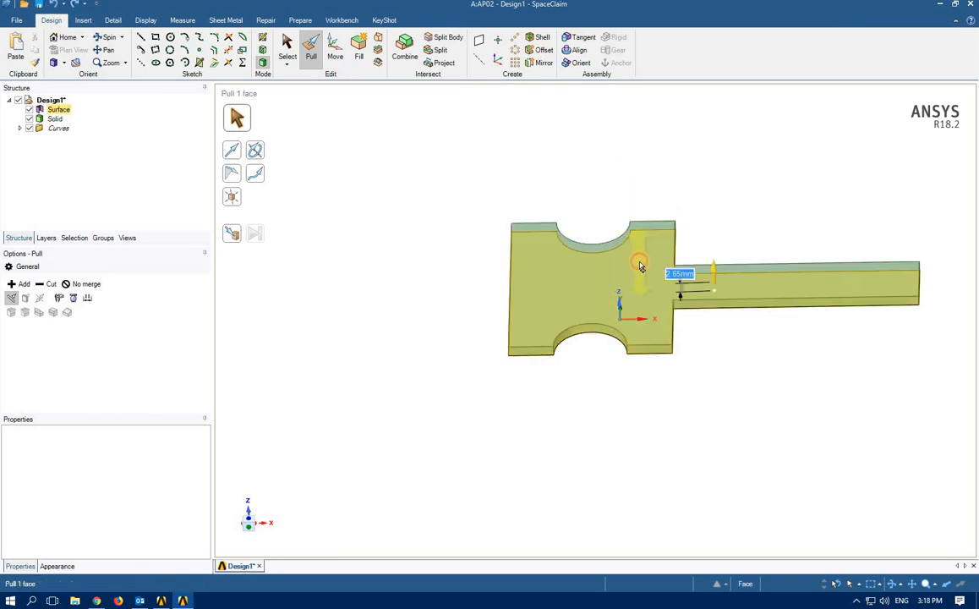
text(5 mm)
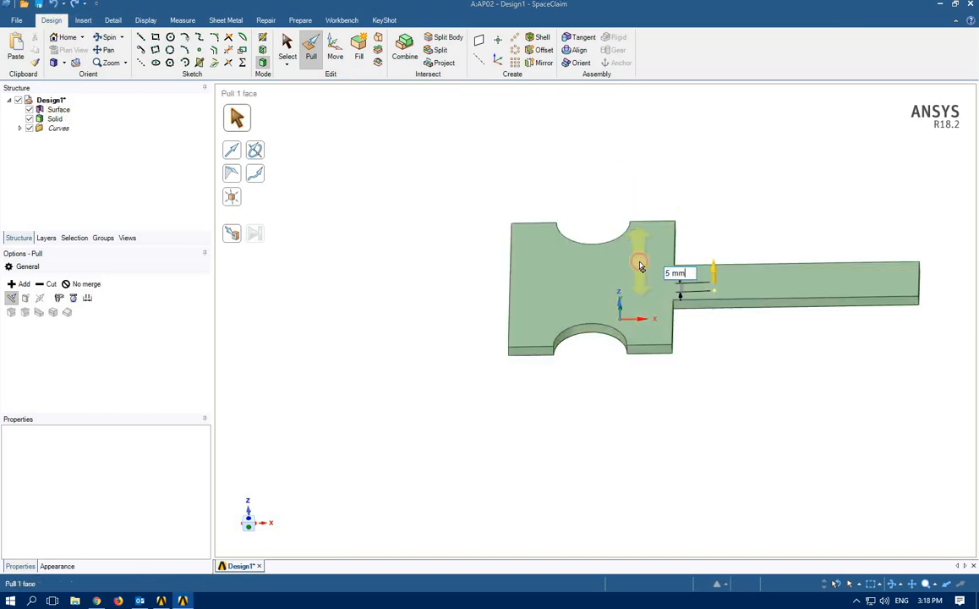
key(Return)
key(Escape)
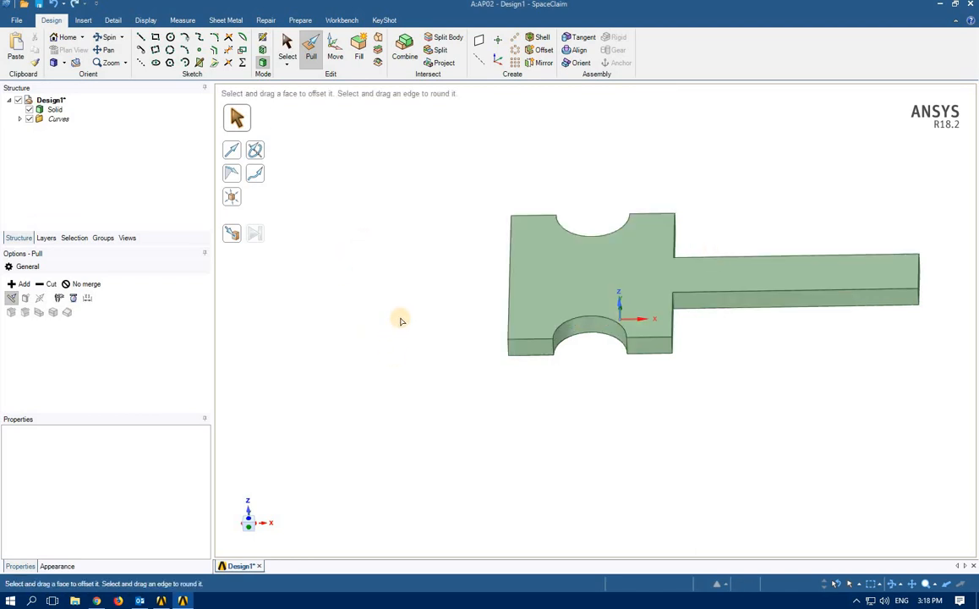
Round both inner corner edges where the narrow arm meets the wide plate section with a 5 mm radius.
middle_drag(449, 319, 631, 343)
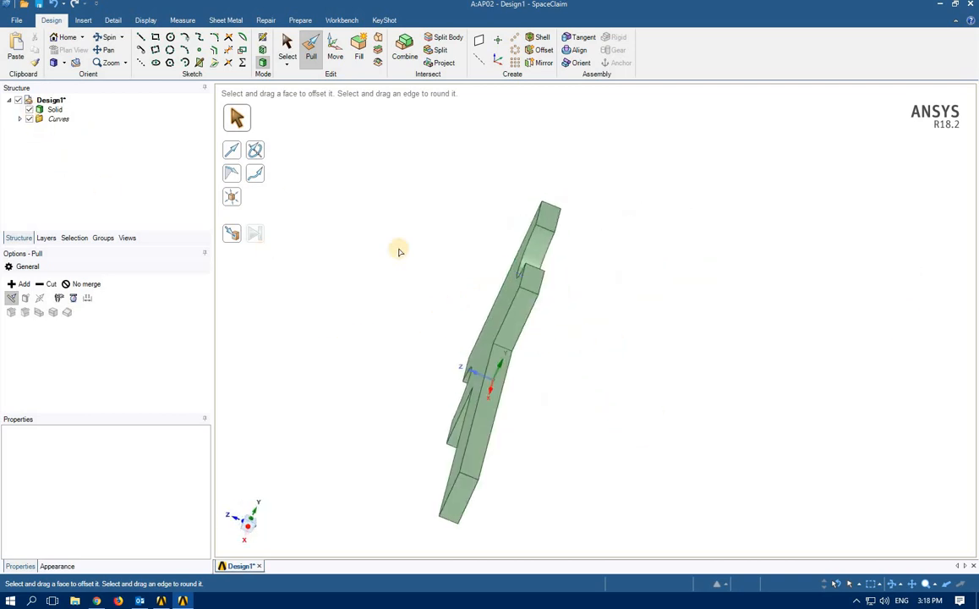
middle_drag(530, 385, 583, 376)
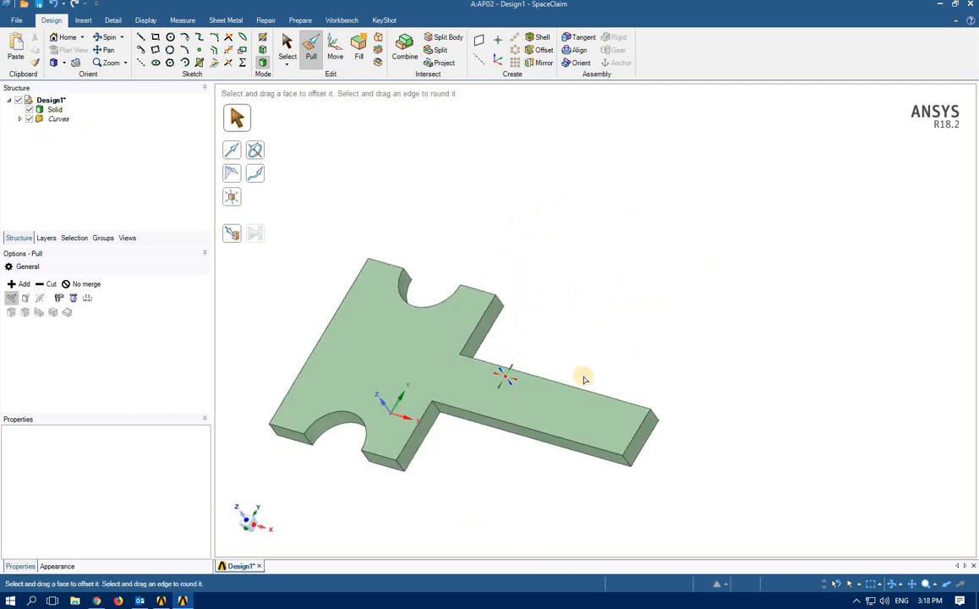
click(541, 414)
middle_drag(541, 415, 558, 393)
click(719, 296)
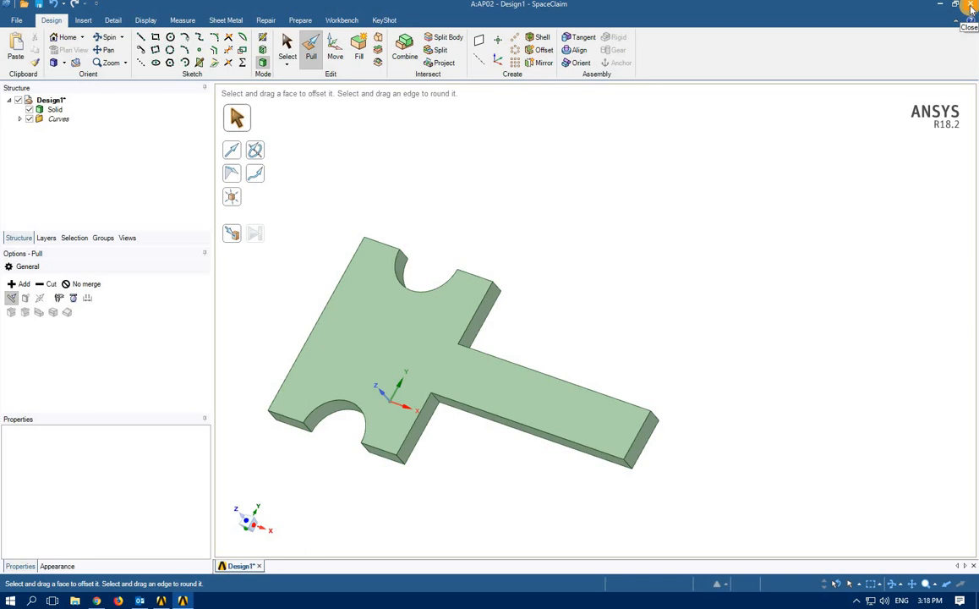
click(454, 403)
middle_drag(452, 404, 479, 442)
click(479, 443)
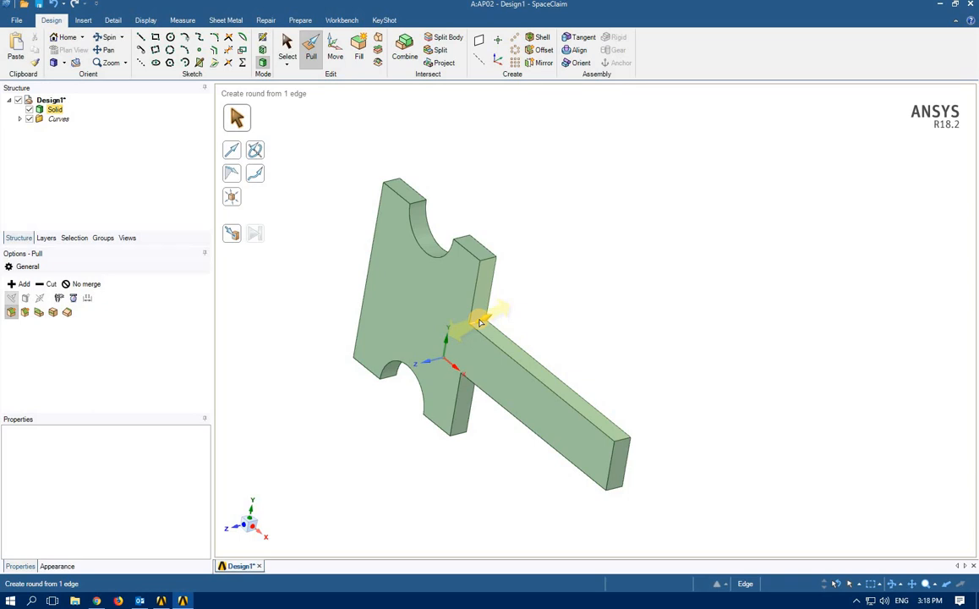
click(478, 321)
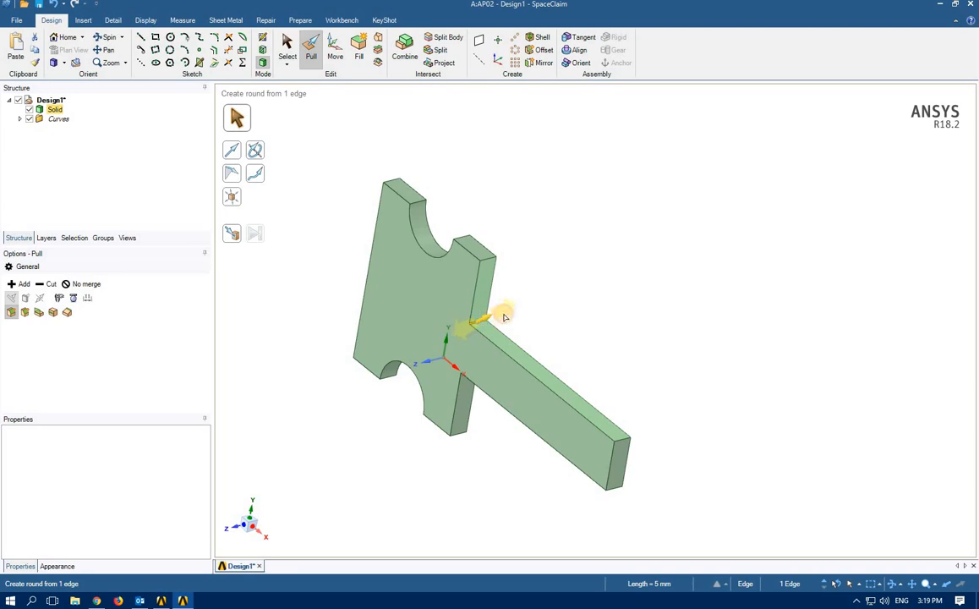
drag(505, 318, 509, 315)
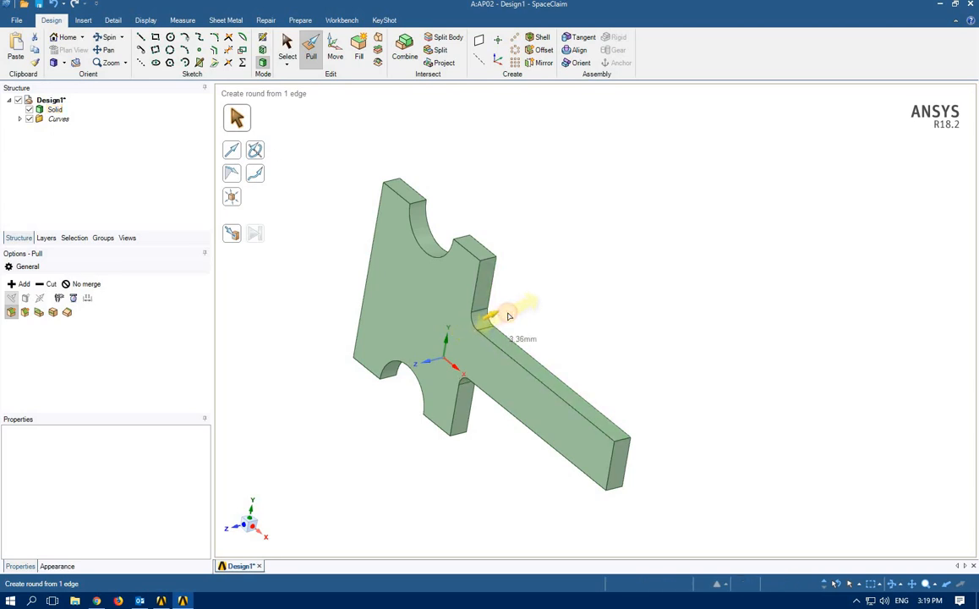
text(5 mm)
key(Return)
middle_drag(450, 419, 488, 411)
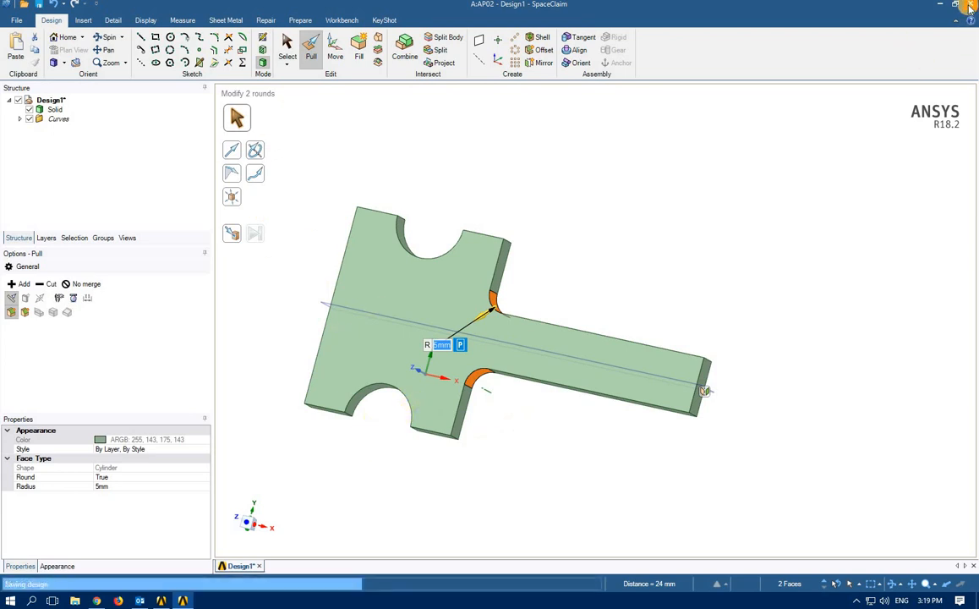
Close SpaceClaim and open the Model of static structural system AP02 in a maximized Mechanical window.
click(970, 5)
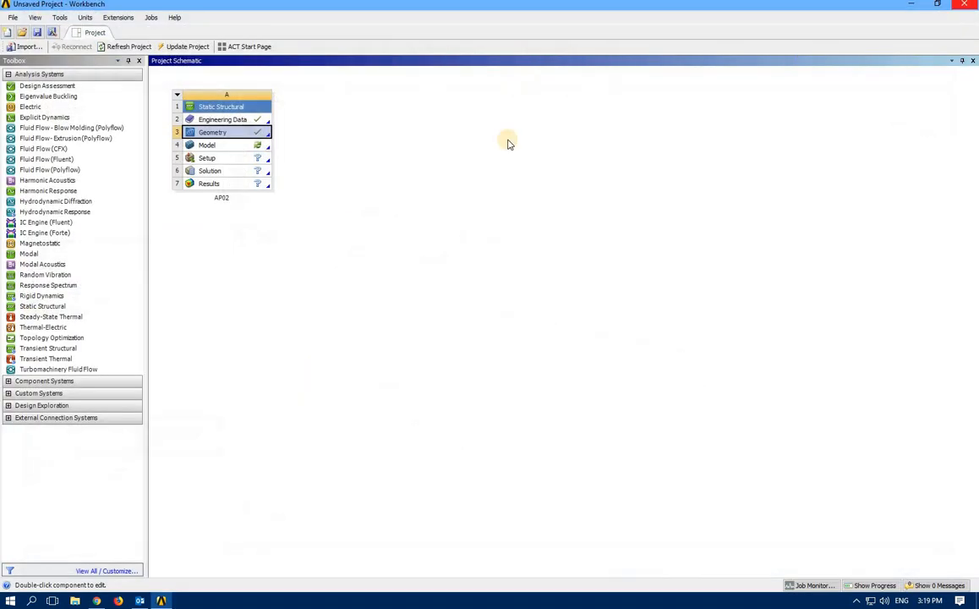
double_click(211, 147)
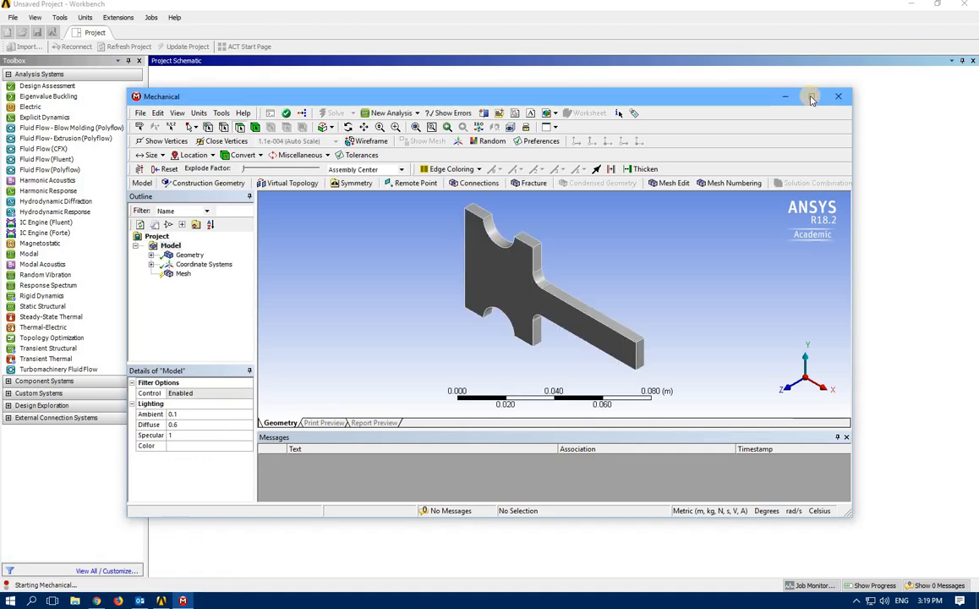
click(810, 97)
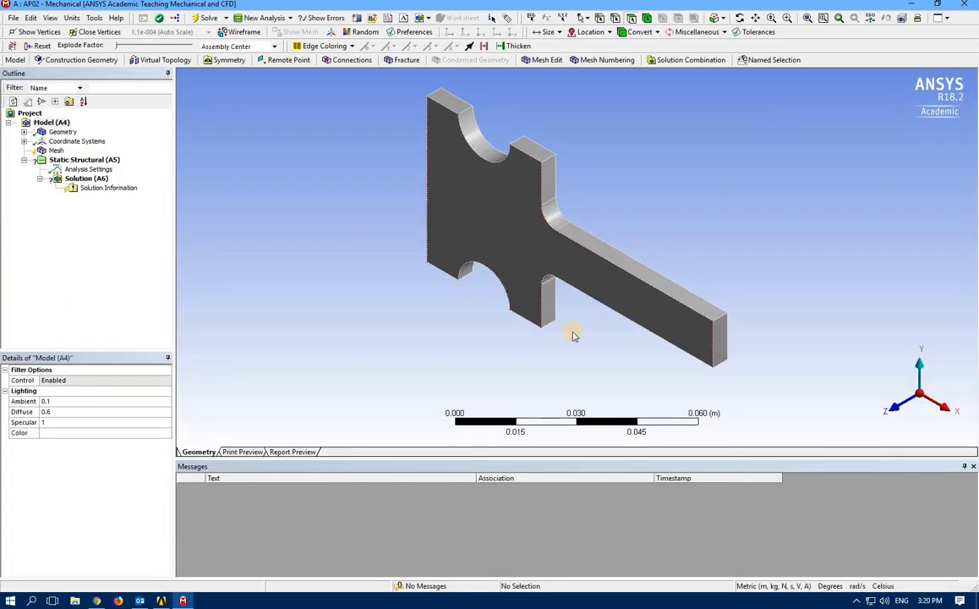
Assign Titanium Alloy as the material of the solid body in the model's geometry.
click(24, 132)
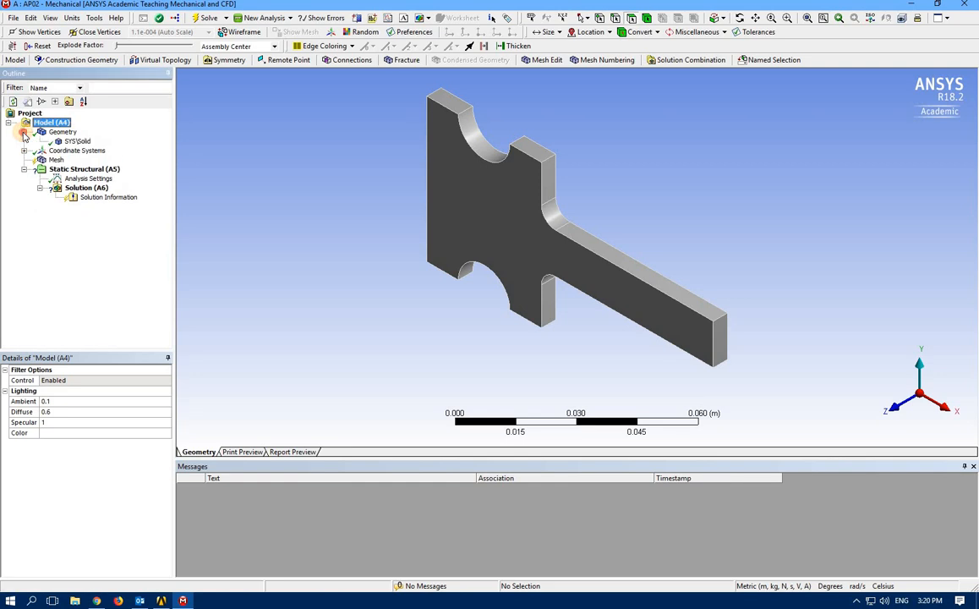
click(79, 142)
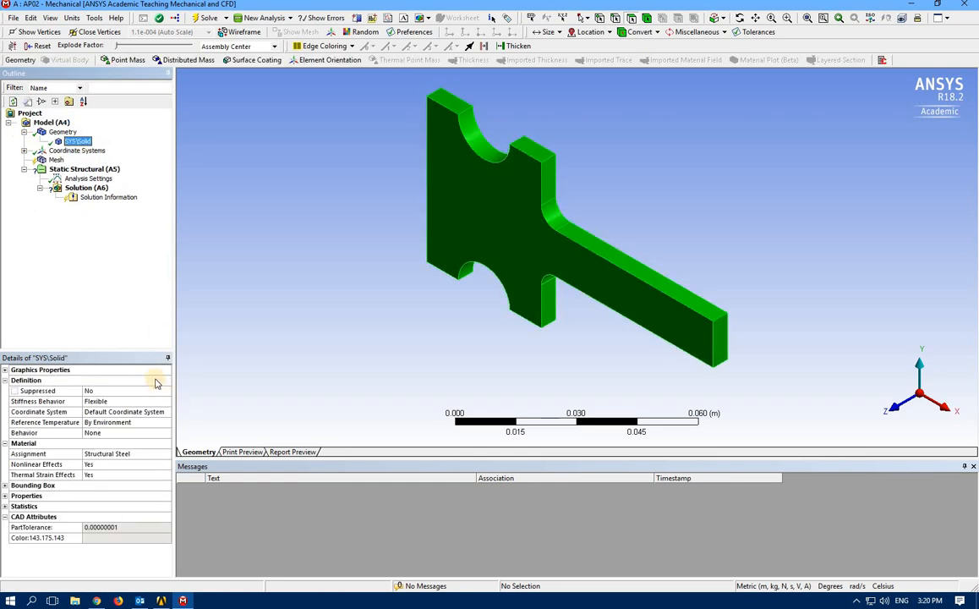
click(167, 456)
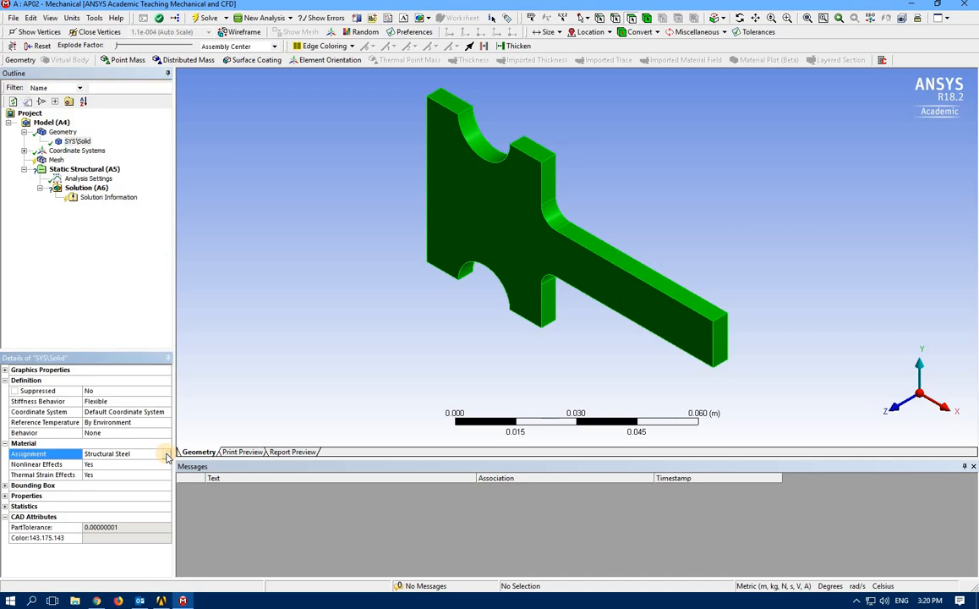
click(167, 455)
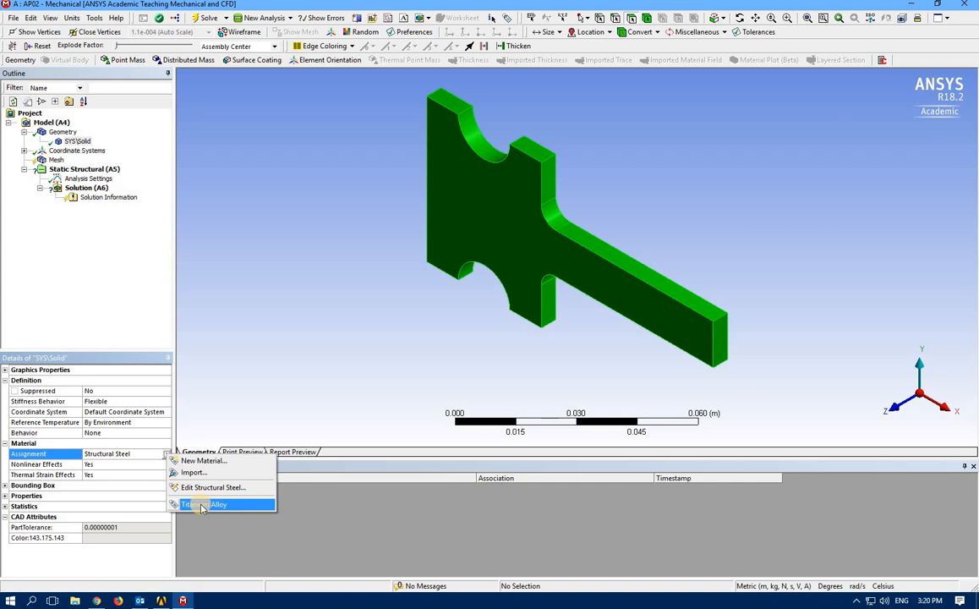
click(201, 505)
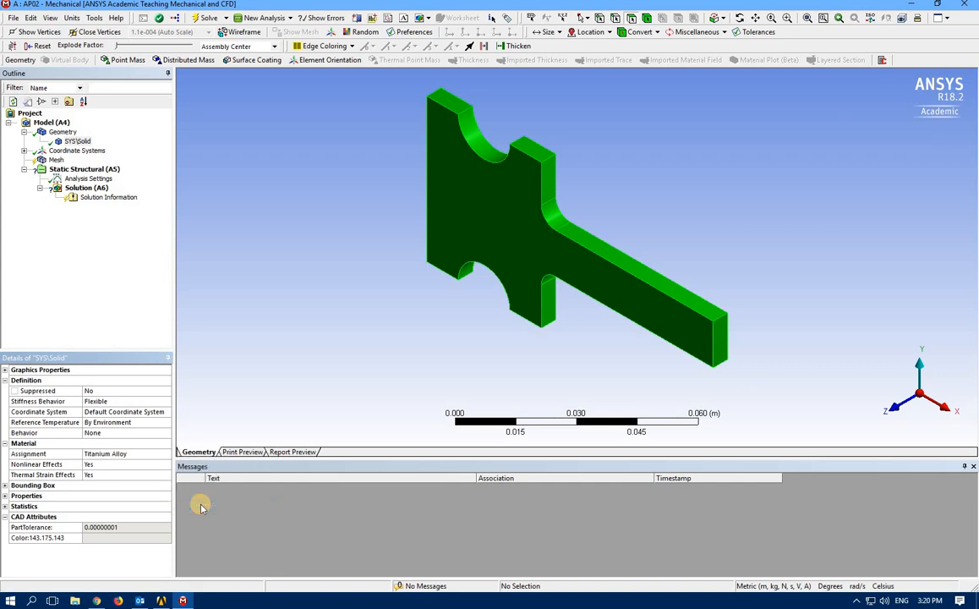
click(93, 308)
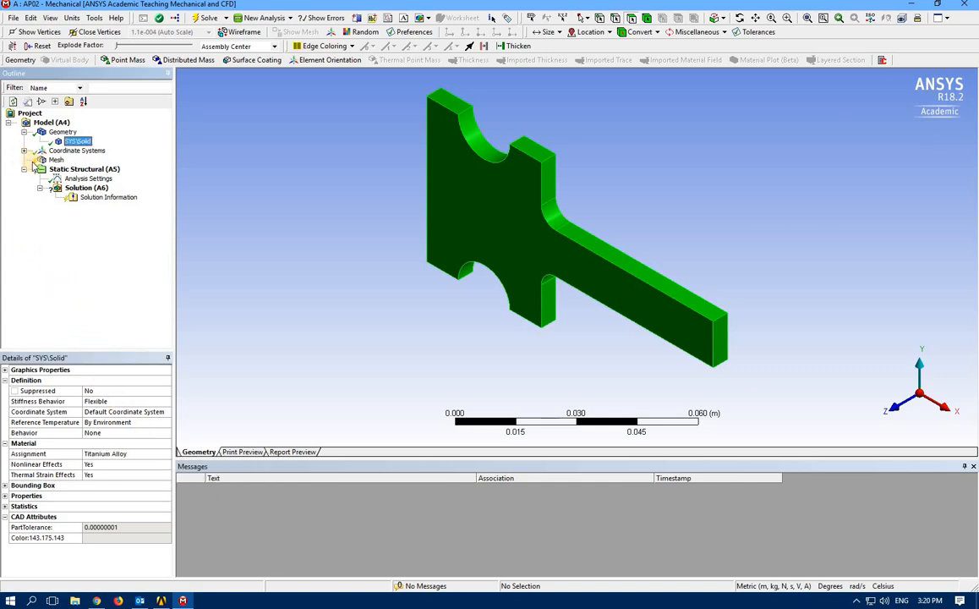
Generate the plate's mesh with the default settings and view it along the Z axis.
click(54, 160)
right_click(55, 160)
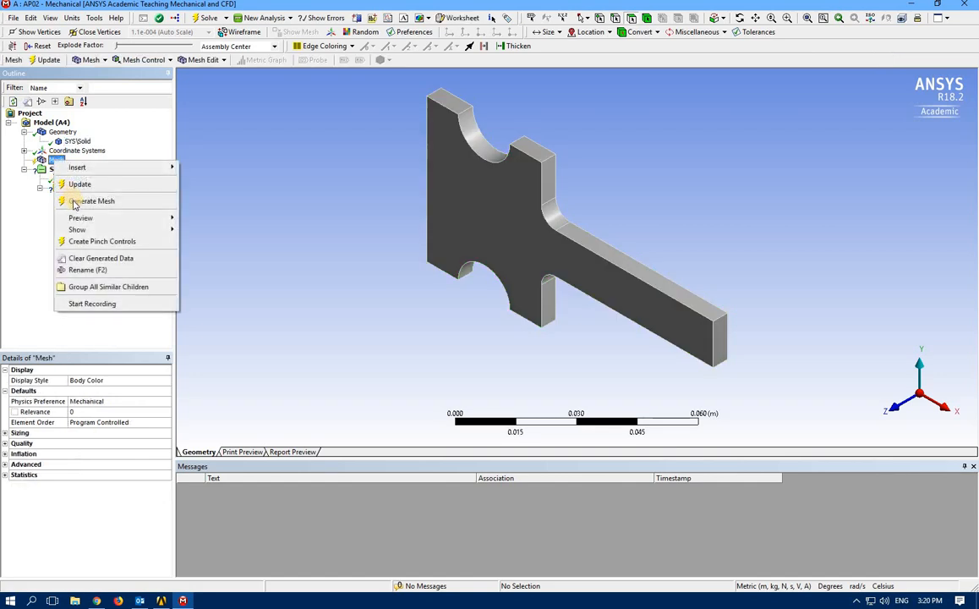
click(179, 260)
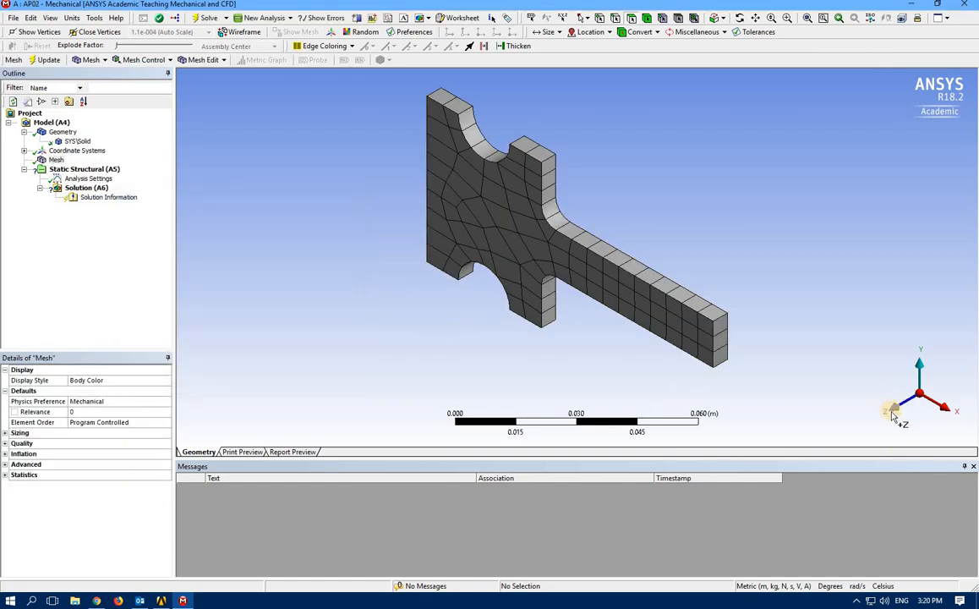
click(890, 404)
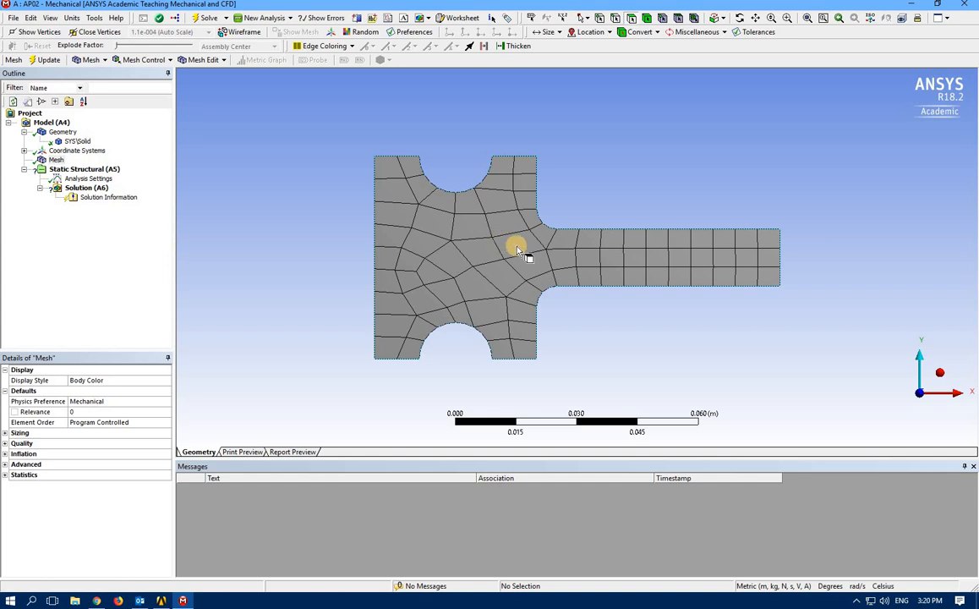
Add Total Deformation, Equivalent Elastic Strain and Equivalent (von-Mises) Stress results to the solution.
click(85, 188)
click(63, 60)
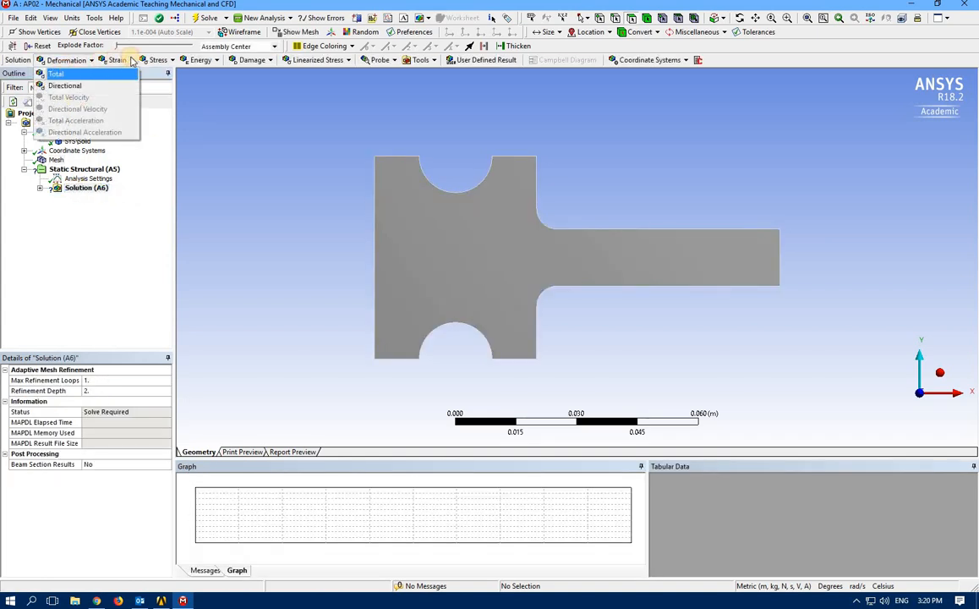
click(56, 74)
click(117, 60)
click(152, 74)
click(158, 60)
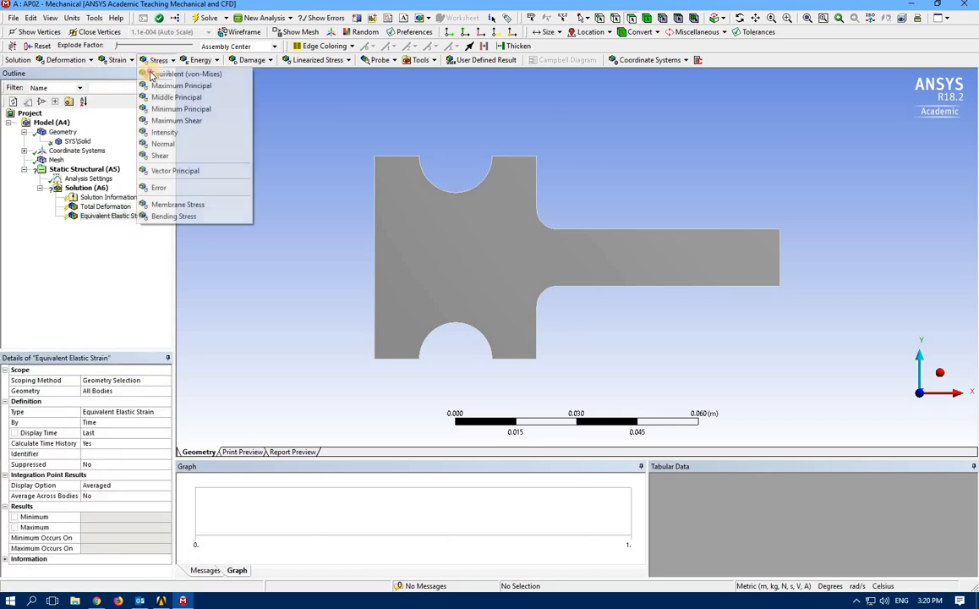
click(151, 74)
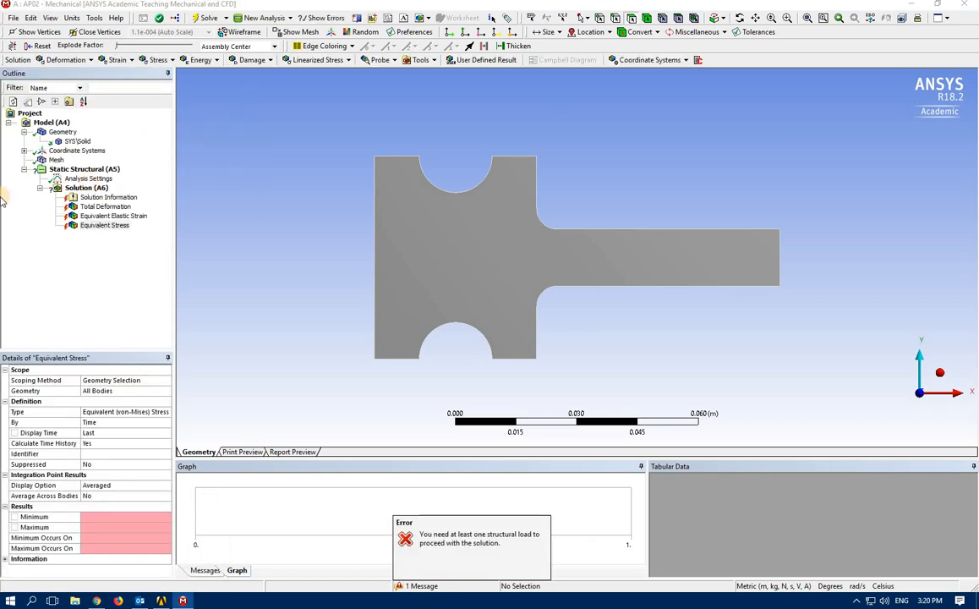
Apply a Fixed Support to the flat end face of the plate's wide section, opposite the narrow arm.
double_click(65, 169)
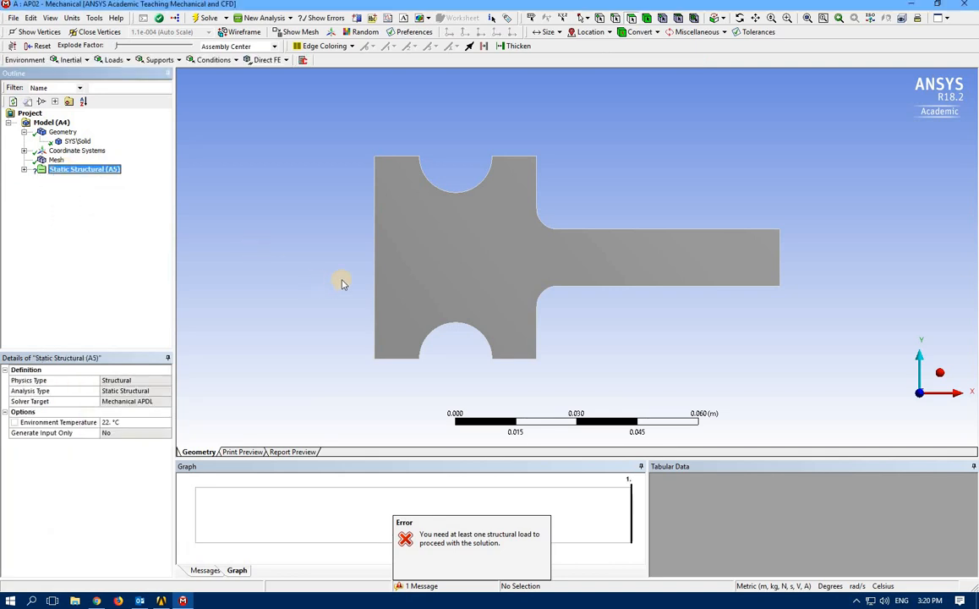
middle_drag(328, 255, 387, 286)
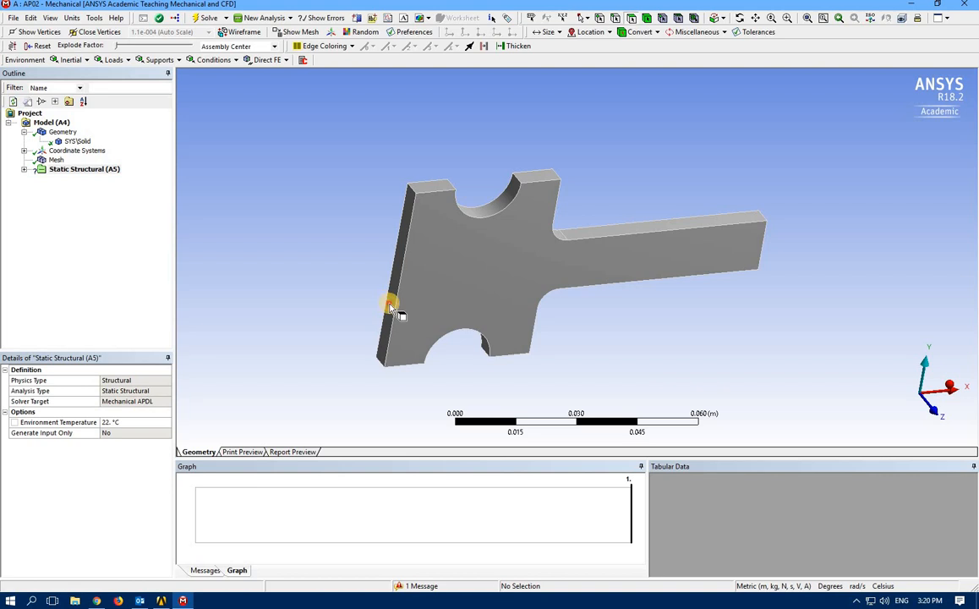
click(386, 306)
click(168, 60)
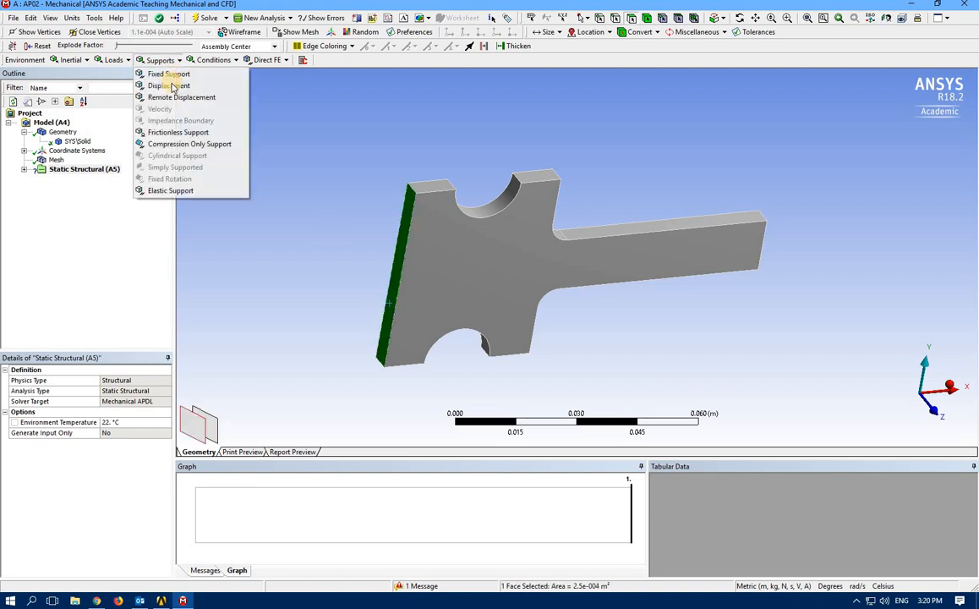
click(186, 73)
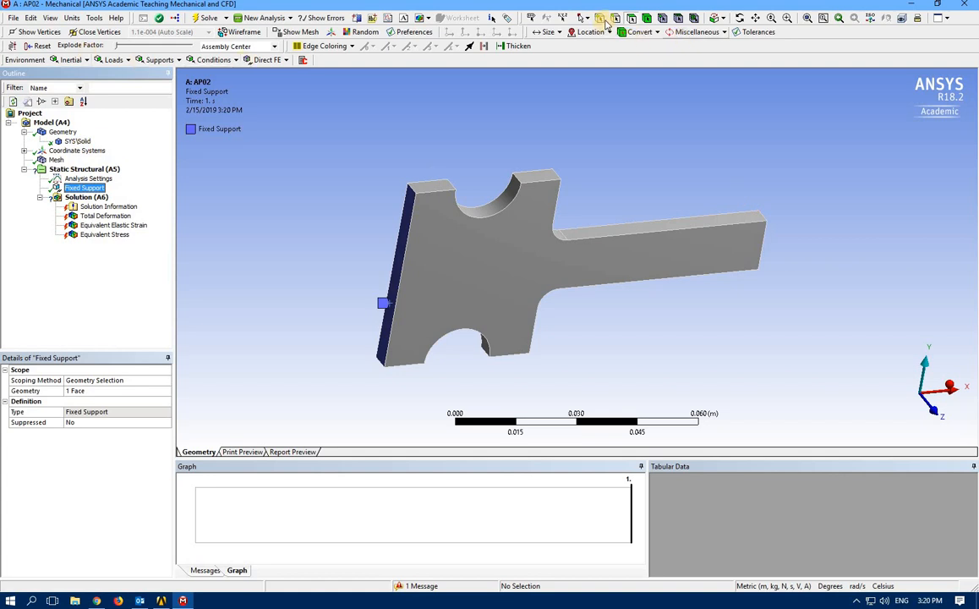
Apply a Force to the upper edge at the narrow arm's free end, defined by components with Y set to -300 N.
click(770, 209)
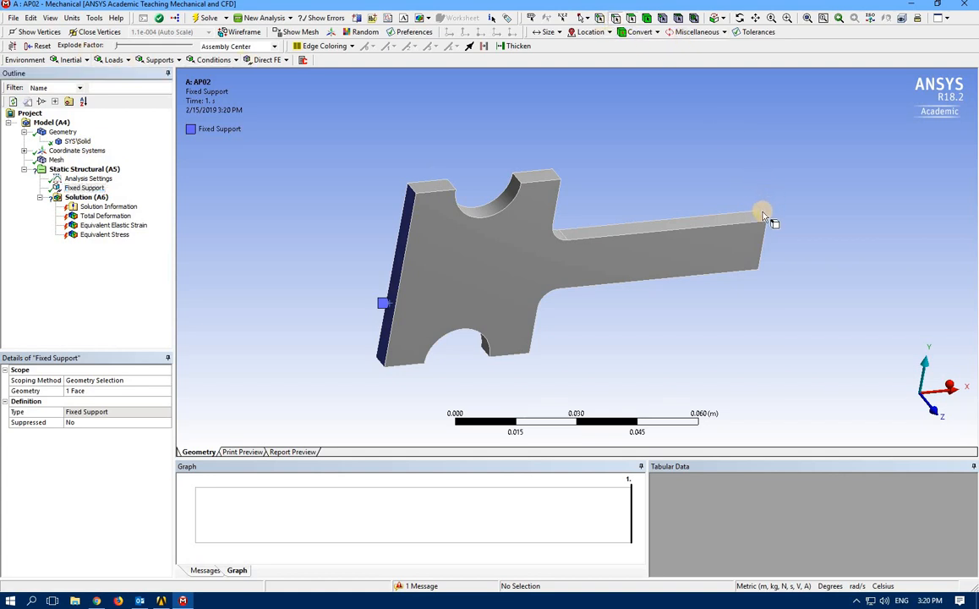
click(764, 215)
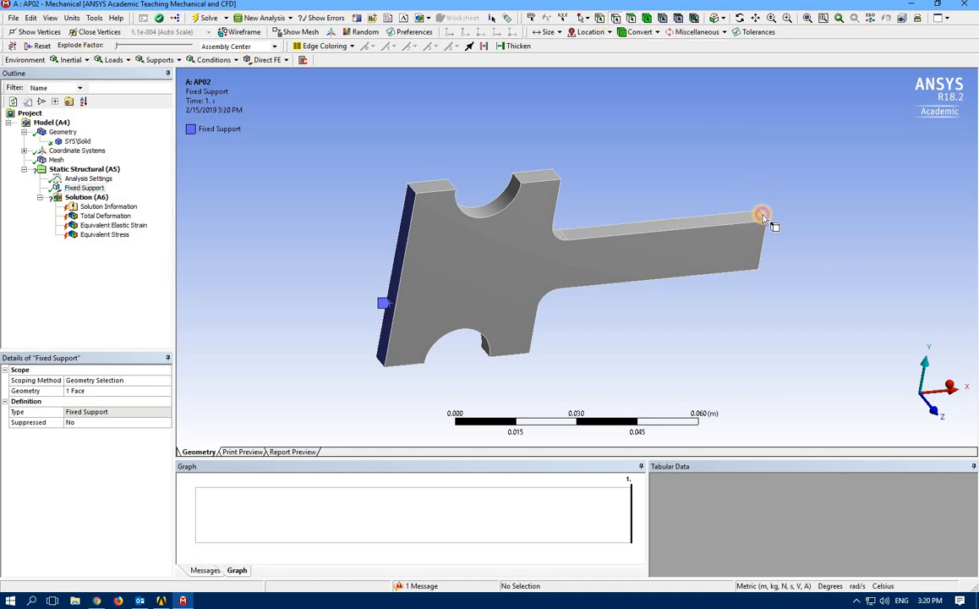
click(113, 59)
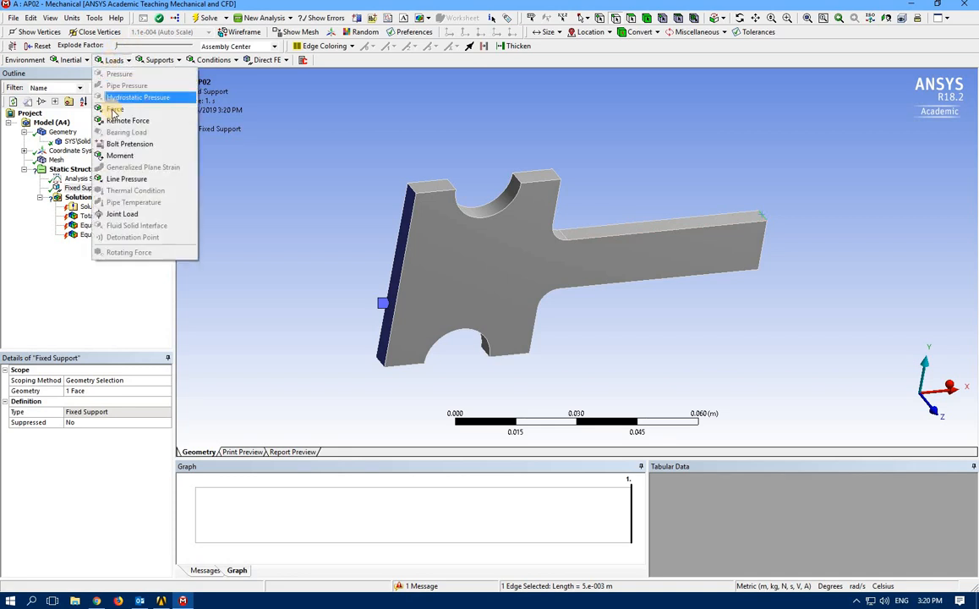
click(115, 108)
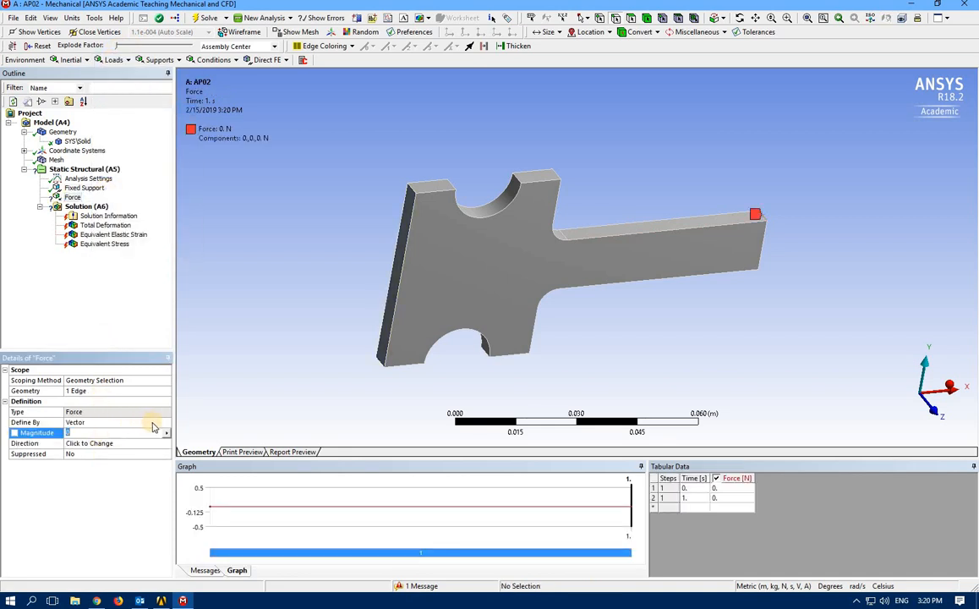
click(161, 422)
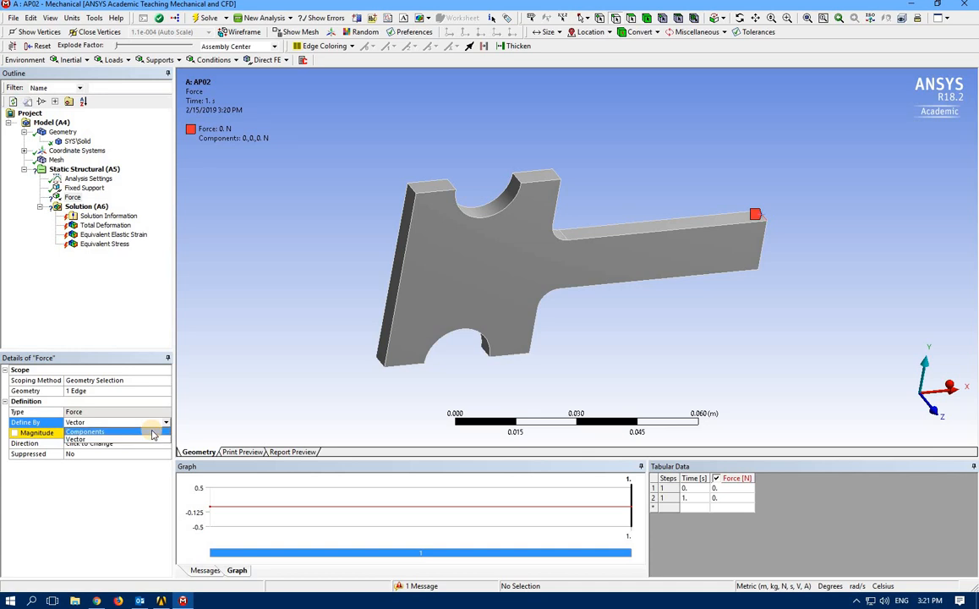
click(152, 432)
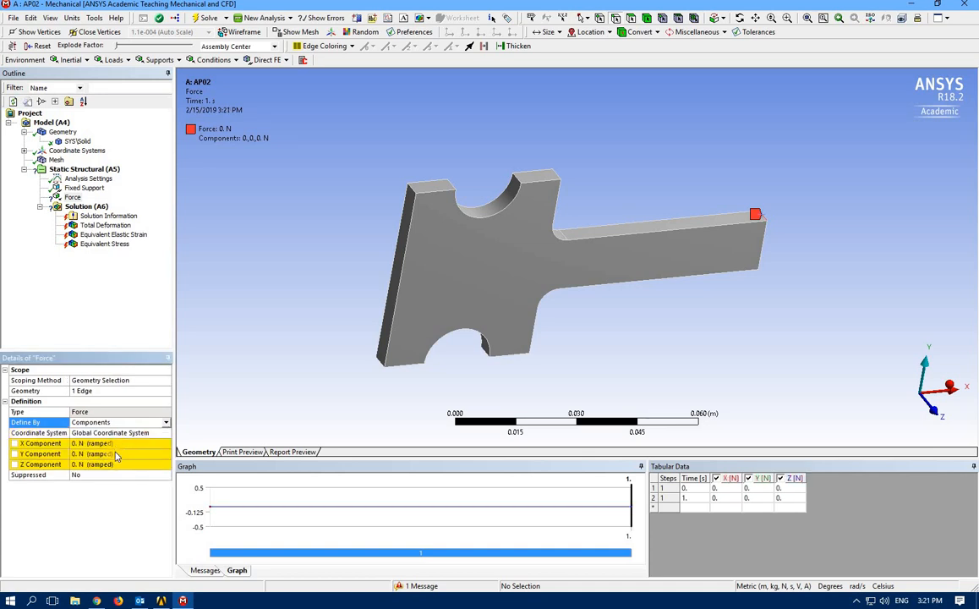
click(116, 454)
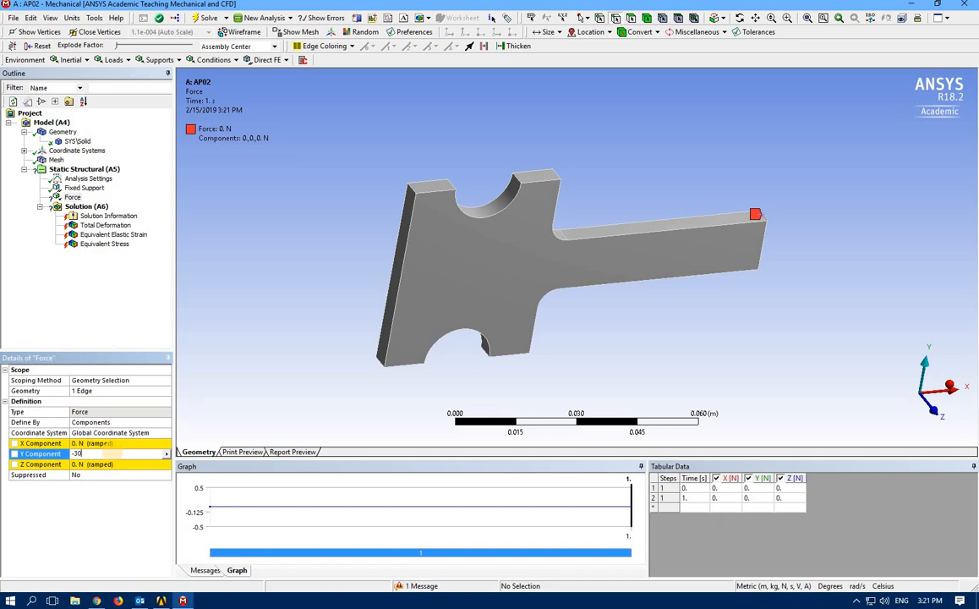
click(72, 531)
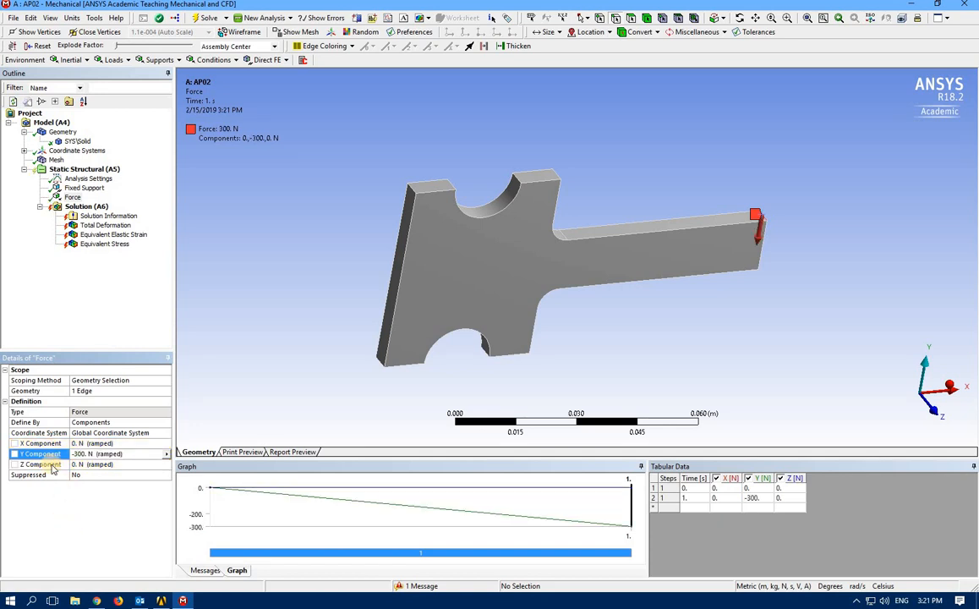
Solve the analysis and examine the Equivalent Stress contour from several angles, finishing with the view along the Z axis.
click(206, 18)
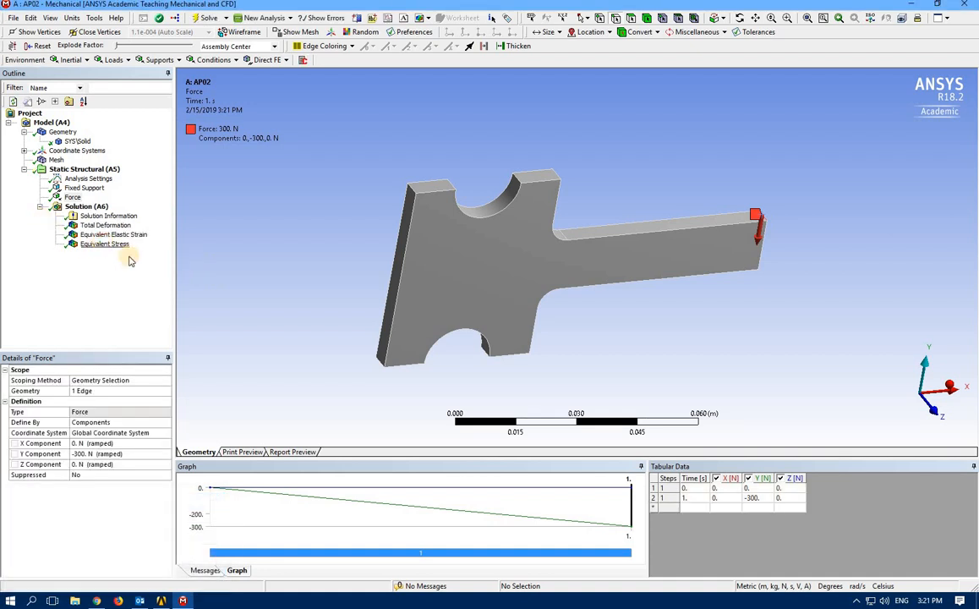
click(105, 243)
drag(333, 317, 436, 273)
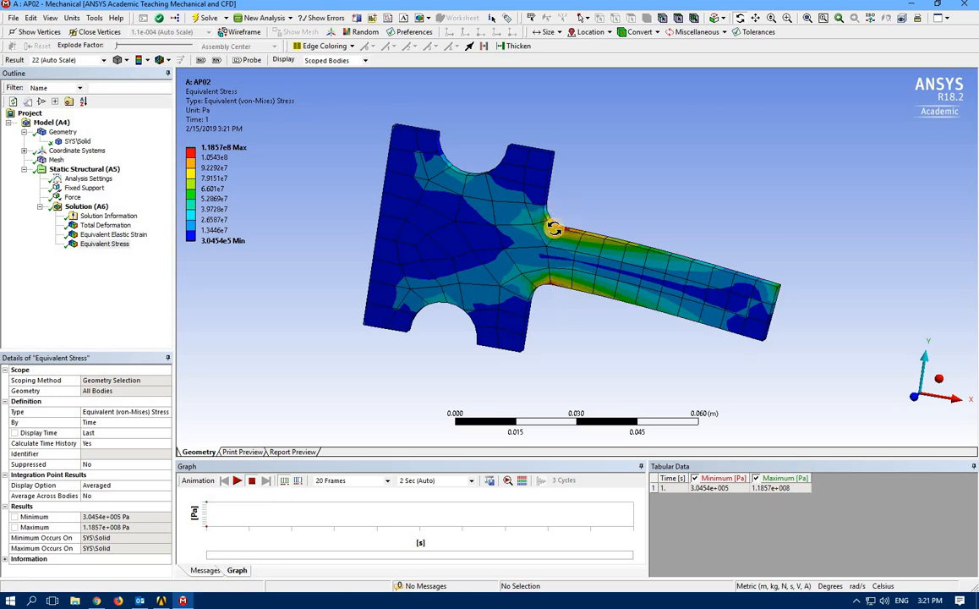
drag(558, 226, 553, 255)
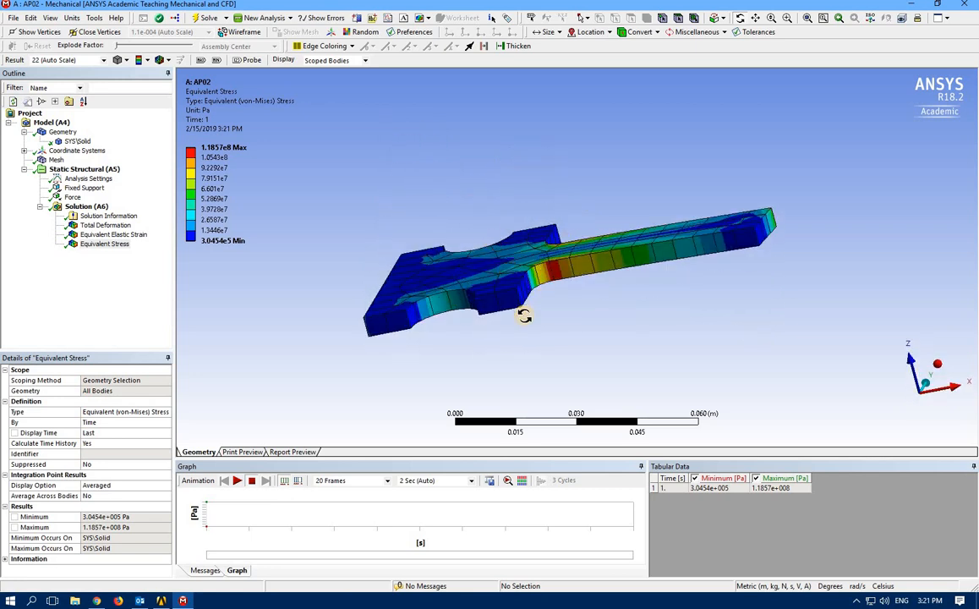
drag(524, 313, 524, 284)
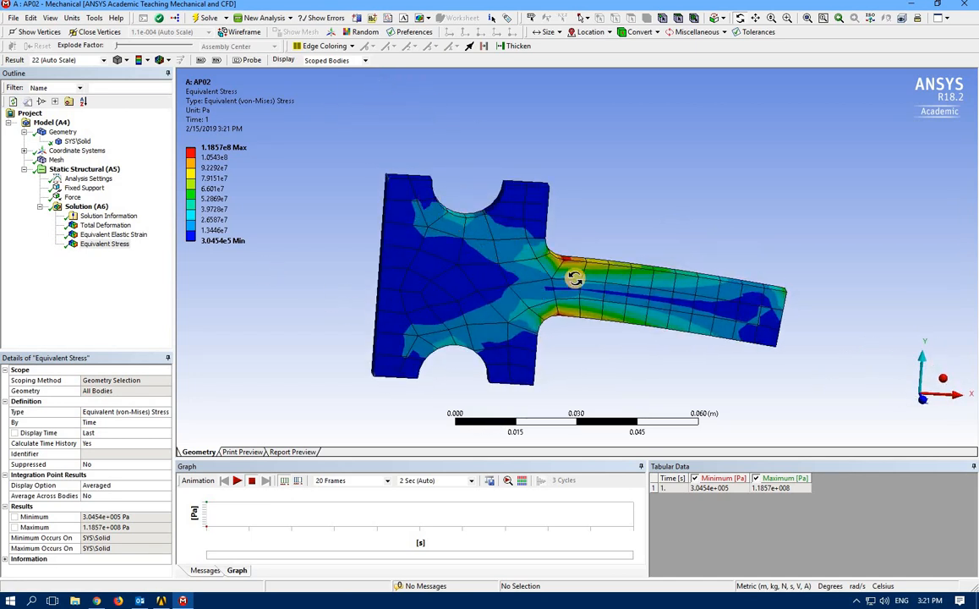
click(923, 402)
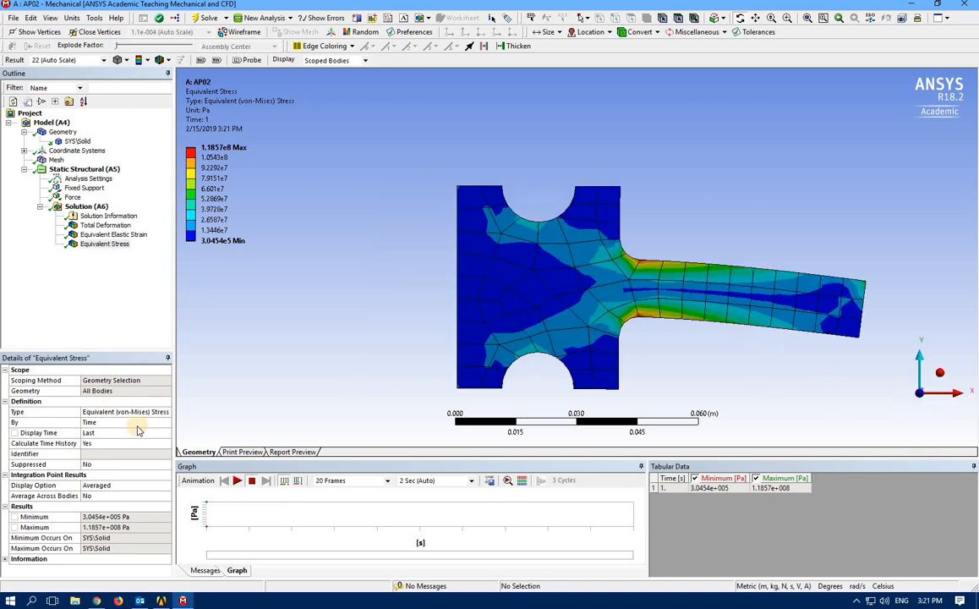
Set the global mesh relevance to -100 and solve the analysis again.
click(56, 160)
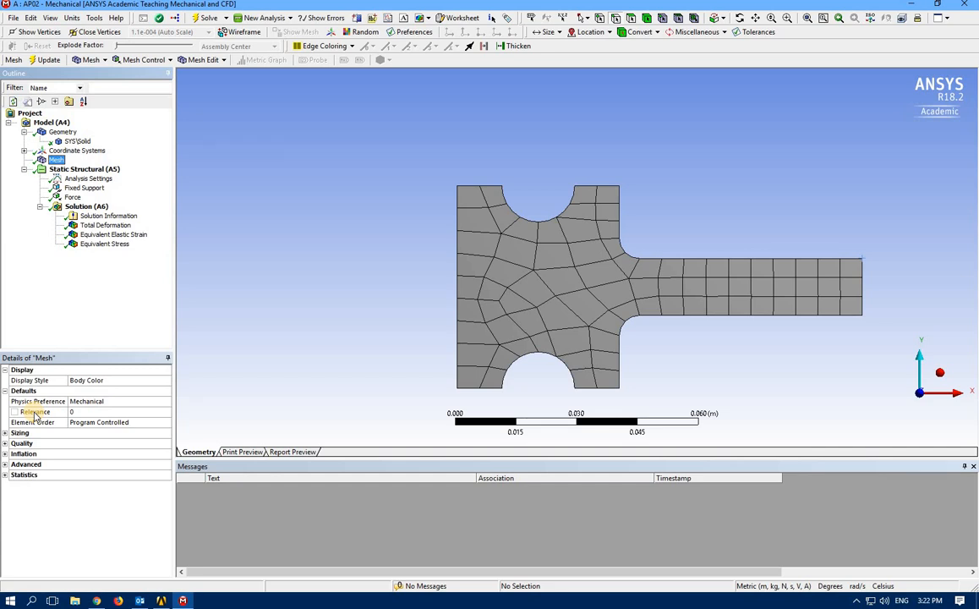
click(87, 411)
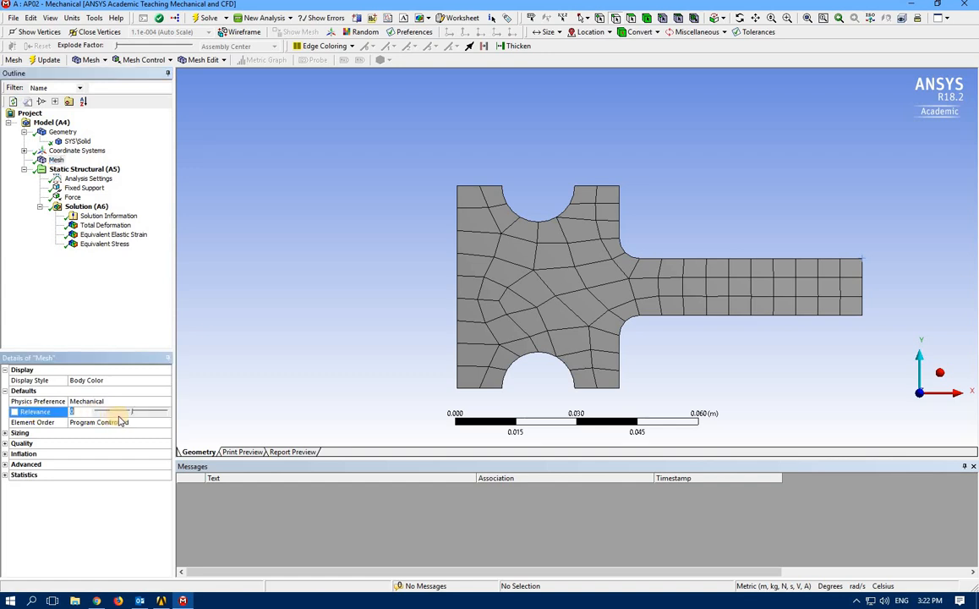
drag(133, 415, 87, 415)
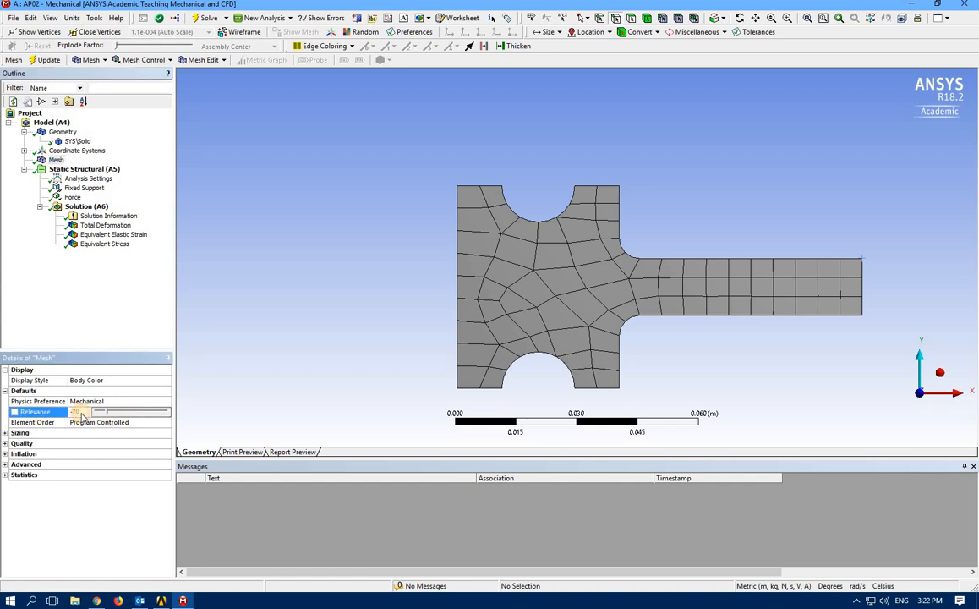
click(56, 160)
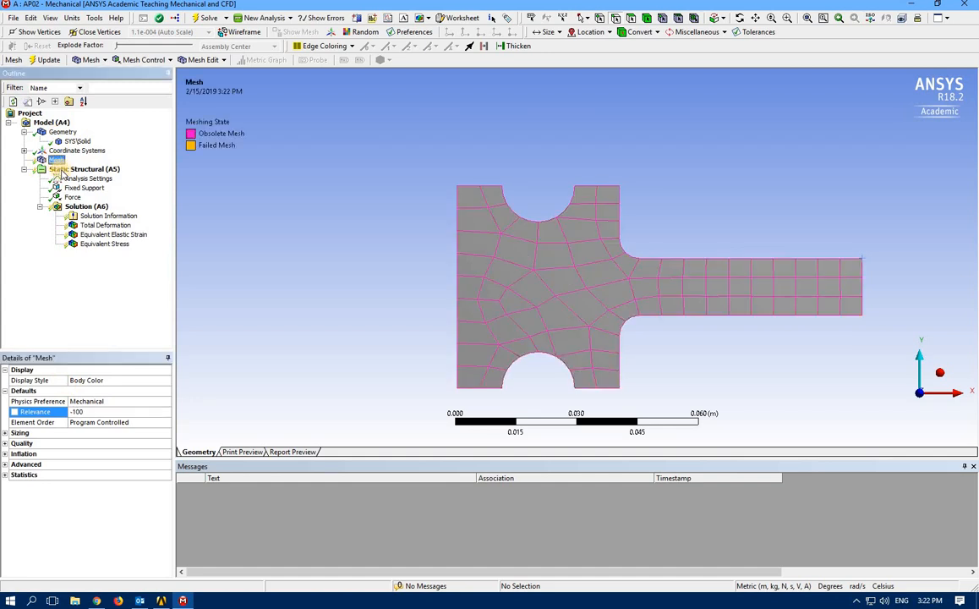
right_click(56, 159)
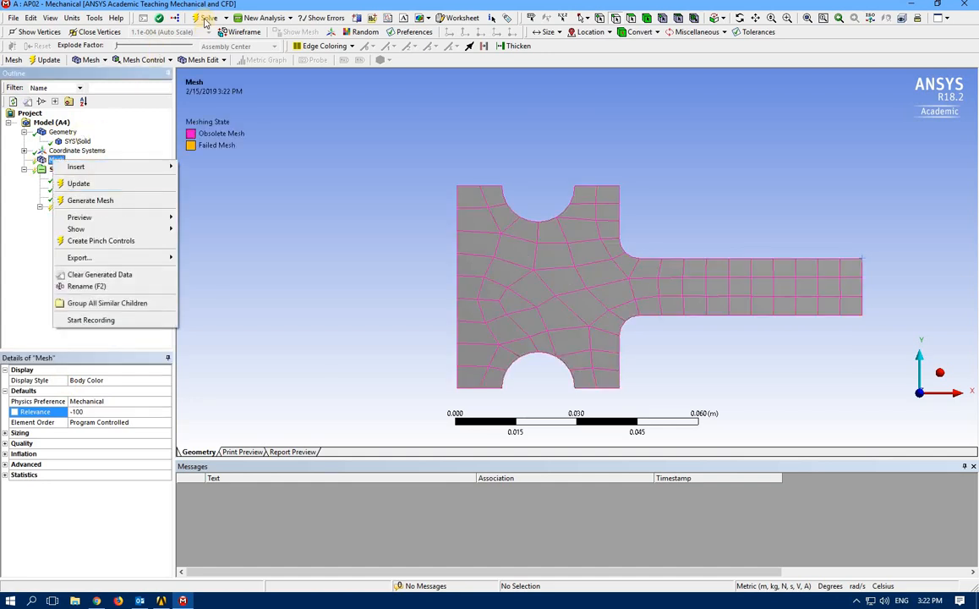
click(203, 18)
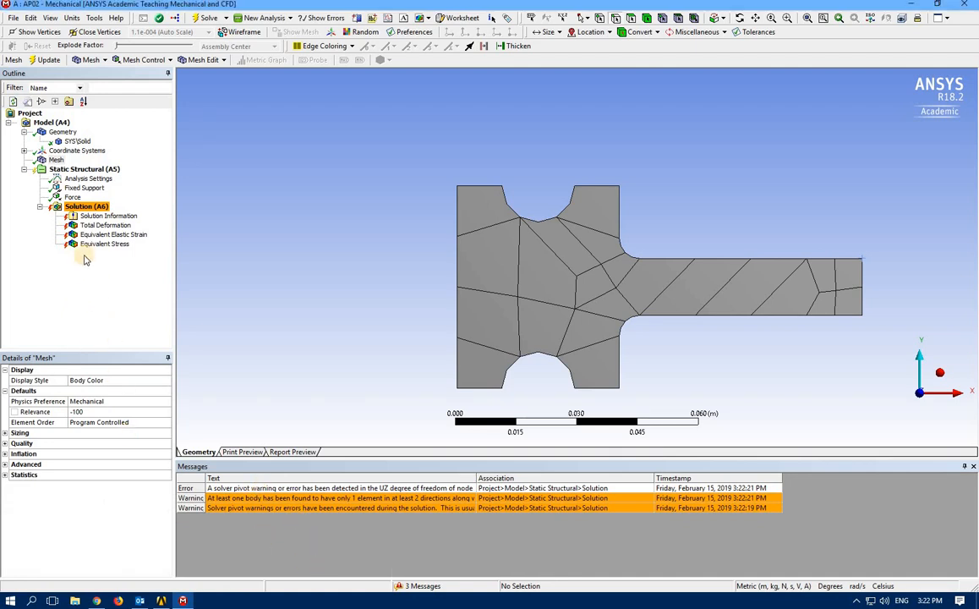
Set the global mesh relevance to 100, solve the analysis again and display the Equivalent Stress result.
click(99, 414)
drag(97, 414, 182, 410)
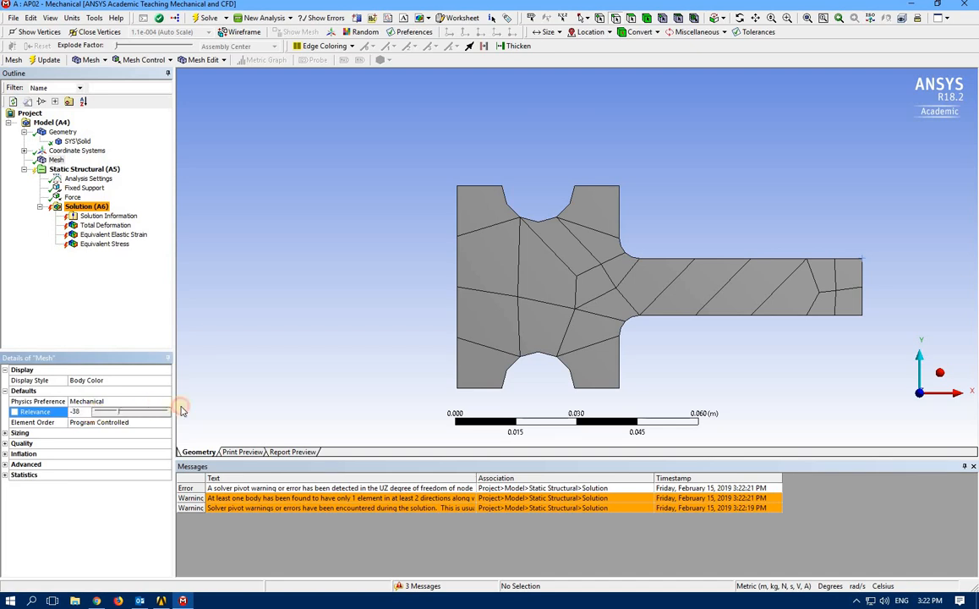
click(203, 17)
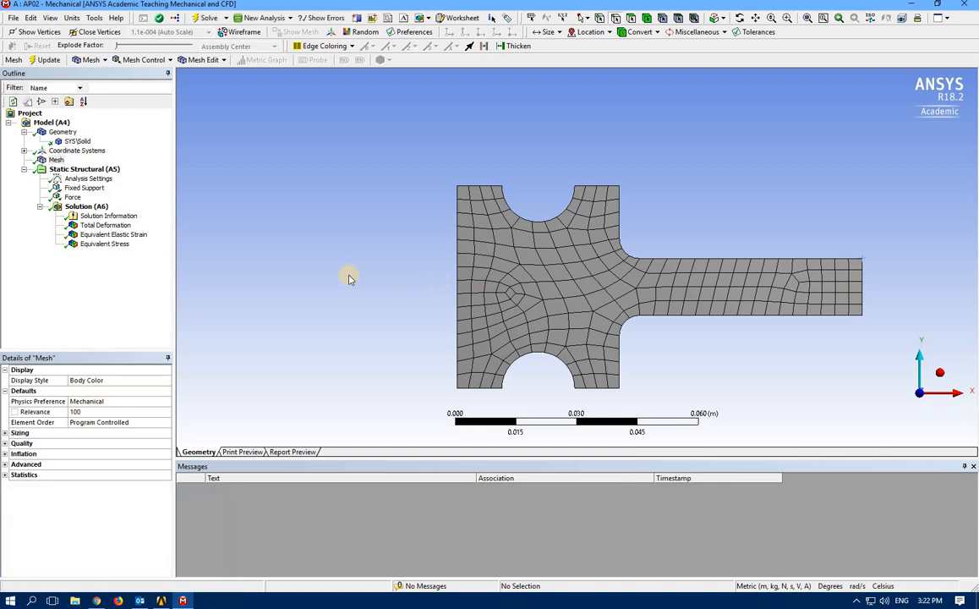
click(102, 244)
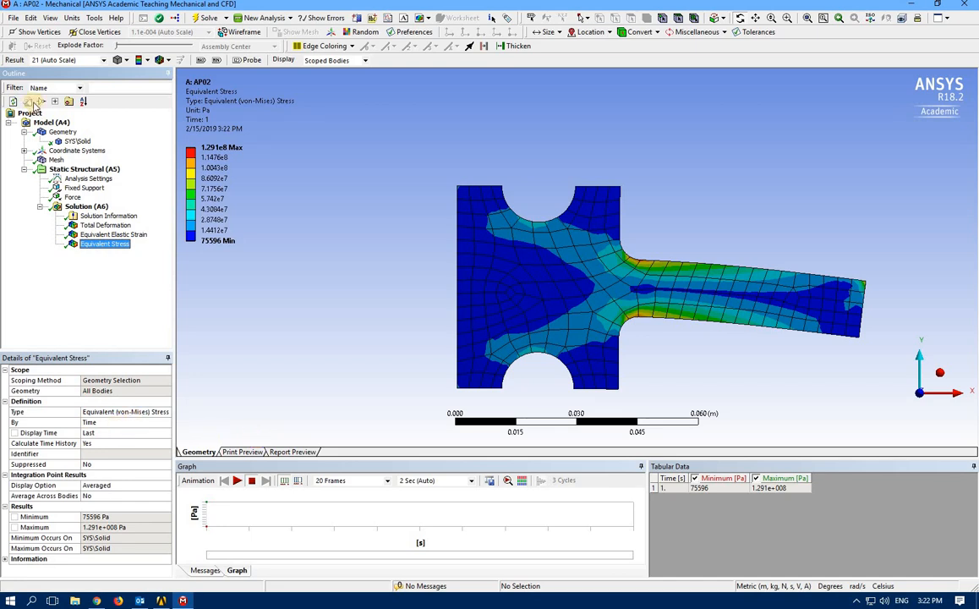
Insert a mesh Method scoped to the plate body, keeping the Automatic method.
right_click(56, 160)
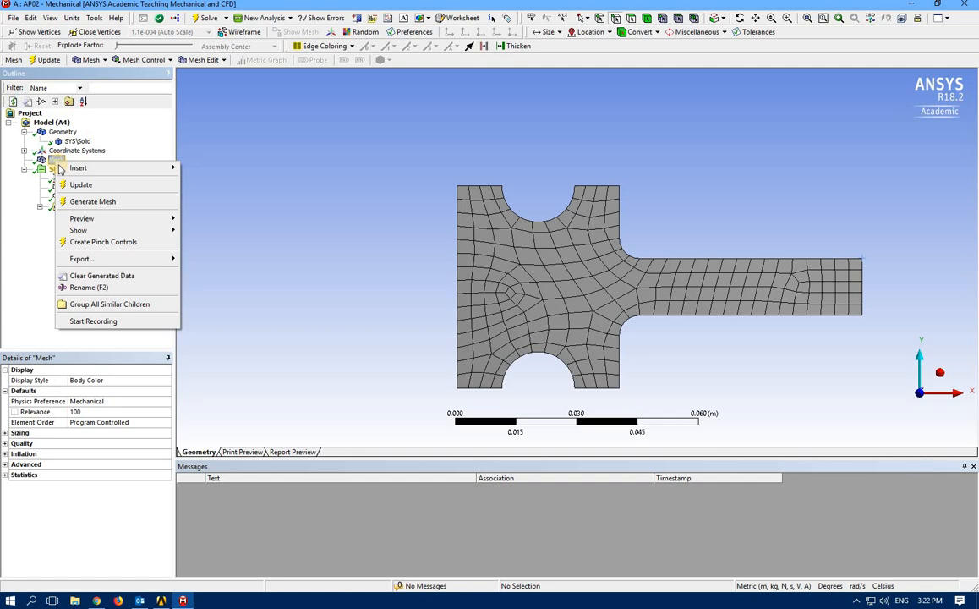
mouse_move(68, 168)
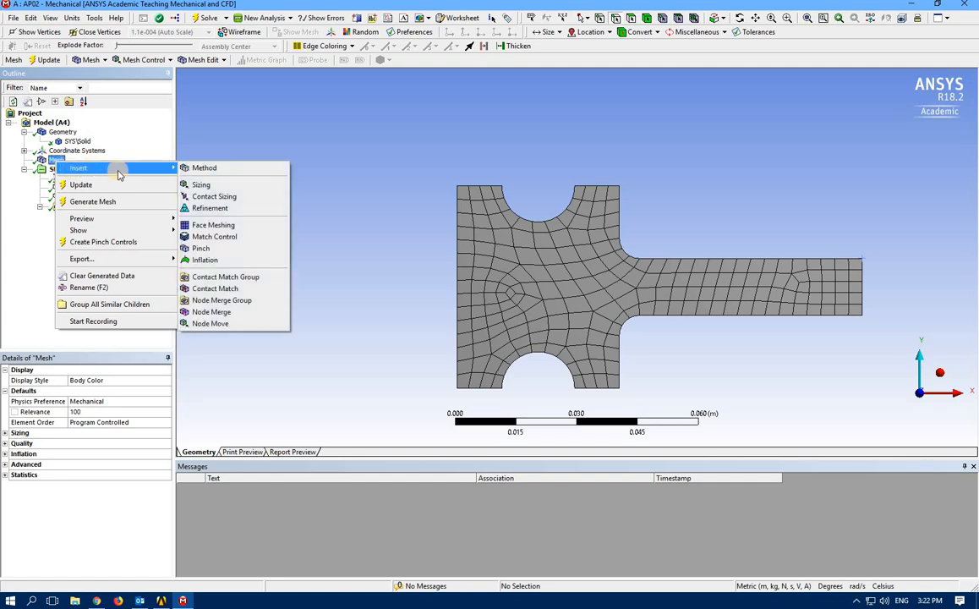
click(218, 172)
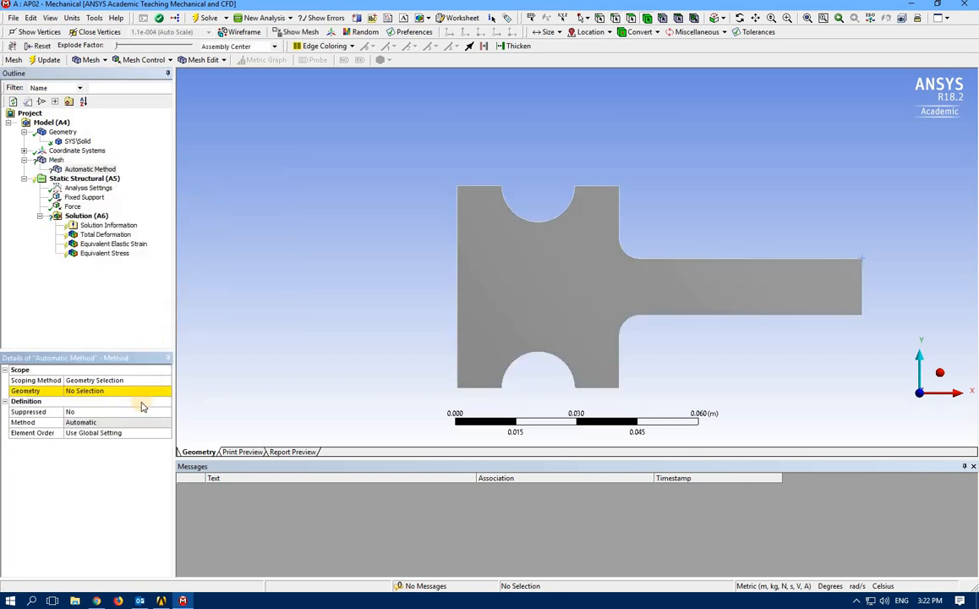
click(502, 269)
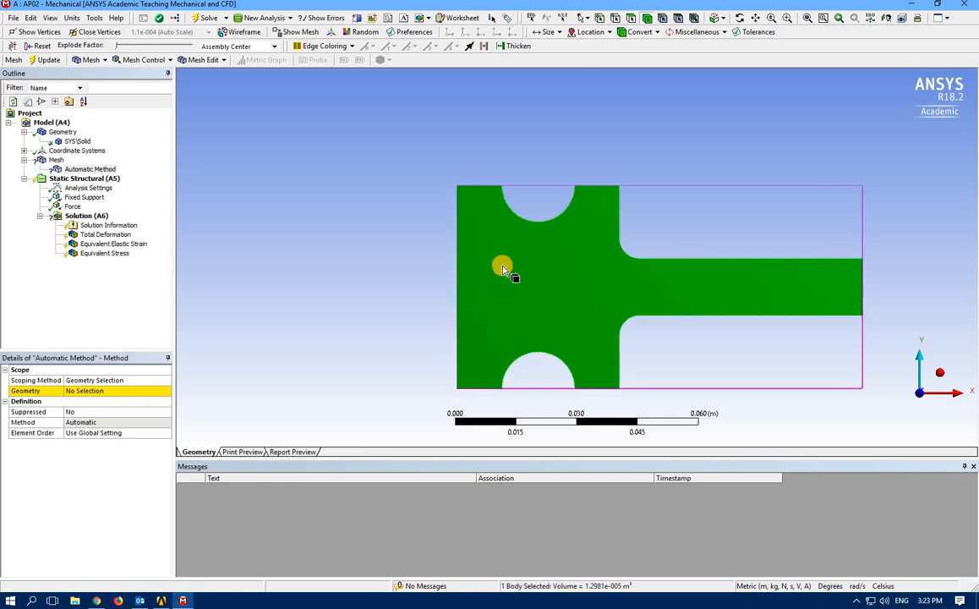
click(73, 391)
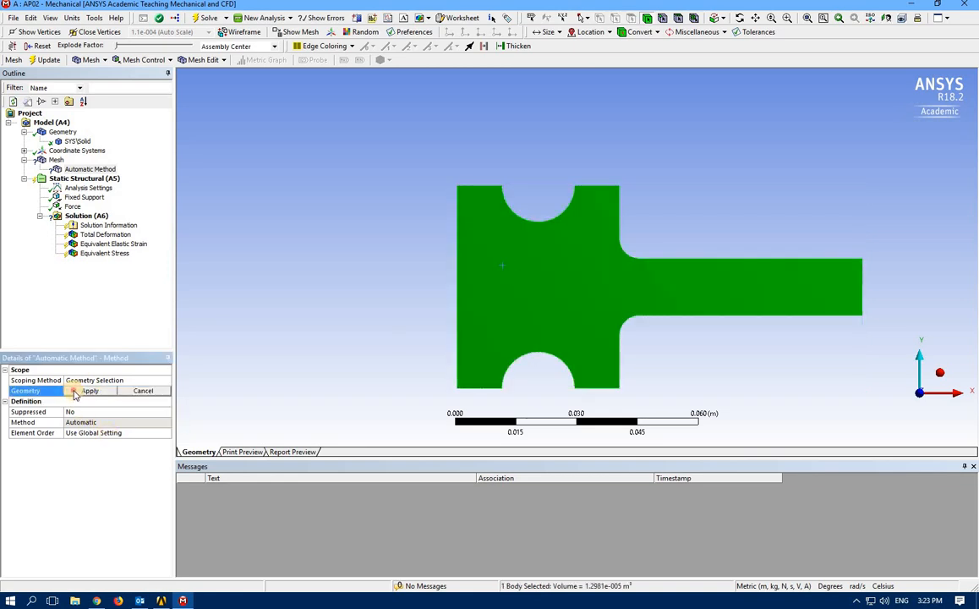
click(88, 390)
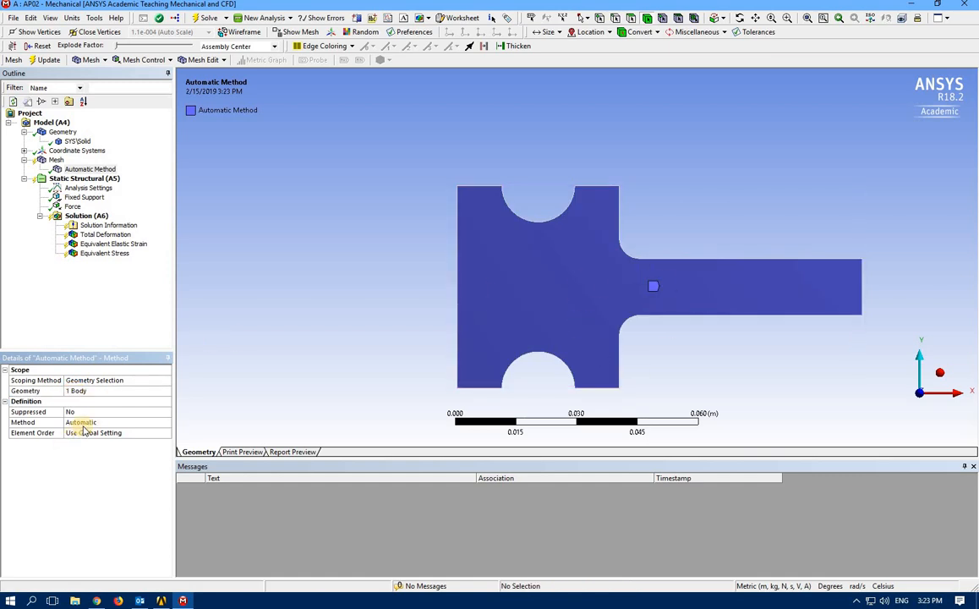
click(85, 423)
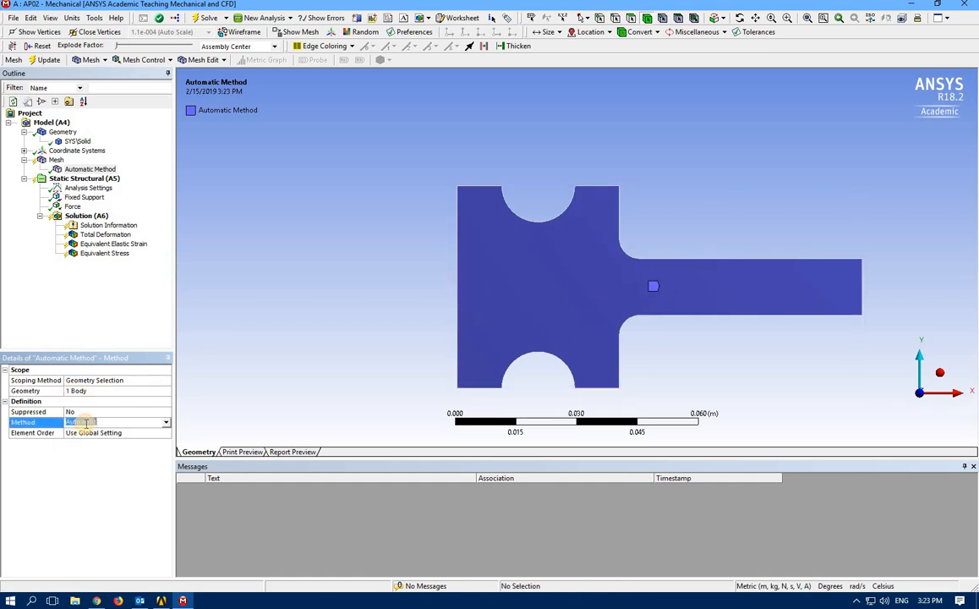
Set the global mesh relevance to 0, solve the analysis again and display the Equivalent Stress result.
click(56, 160)
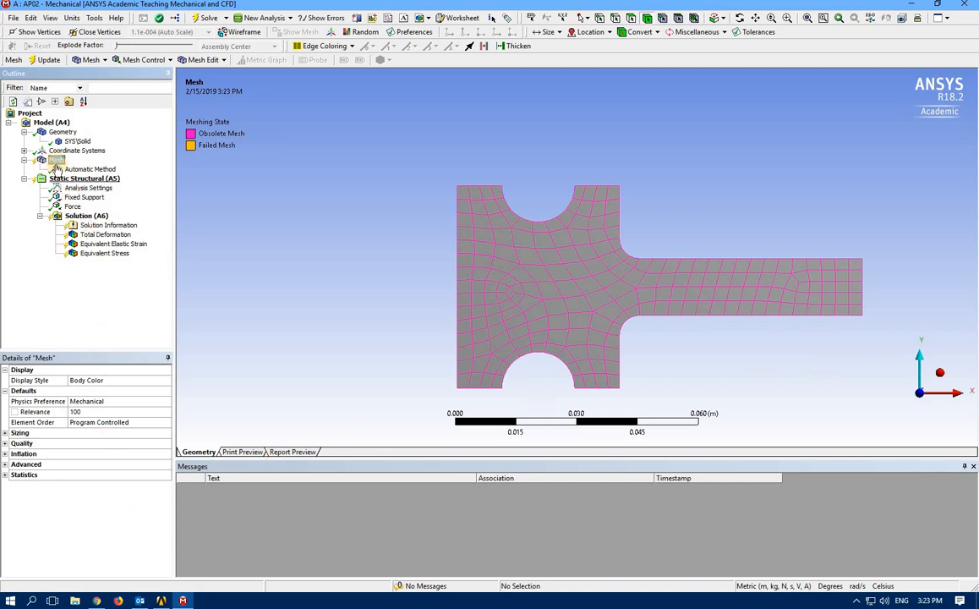
click(56, 161)
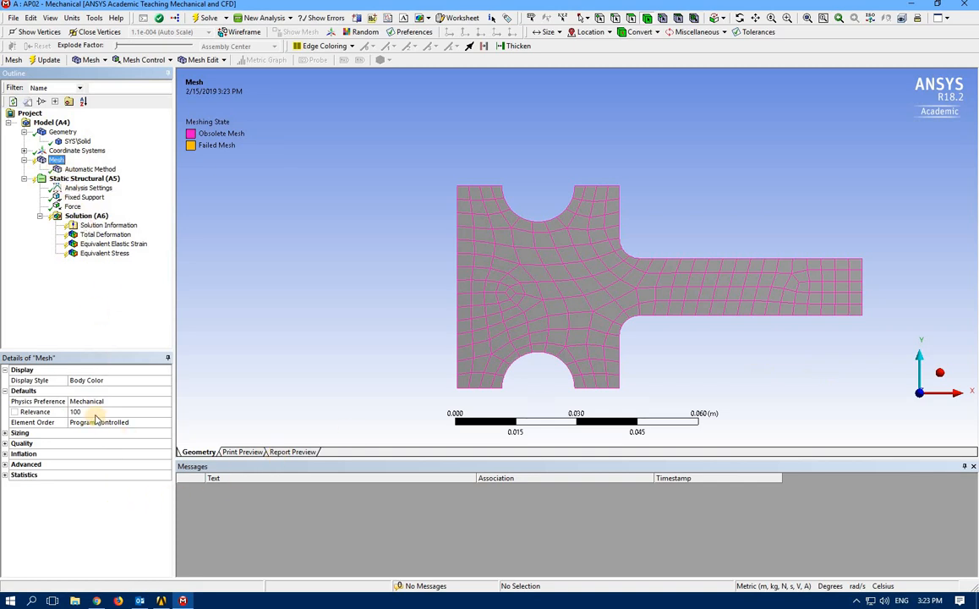
click(167, 414)
drag(167, 414, 130, 413)
click(91, 315)
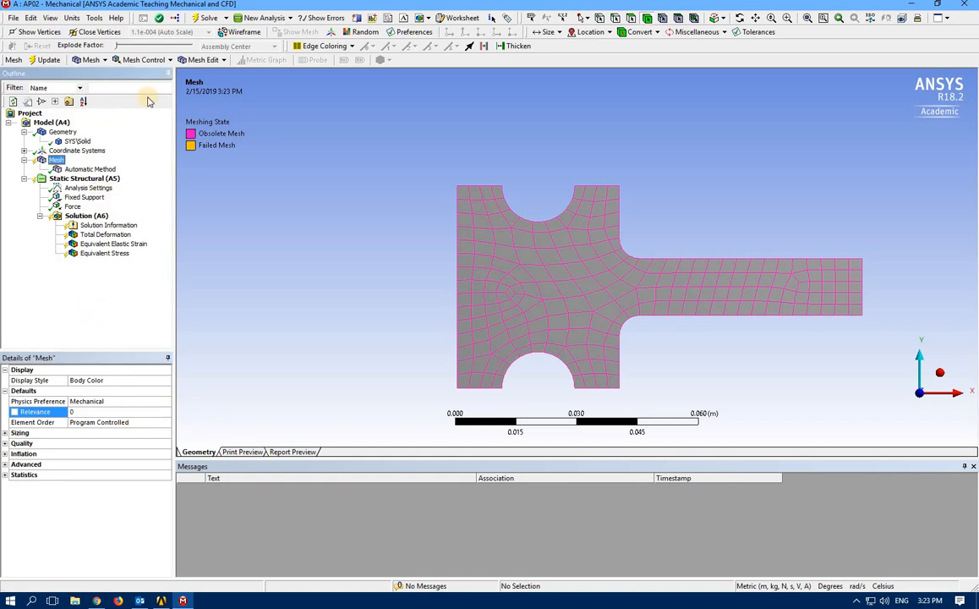
click(205, 18)
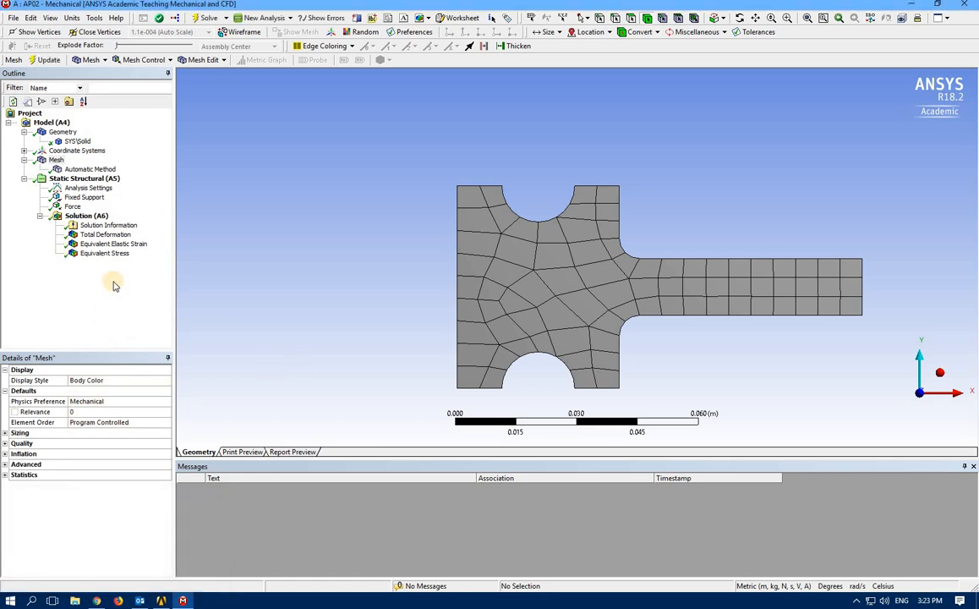
click(107, 254)
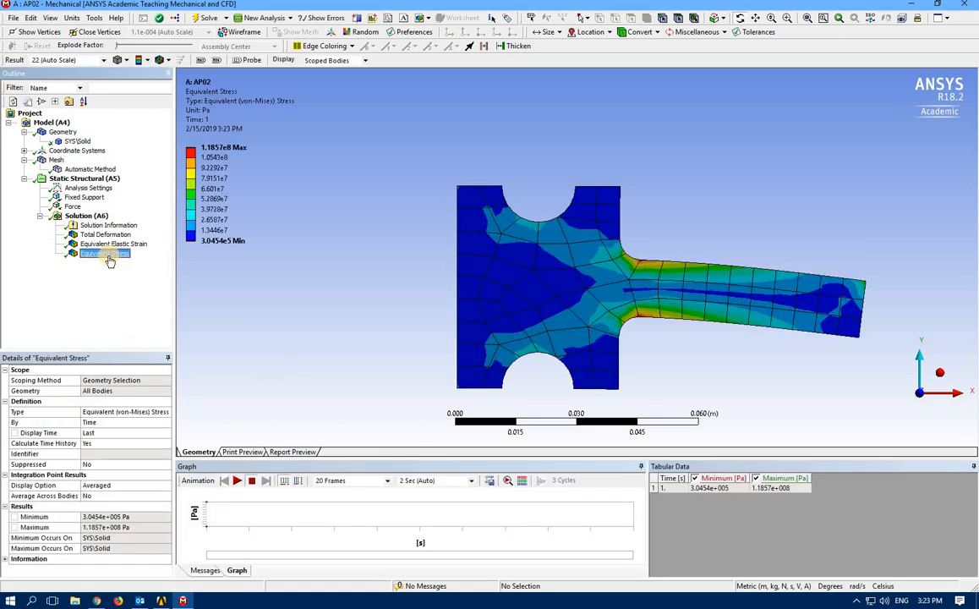
Change the plate's mesh method to Tetrahedrons, then solve the analysis and display the Equivalent Stress result.
double_click(56, 159)
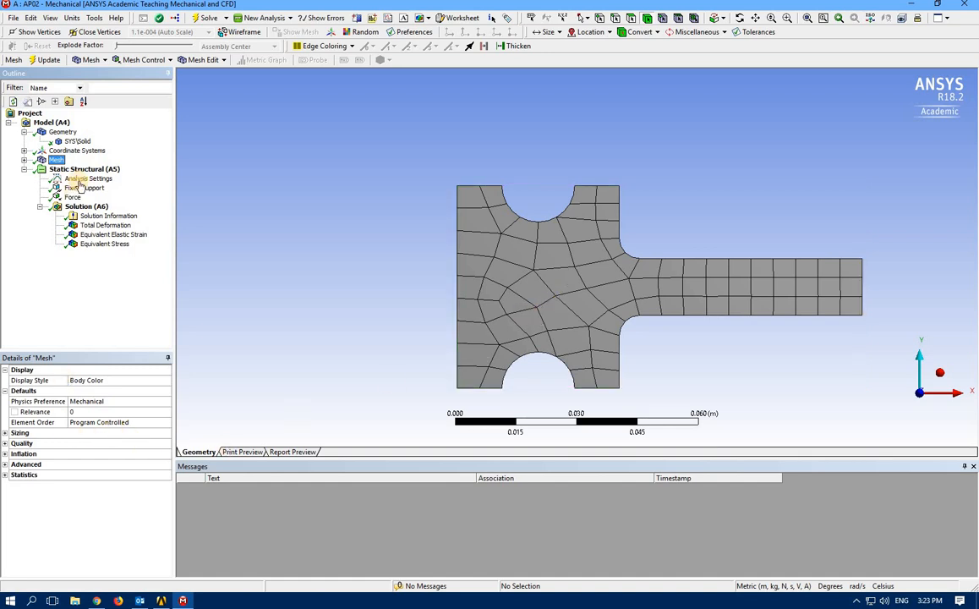
click(24, 160)
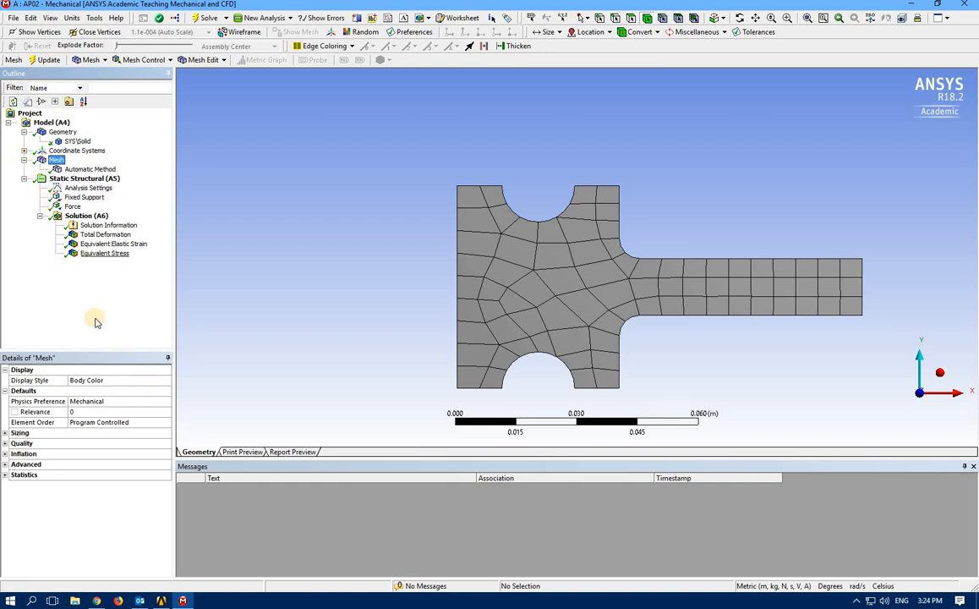
click(78, 171)
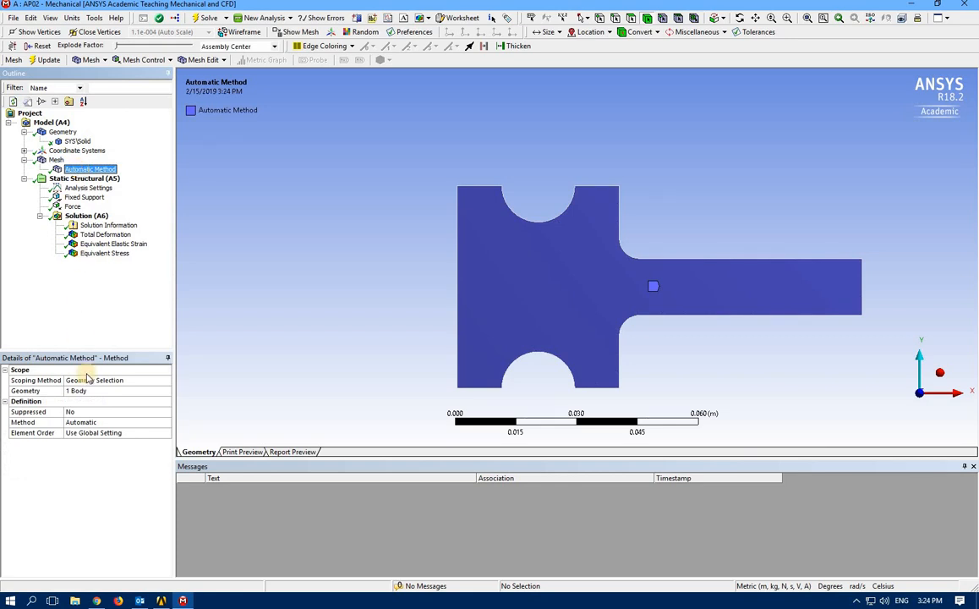
click(169, 423)
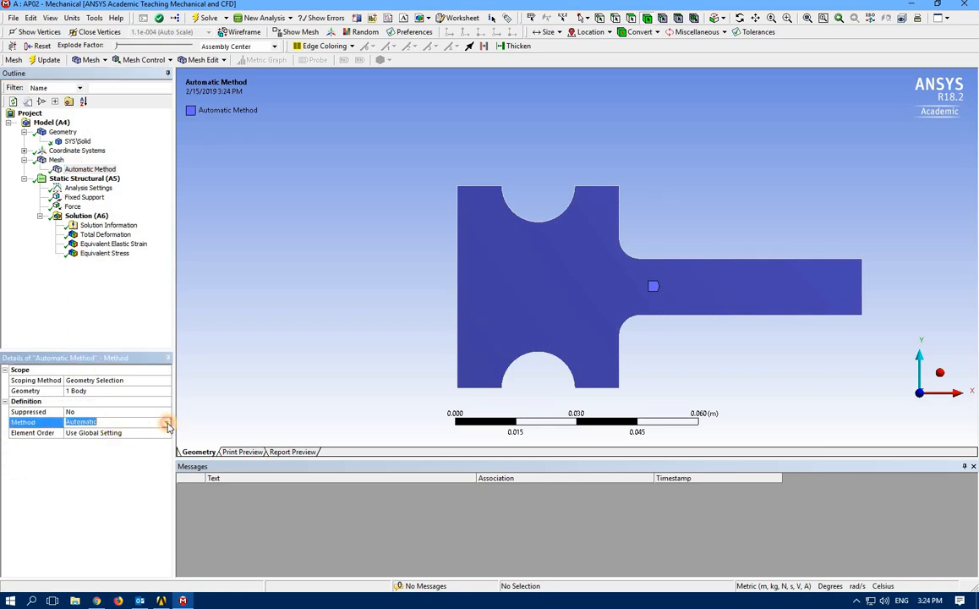
click(165, 421)
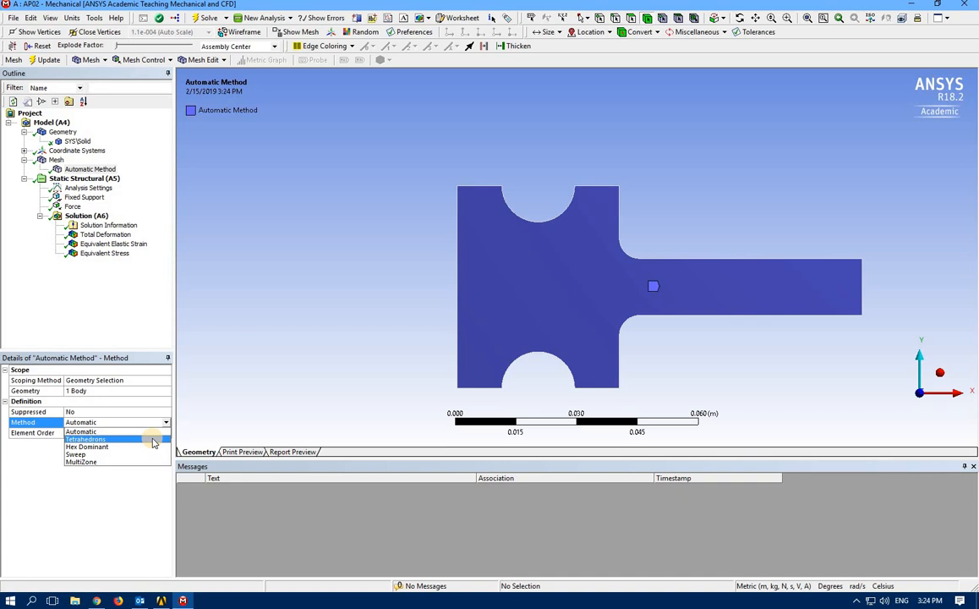
click(153, 440)
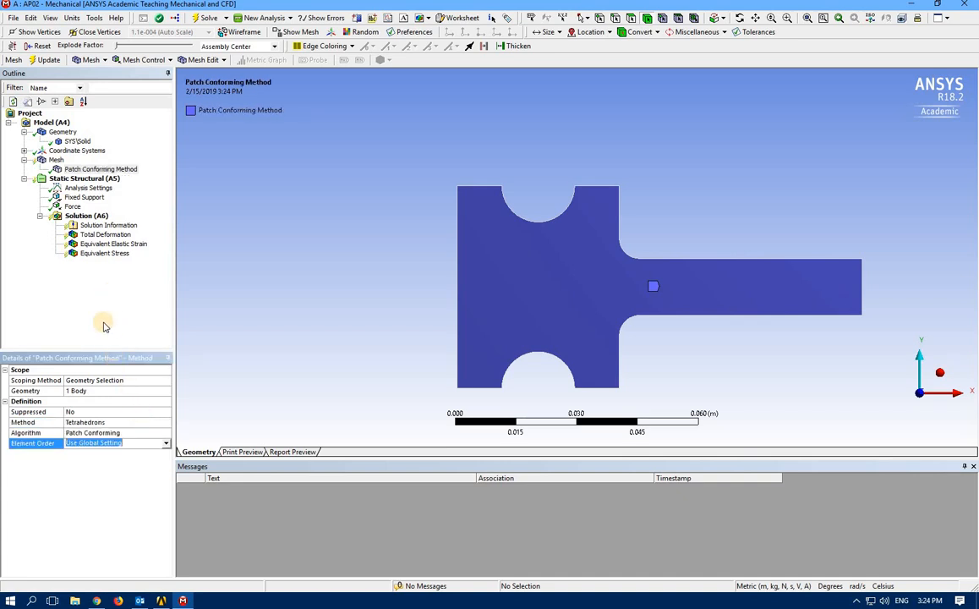
click(101, 169)
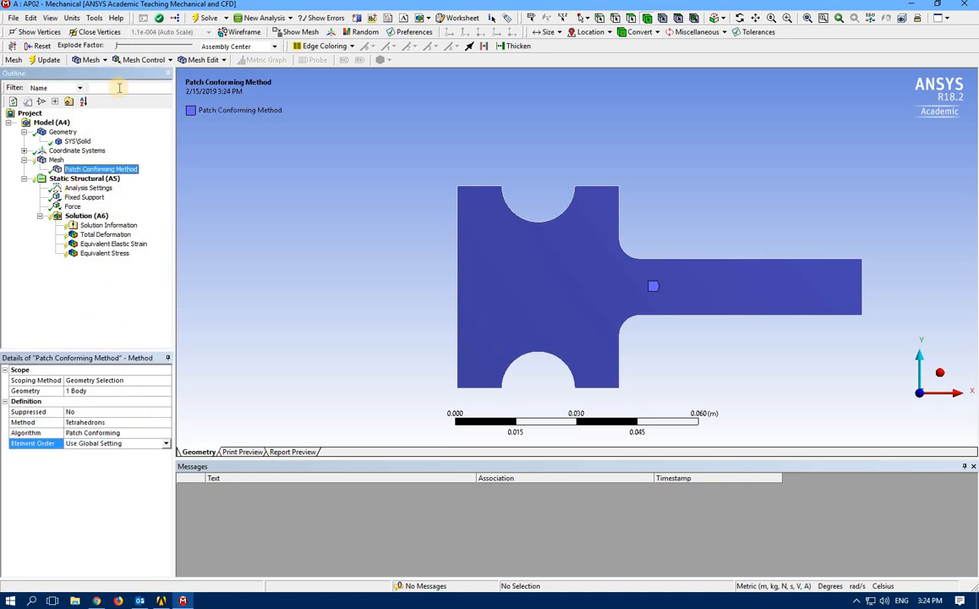
click(207, 18)
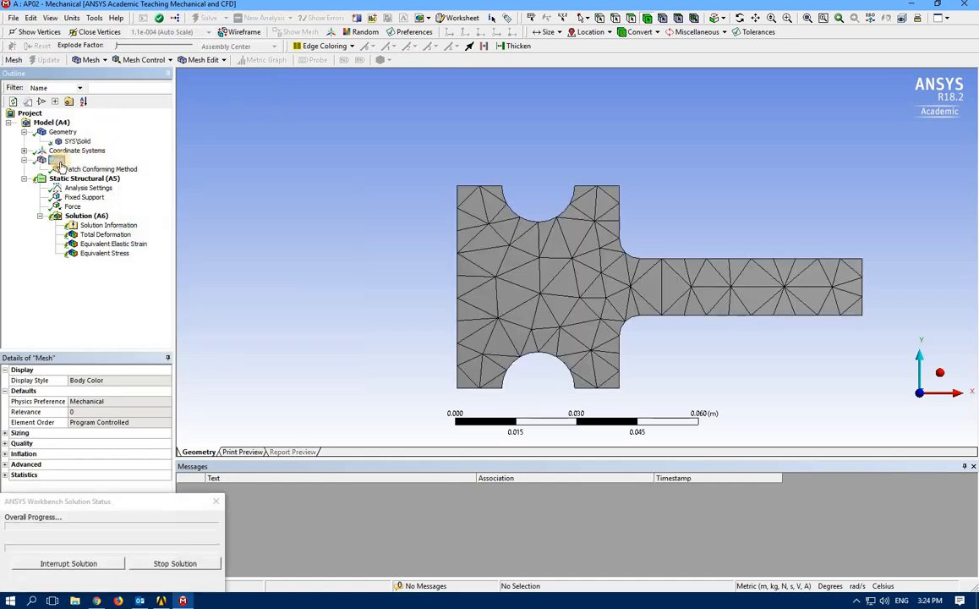
click(104, 253)
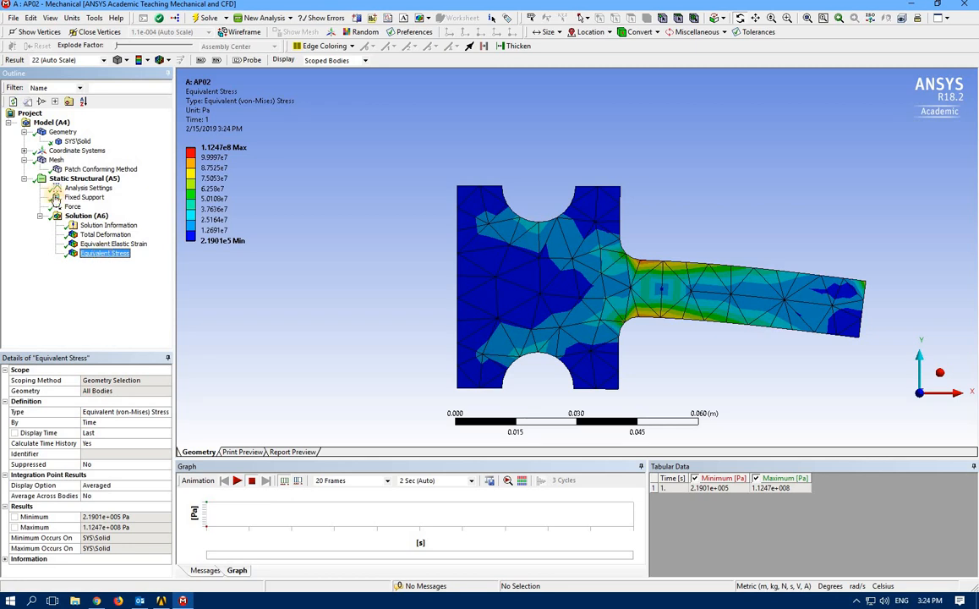
Switch the plate's mesh method to Hex Dominant, solve the analysis and display the Equivalent Stress result.
click(75, 170)
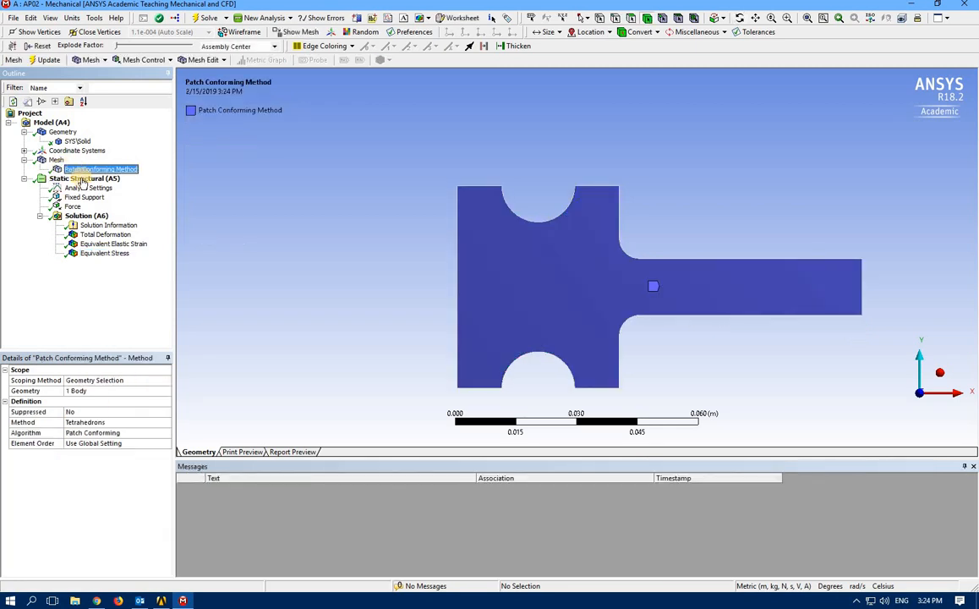
click(168, 422)
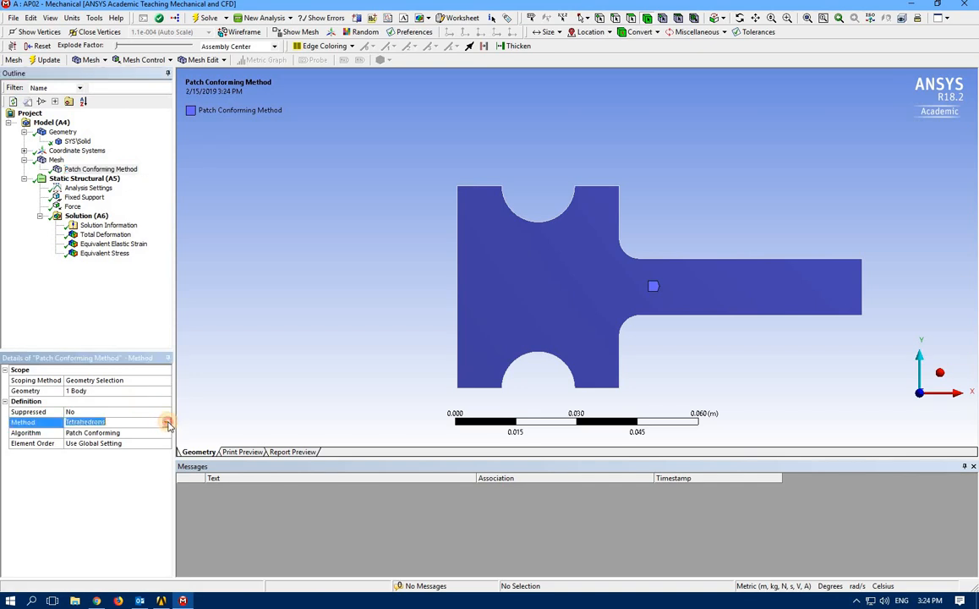
click(165, 421)
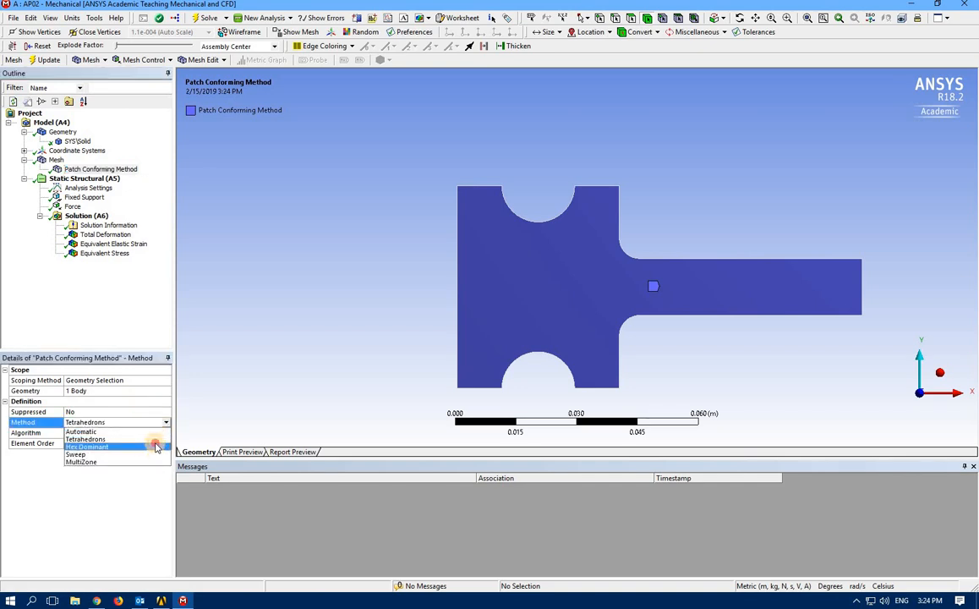
click(155, 447)
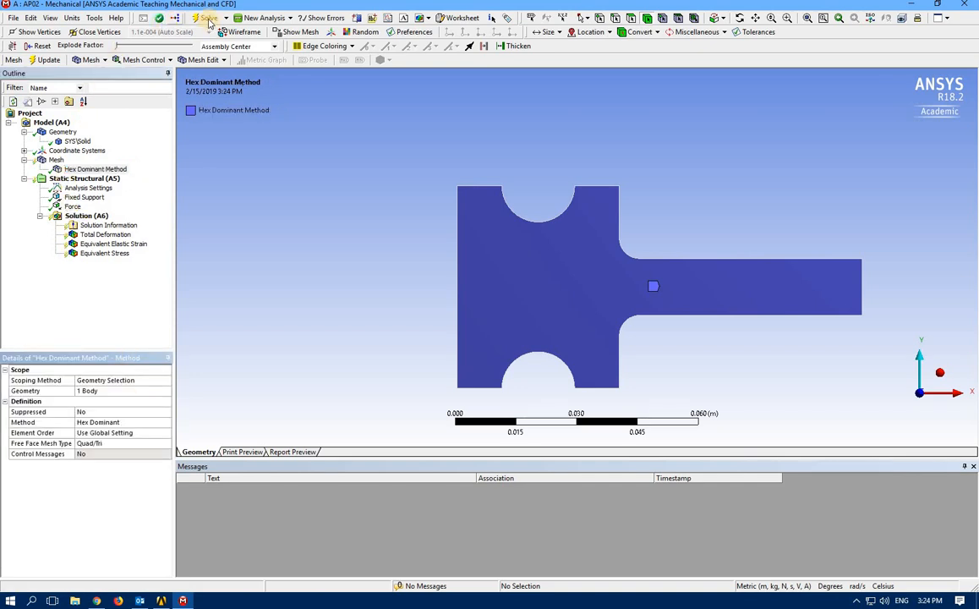
click(207, 18)
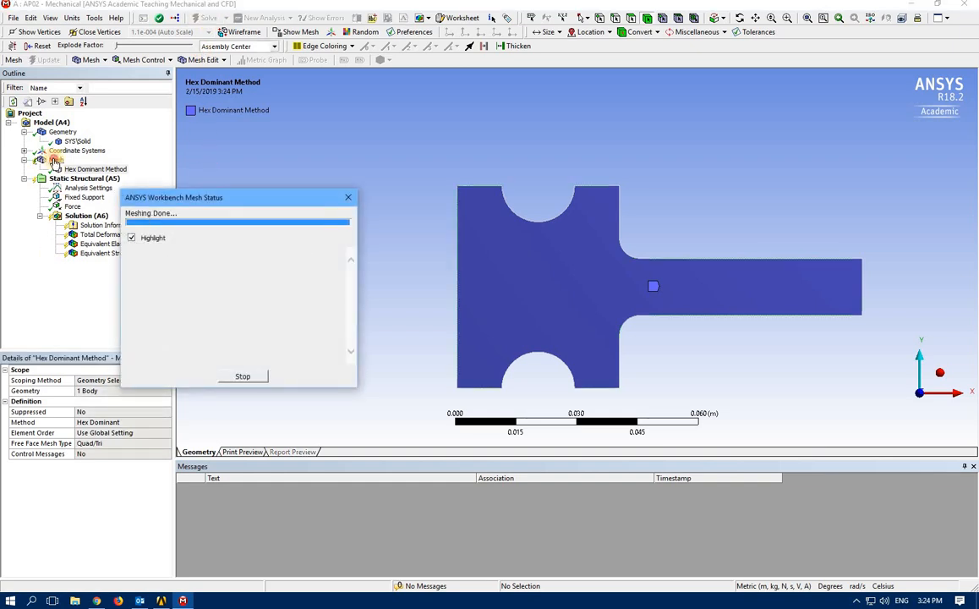
click(54, 160)
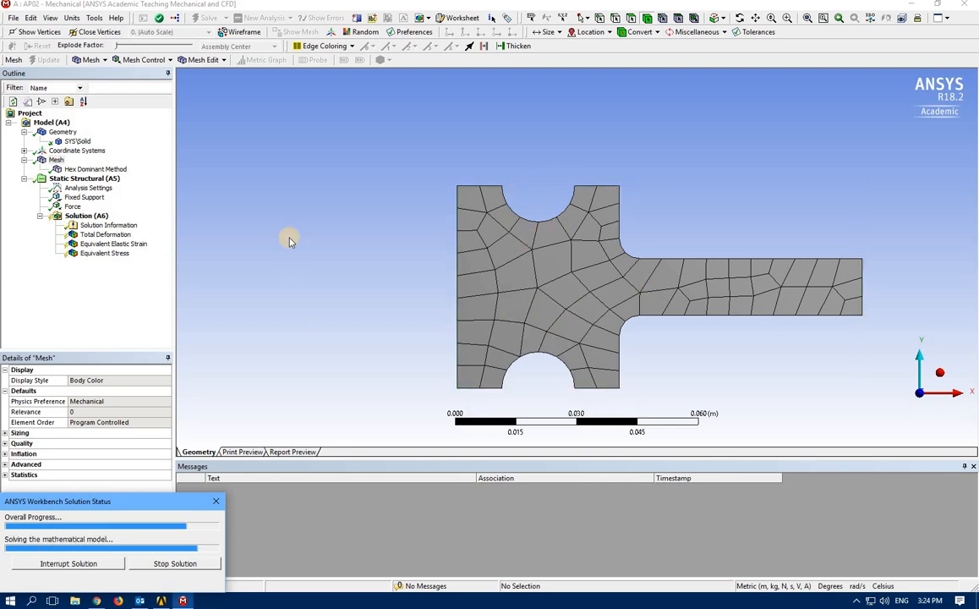
click(103, 253)
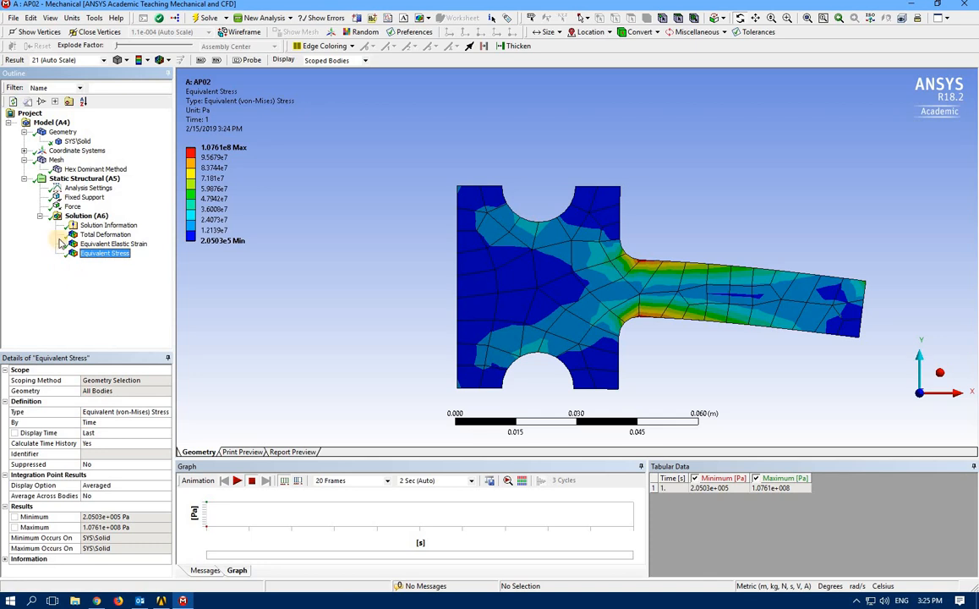
Display the Hex Dominant mesh and examine its node and element statistics.
click(57, 160)
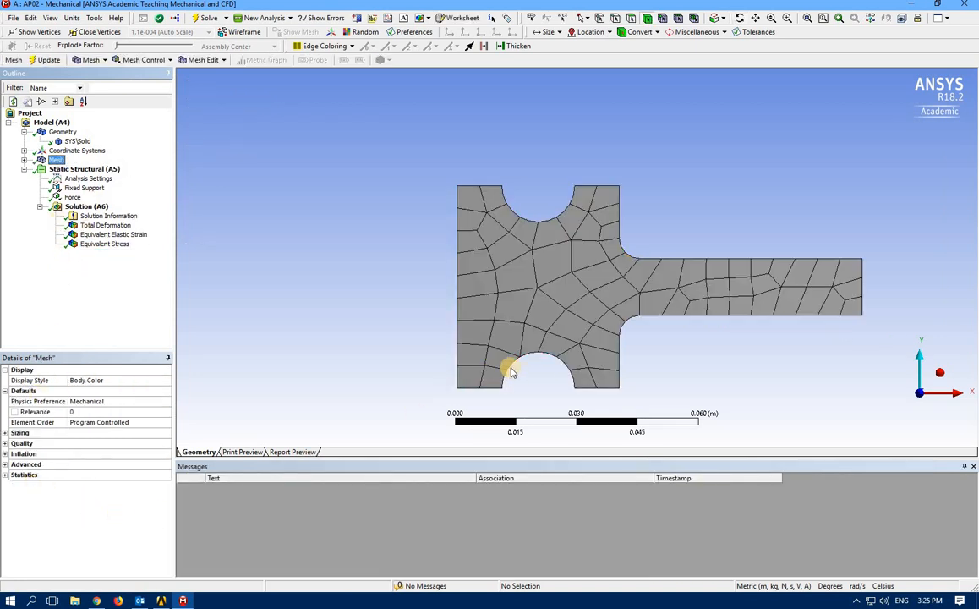
click(5, 476)
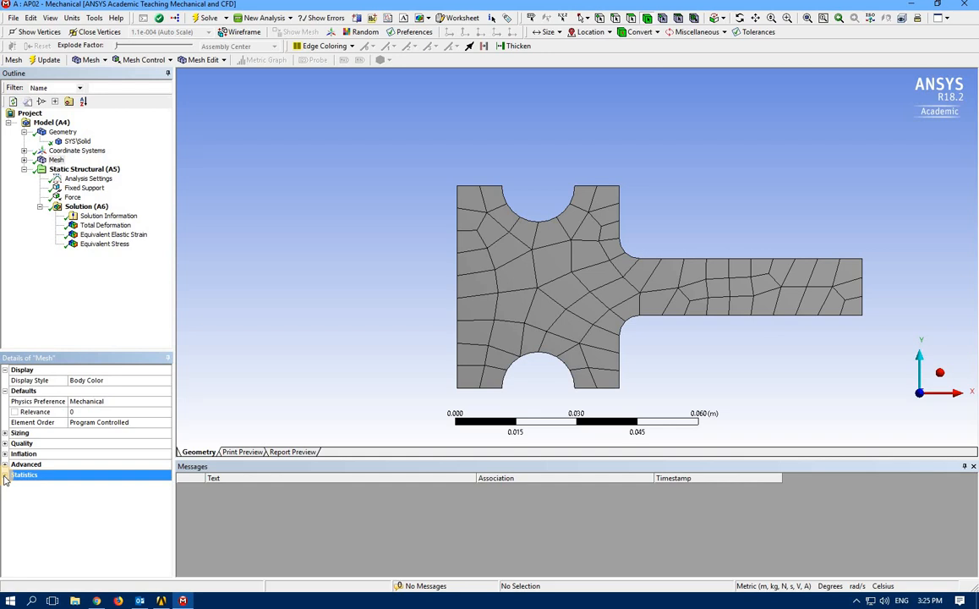
click(6, 476)
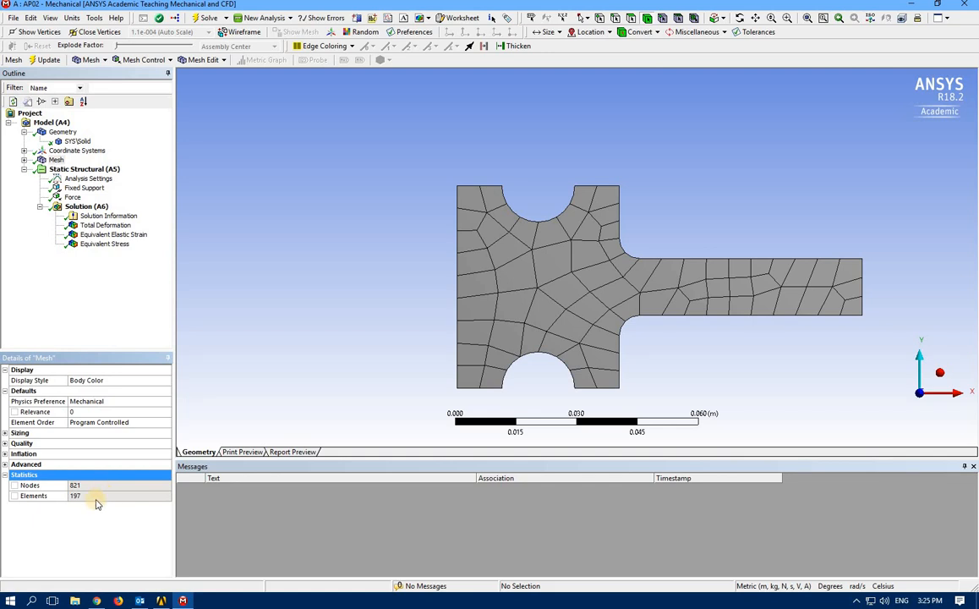
Insert a mesh Sizing scoped to the plate body with an element size of 0.008 m.
click(25, 161)
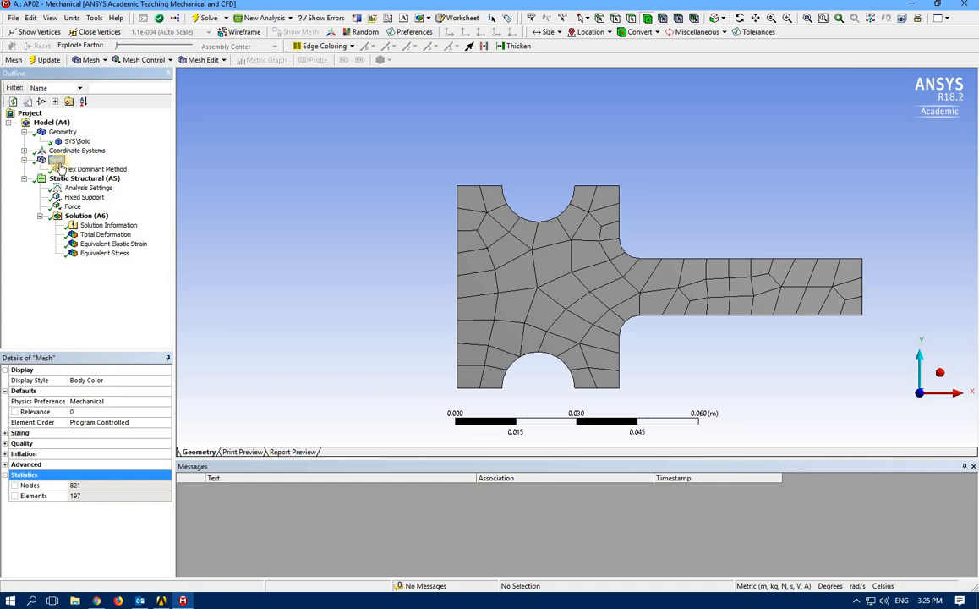
right_click(60, 164)
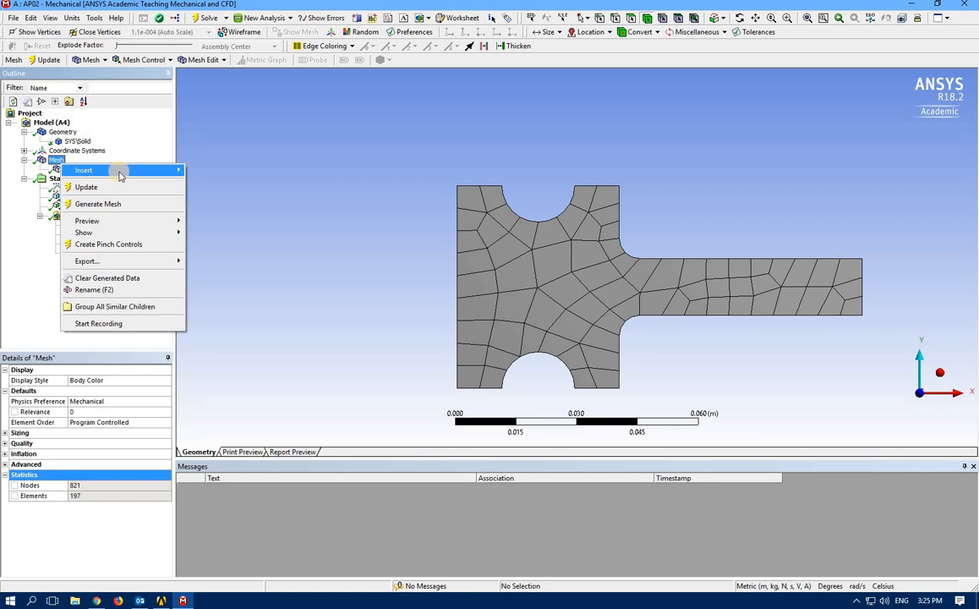
mouse_move(121, 171)
click(204, 186)
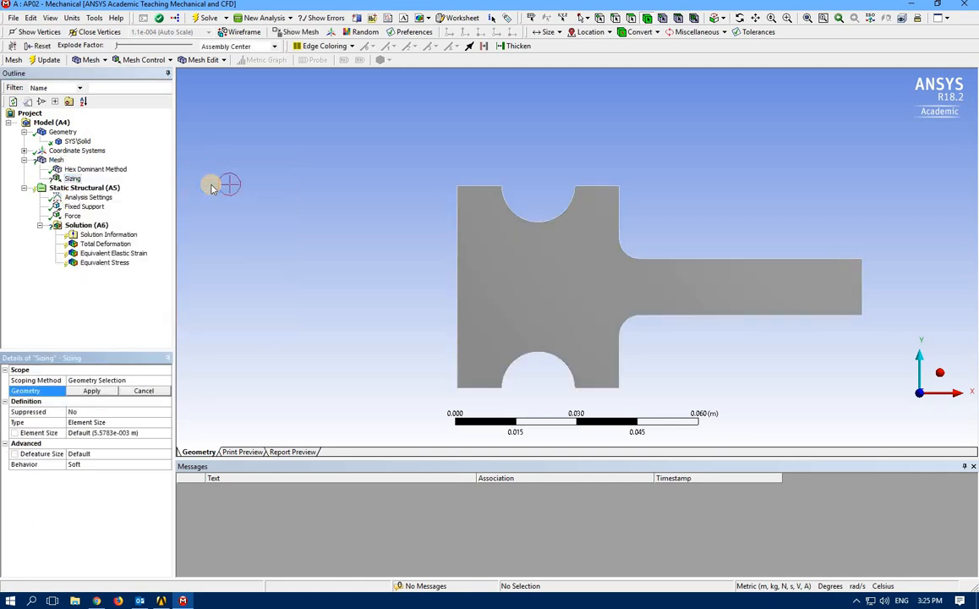
click(532, 306)
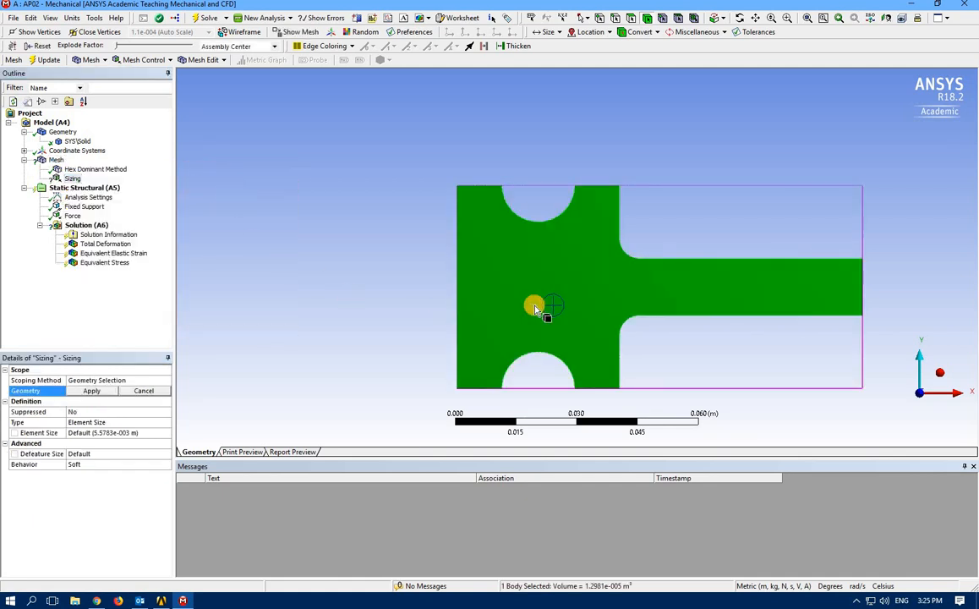
click(90, 391)
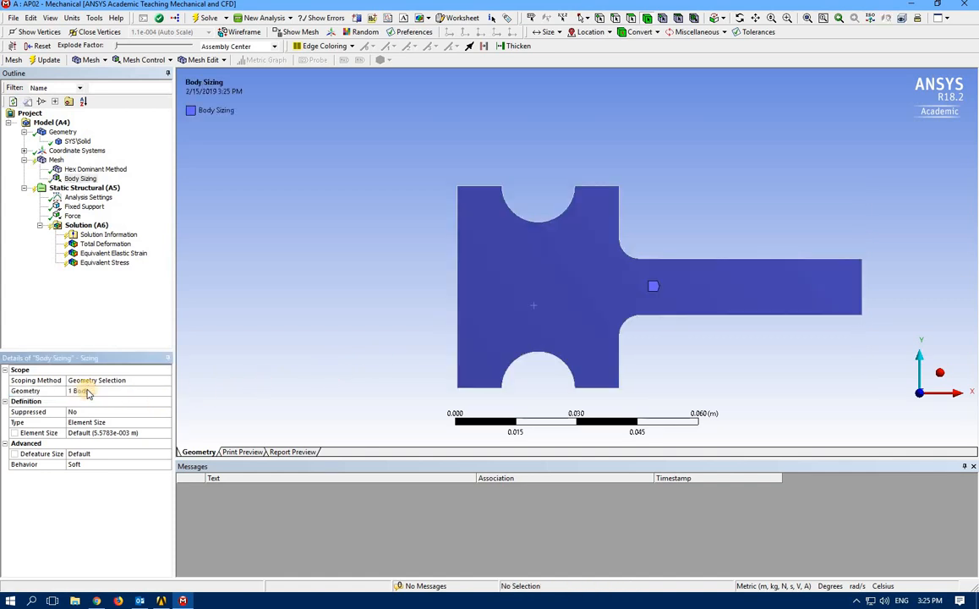
click(112, 433)
text(0.00)
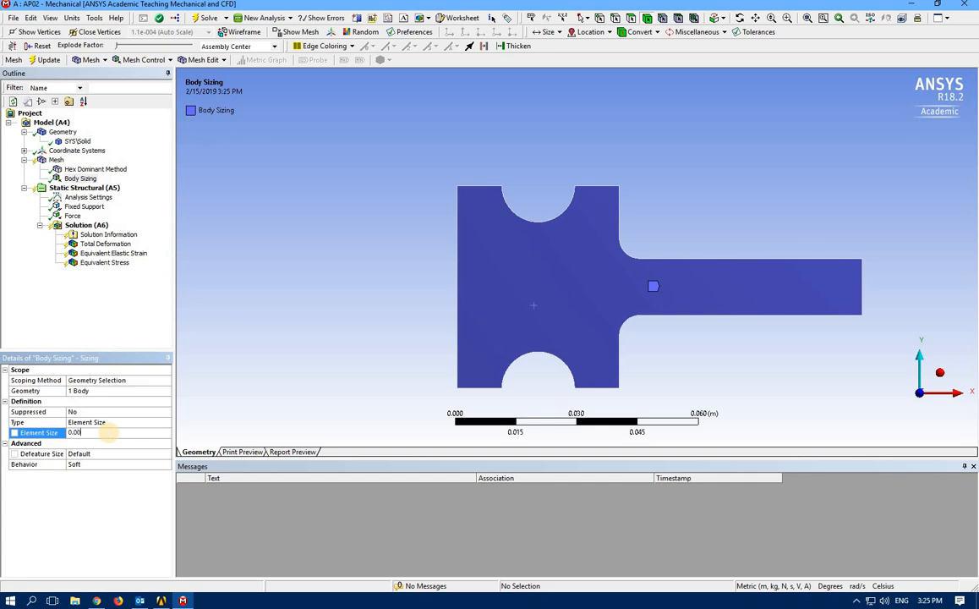
text(8)
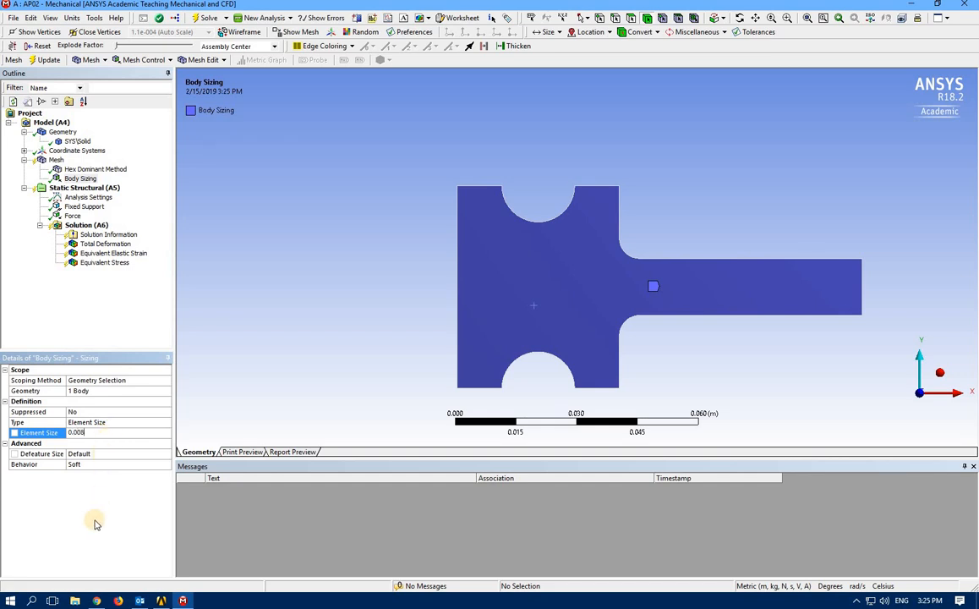
key(Return)
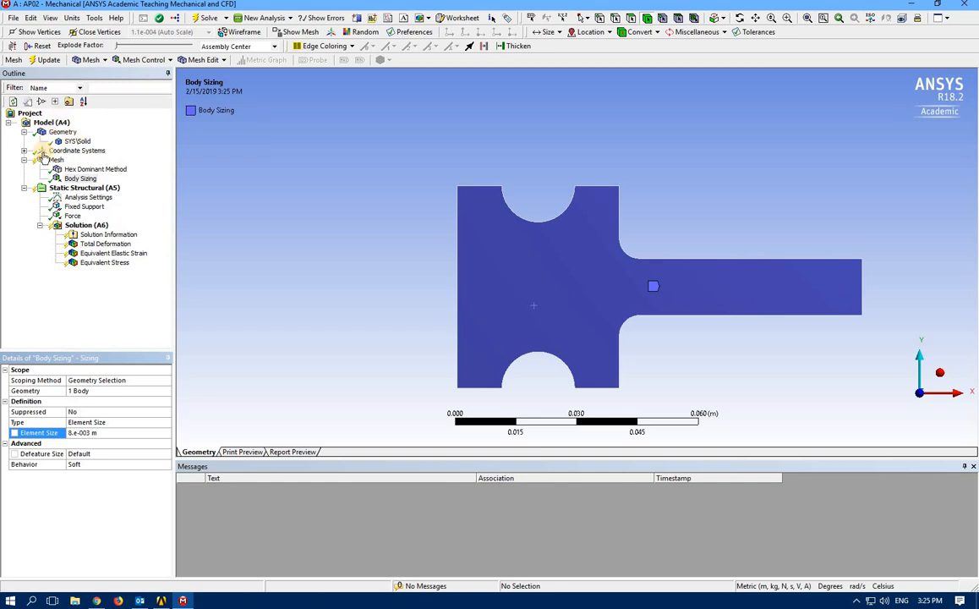
Solve the analysis with the body sizing applied and review the regenerated mesh and the Body Sizing details.
click(201, 20)
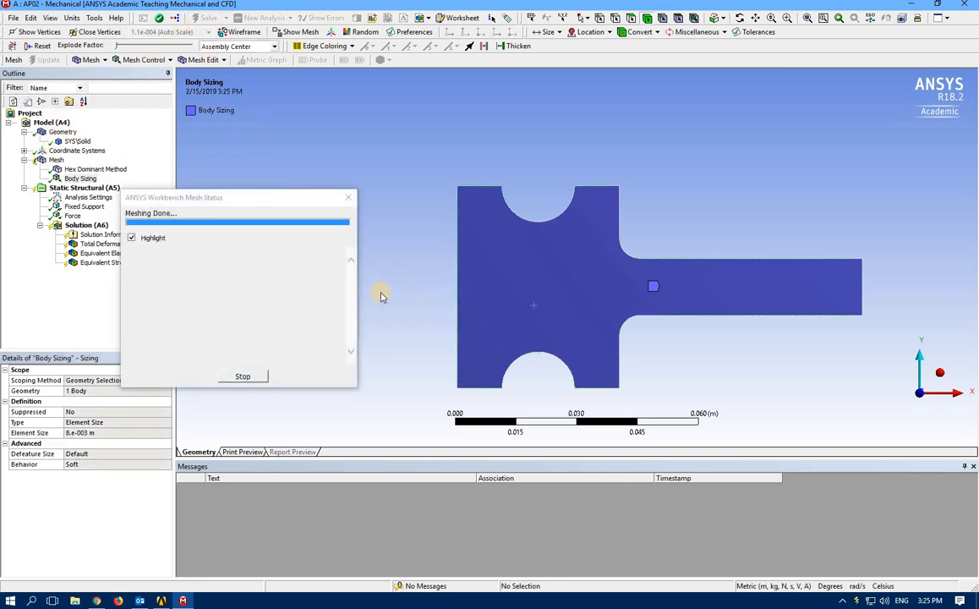
double_click(57, 161)
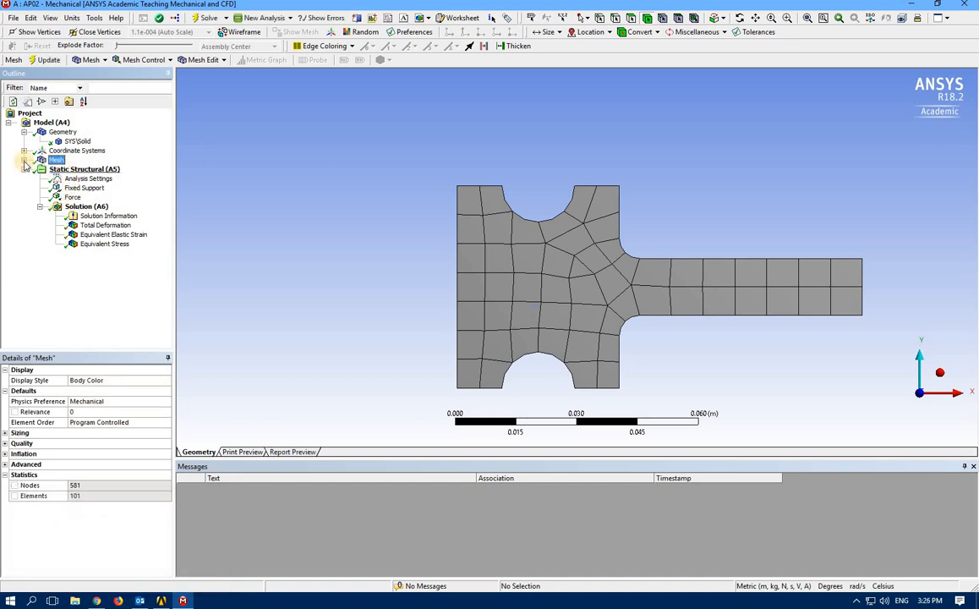
click(24, 160)
click(74, 180)
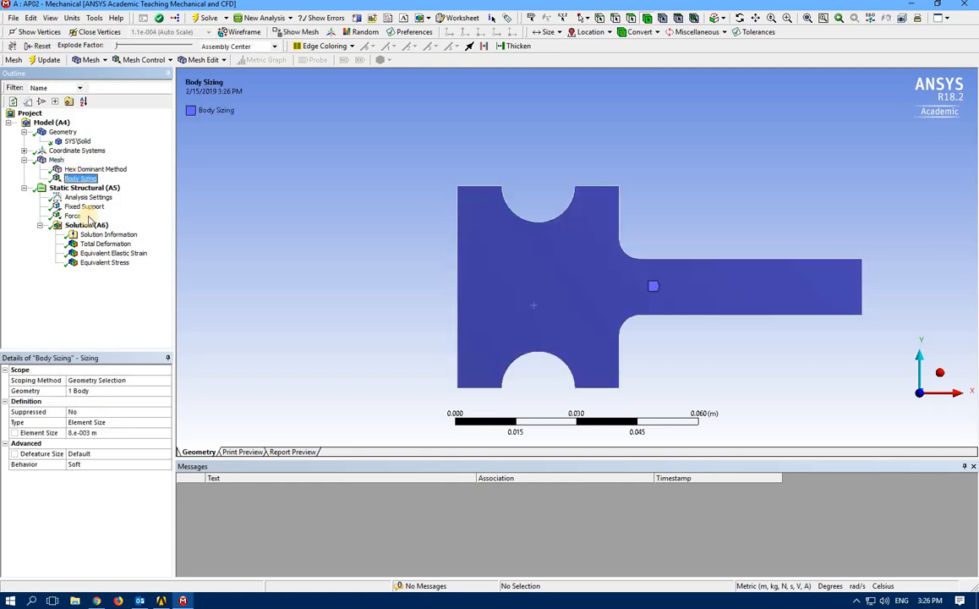
Set the Body Sizing element size to 0.001 m and regenerate the mesh.
click(83, 433)
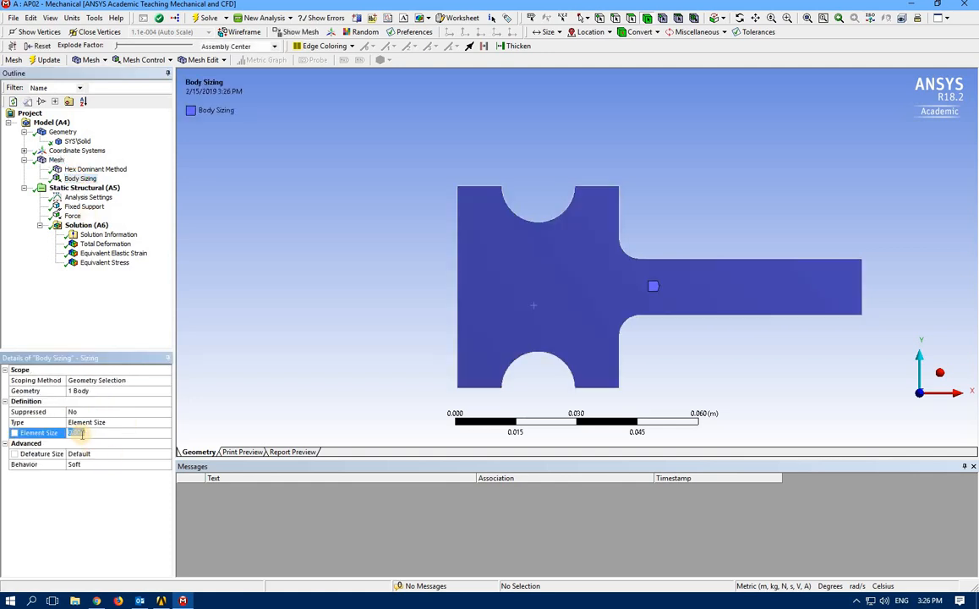
click(83, 434)
text(1)
key(Return)
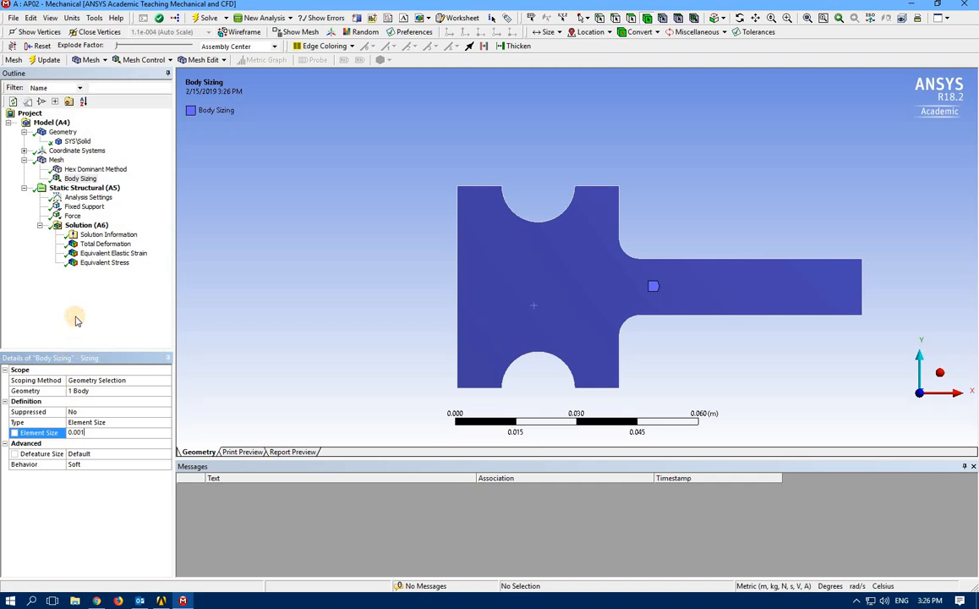
click(77, 320)
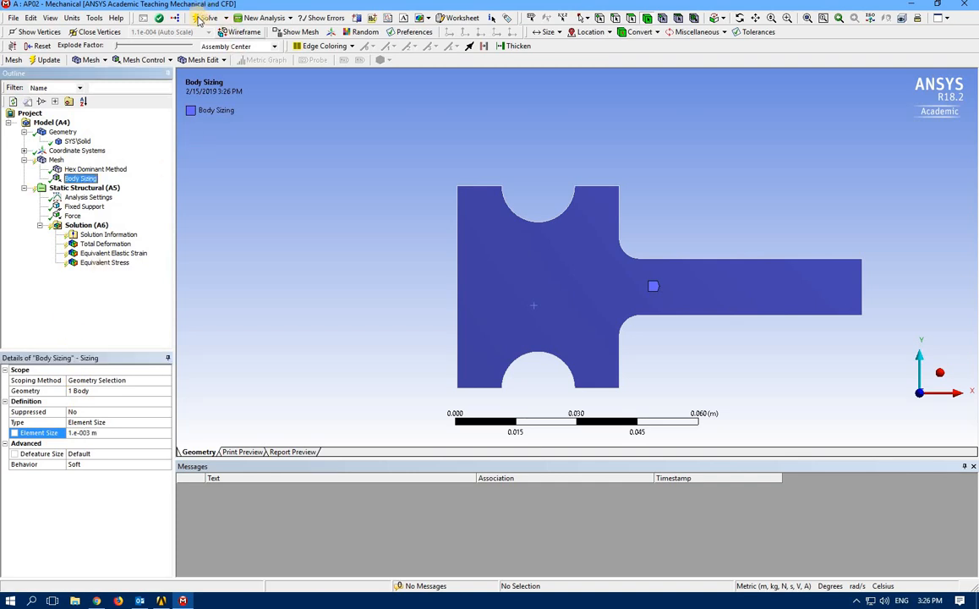
double_click(57, 160)
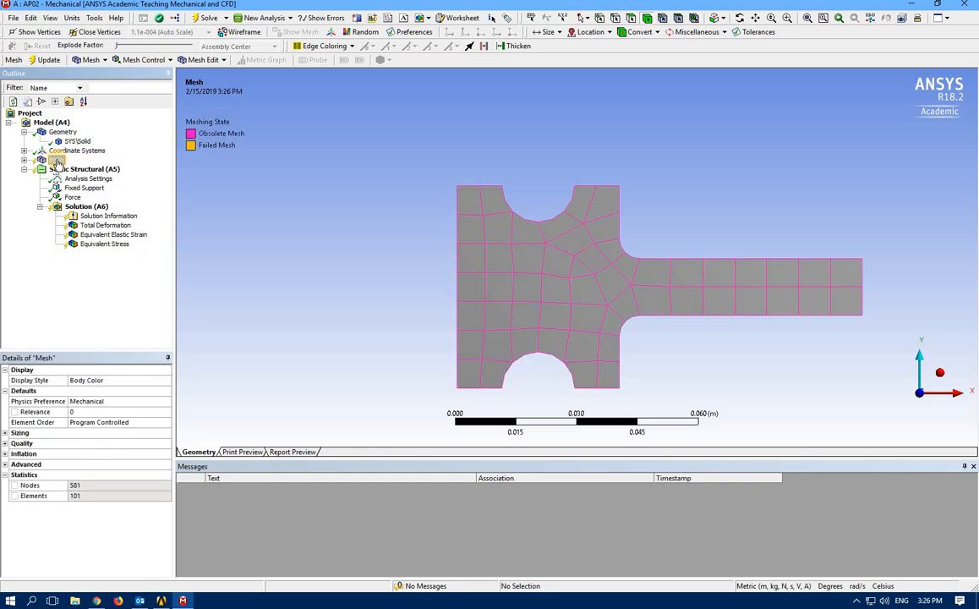
right_click(56, 160)
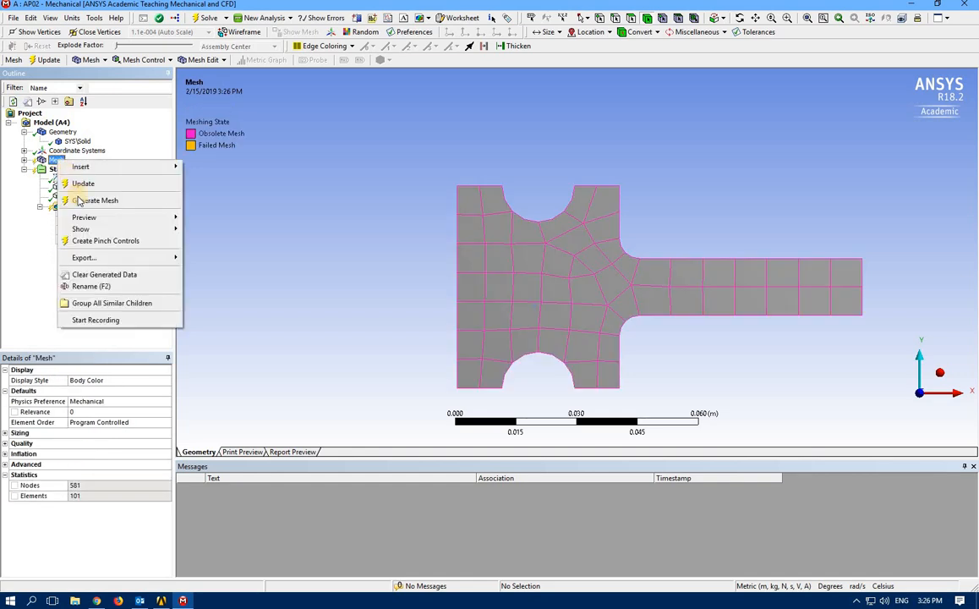
click(78, 203)
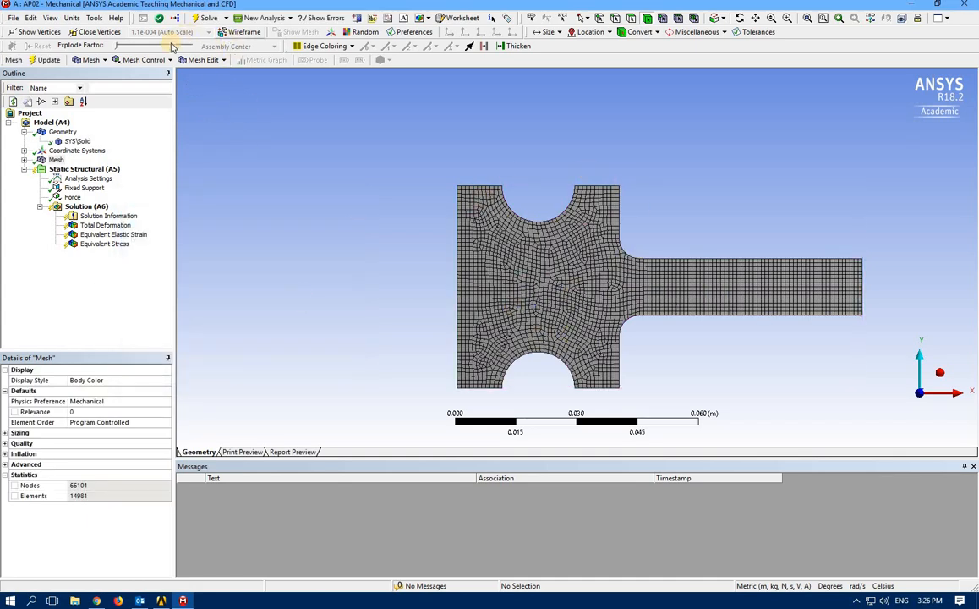
Solve the analysis with the refined mesh and display the Equivalent Stress result.
click(207, 18)
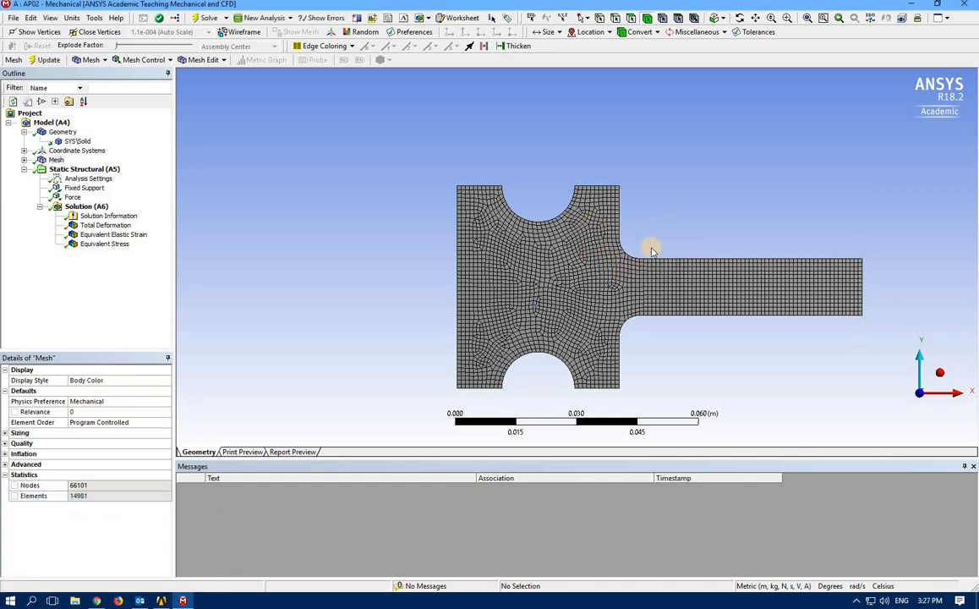
click(112, 243)
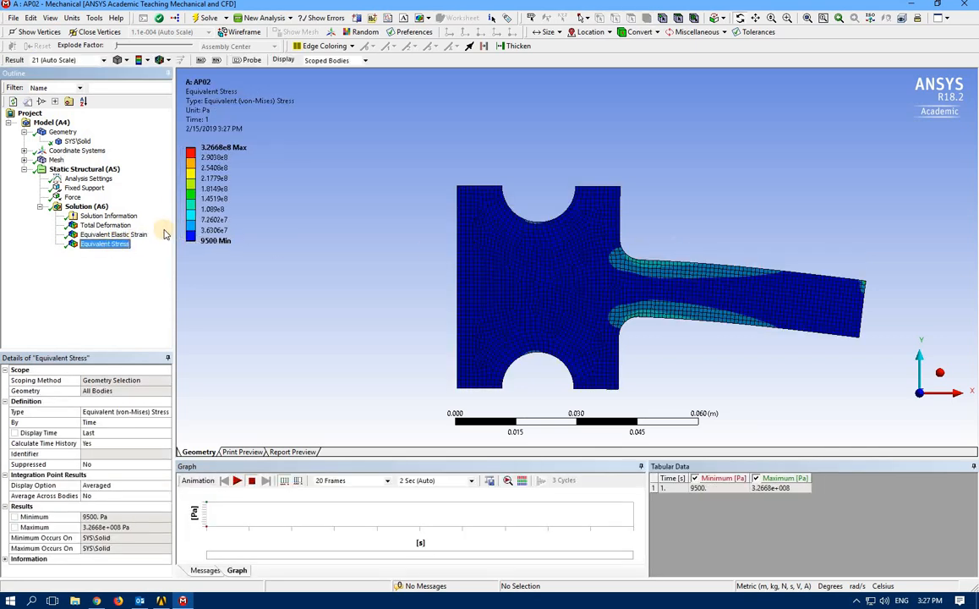
drag(555, 280, 447, 271)
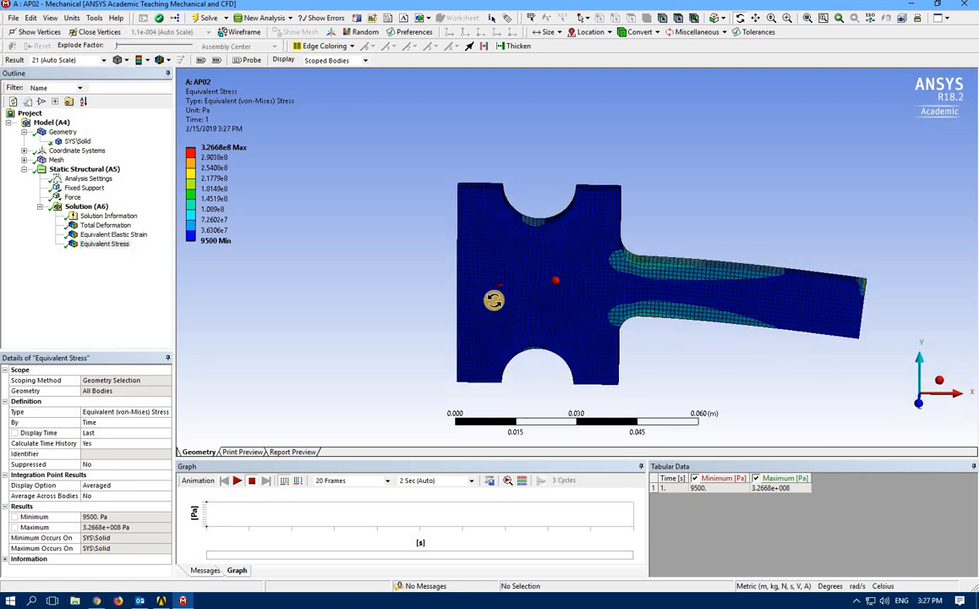
click(104, 245)
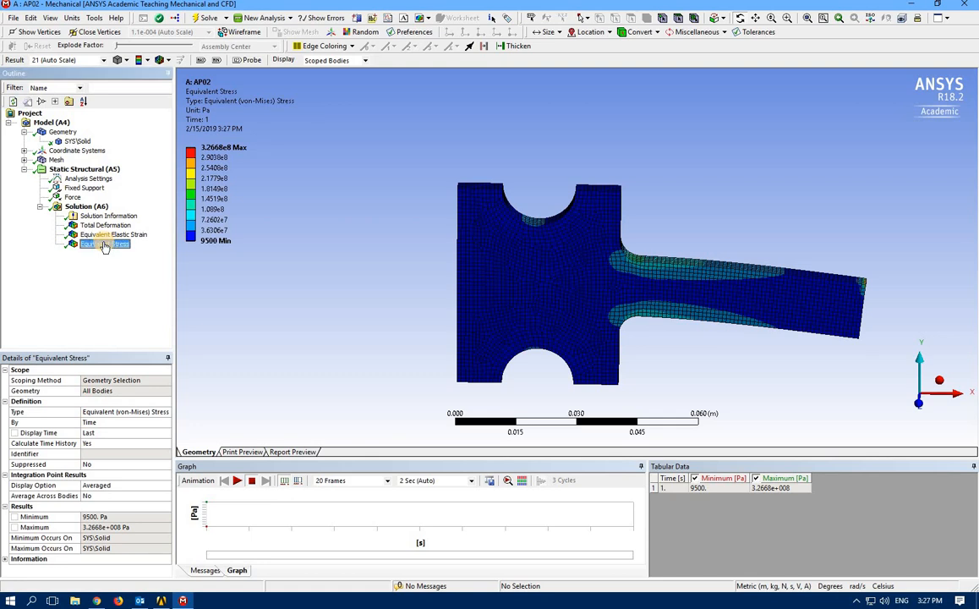
Examine the Equivalent Stress contours around the plate's notches, fillets and arm from several angles, ending in the +Z view.
drag(564, 316, 589, 264)
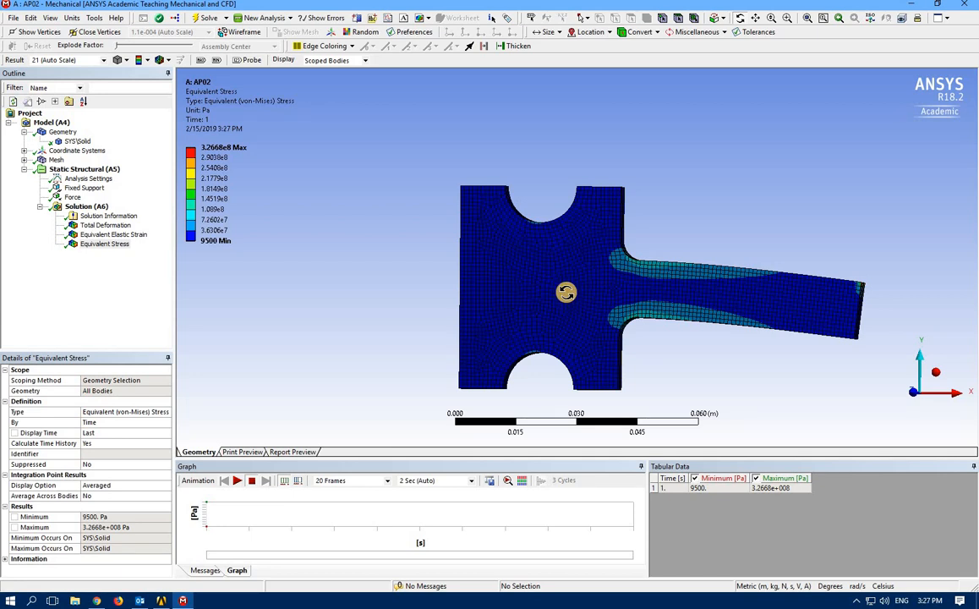
drag(555, 292, 536, 304)
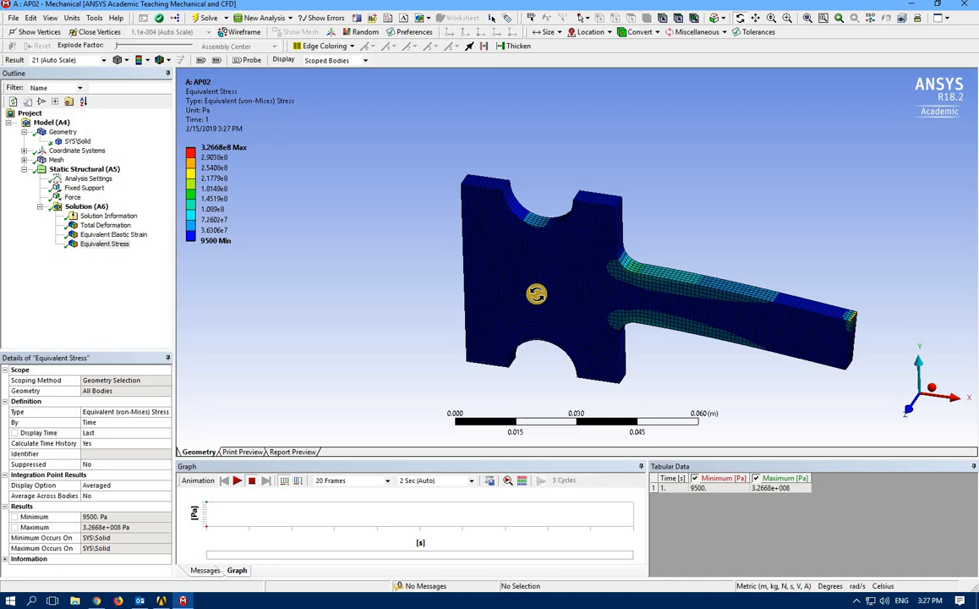
mouse_move(532, 265)
mouse_down()
mouse_move(618, 255)
mouse_move(614, 291)
mouse_move(629, 284)
mouse_move(546, 233)
mouse_move(529, 245)
mouse_up()
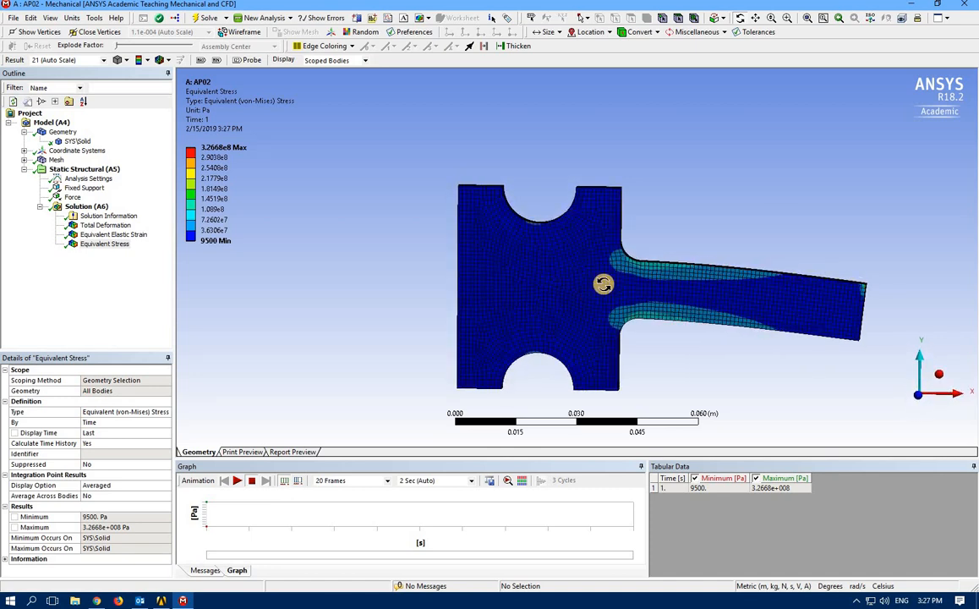
mouse_move(634, 271)
mouse_down()
mouse_move(605, 303)
mouse_move(634, 306)
mouse_move(629, 284)
mouse_up()
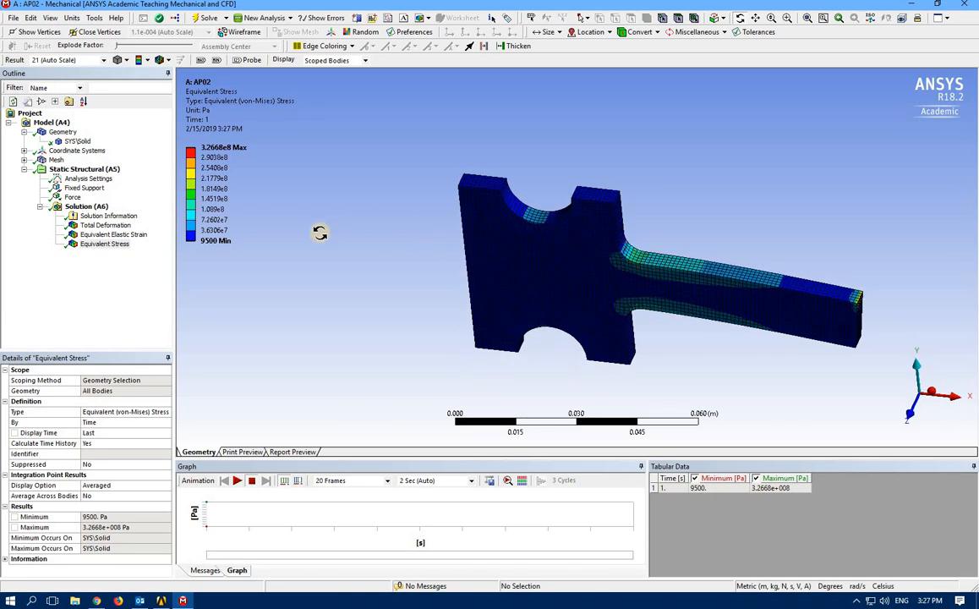
drag(693, 295, 857, 299)
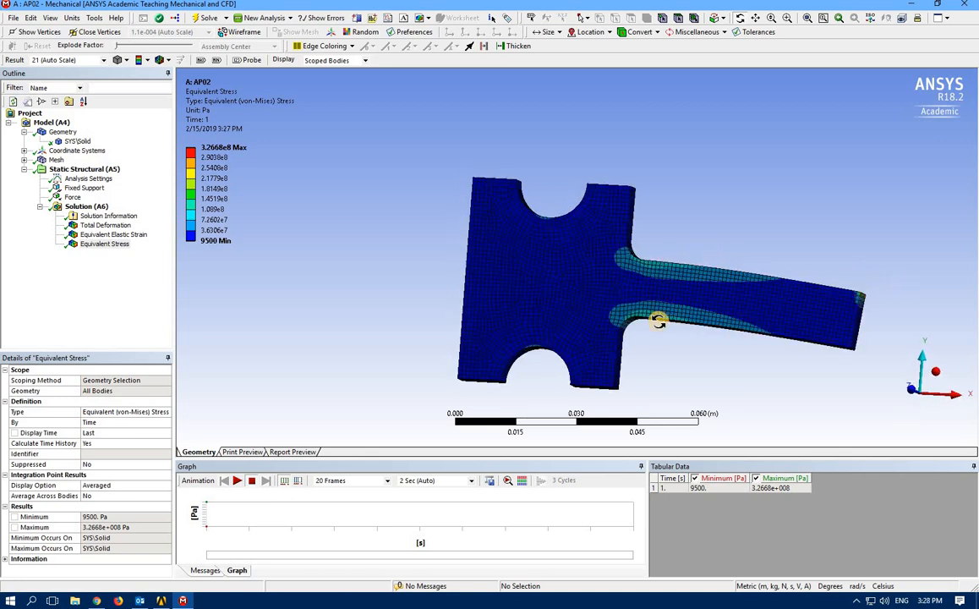
drag(469, 299, 414, 303)
drag(427, 313, 424, 314)
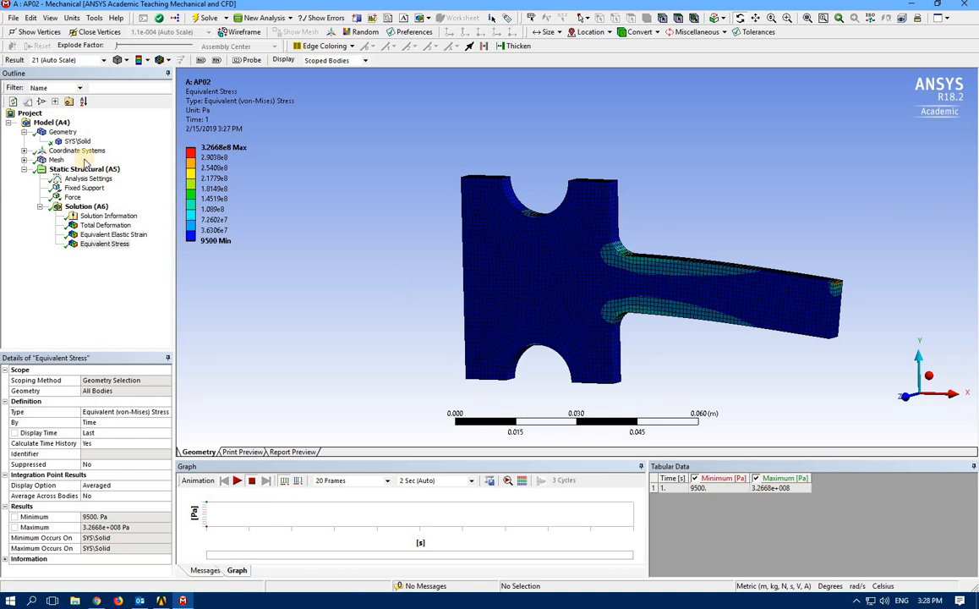
click(25, 160)
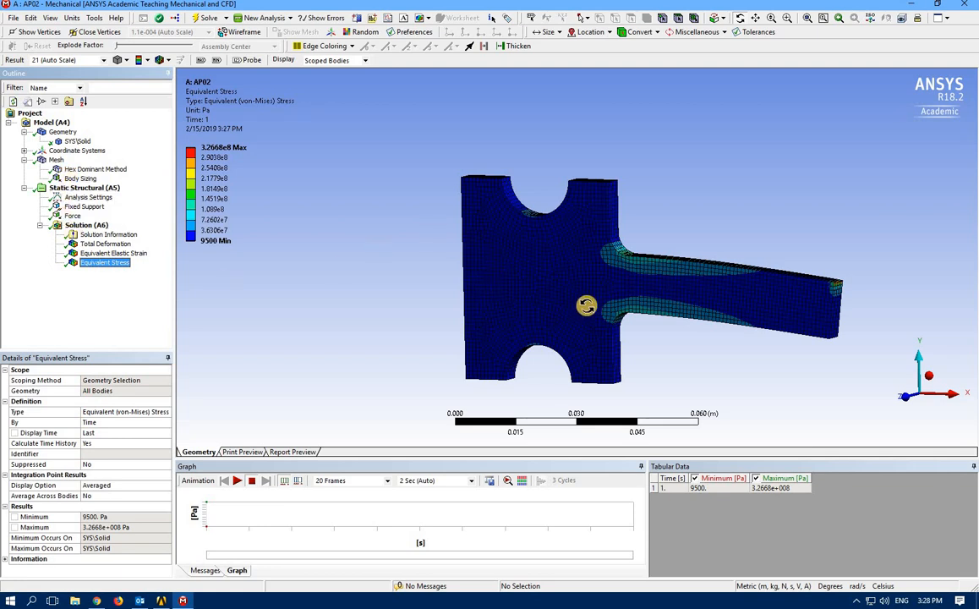
drag(583, 309, 676, 348)
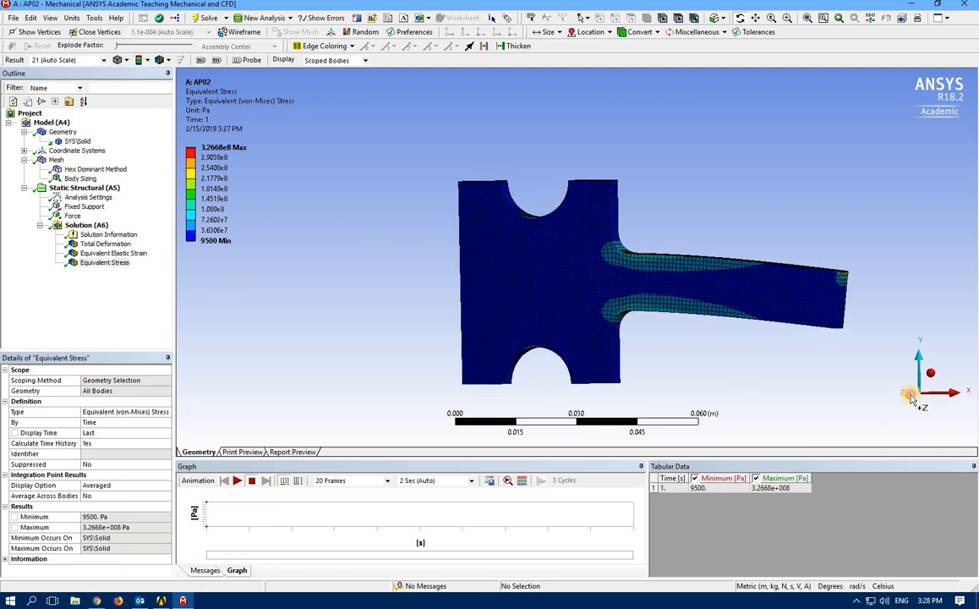
click(911, 398)
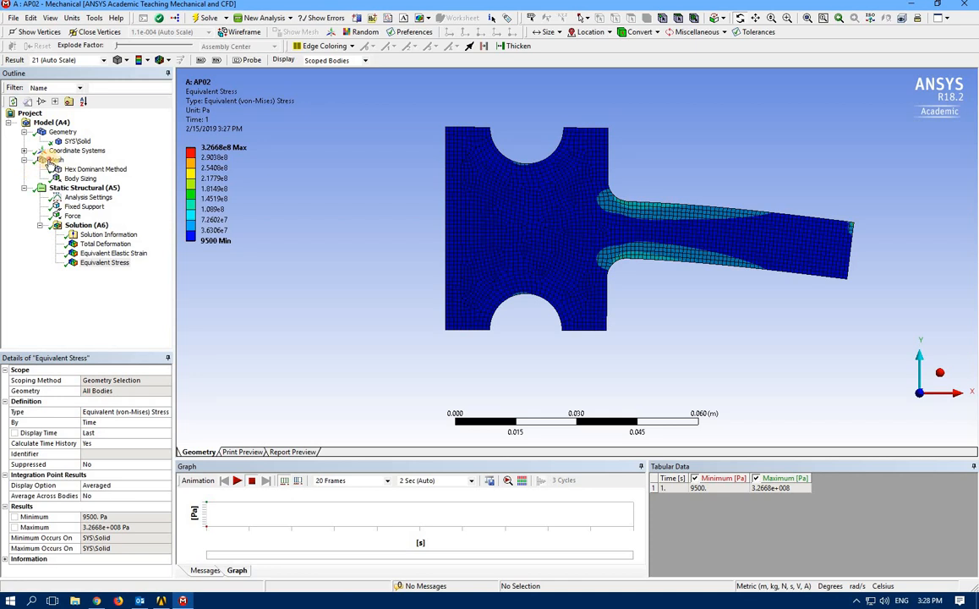
Review the mesh, set the Body Sizing element size to 0.003 m and try to solve the analysis.
click(52, 159)
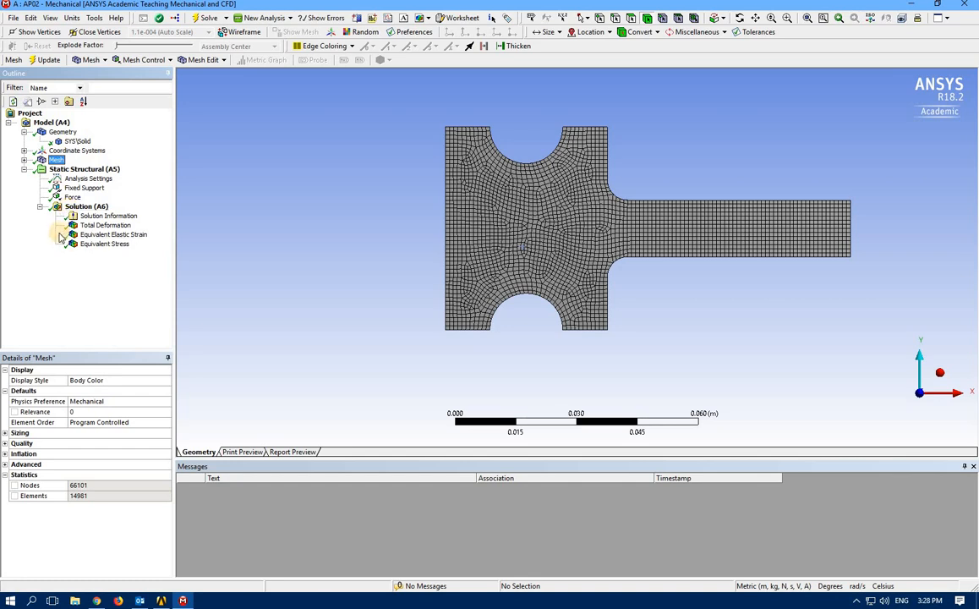
click(24, 160)
click(79, 179)
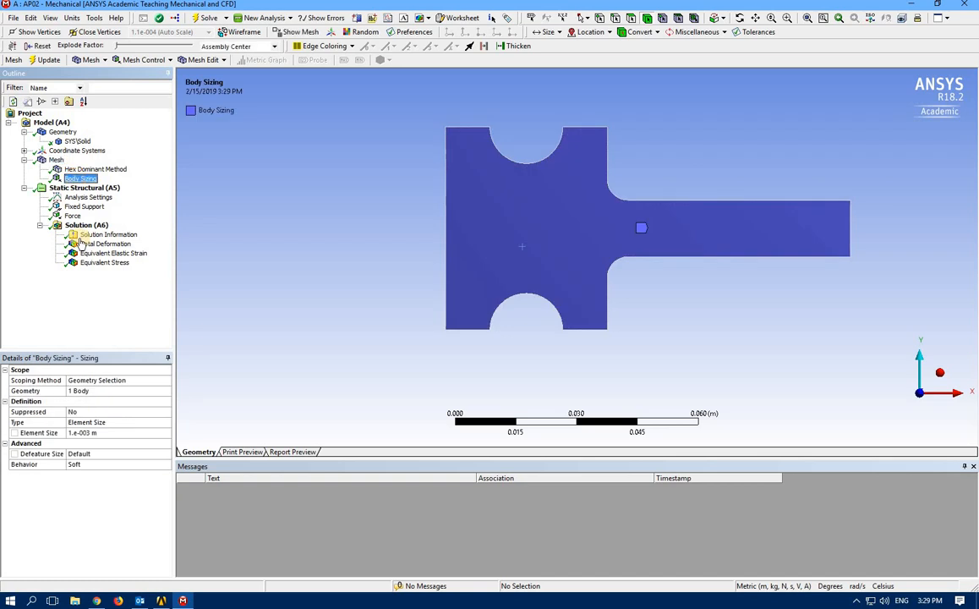
click(83, 432)
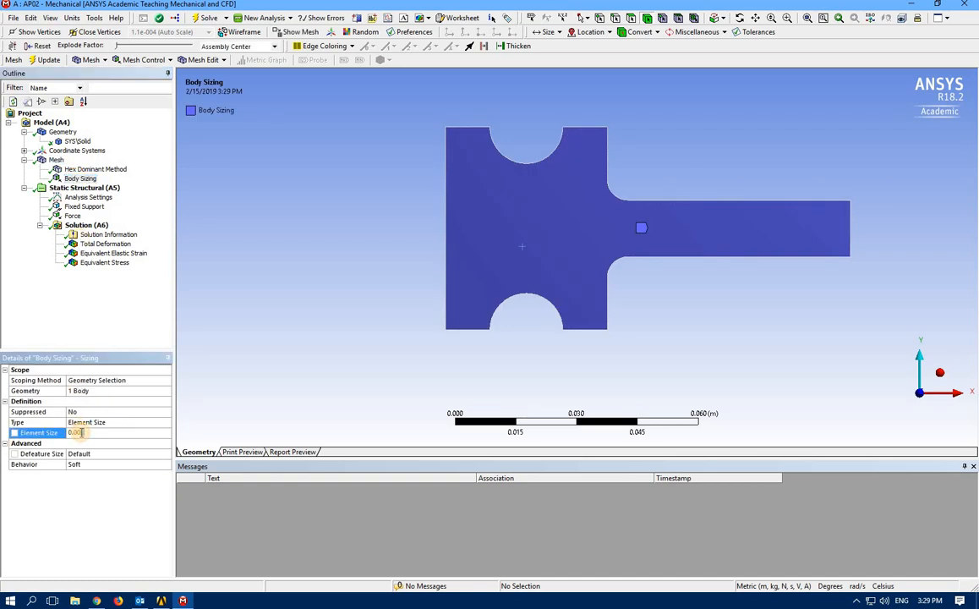
text(3)
click(91, 504)
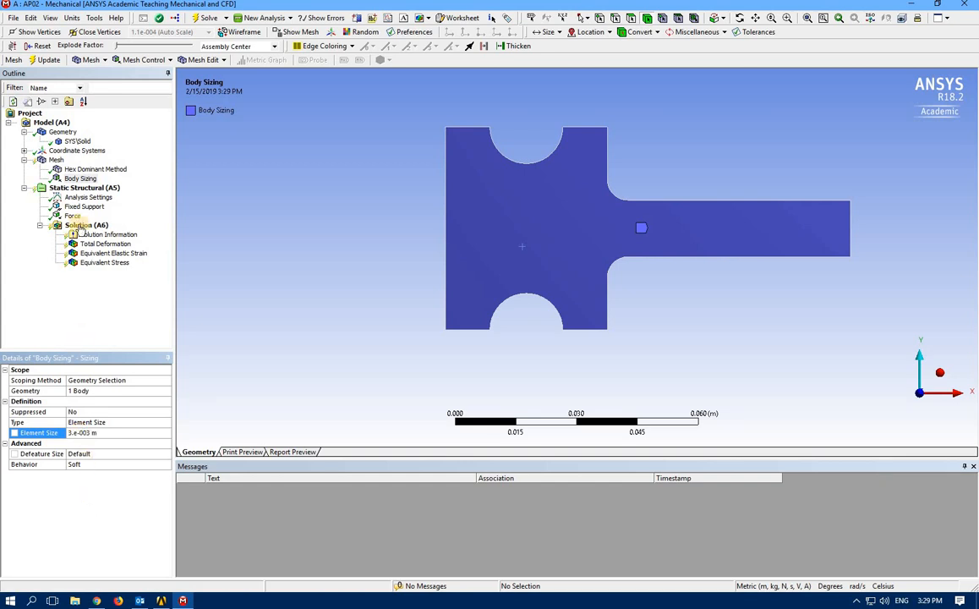
click(199, 19)
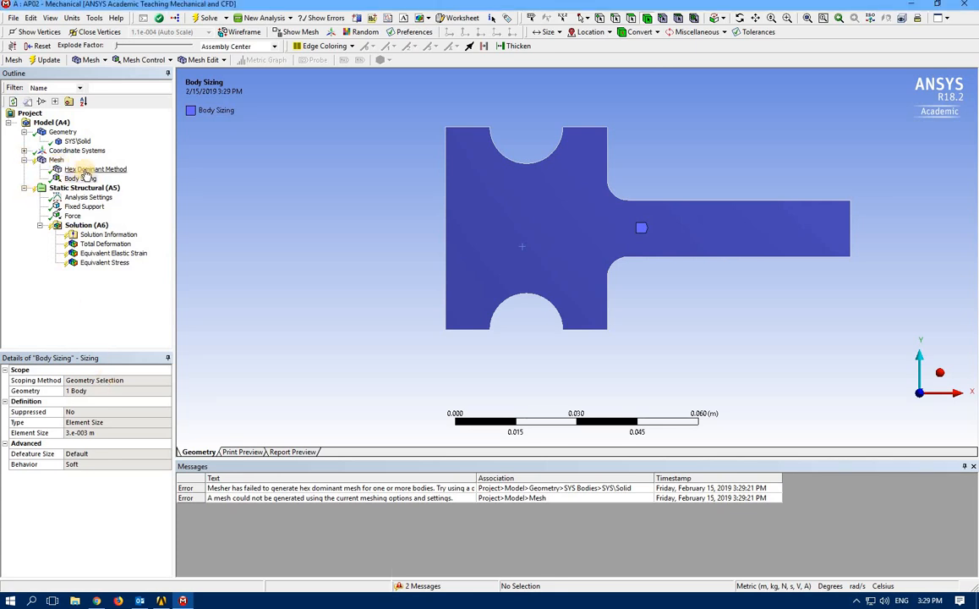
Delete the Hex Dominant Method from the mesh and re-solve to display the Equivalent Stress result.
click(86, 170)
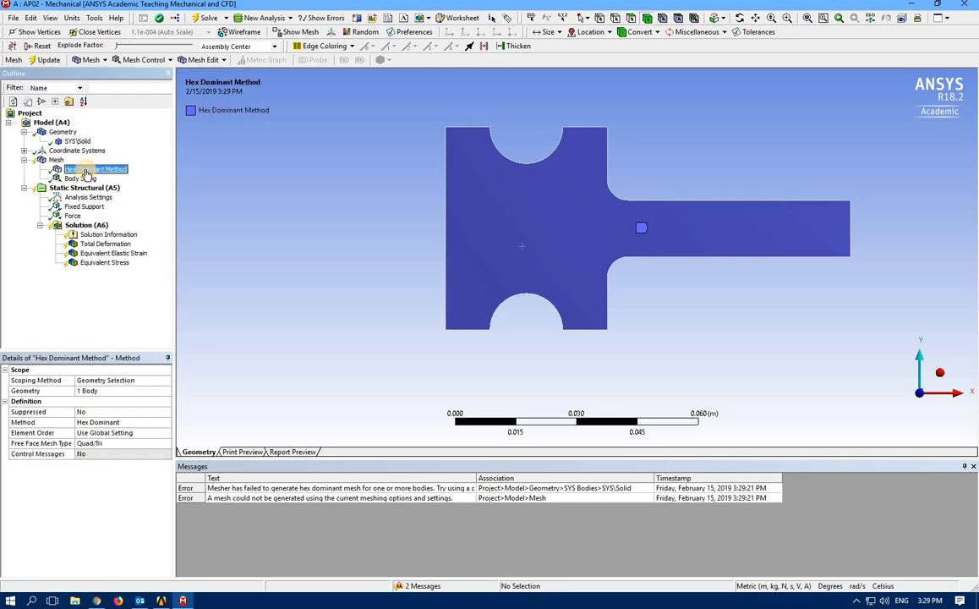
right_click(87, 172)
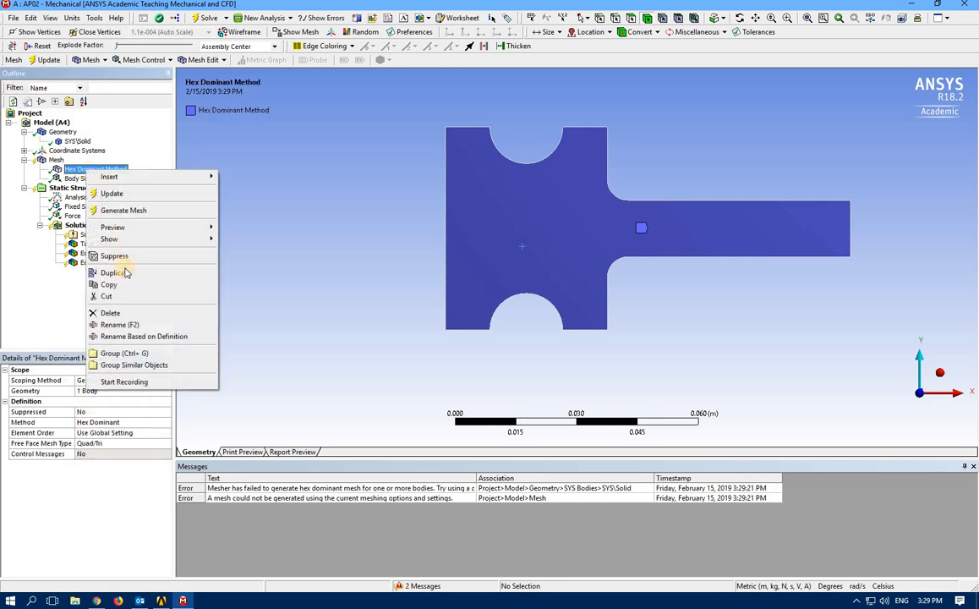
click(115, 313)
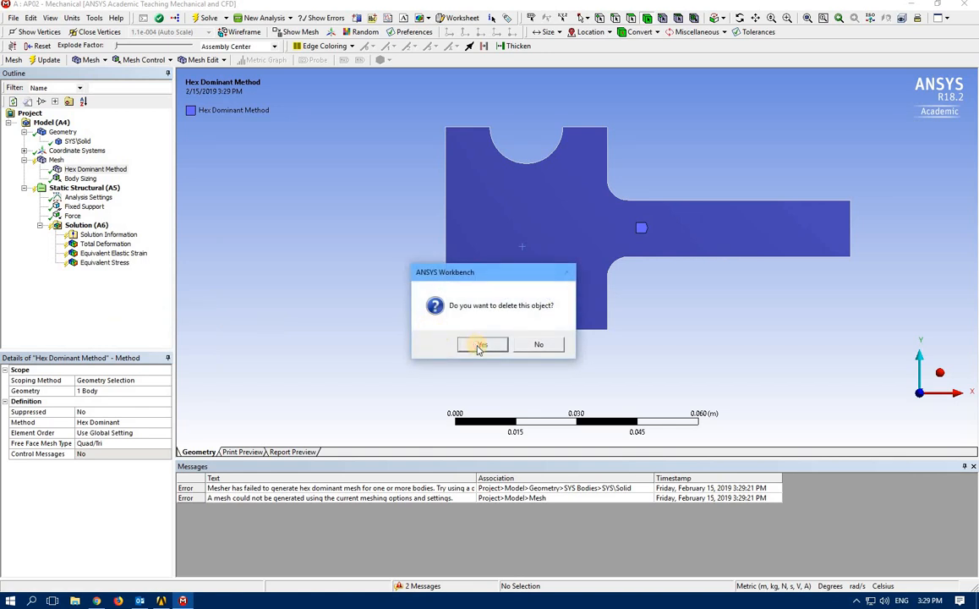
click(432, 318)
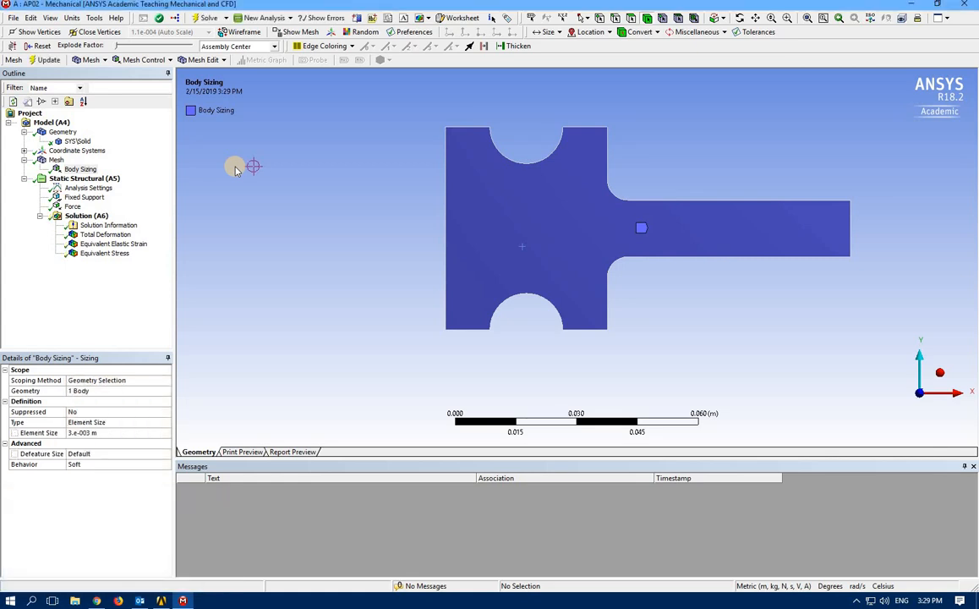
click(78, 254)
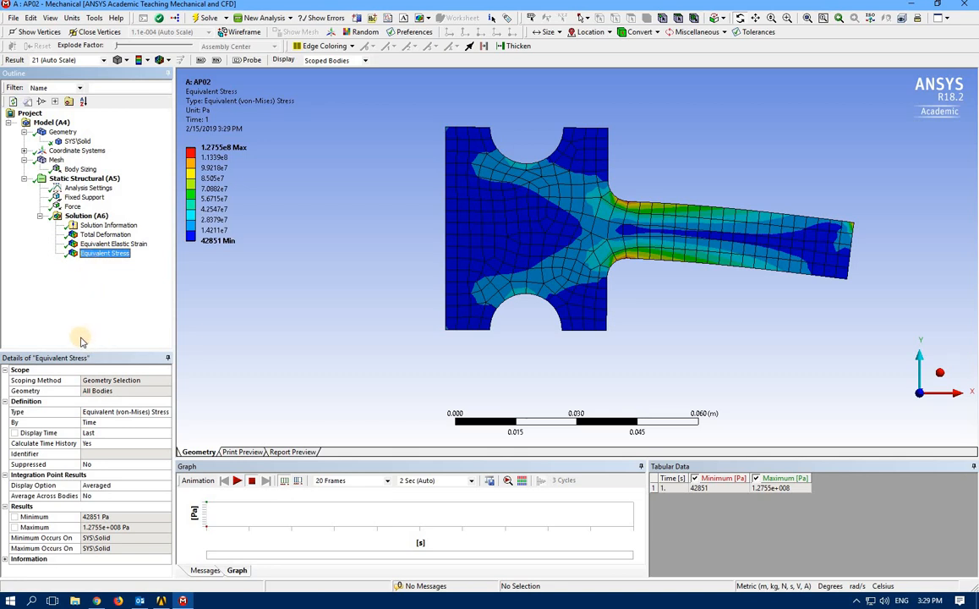
Insert a mesh sizing of type Sphere of Influence and scope it to the plate body.
right_click(56, 161)
mouse_move(156, 165)
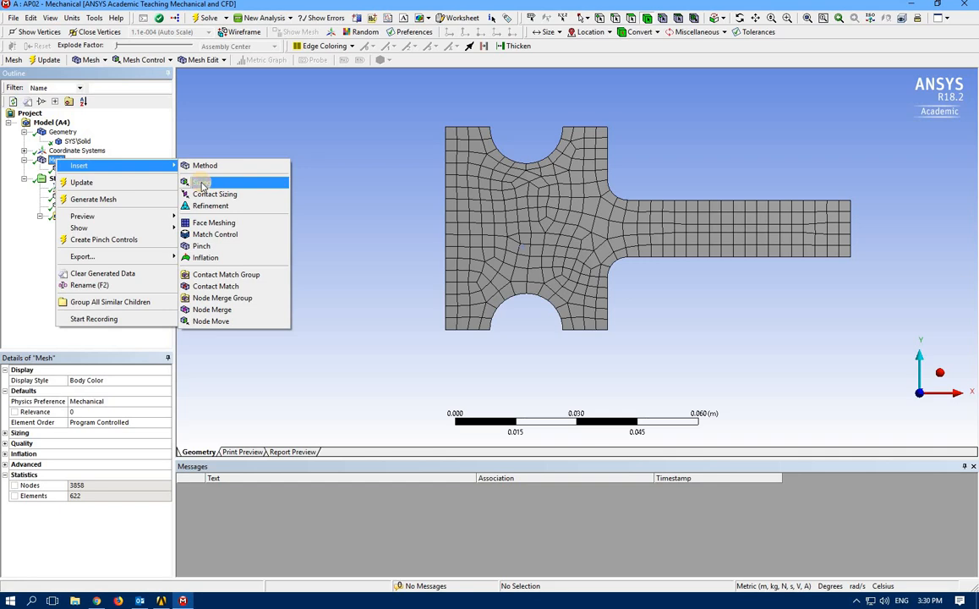
click(203, 183)
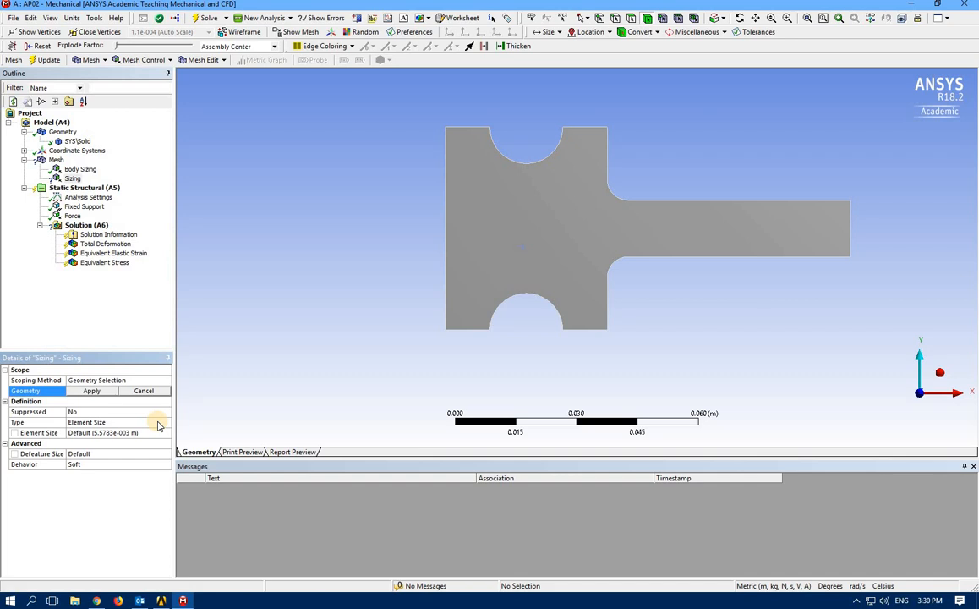
double_click(158, 425)
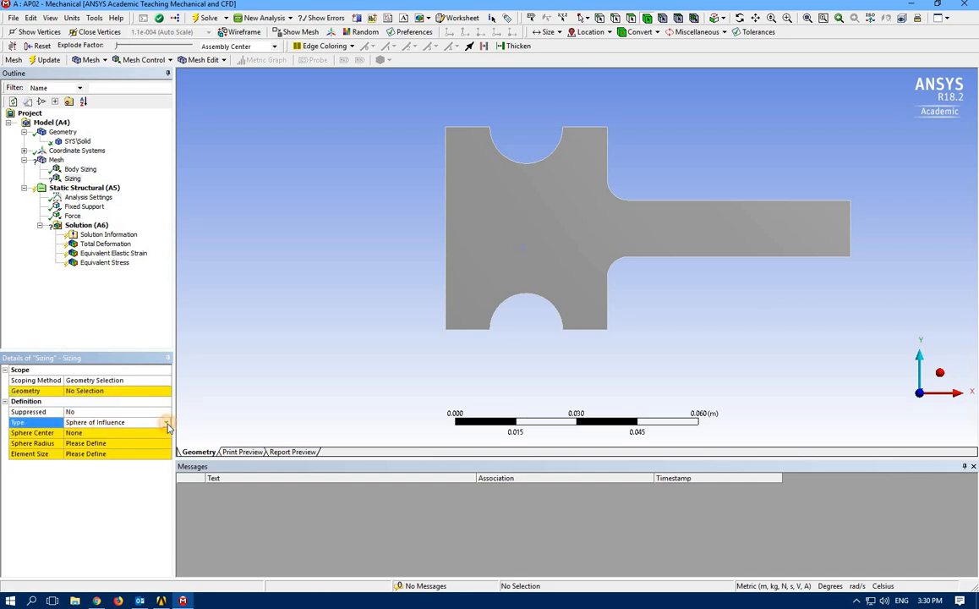
click(167, 424)
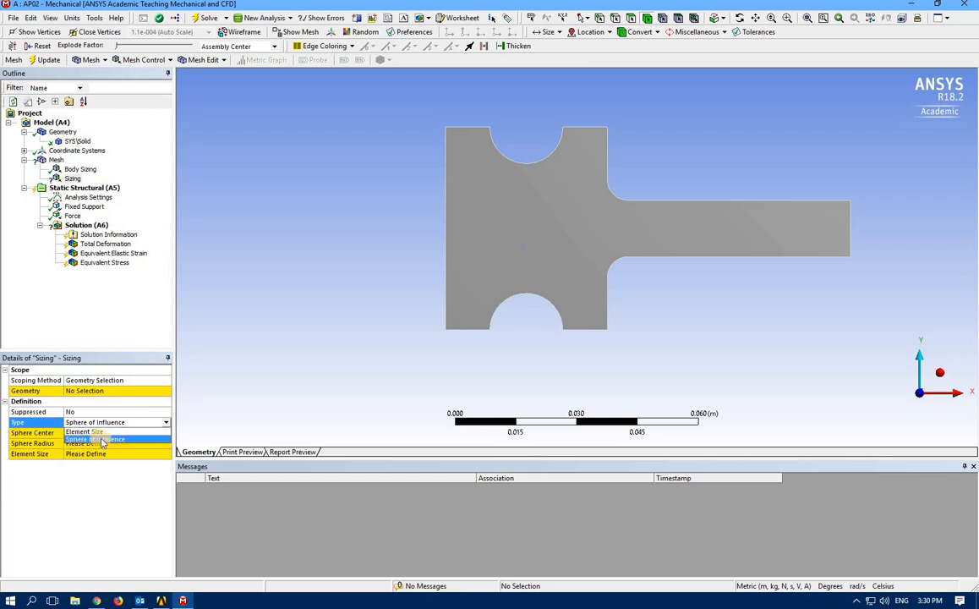
click(99, 439)
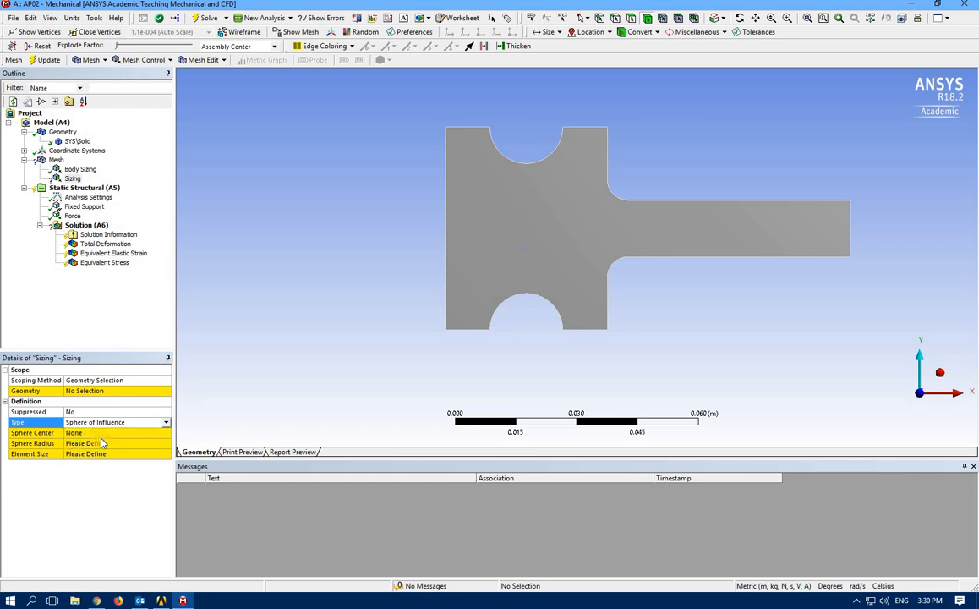
click(83, 393)
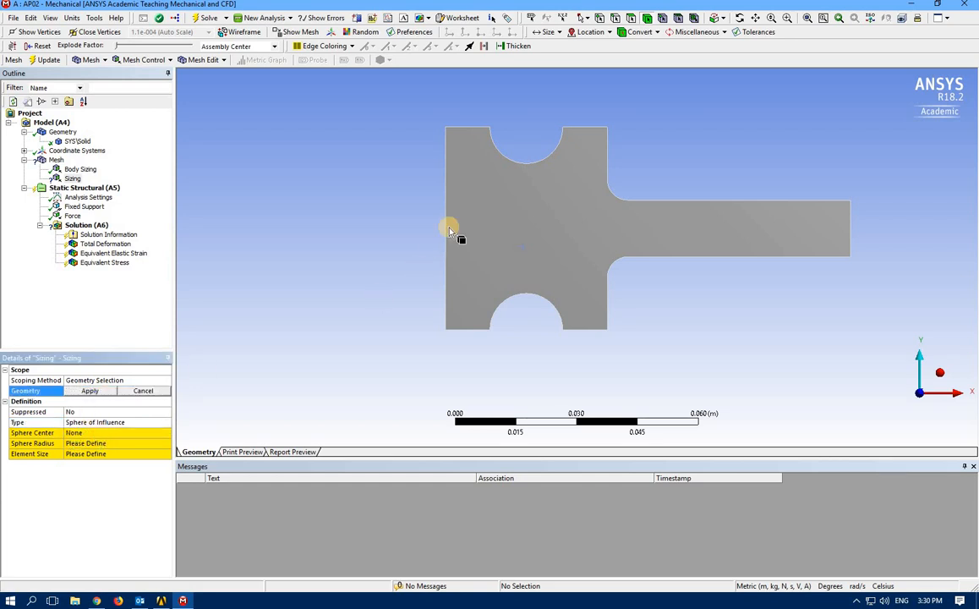
click(476, 227)
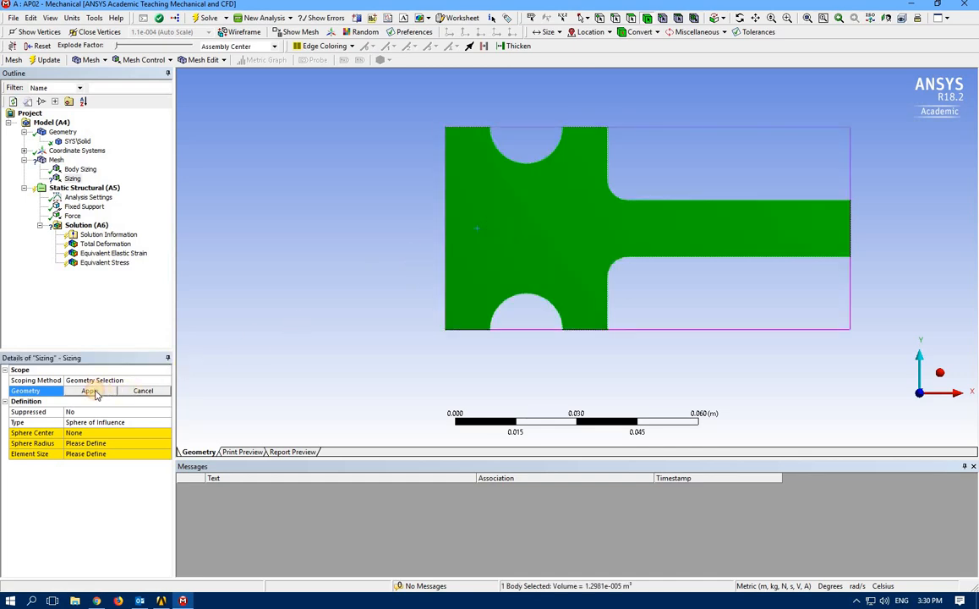
click(90, 391)
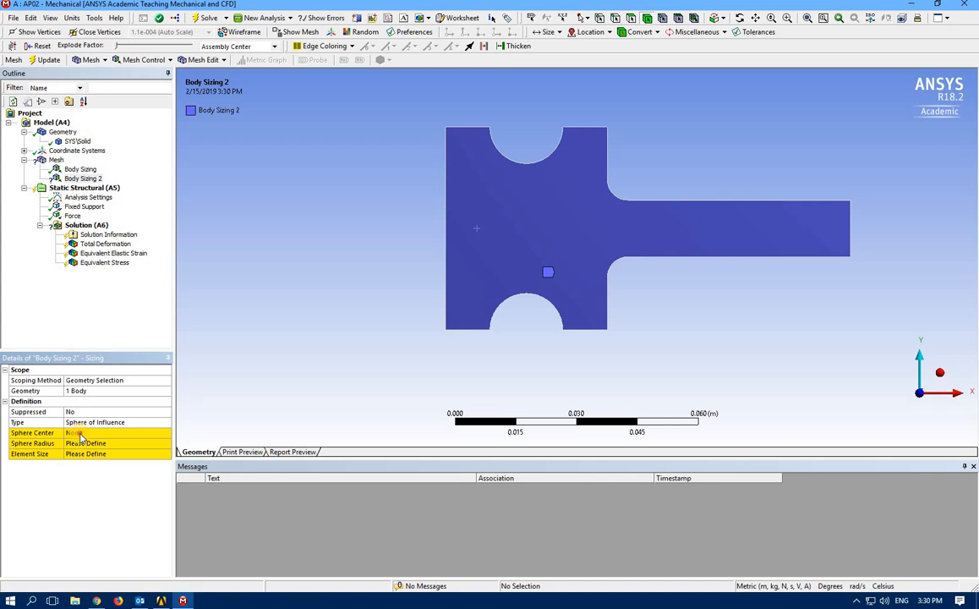
Centre the sphere of influence on the Global Coordinate System, with sphere radius 0.02 m and element size 0.002 m.
click(79, 433)
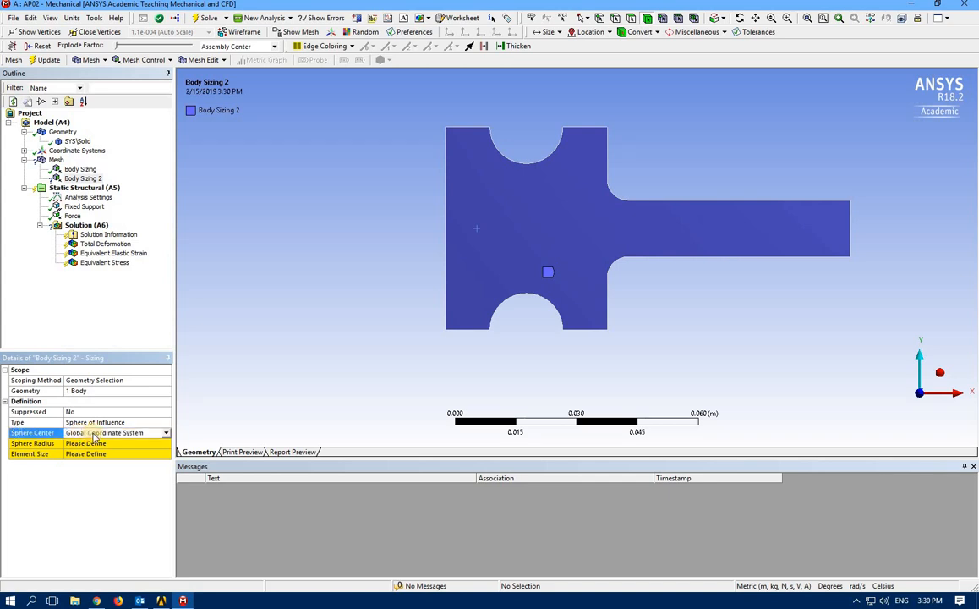
click(166, 434)
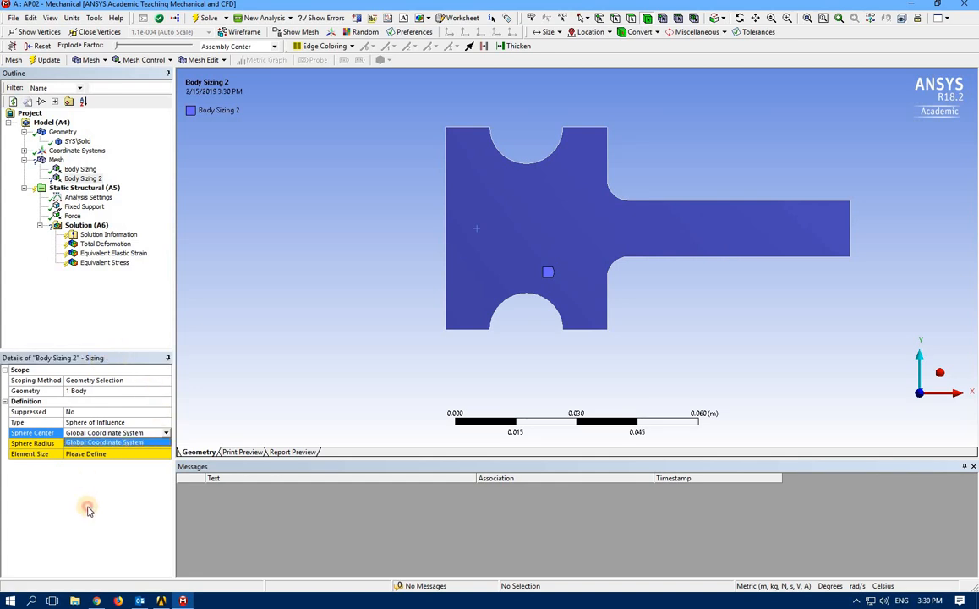
click(74, 469)
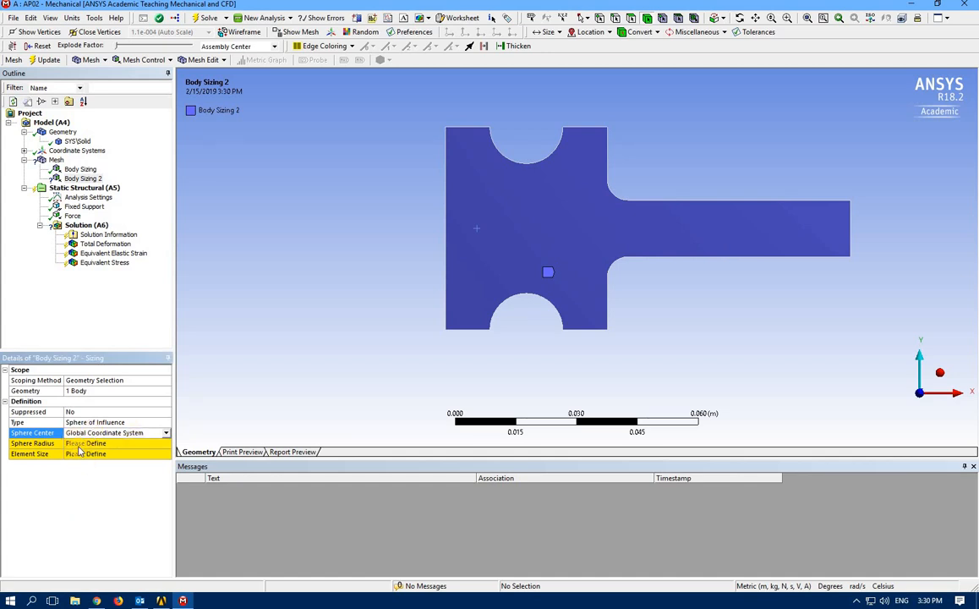
click(82, 443)
text(0.0)
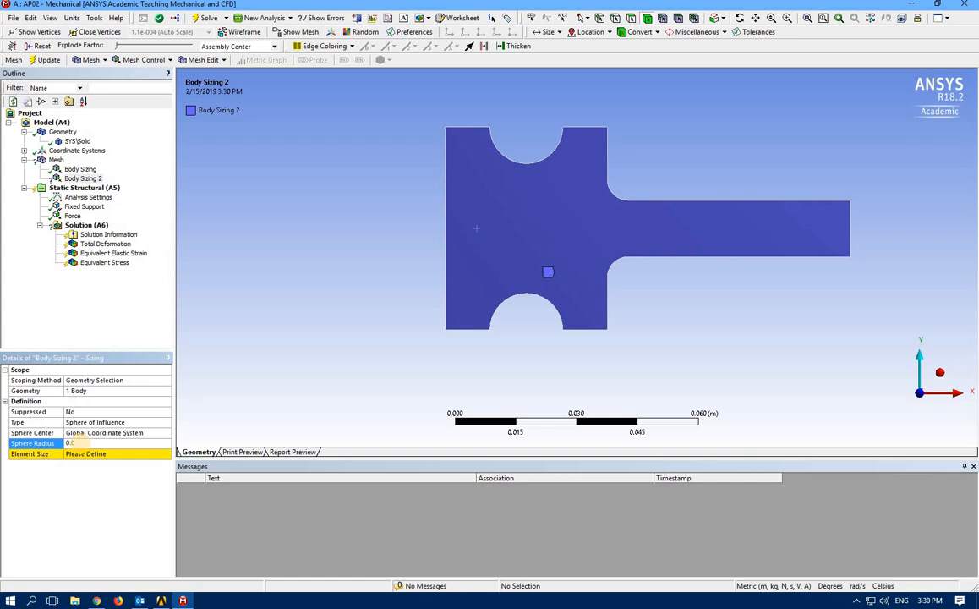
text(2)
key(Return)
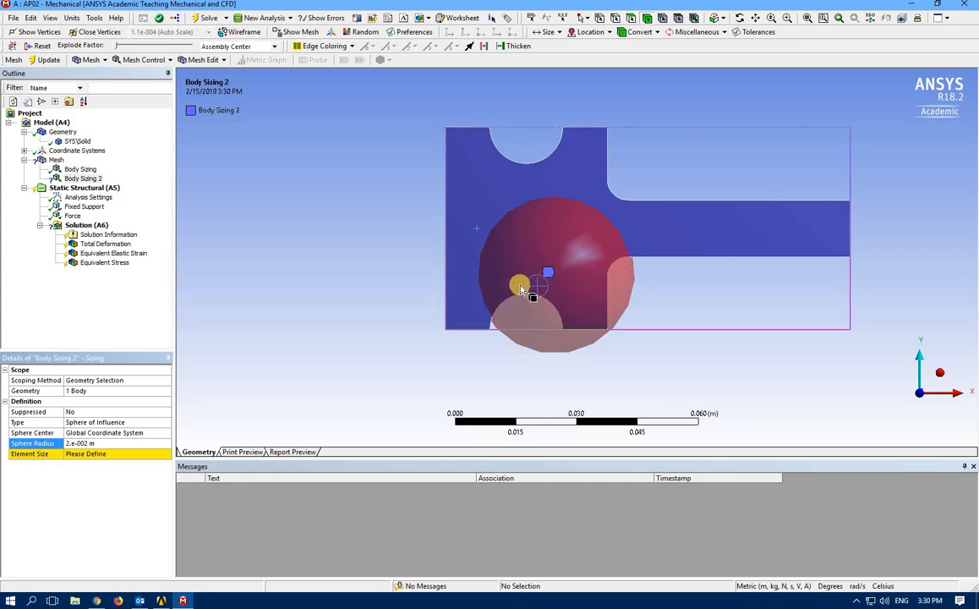
click(88, 454)
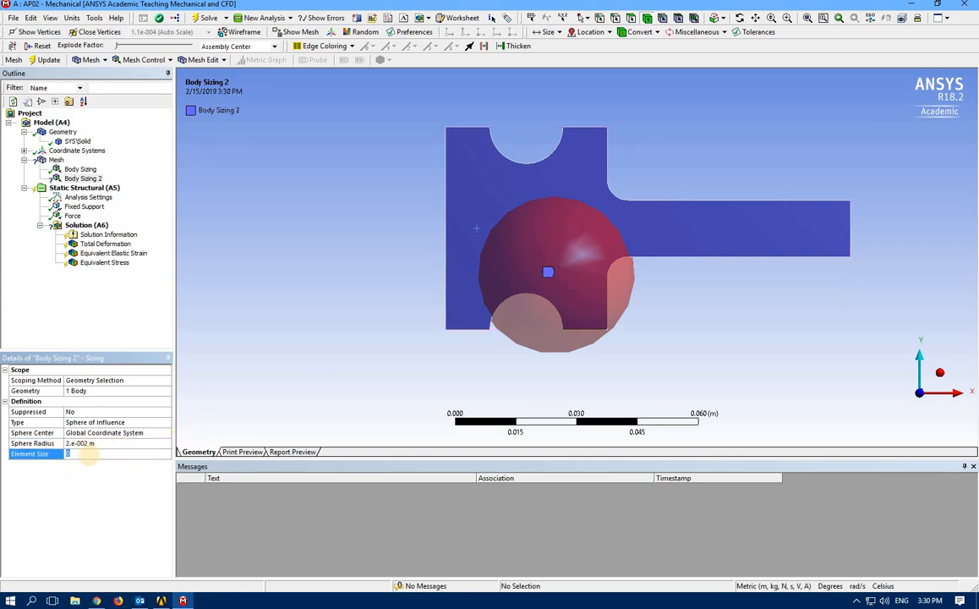
text(0.002)
key(Return)
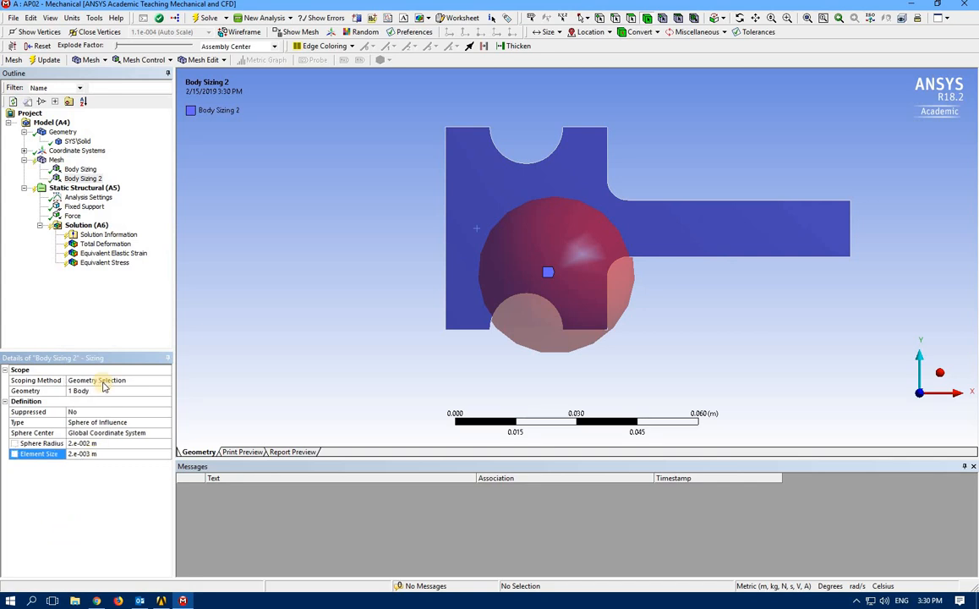
Generate the mesh with both body sizings active and display it.
click(54, 160)
right_click(54, 160)
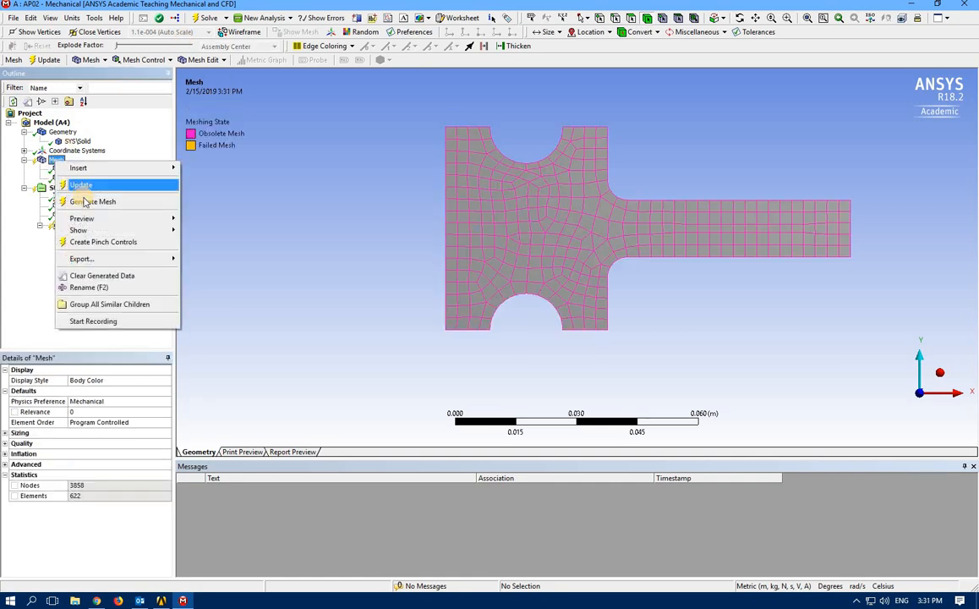
click(84, 201)
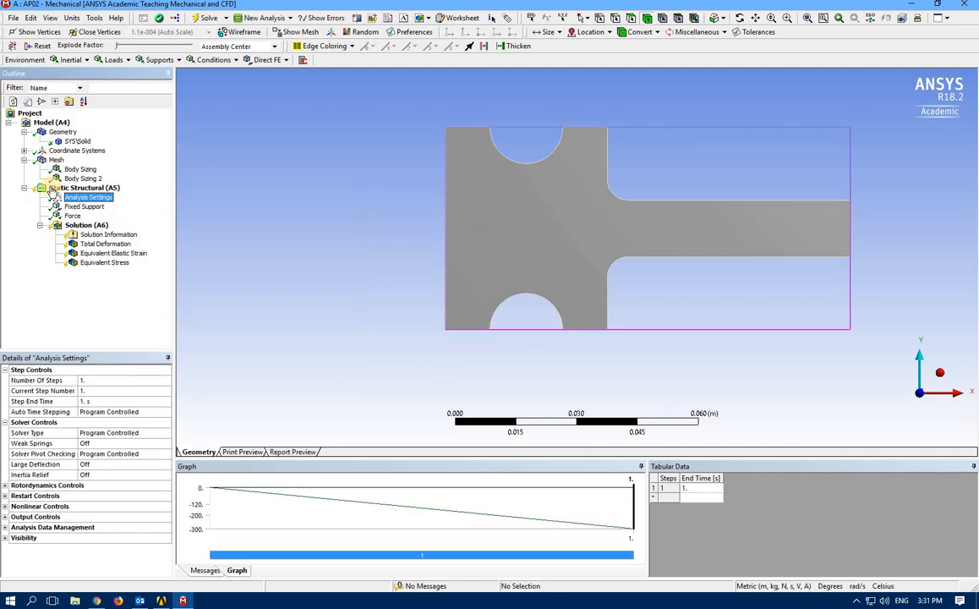
click(56, 161)
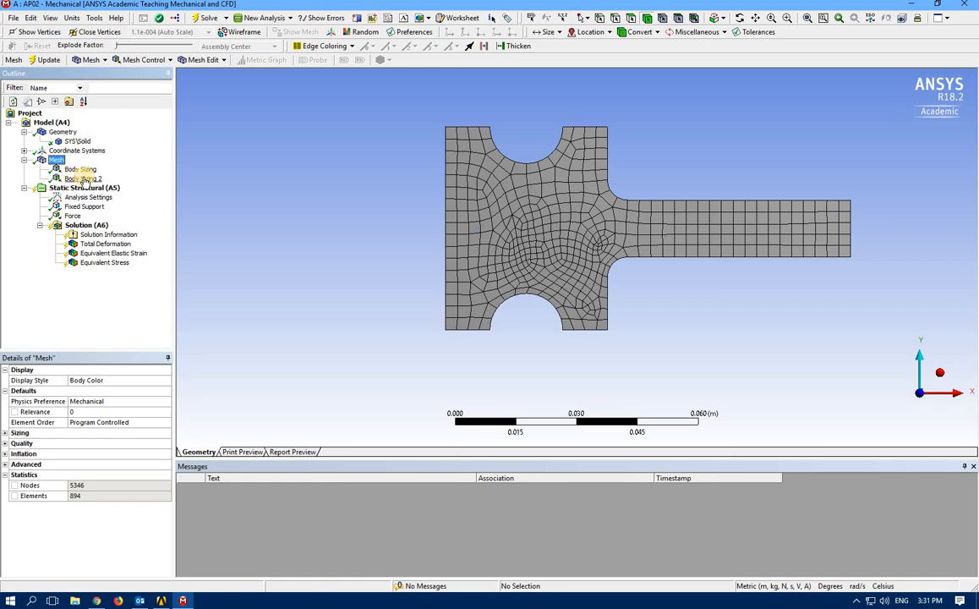
Delete the original Body Sizing and regenerate the mesh with only the sphere-of-influence sizing.
click(81, 170)
right_click(83, 174)
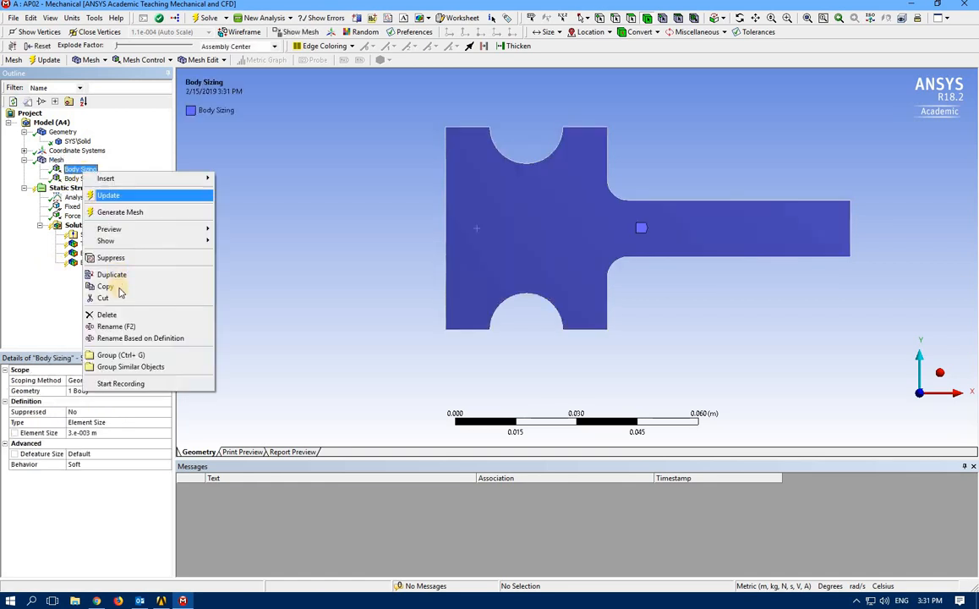
click(110, 314)
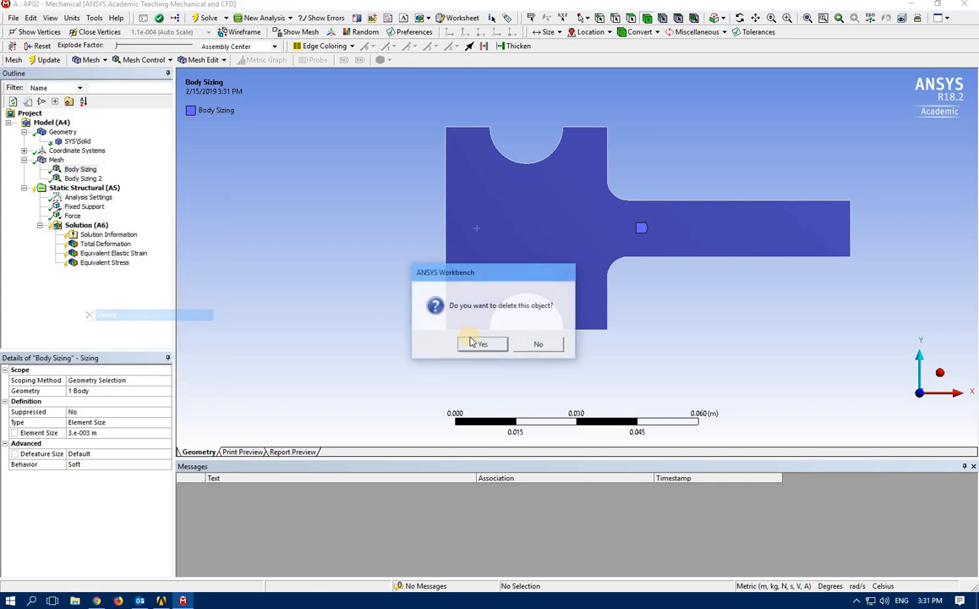
click(432, 318)
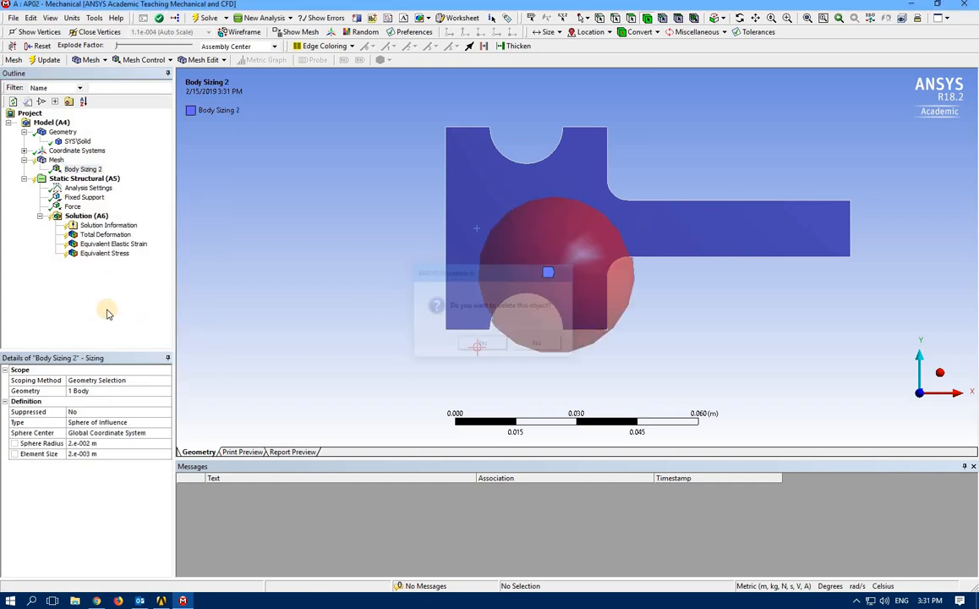
right_click(54, 160)
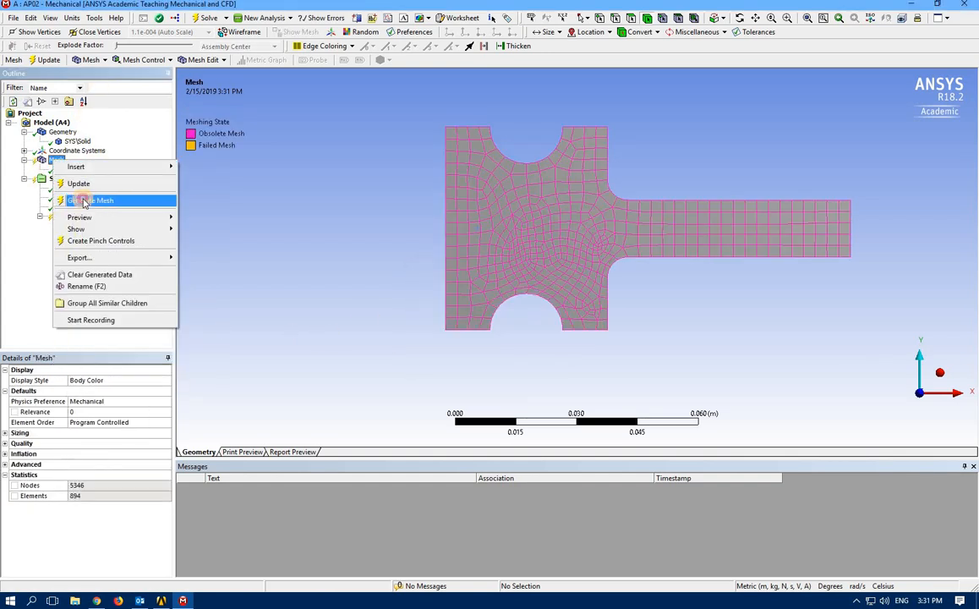
click(83, 200)
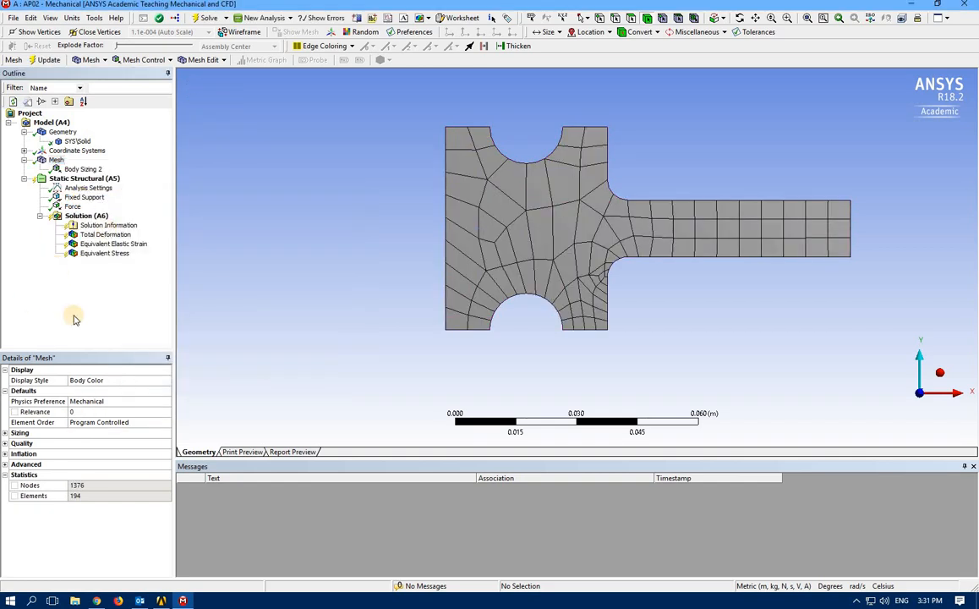
Set the Body Sizing 2 element size to 0.001 m and re-solve the analysis to display the updated mesh.
click(82, 169)
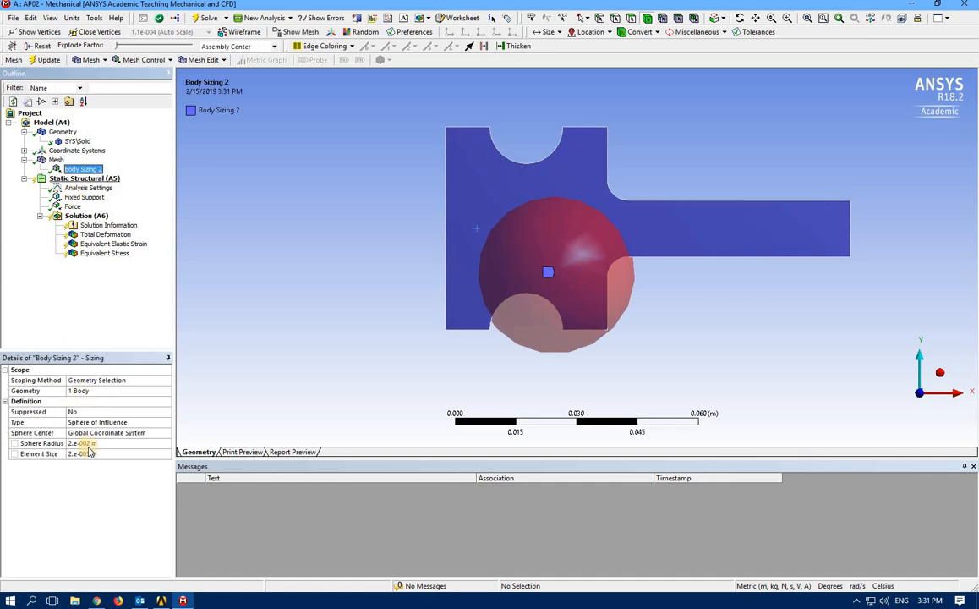
click(75, 454)
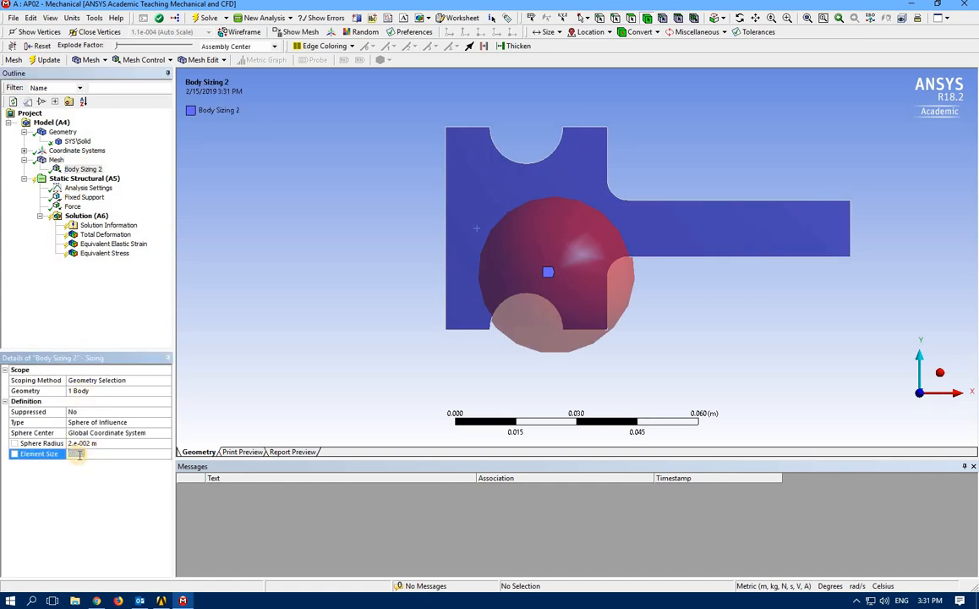
text(0.001)
key(Return)
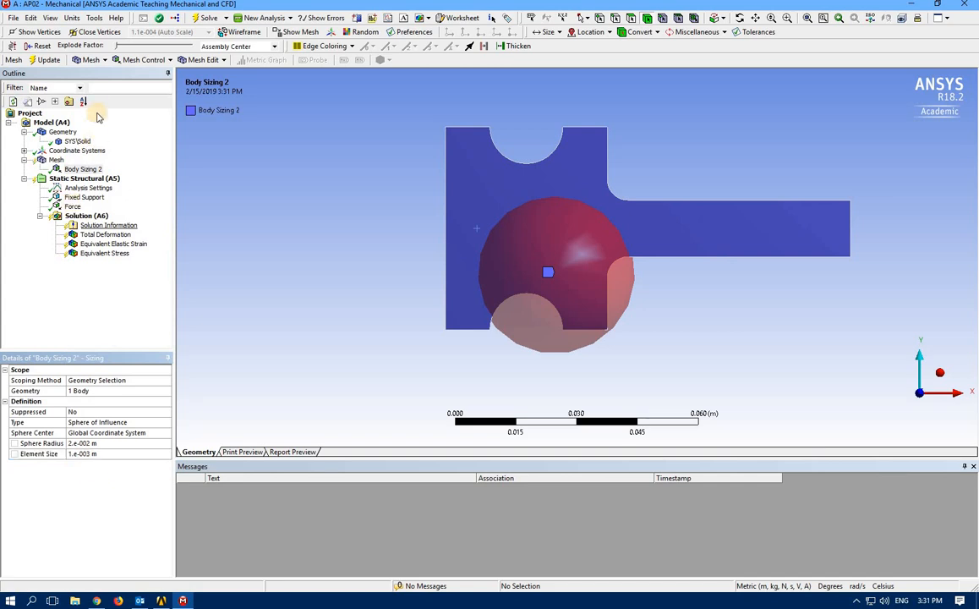
click(196, 18)
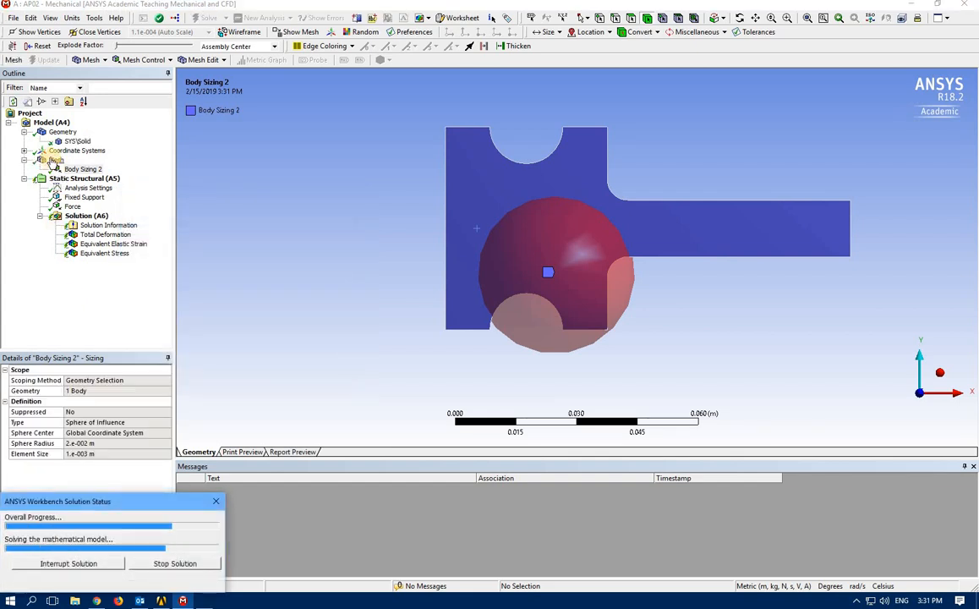
click(53, 160)
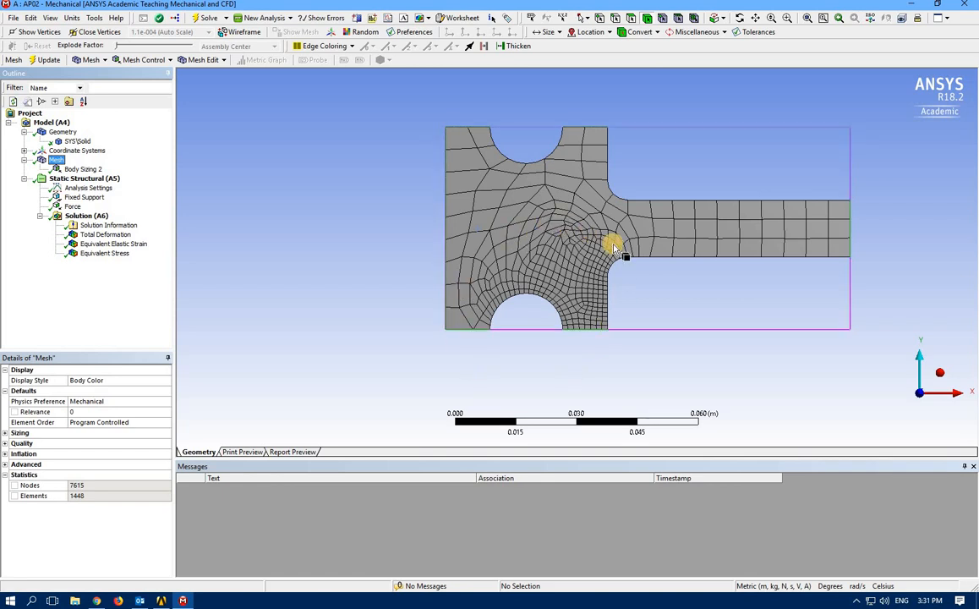
Insert a mesh sizing on the upper front corner vertex at the free end of the arm.
middle_drag(585, 280, 627, 278)
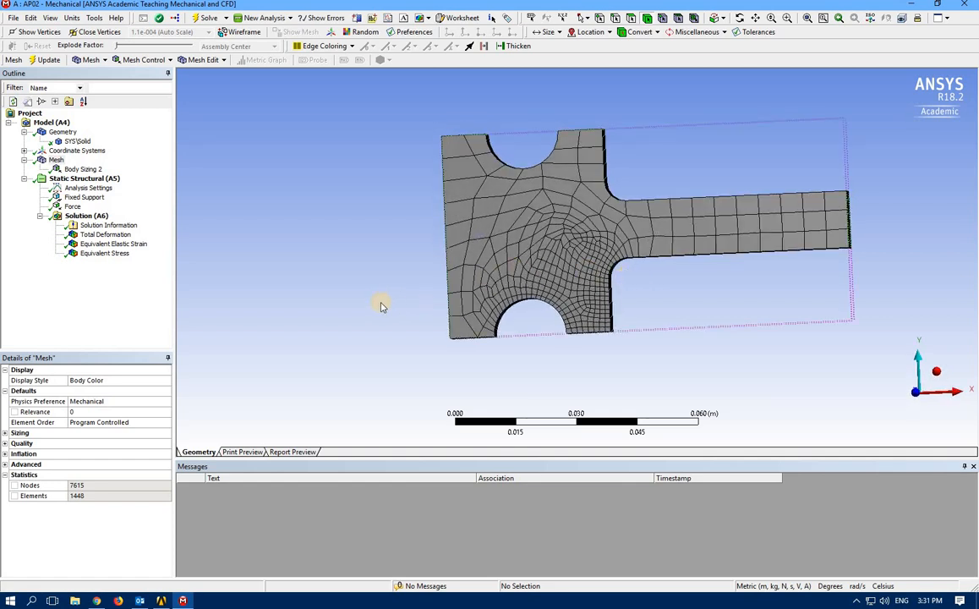
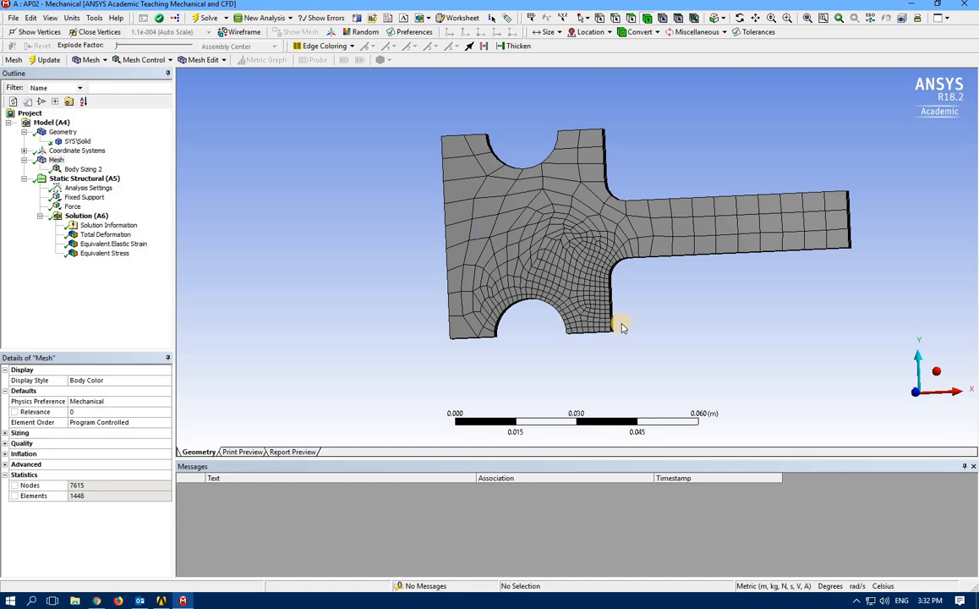
middle_drag(622, 326, 406, 229)
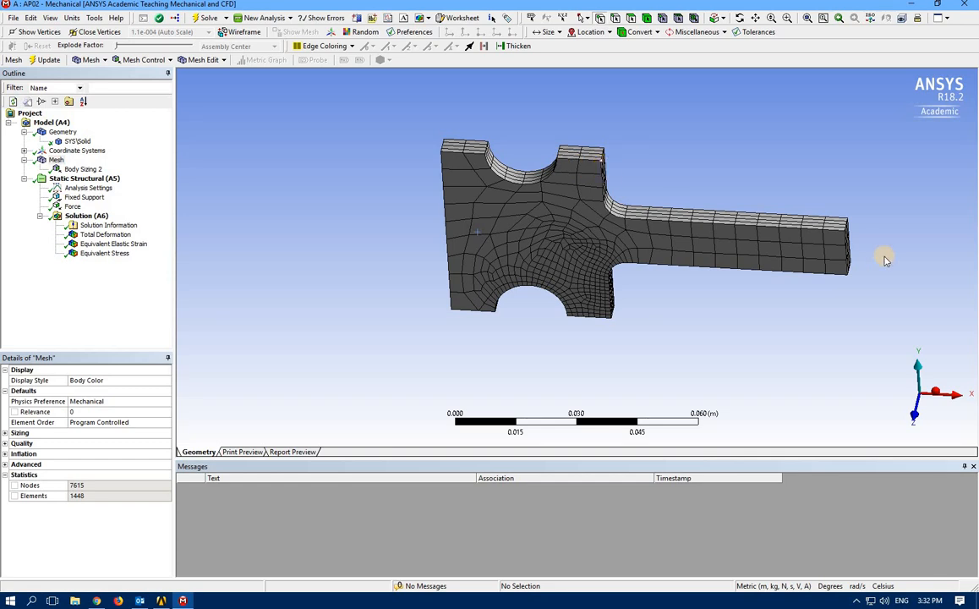
scroll(799, 249, down, 1)
scroll(798, 245, up, 2)
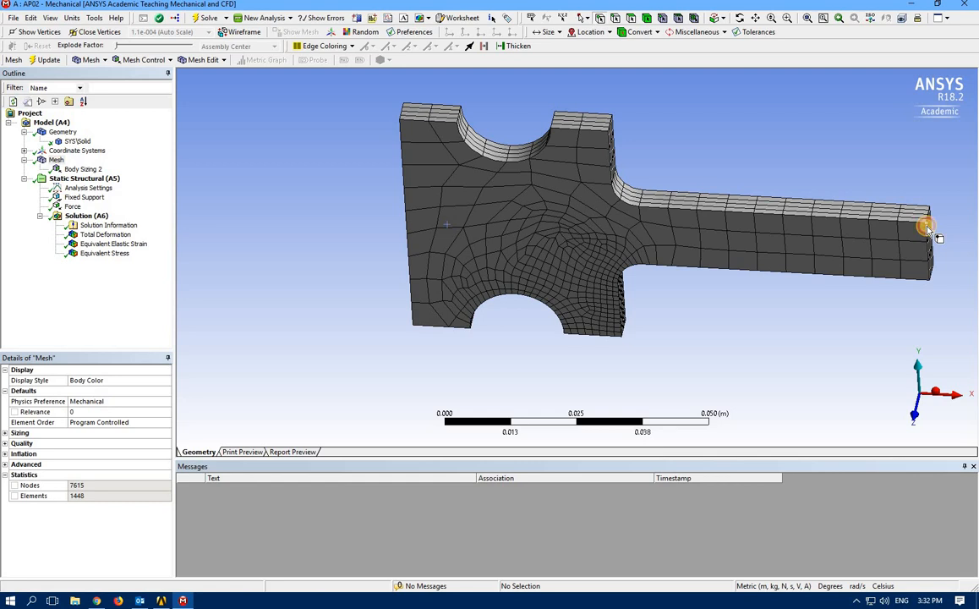
click(926, 224)
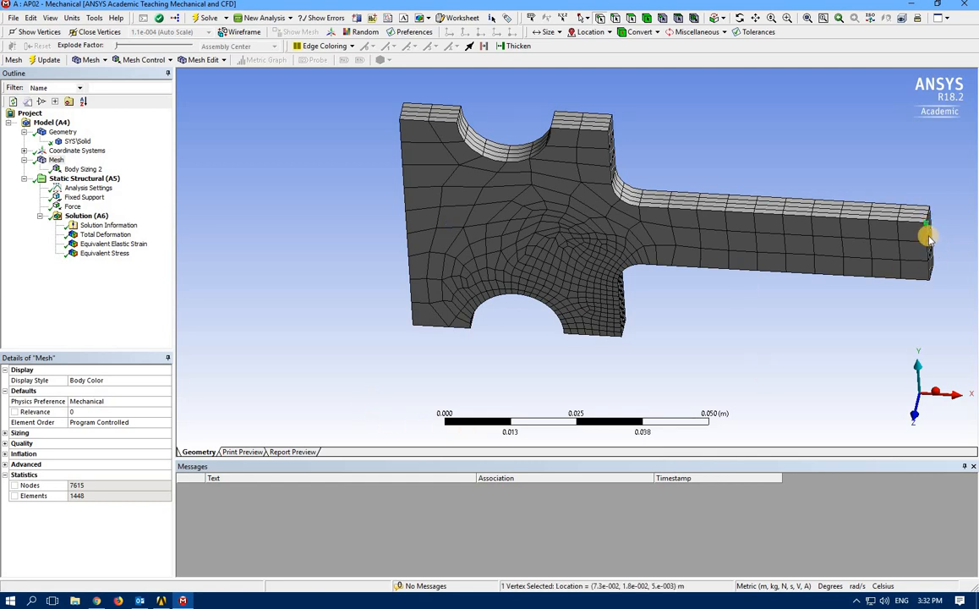
right_click(55, 159)
mouse_move(123, 165)
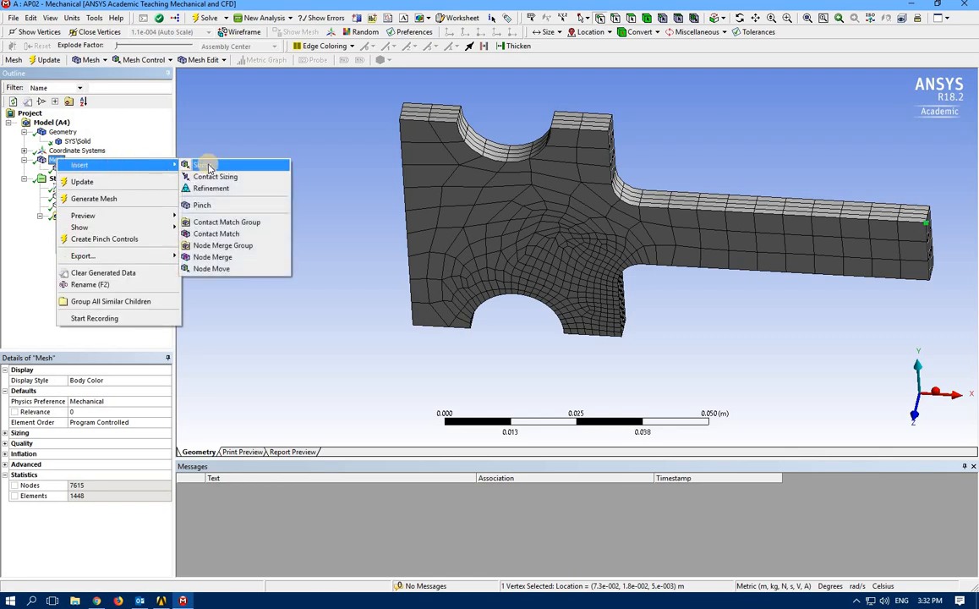
click(209, 168)
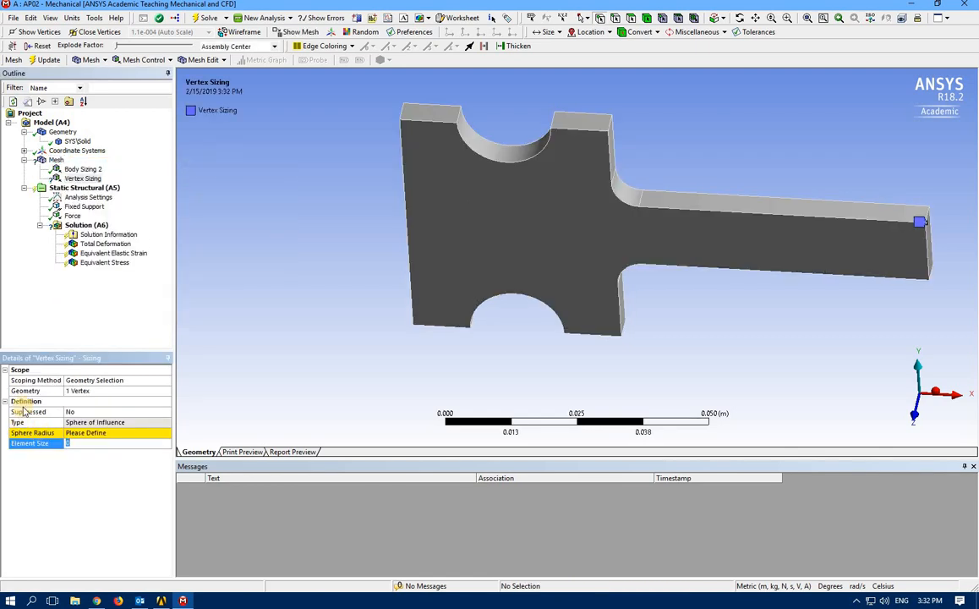
Try a sphere radius of 0.05 m for the Vertex Sizing.
click(114, 444)
click(96, 432)
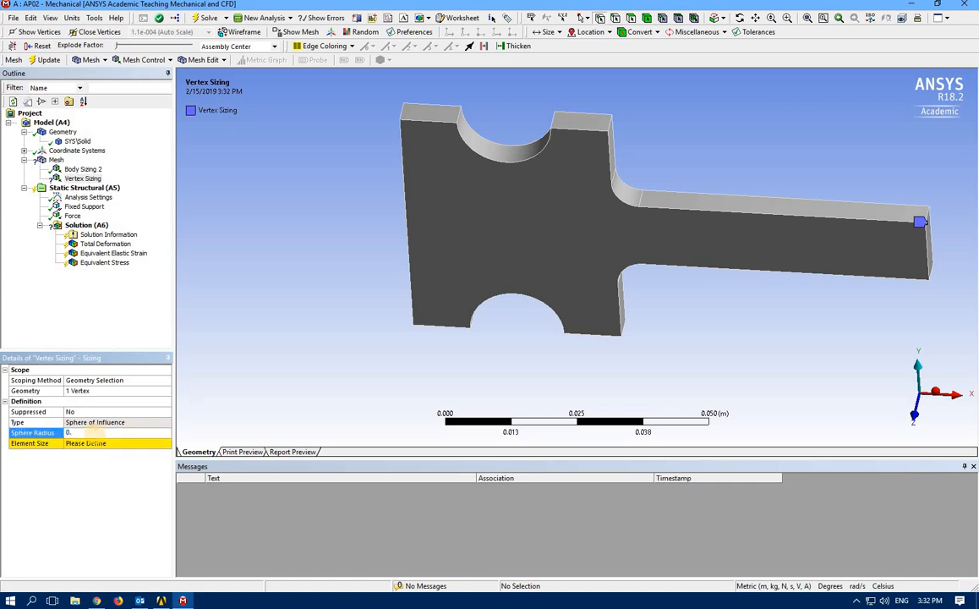
text(0.05)
key(Return)
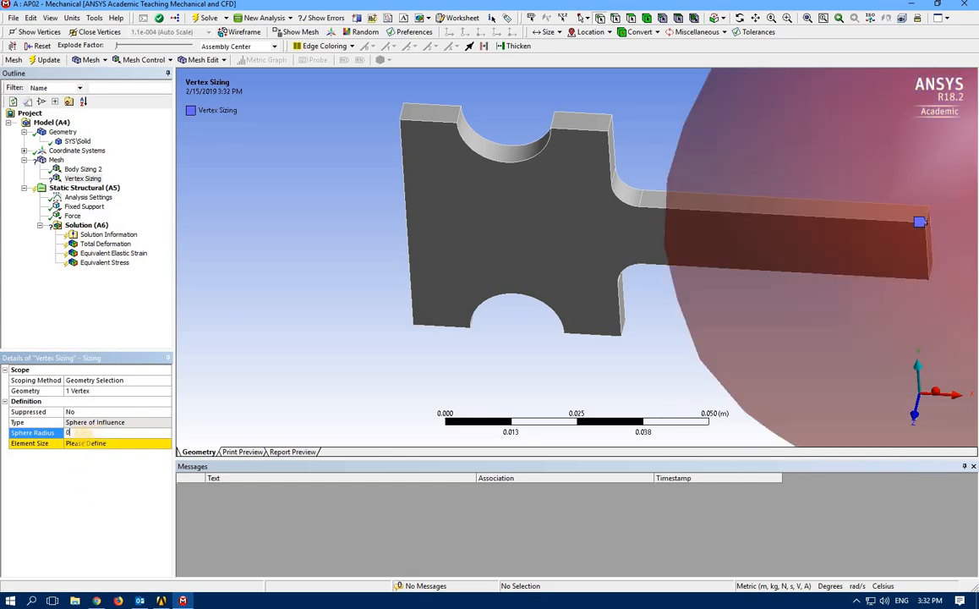
Set the Vertex Sizing's sphere radius to 0.01 m and its element size to 0.001 m.
text(01)
key(Return)
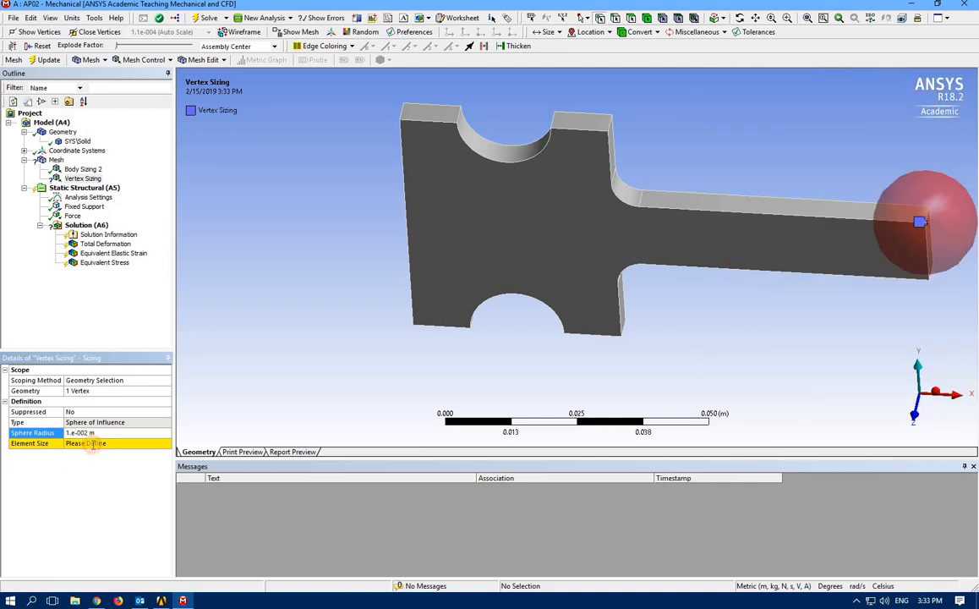
click(92, 444)
text(0.001)
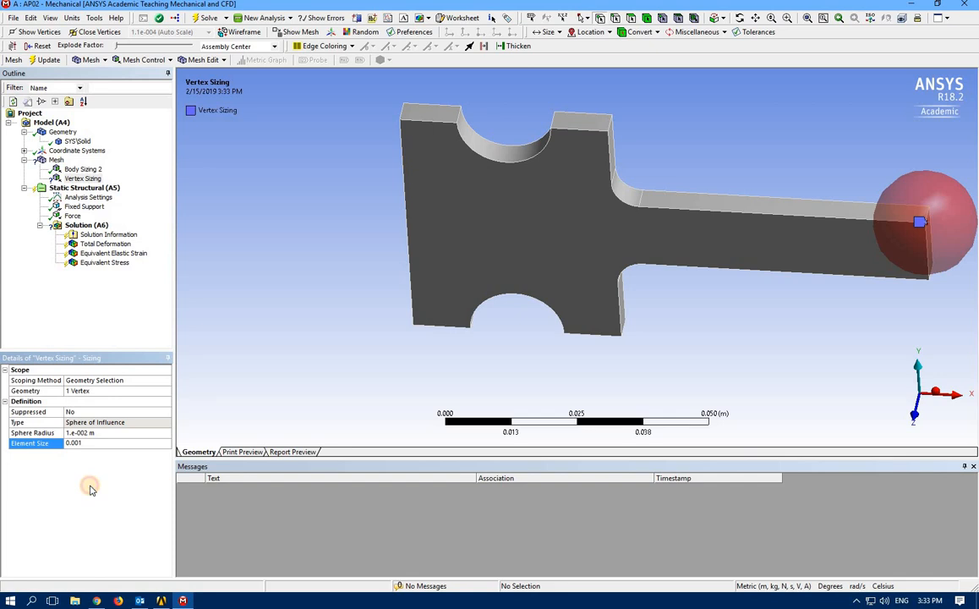
click(91, 488)
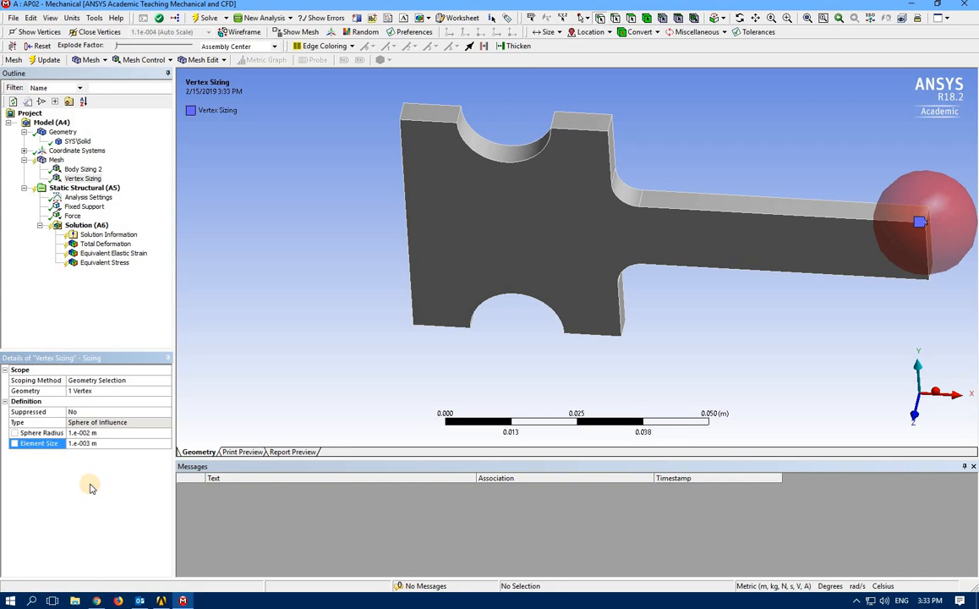
Generate the mesh with the Vertex Sizing active and inspect the whole plate from the front.
click(51, 161)
right_click(51, 160)
click(85, 201)
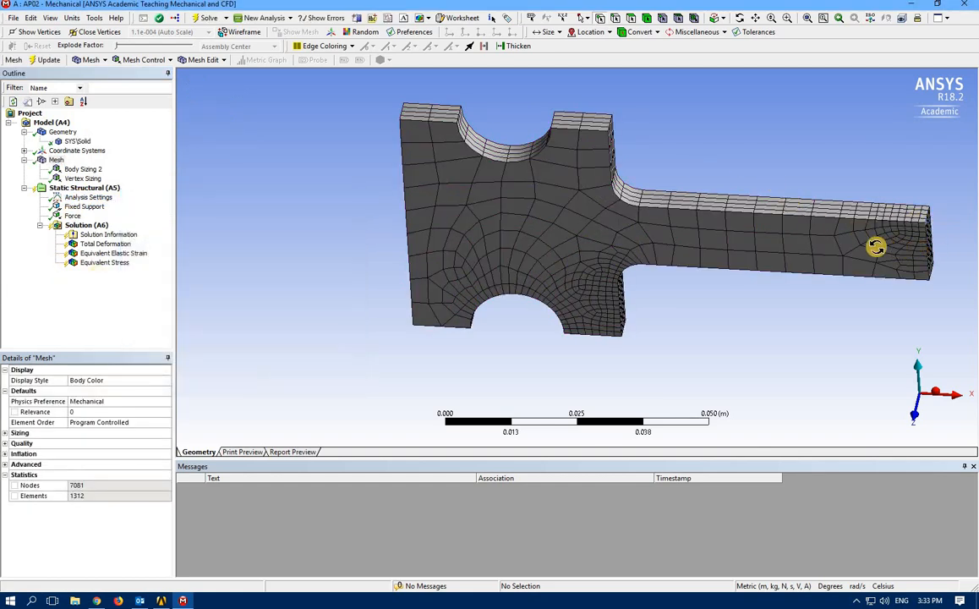
drag(876, 246, 907, 399)
click(907, 406)
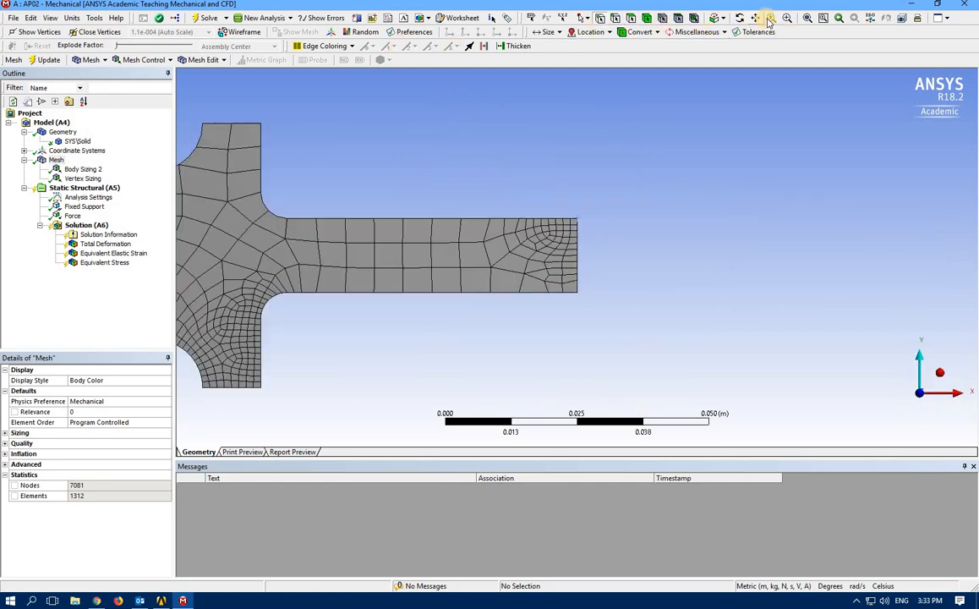
click(807, 18)
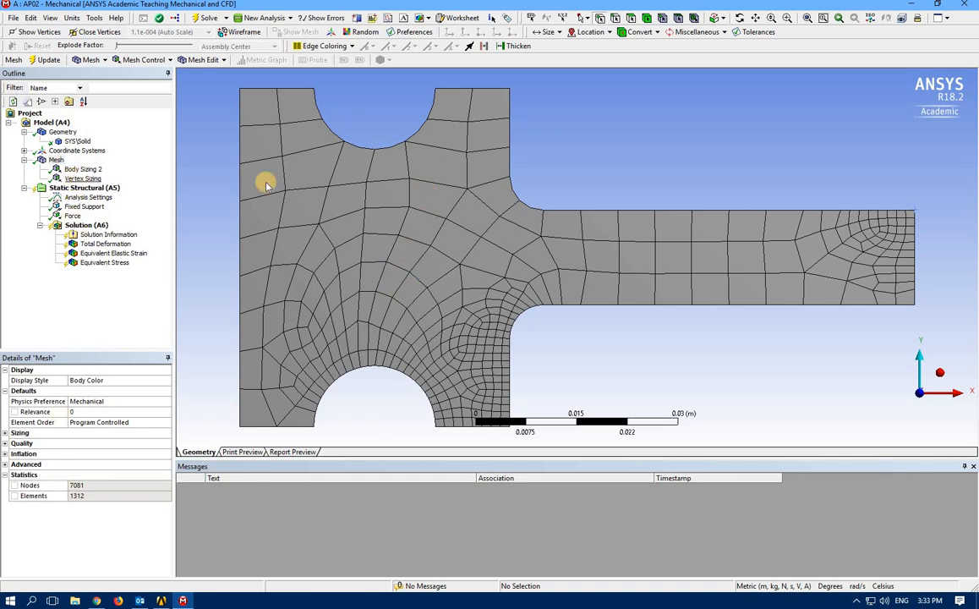
Insert a mesh sizing on the three connected front edges running along the upper fillet and the arm's upper side.
middle_drag(433, 184, 405, 215)
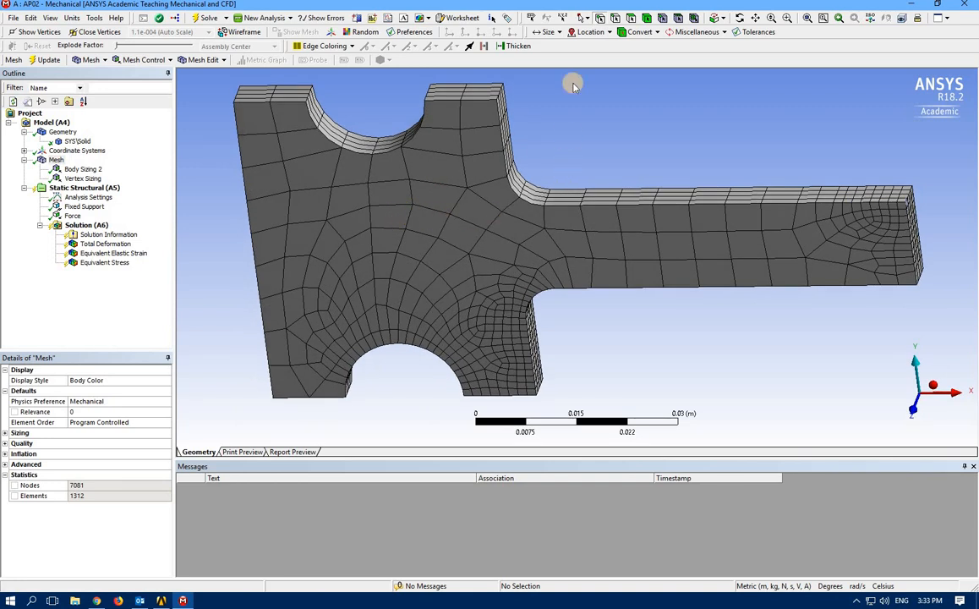
click(613, 20)
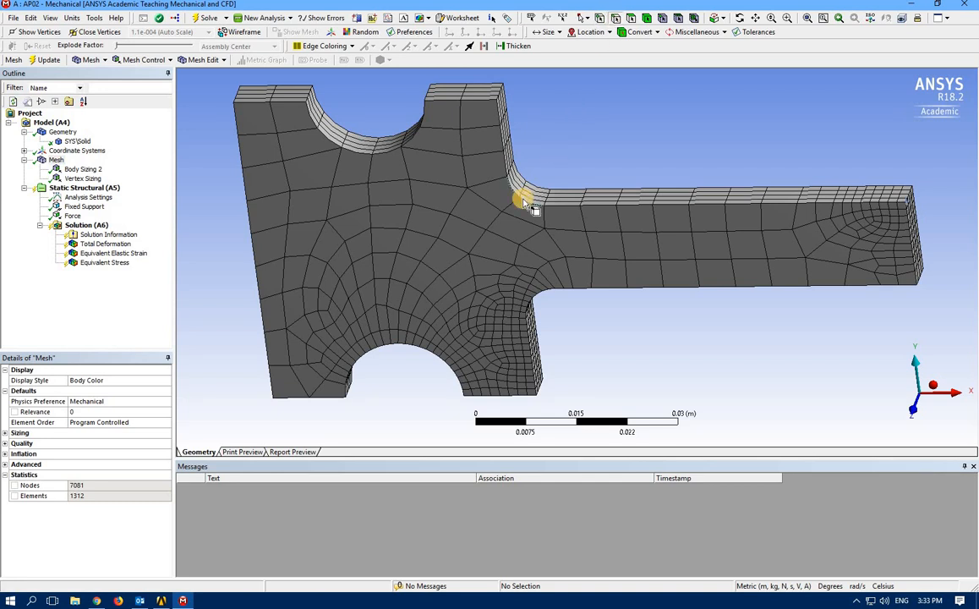
click(524, 203)
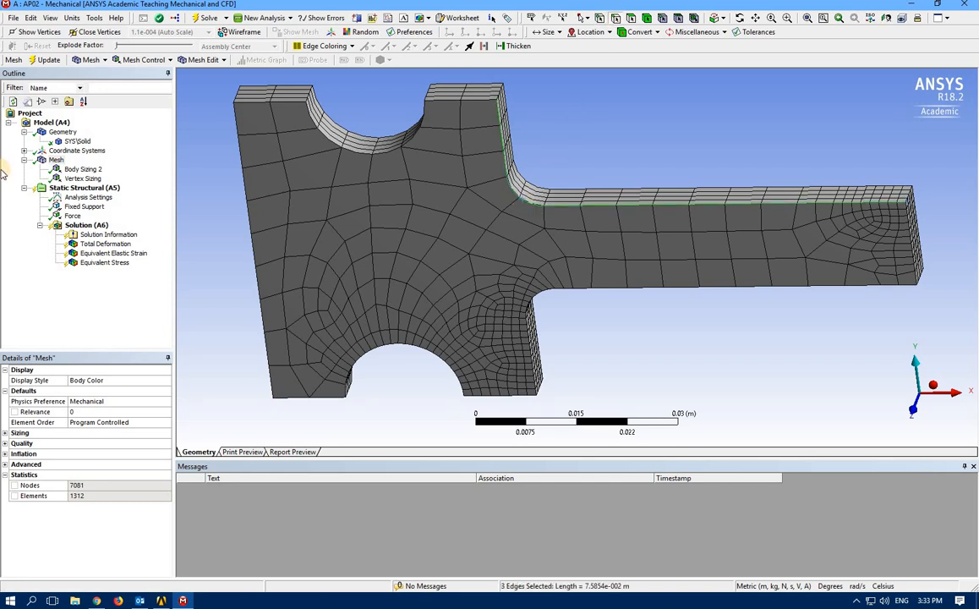
click(55, 161)
right_click(57, 161)
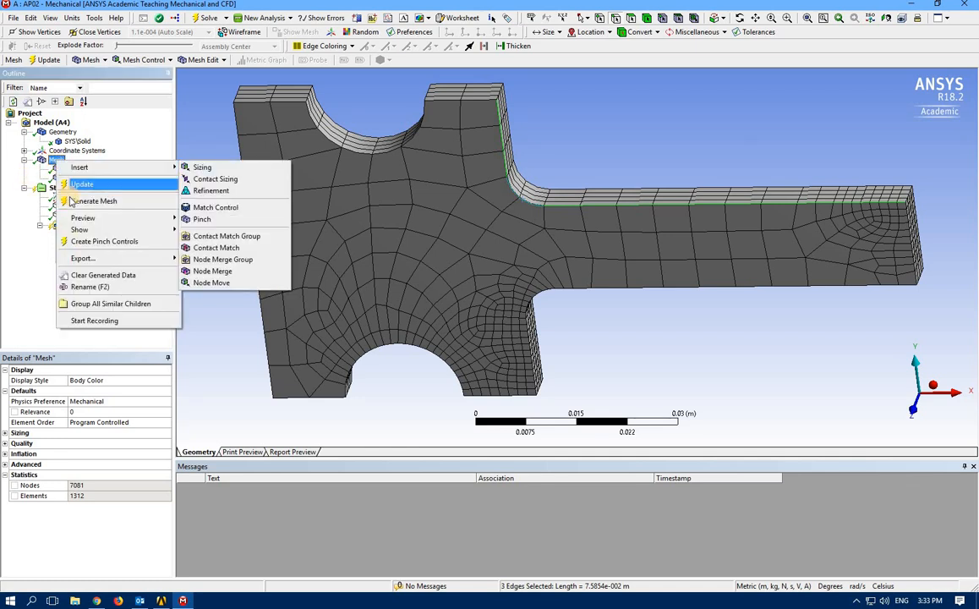
click(97, 168)
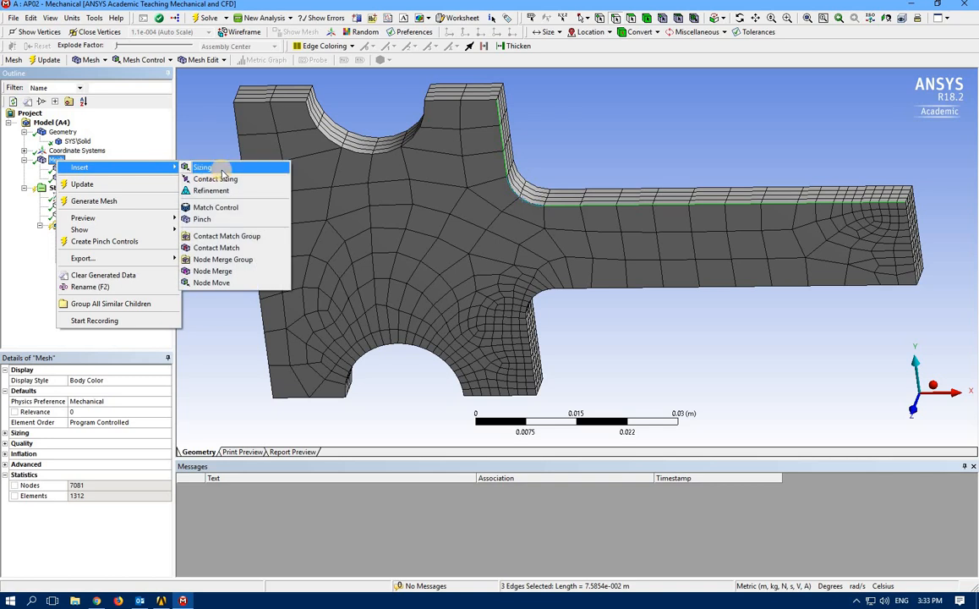
click(223, 169)
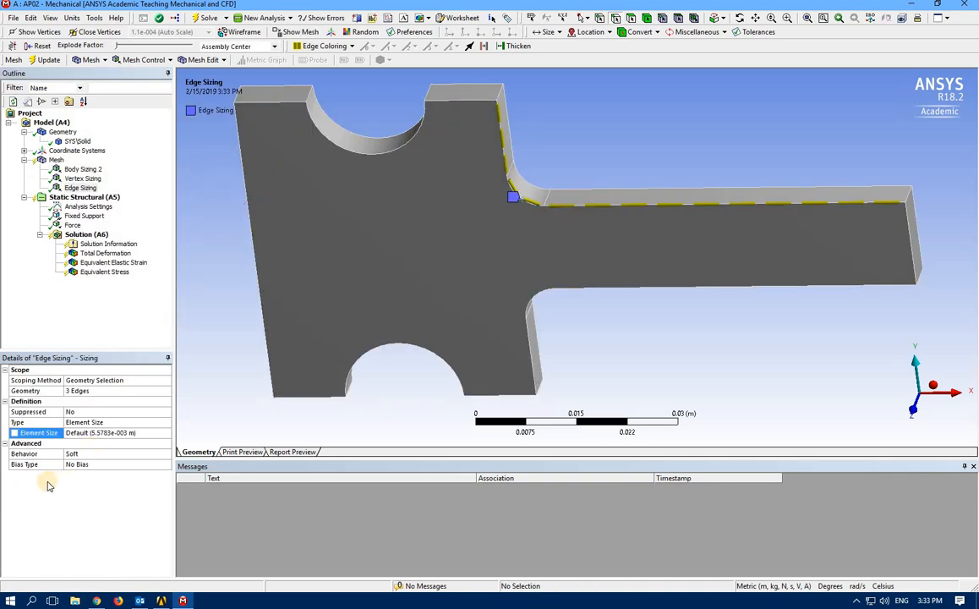
Set the Edge Sizing's element size to 0.001 m and regenerate the mesh.
click(50, 433)
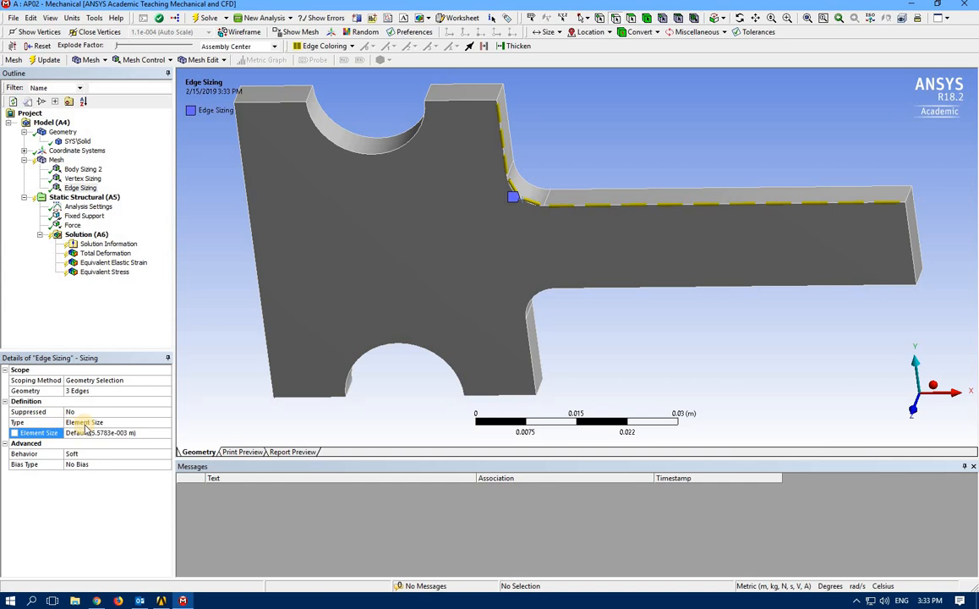
click(87, 432)
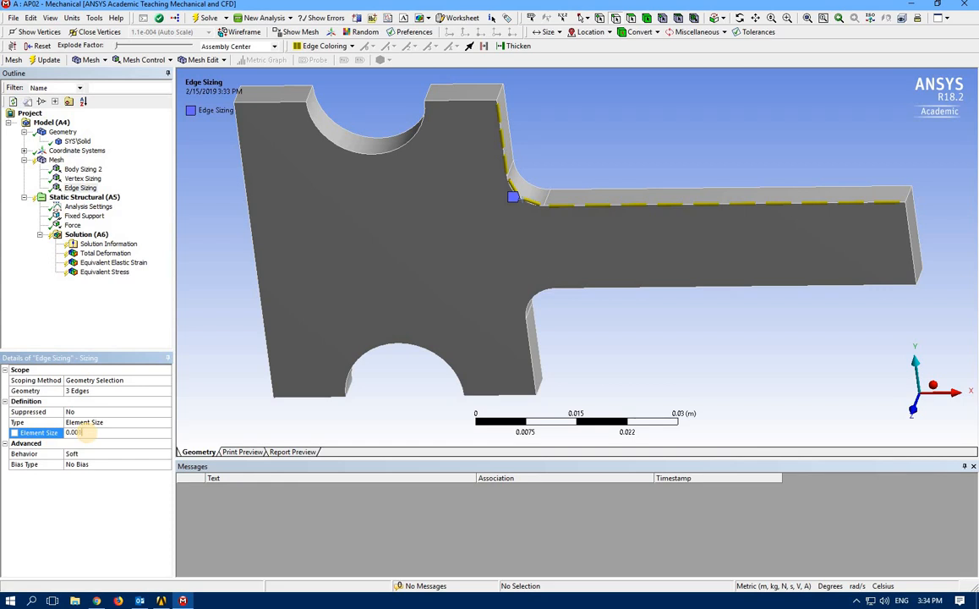
click(87, 504)
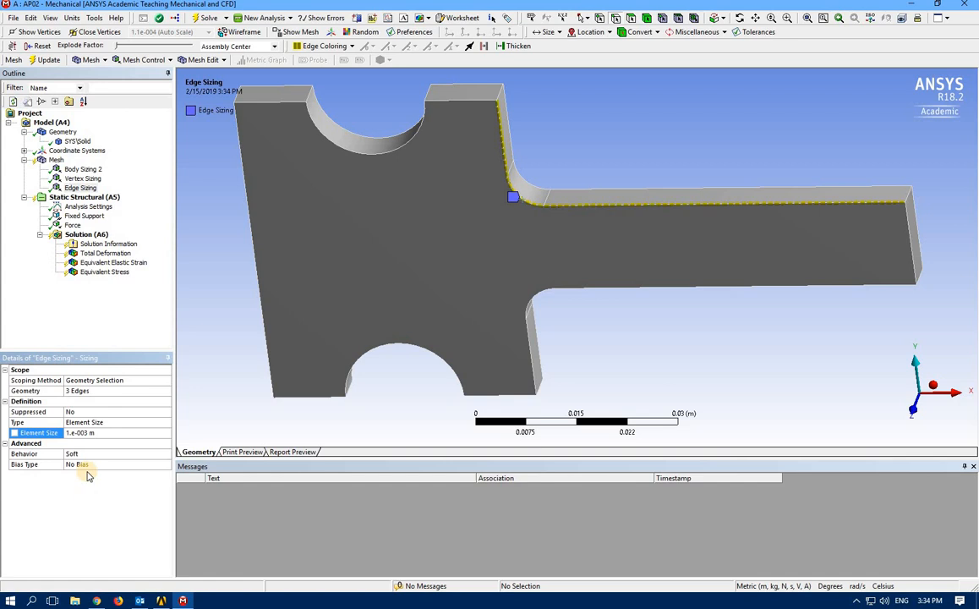
click(56, 159)
right_click(56, 160)
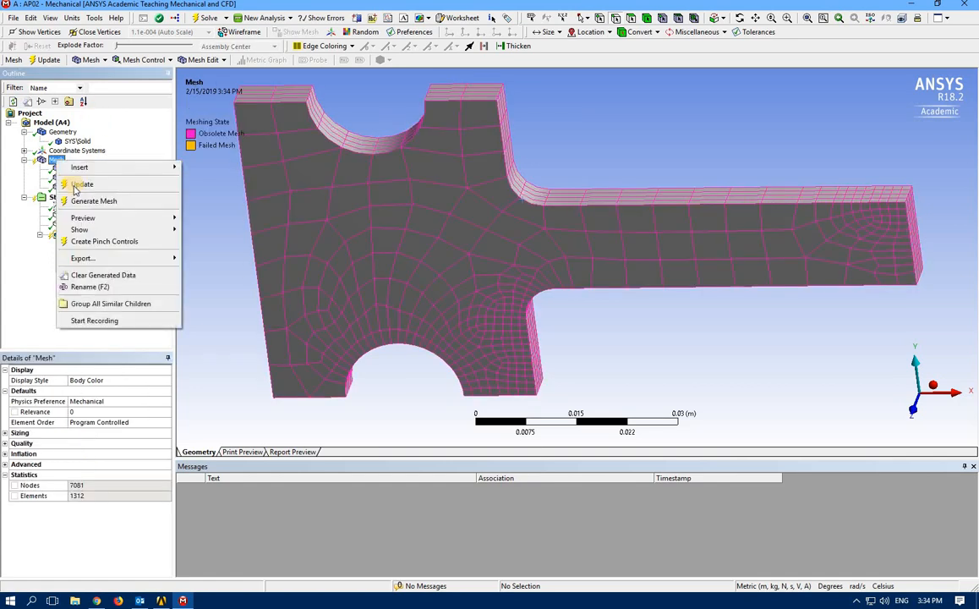
click(84, 202)
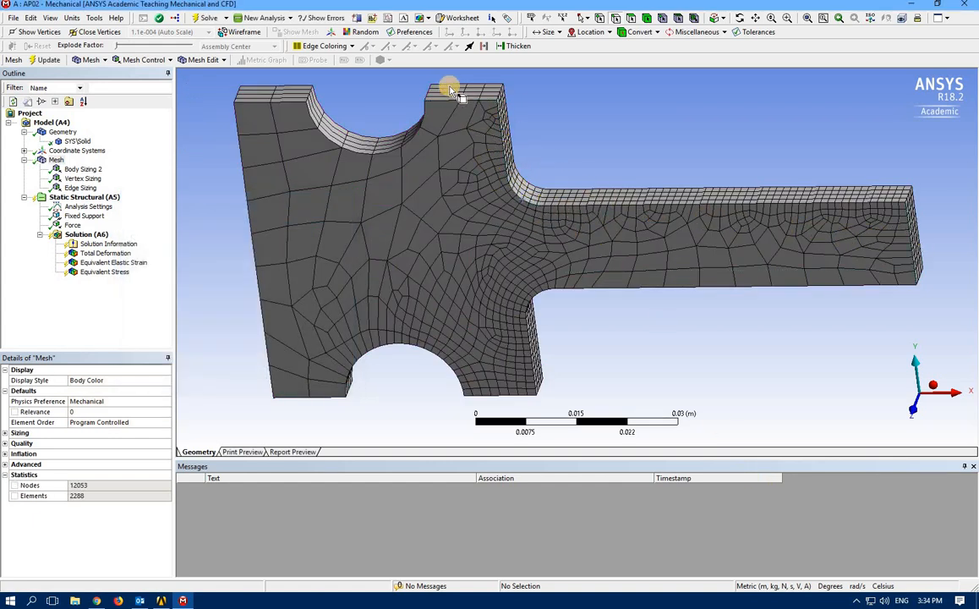
Solve the analysis and examine the Equivalent Stress result together with the mesh statistics.
click(205, 20)
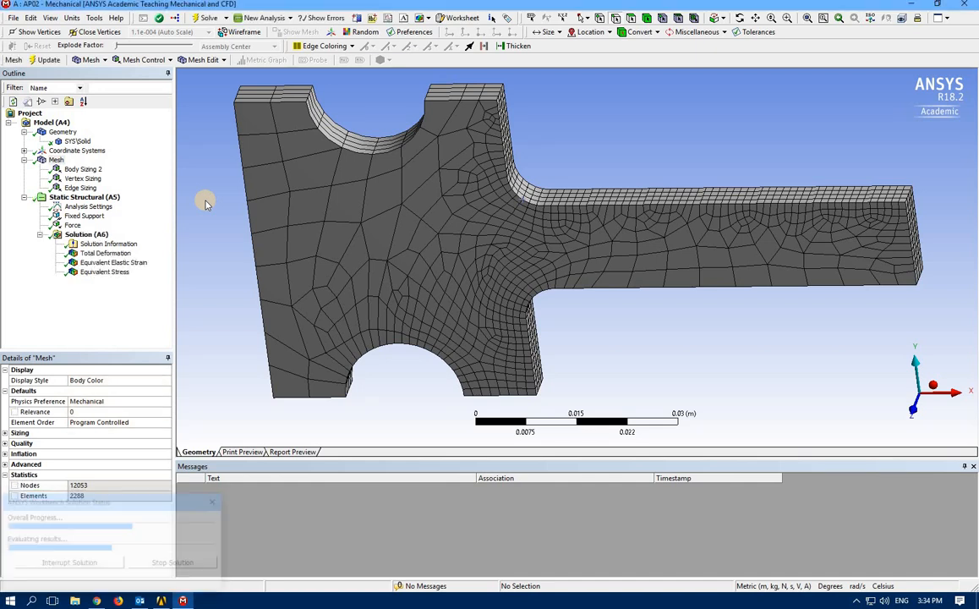
click(110, 262)
click(108, 272)
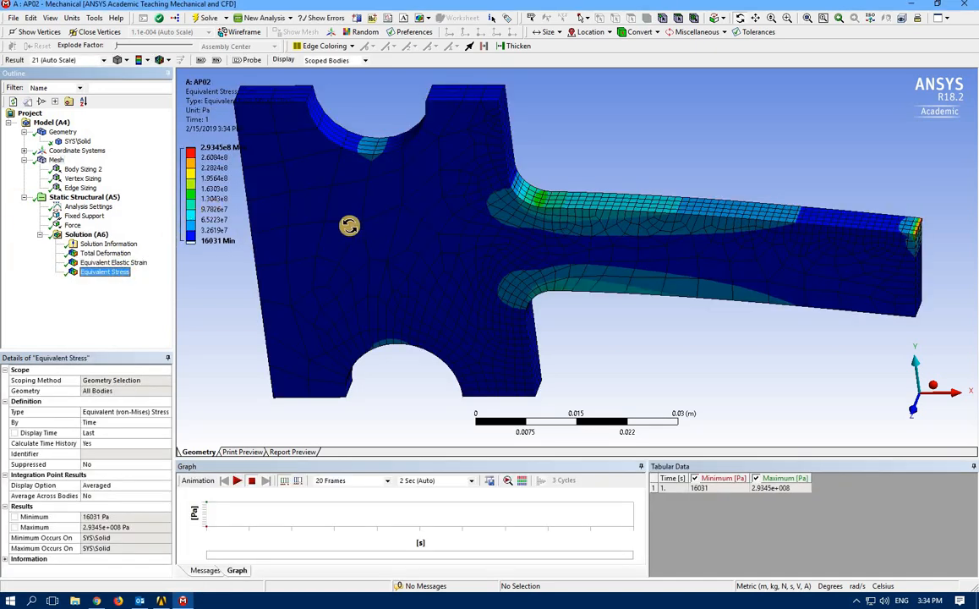
mouse_move(316, 203)
middle_down()
mouse_move(371, 191)
mouse_move(352, 188)
mouse_move(313, 223)
middle_up()
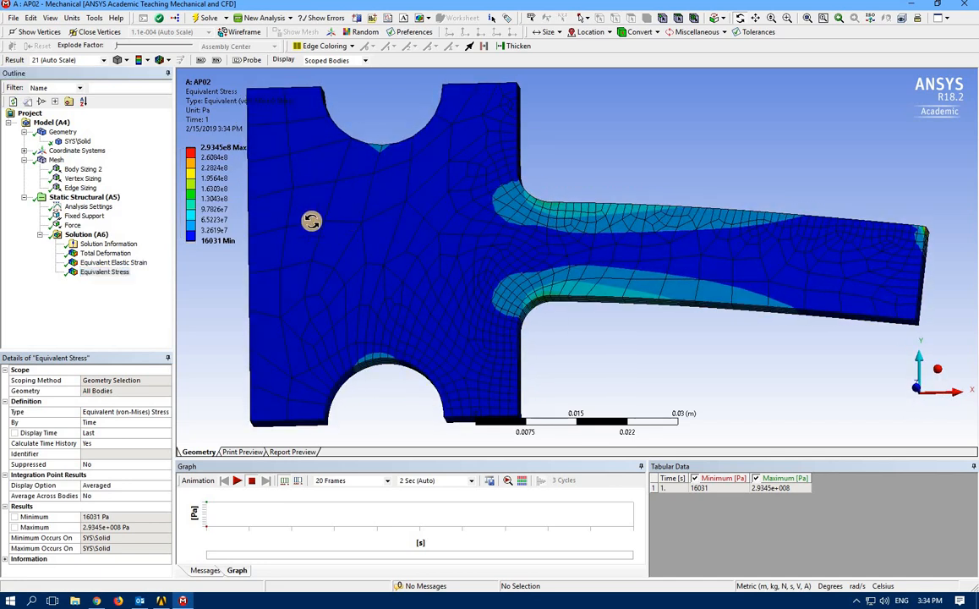
click(55, 160)
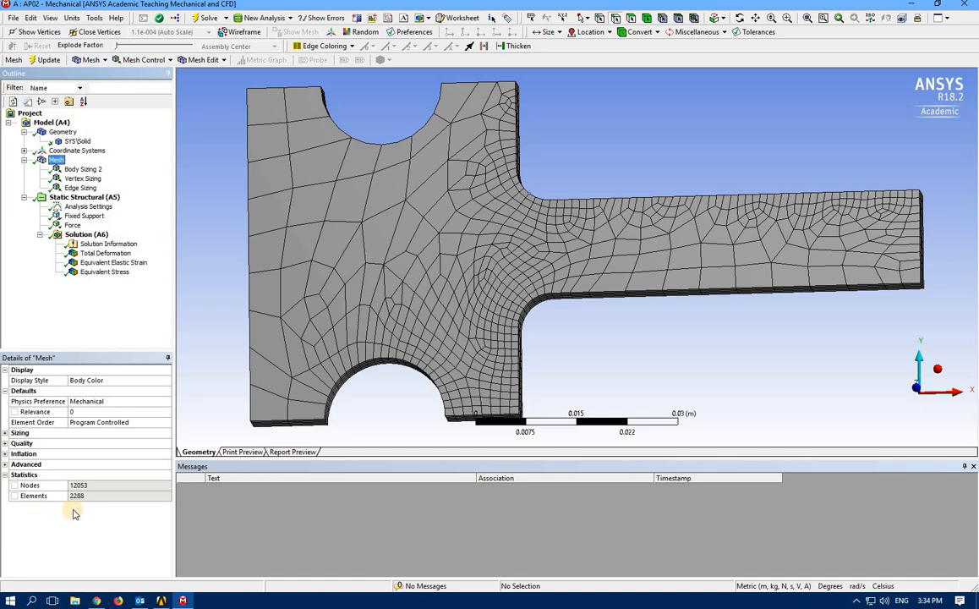
click(105, 272)
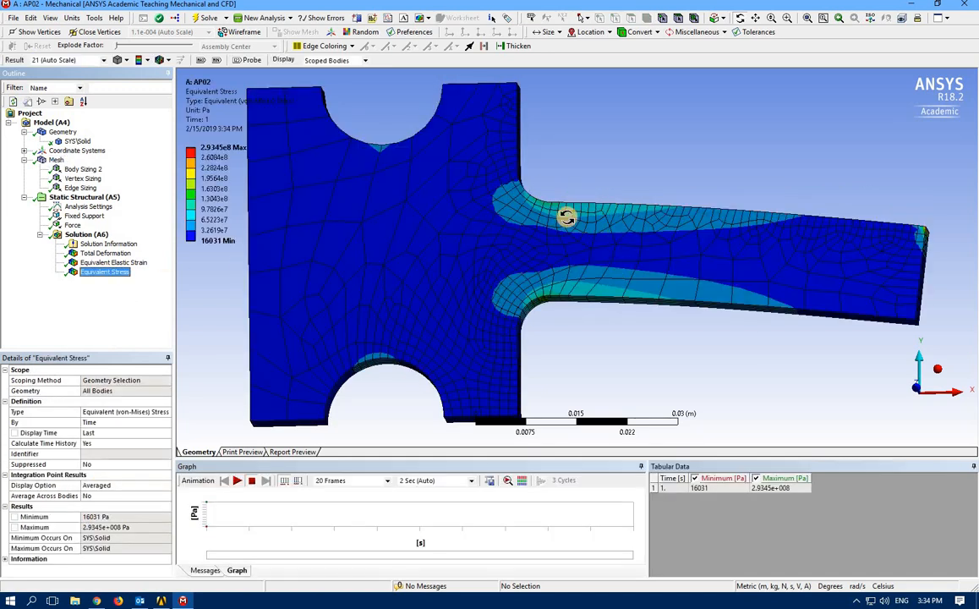
mouse_move(580, 235)
mouse_down()
mouse_move(573, 276)
mouse_move(585, 246)
mouse_up()
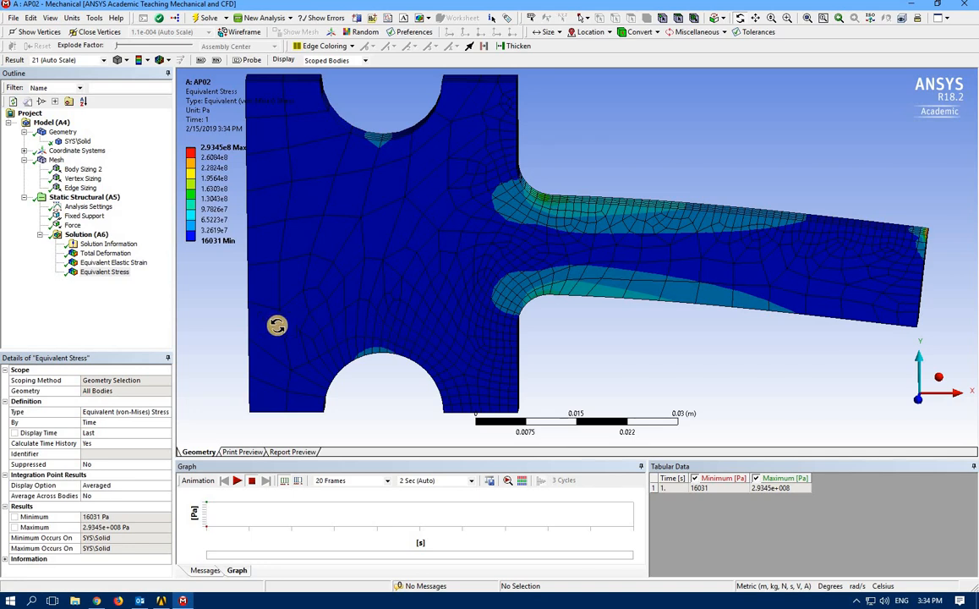
Insert a Refinement control under the mesh.
double_click(57, 160)
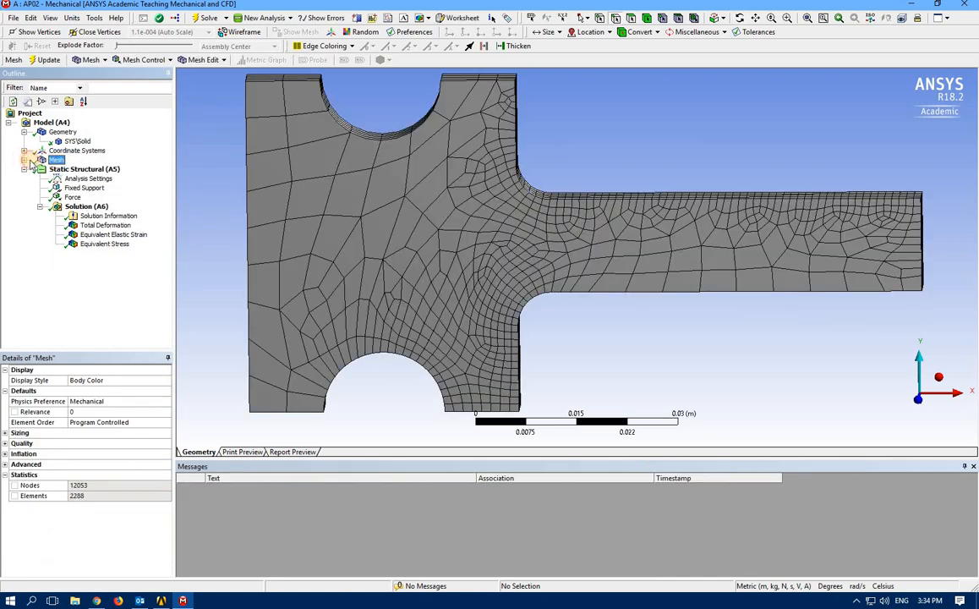
click(25, 160)
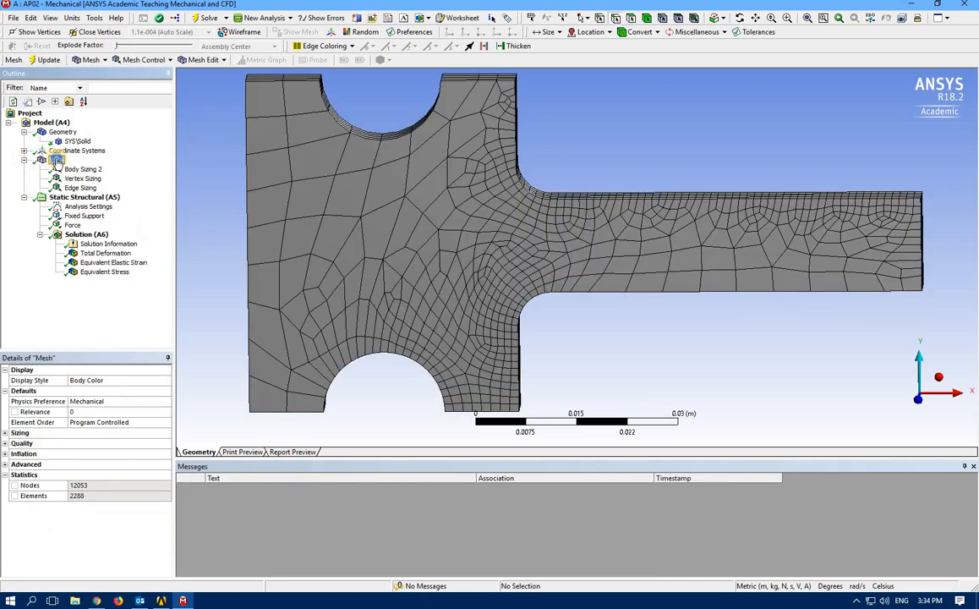
right_click(57, 161)
mouse_move(84, 165)
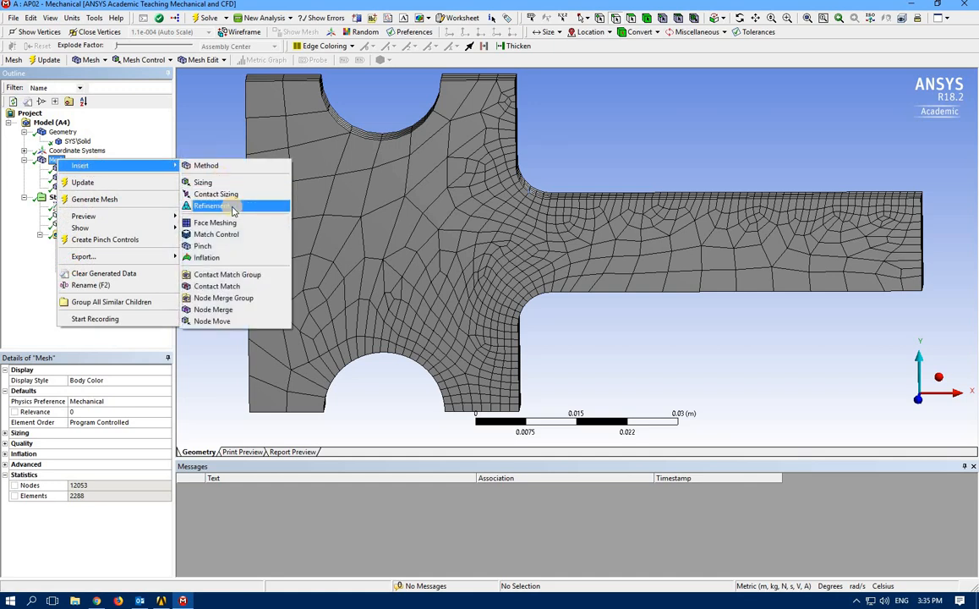
click(233, 210)
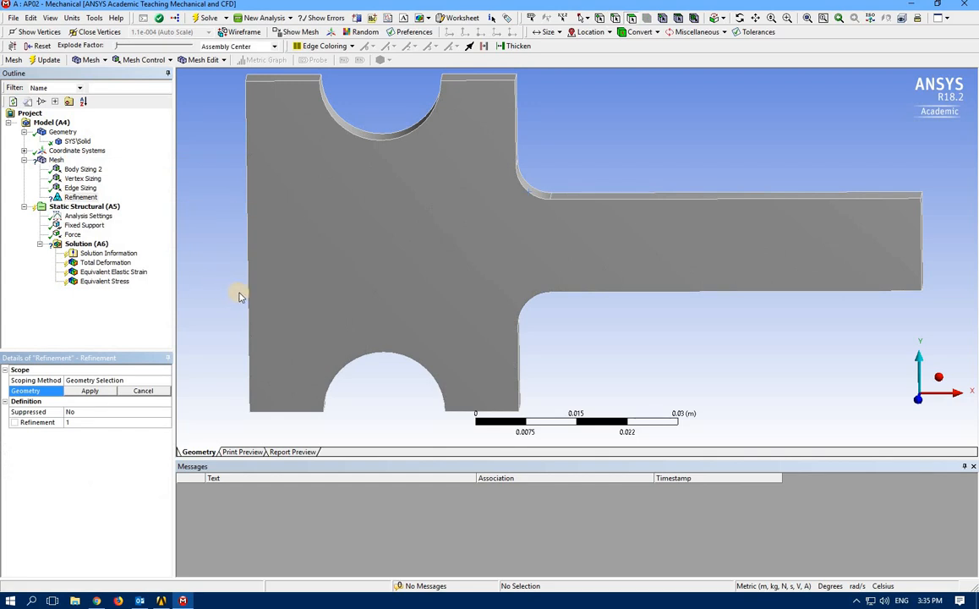
Scope the Refinement to five faces: both semicircular notch faces, both fillet faces and the arm's free end face.
click(361, 250)
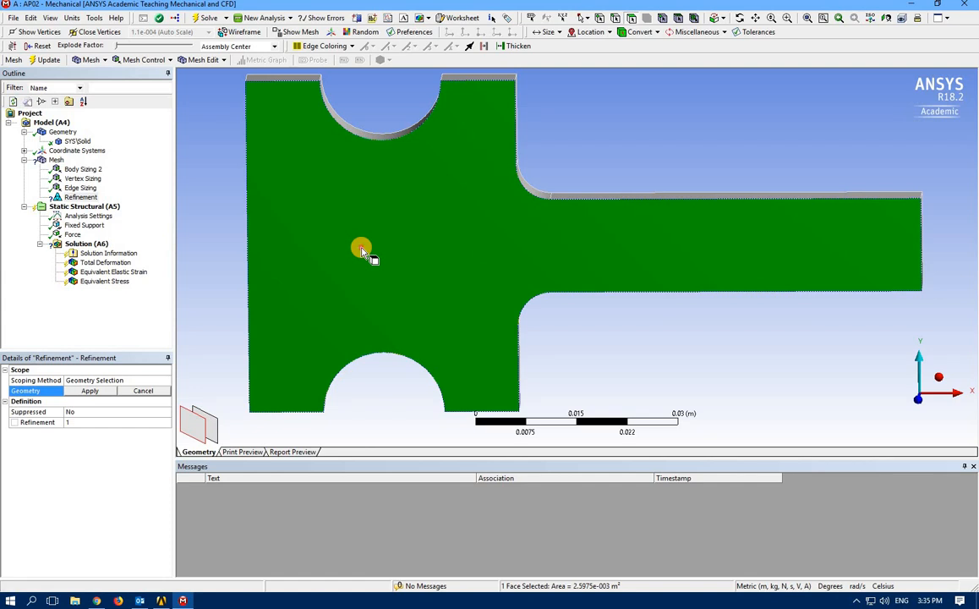
click(368, 136)
middle_drag(383, 283, 386, 234)
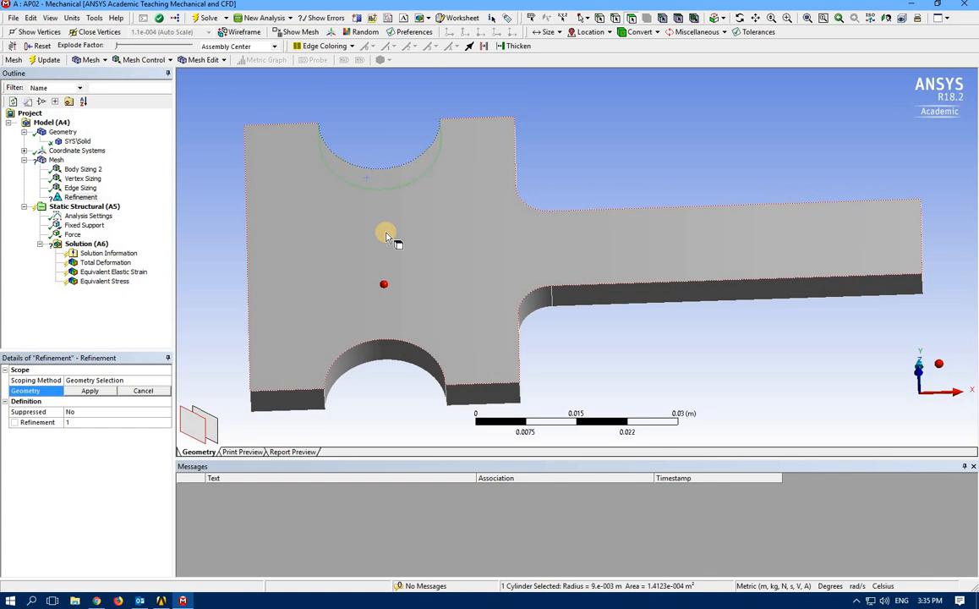
ctrl+click(382, 350)
middle_drag(425, 283, 427, 312)
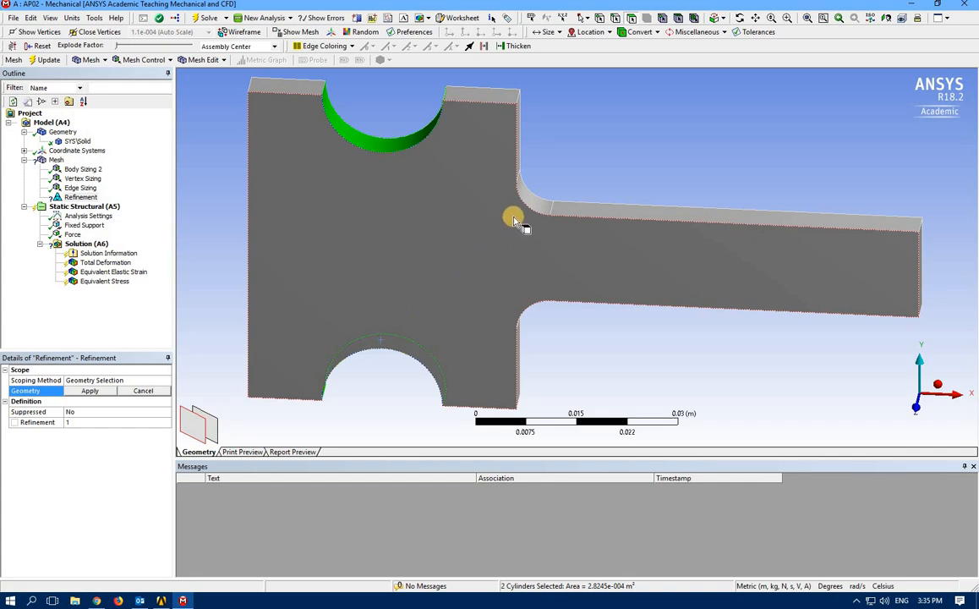
ctrl+click(531, 203)
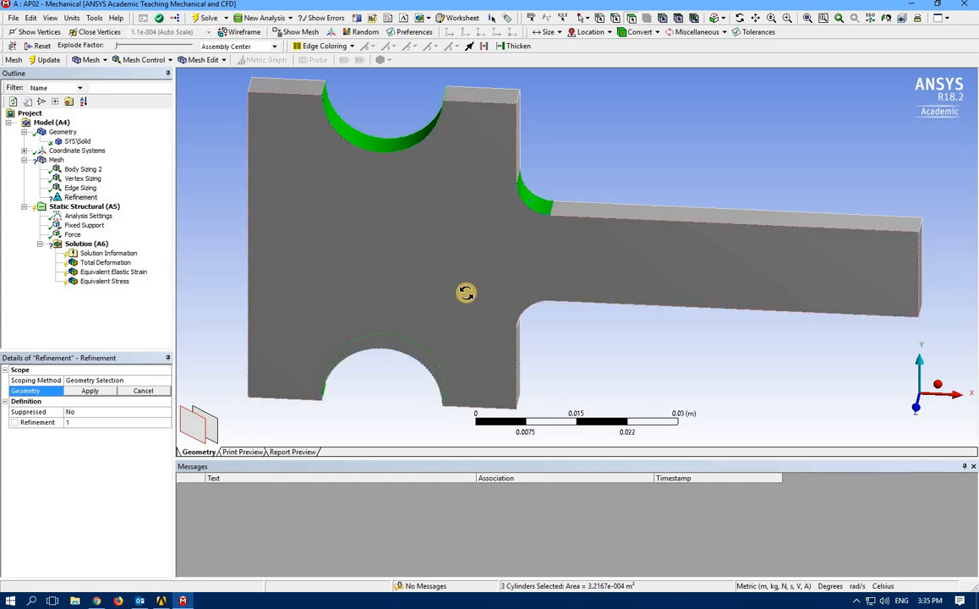
middle_drag(466, 292, 517, 324)
ctrl+click(531, 314)
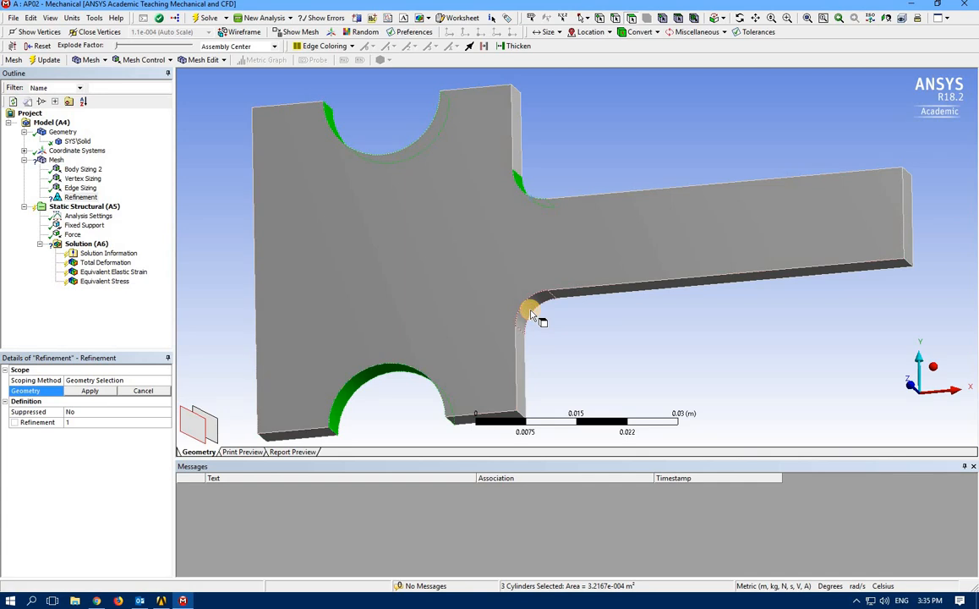
ctrl+click(907, 213)
middle_drag(621, 269, 635, 297)
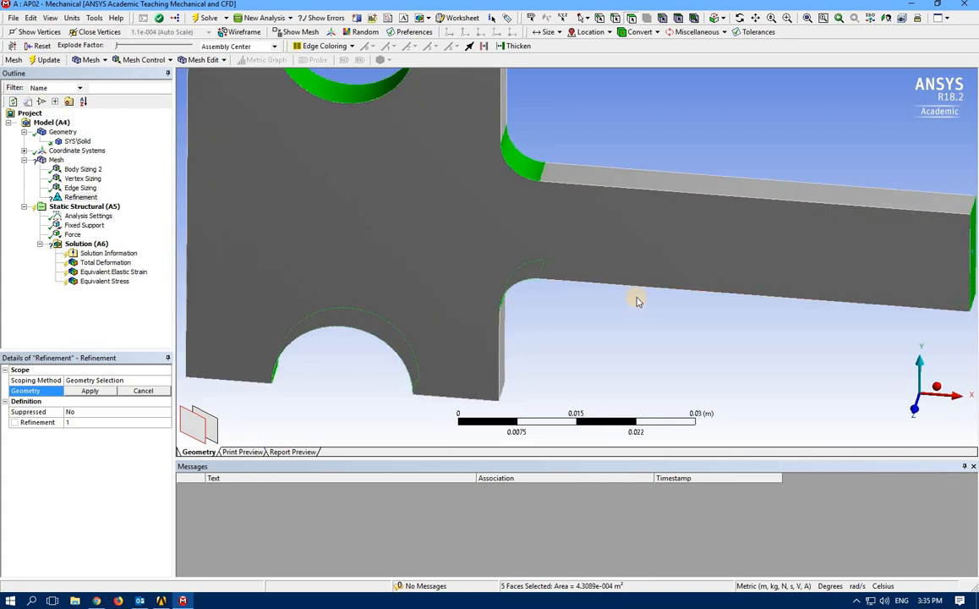
scroll(638, 302, down, 3)
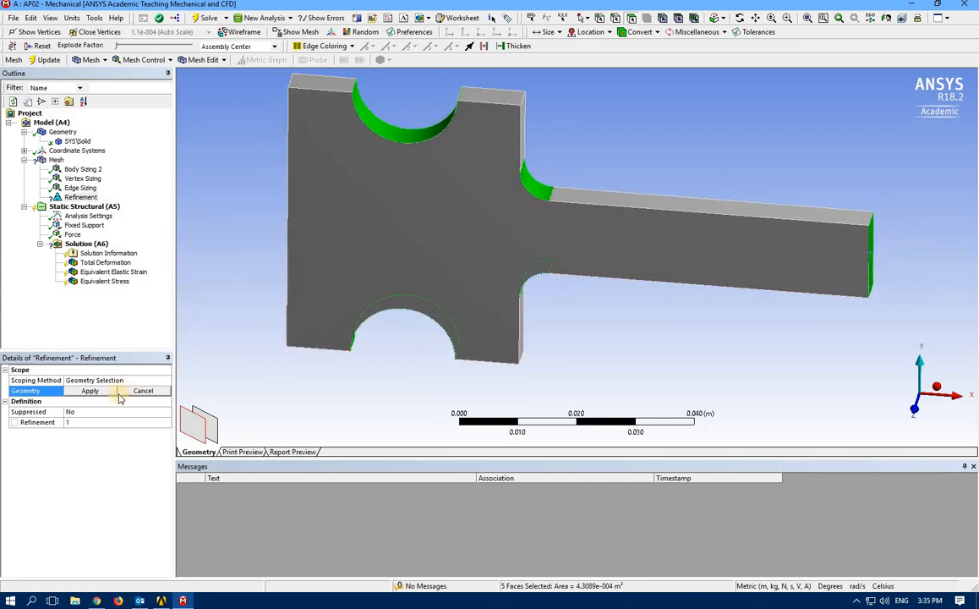
click(79, 392)
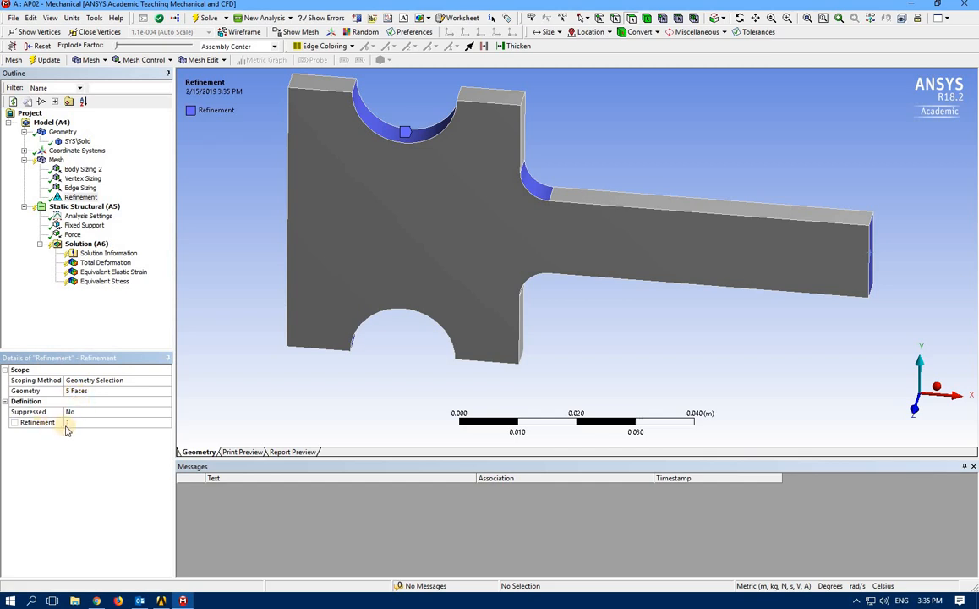
Set the Refinement level to 2 and regenerate the mesh.
click(70, 422)
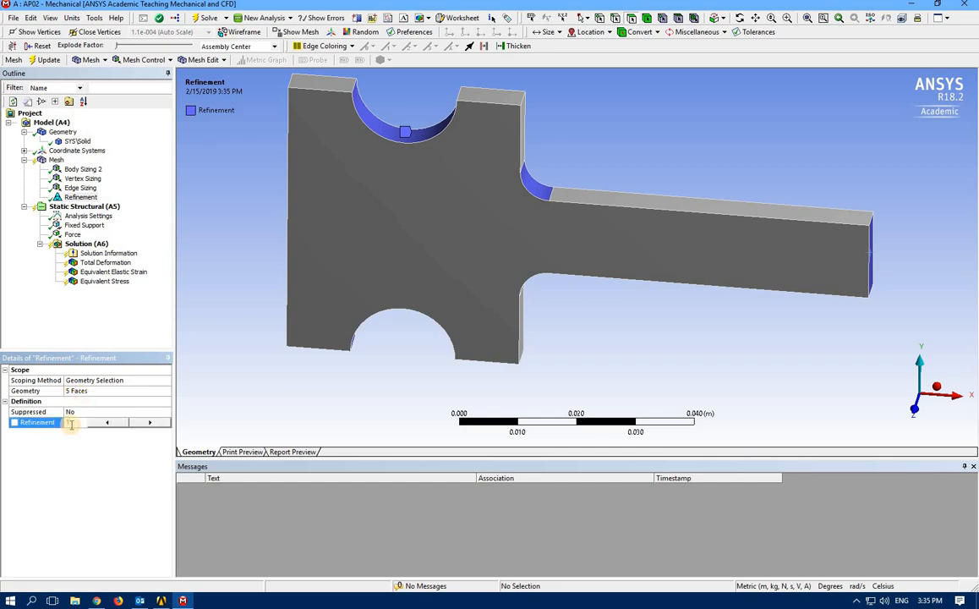
click(148, 423)
click(148, 424)
click(148, 423)
click(148, 423)
click(109, 425)
click(109, 425)
click(150, 423)
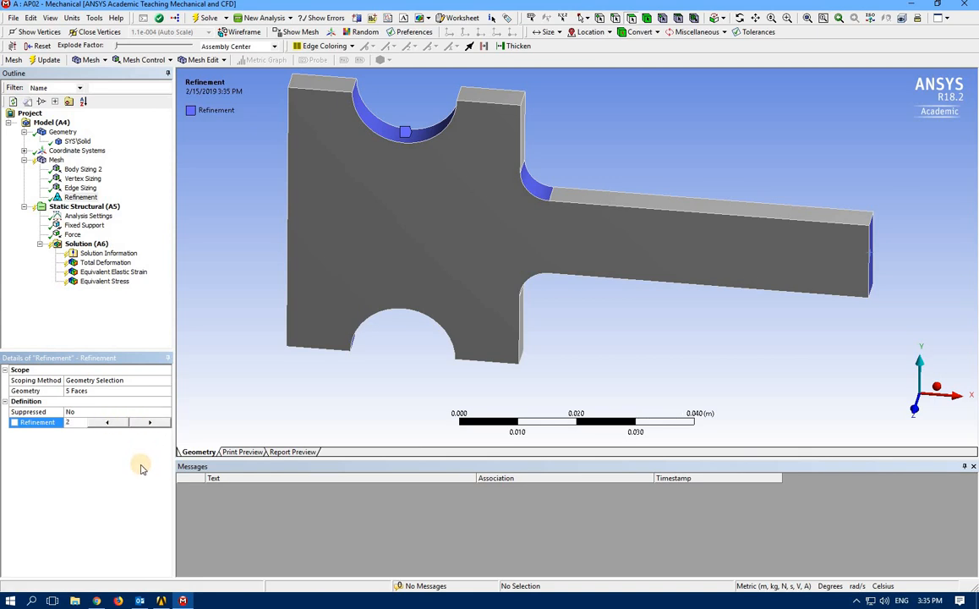
click(55, 160)
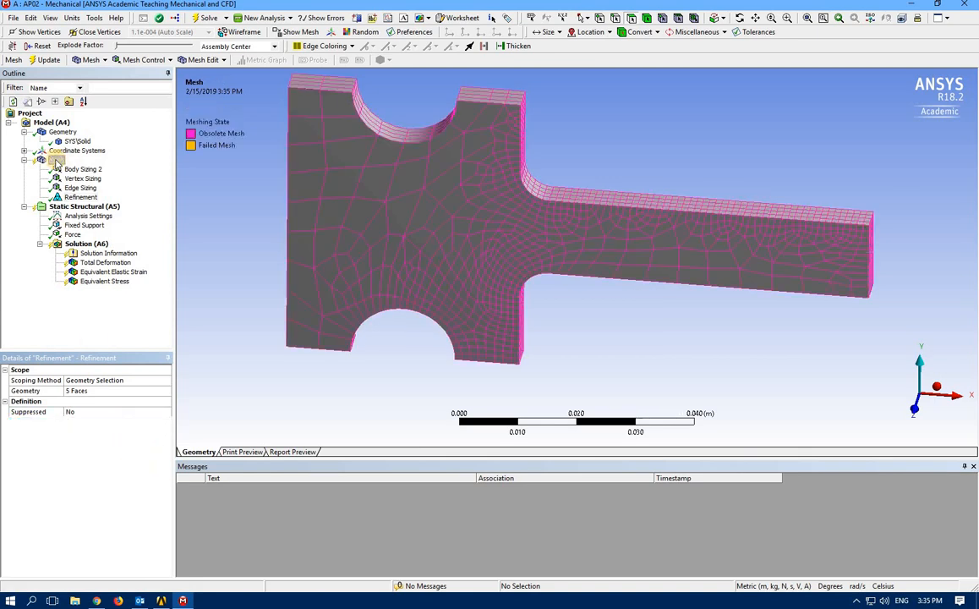
right_click(55, 163)
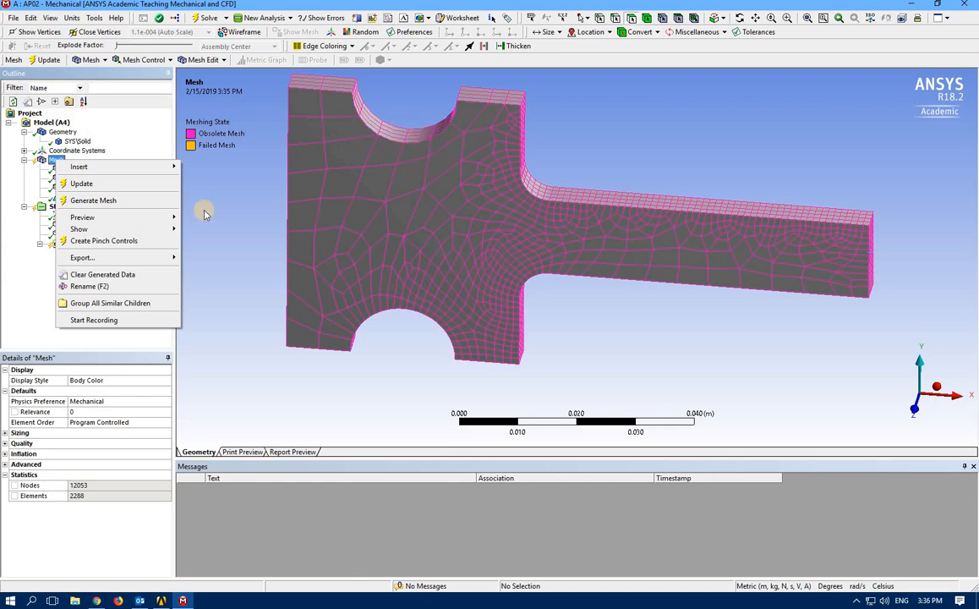
click(103, 201)
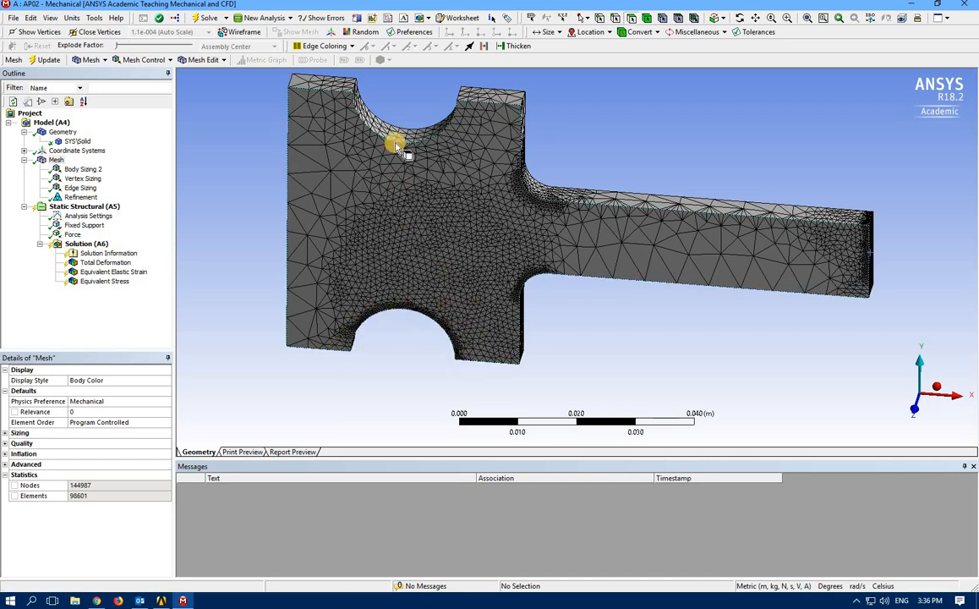
middle_drag(382, 136, 401, 103)
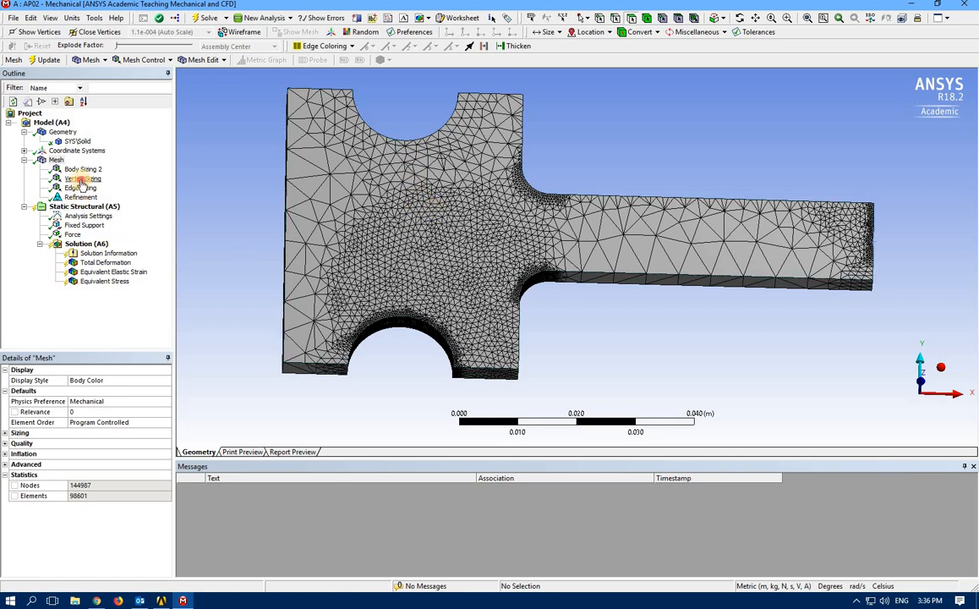
Delete the Body Sizing 2 sphere-of-influence control from the mesh.
click(80, 179)
click(80, 188)
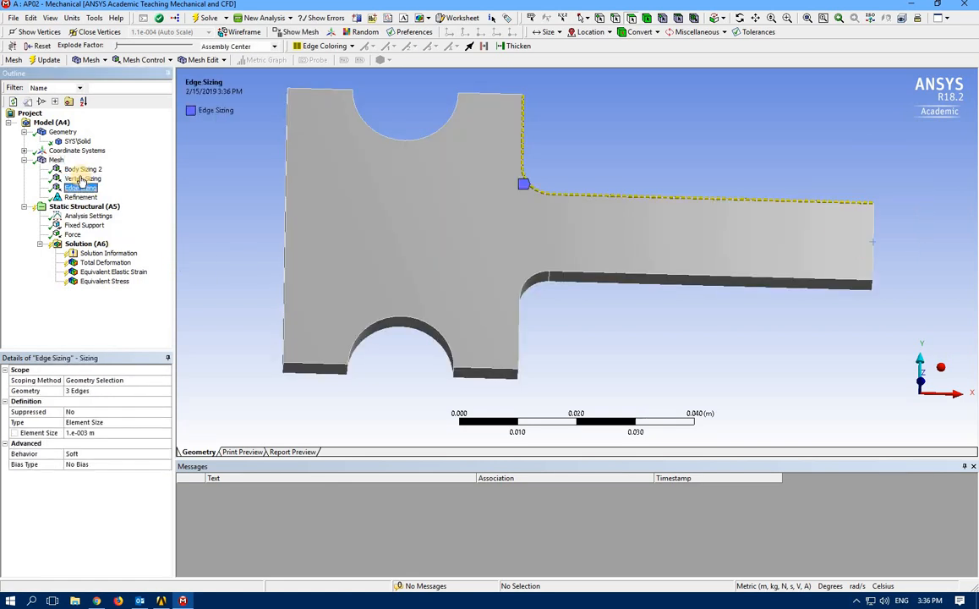
click(82, 170)
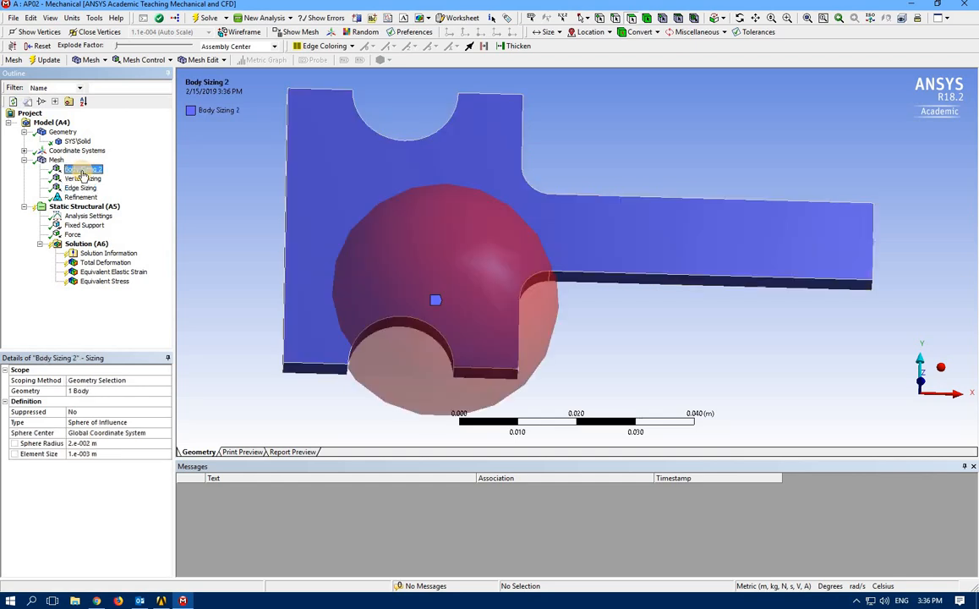
right_click(83, 172)
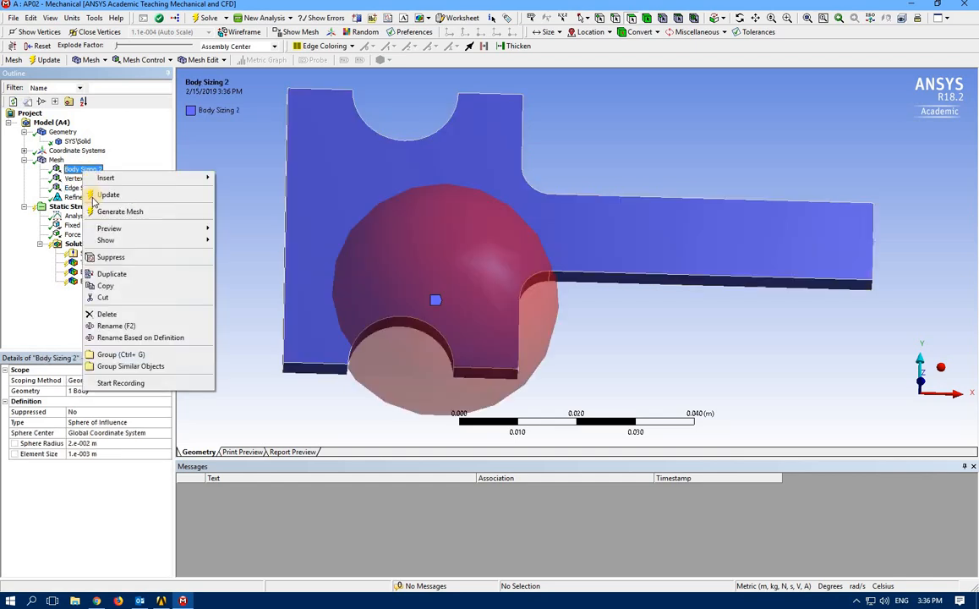
click(106, 314)
click(475, 343)
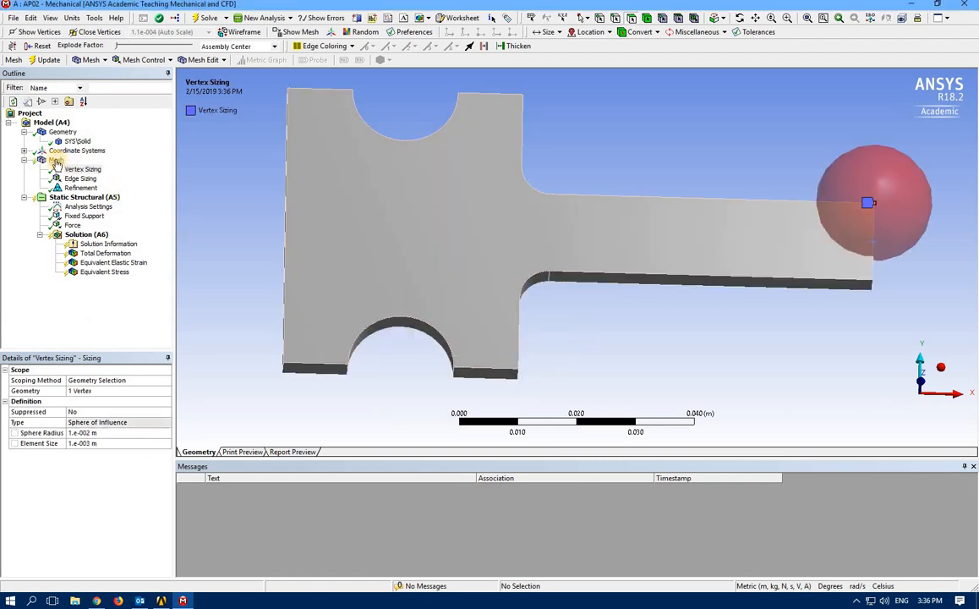
Solve the analysis and examine the Equivalent Stress distribution from several angles.
click(203, 17)
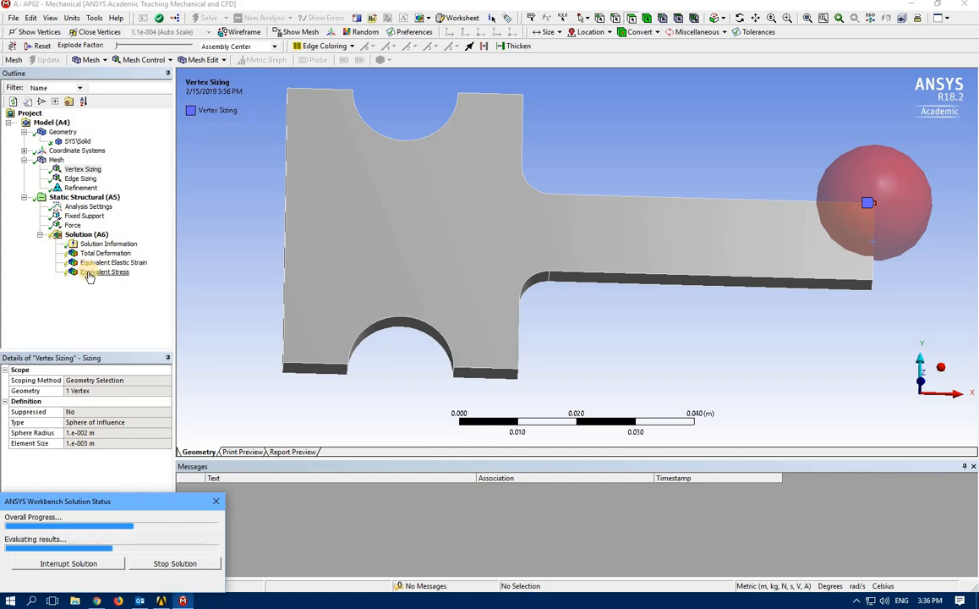
click(105, 271)
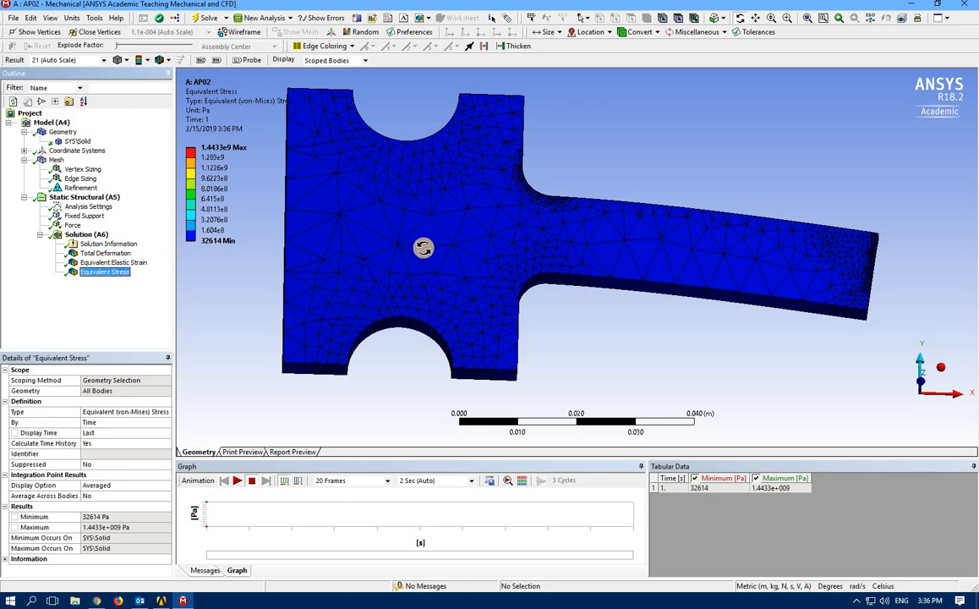
drag(433, 228, 184, 261)
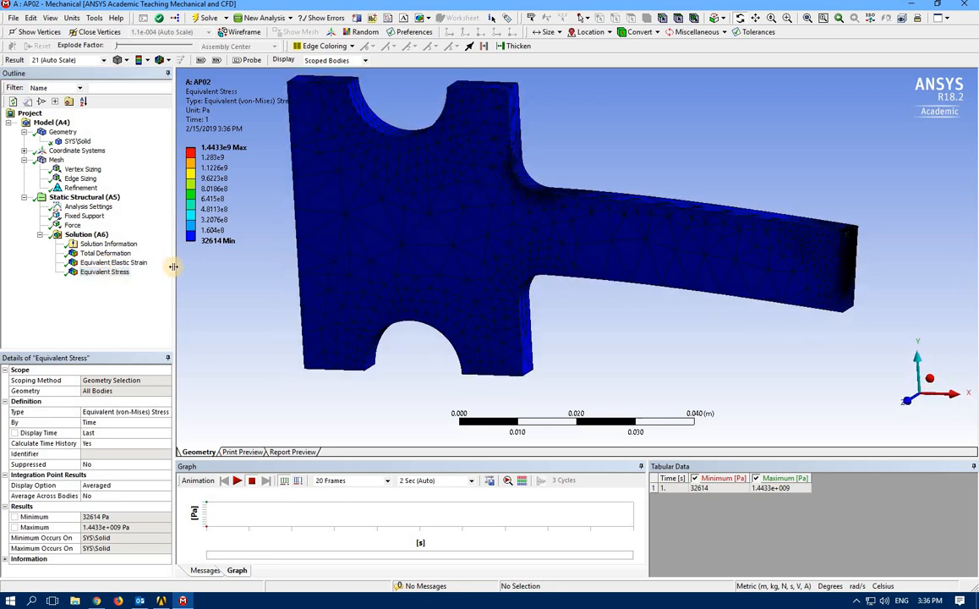
click(92, 273)
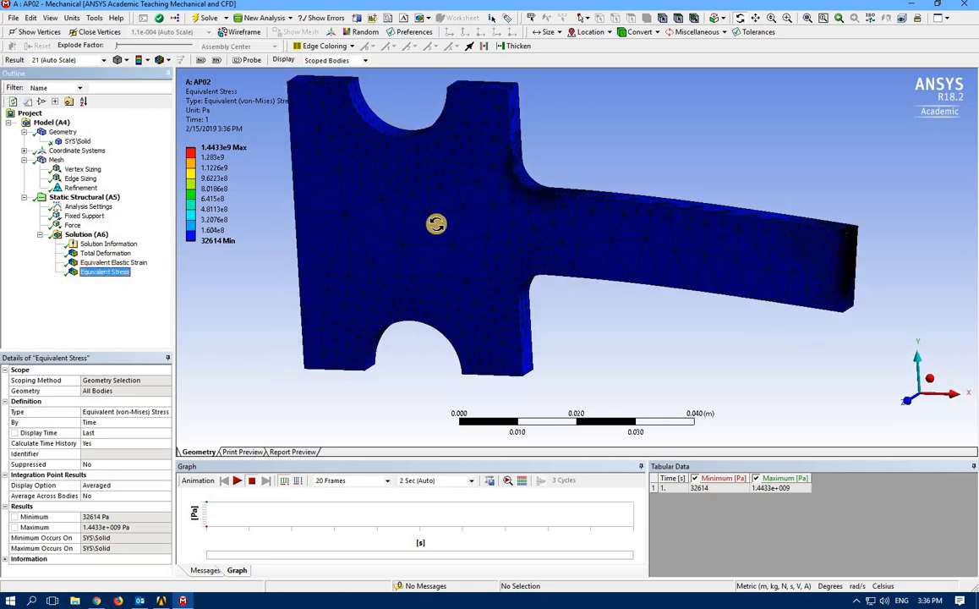
drag(396, 184, 459, 270)
Examine the Total Deformation and Equivalent Elastic Strain results and compare them with the Equivalent Stress plot.
click(102, 253)
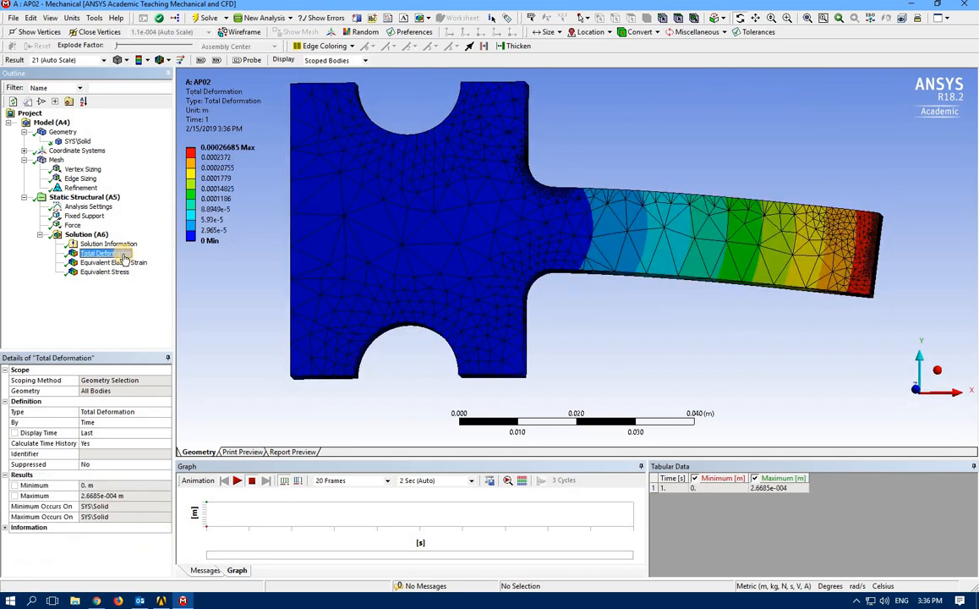
click(119, 263)
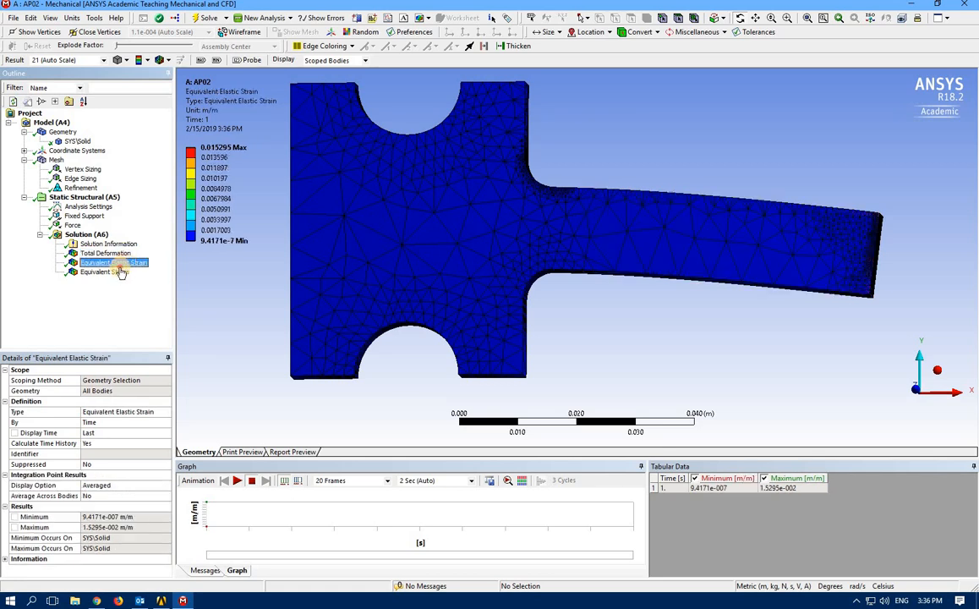
click(105, 271)
drag(422, 211, 260, 257)
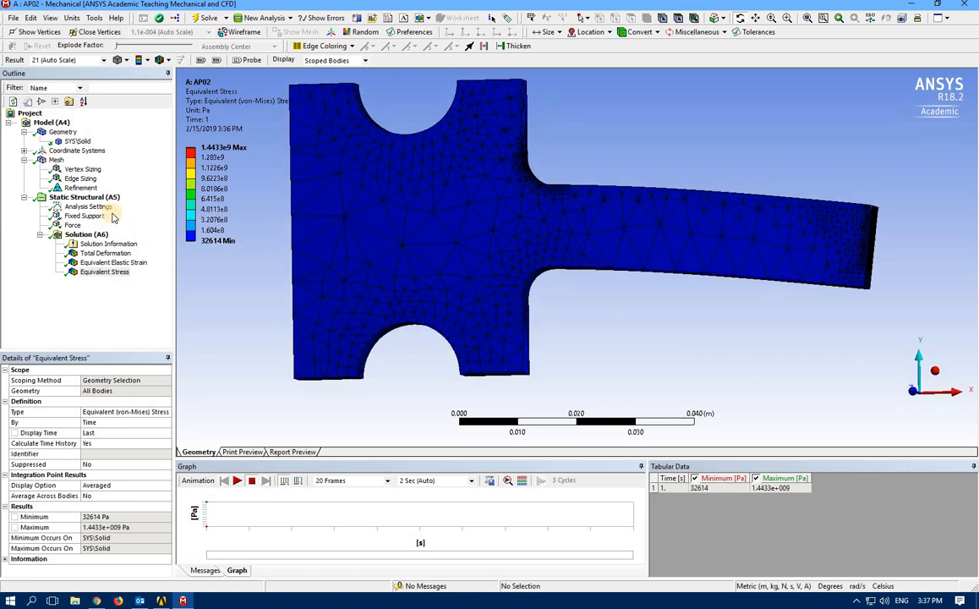
mouse_move(372, 343)
mouse_down()
mouse_move(403, 265)
mouse_move(353, 260)
mouse_move(358, 355)
mouse_up()
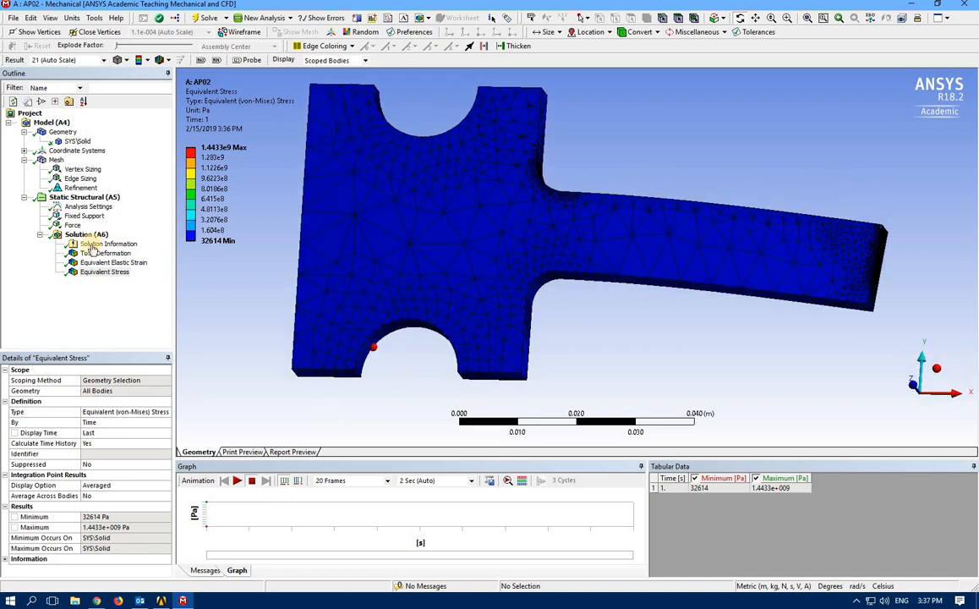
Set the Refinement level on the five faces to 3 and regenerate the mesh.
click(80, 187)
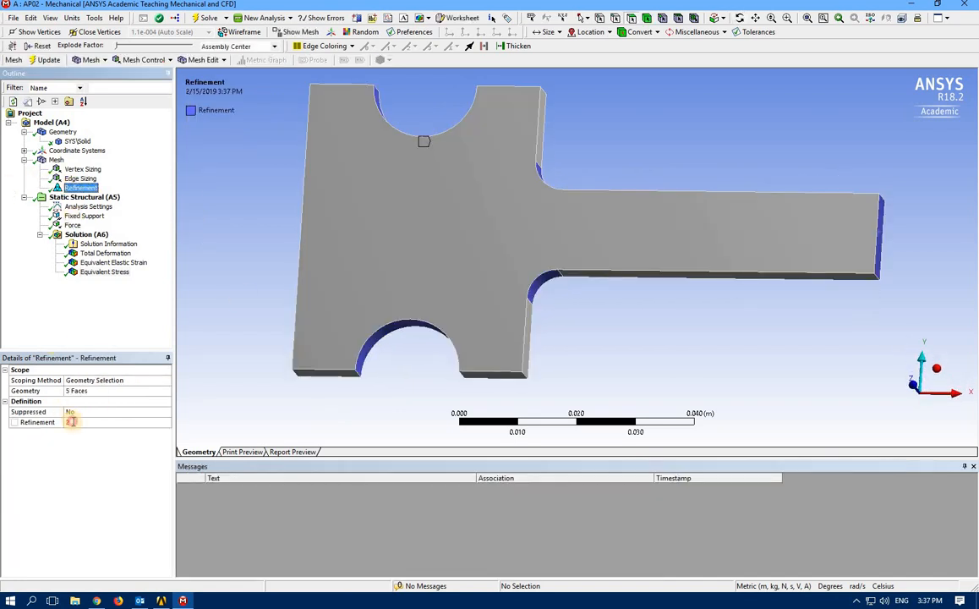
click(68, 421)
click(152, 422)
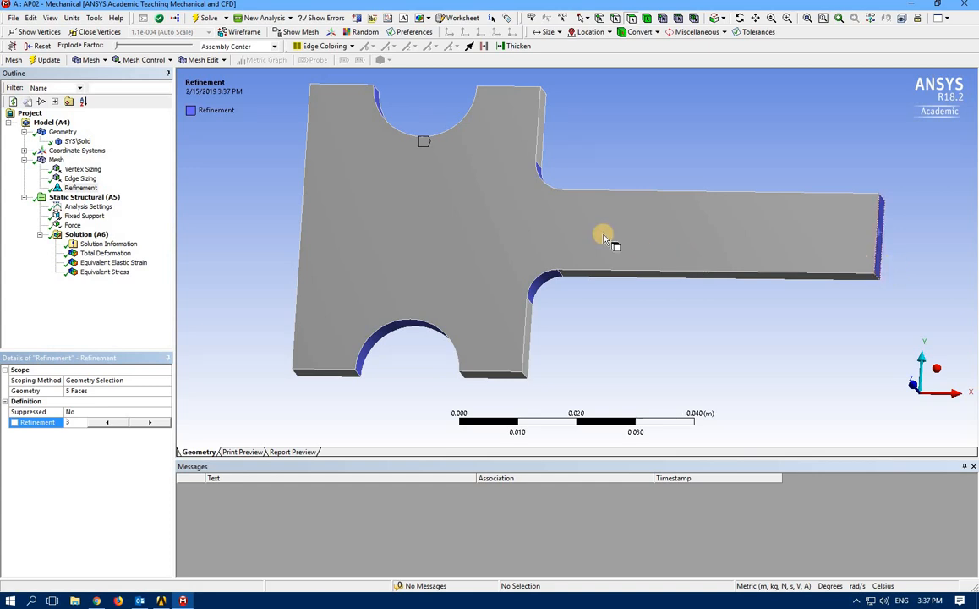
click(55, 160)
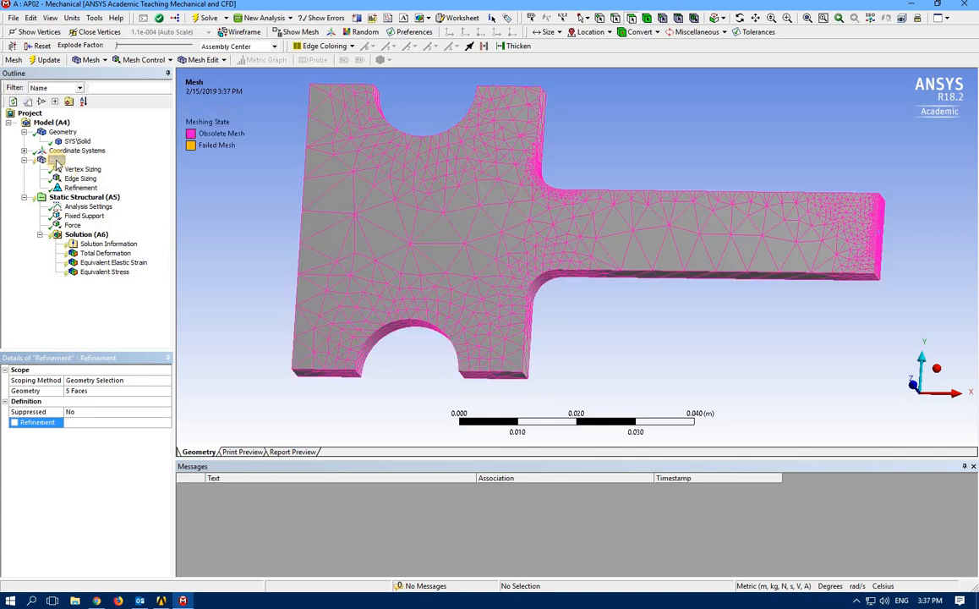
right_click(55, 160)
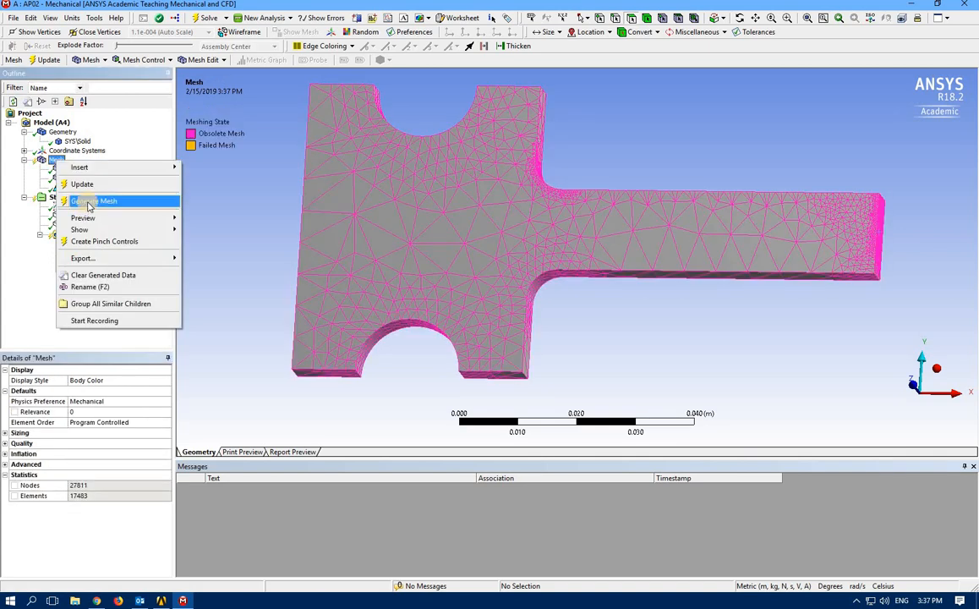
click(89, 201)
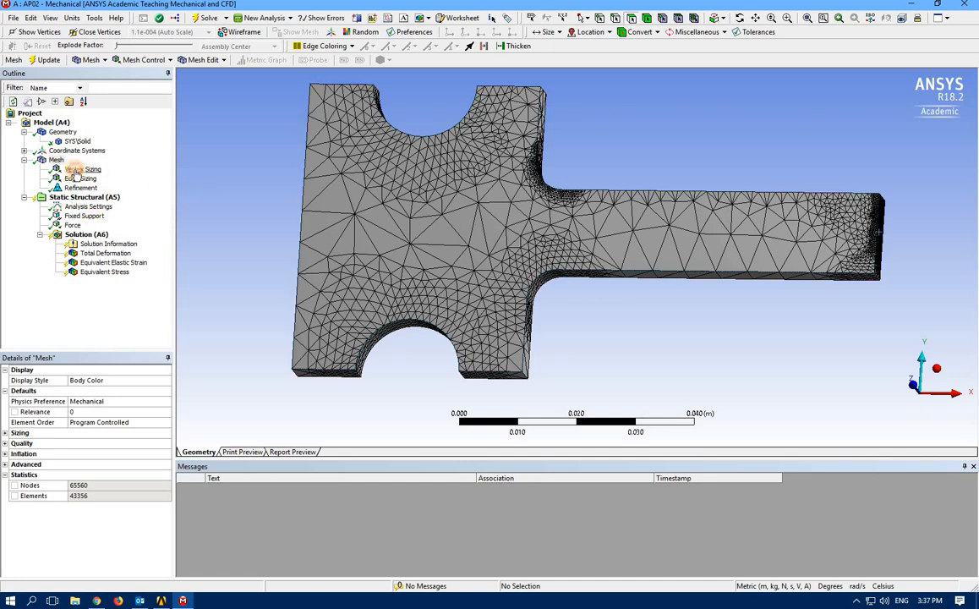
Delete the Edge Sizing control on the three upper edges from the mesh.
click(75, 170)
click(76, 179)
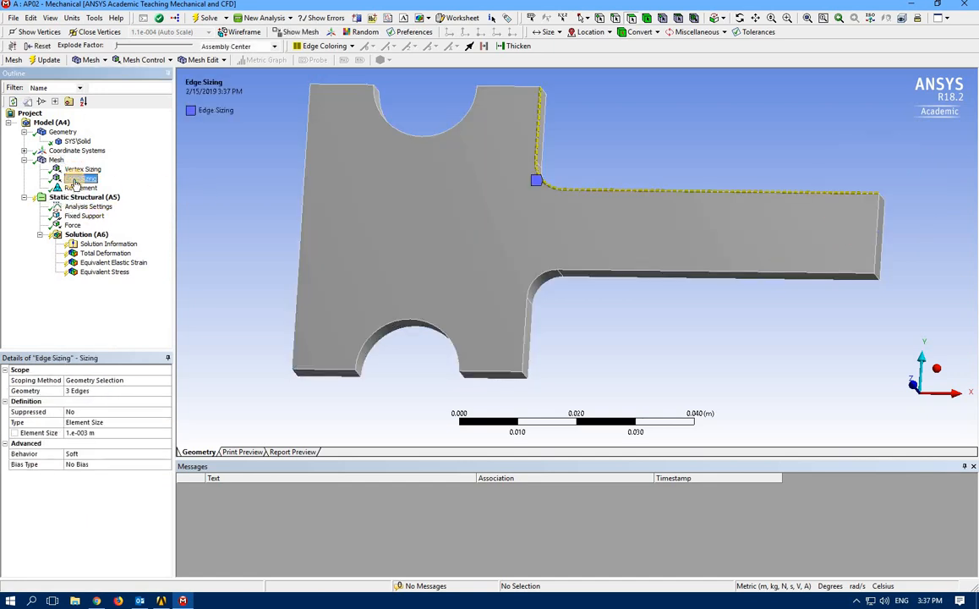
right_click(76, 180)
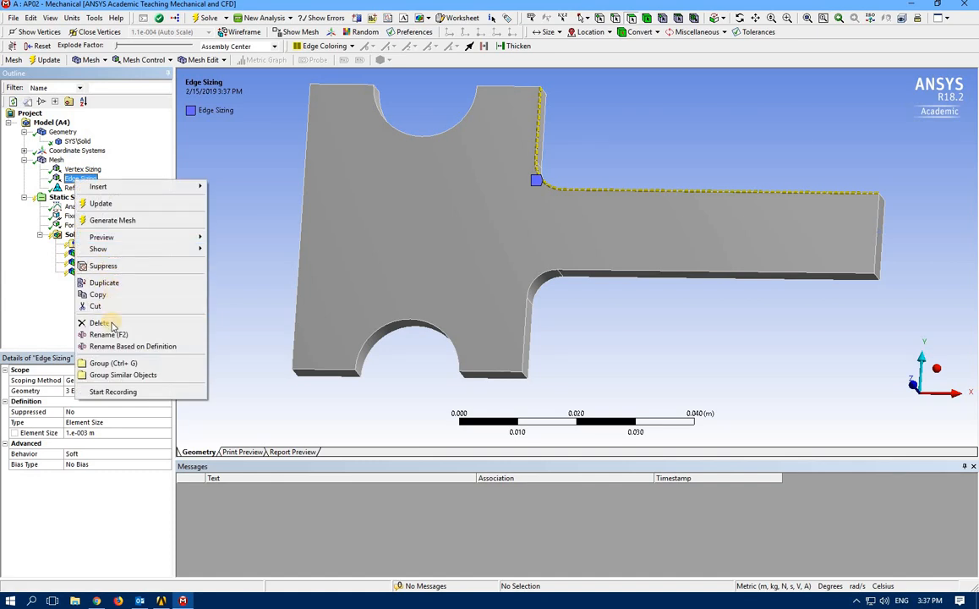
key(Return)
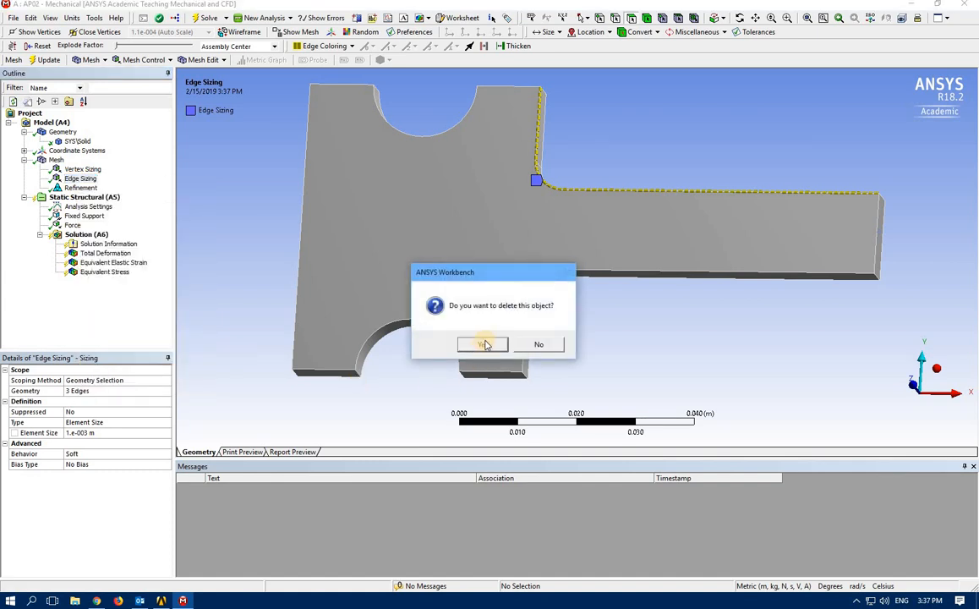
click(484, 345)
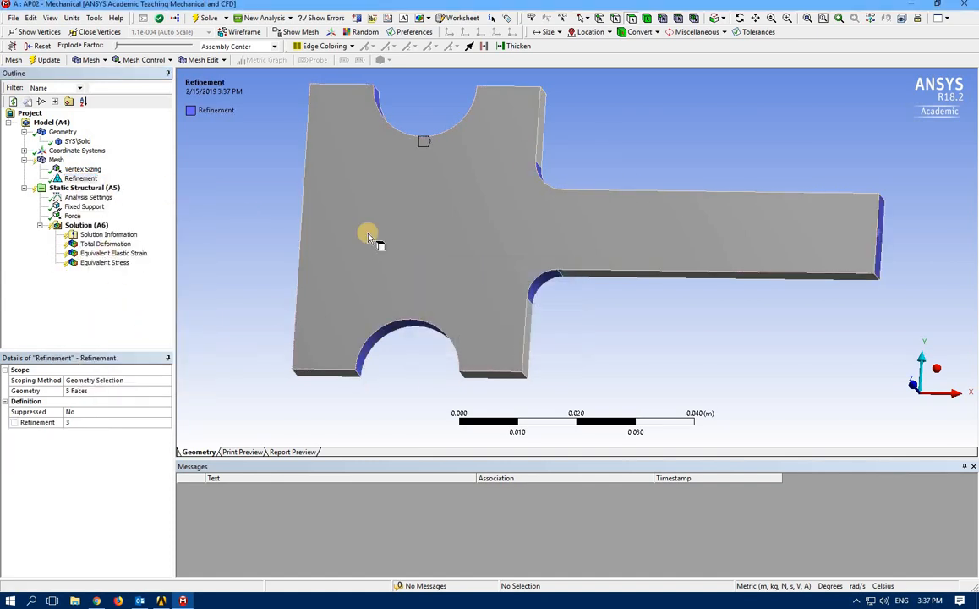
Solve the analysis and inspect the Vertex Sizing control and the mesh generated with the level 3 face refinement.
click(84, 170)
click(85, 169)
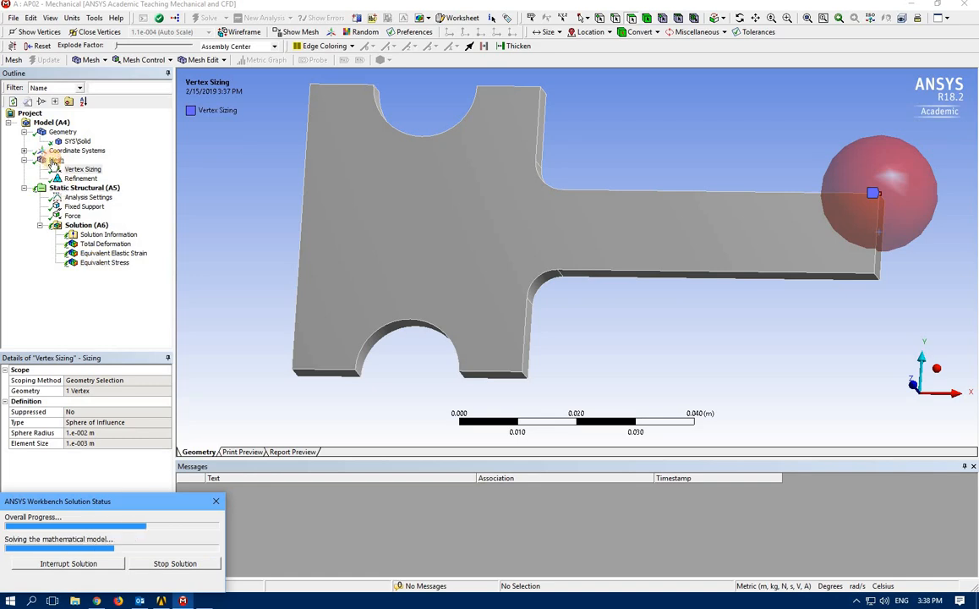
click(54, 161)
middle_drag(452, 248, 460, 269)
middle_drag(458, 291, 448, 213)
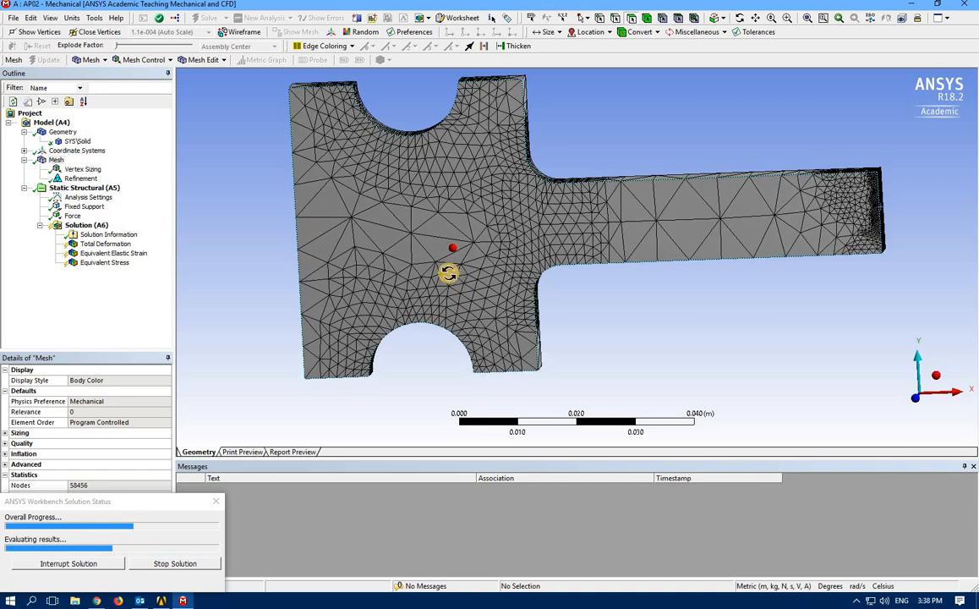
Examine the Equivalent Stress distribution on the whole plate and close up at the arm end's upper edge.
click(102, 265)
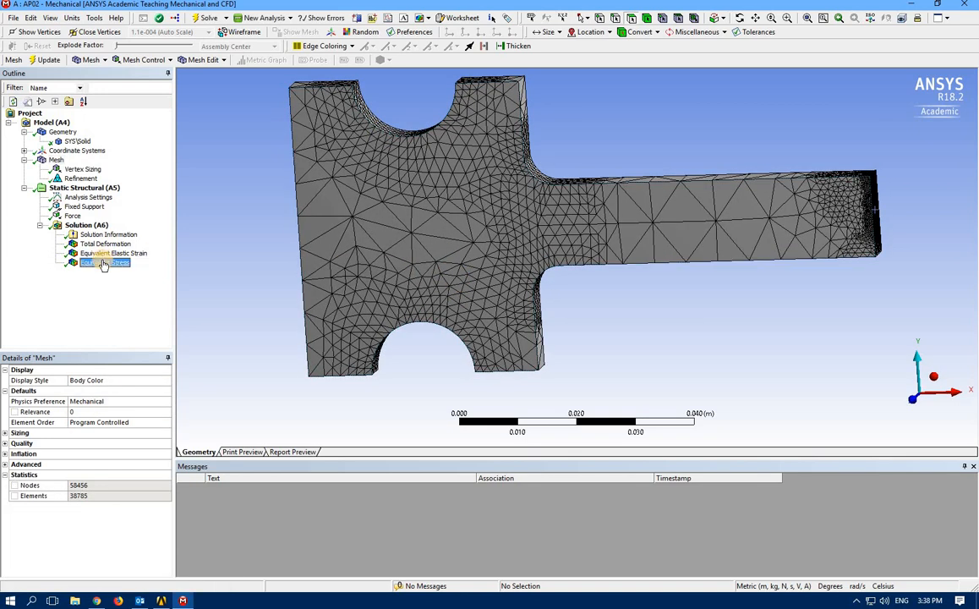
middle_drag(335, 167, 833, 218)
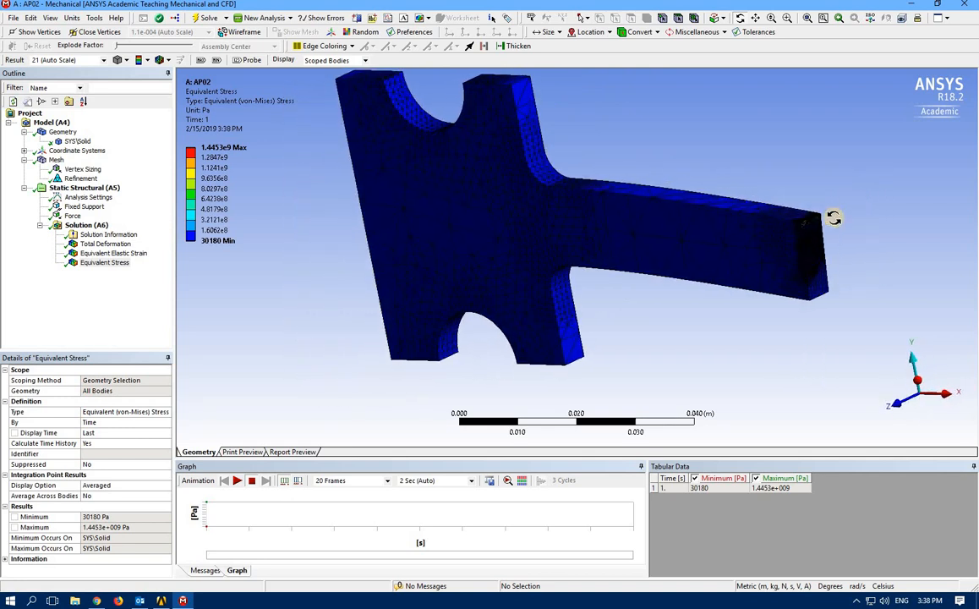
click(786, 19)
drag(779, 195, 835, 249)
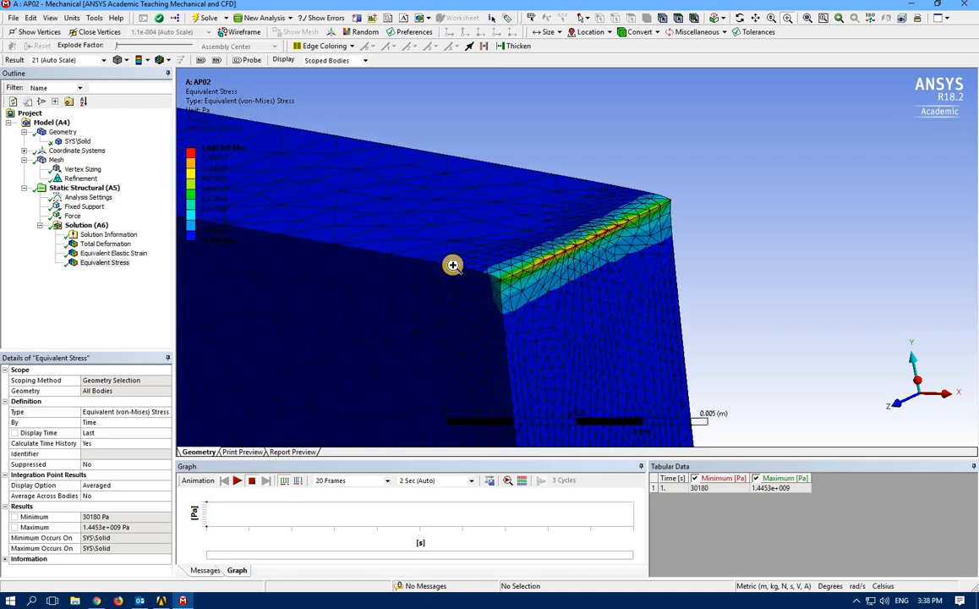
scroll(453, 265, down, 2)
scroll(452, 264, down, 3)
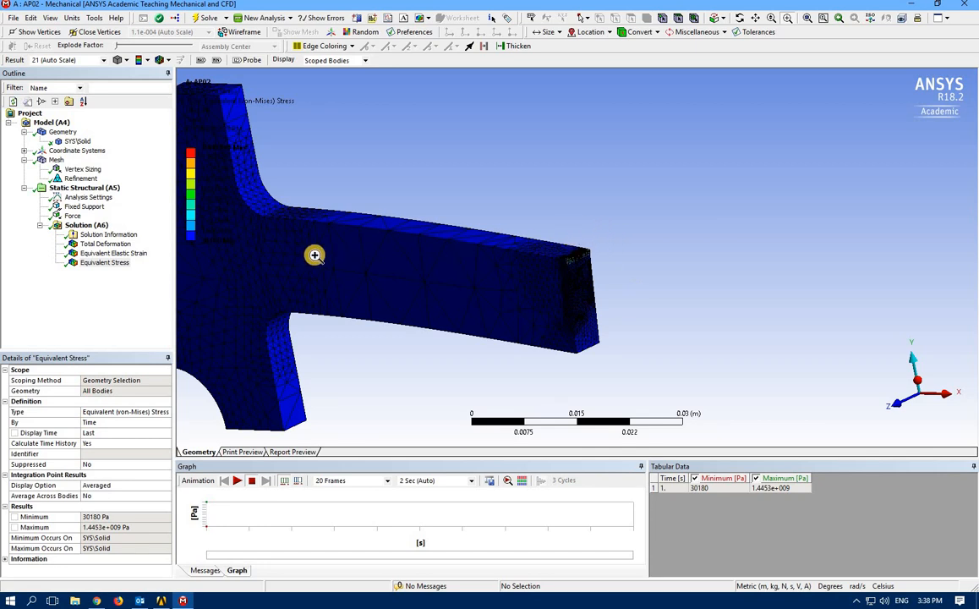
scroll(314, 255, down, 4)
middle_drag(311, 256, 419, 232)
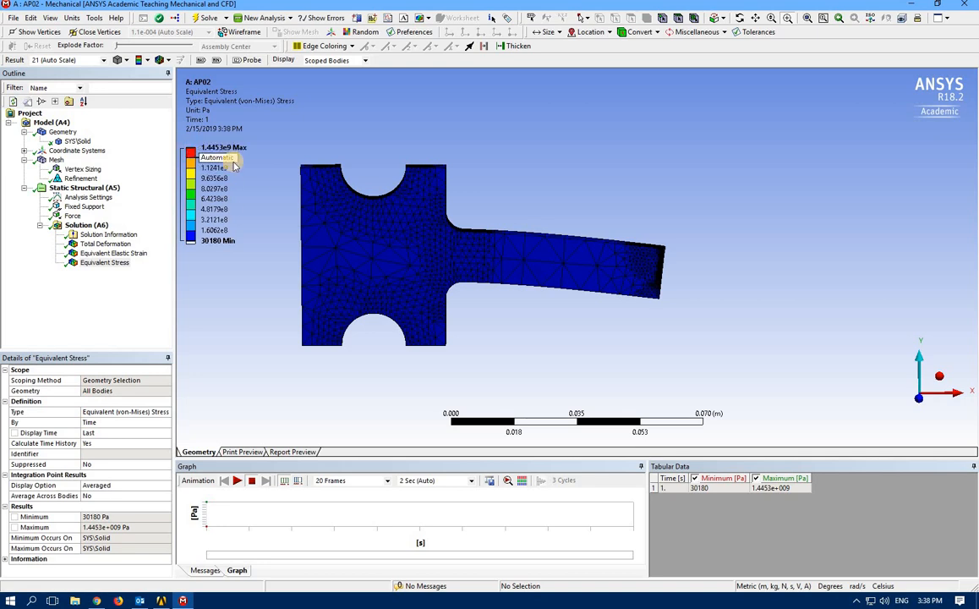
Delete the Refinement and Vertex Sizing controls from the mesh.
right_click(71, 179)
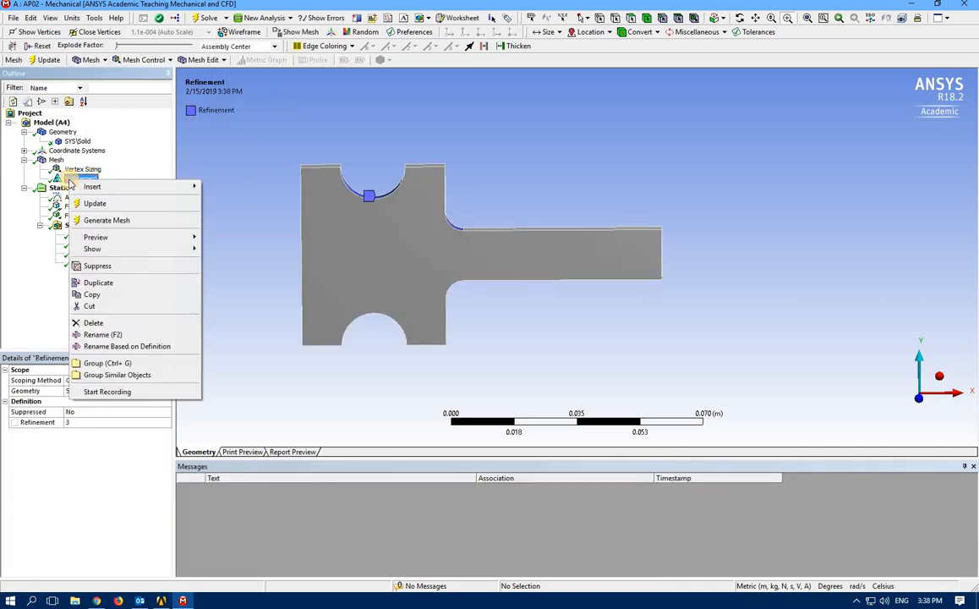
click(92, 323)
click(494, 350)
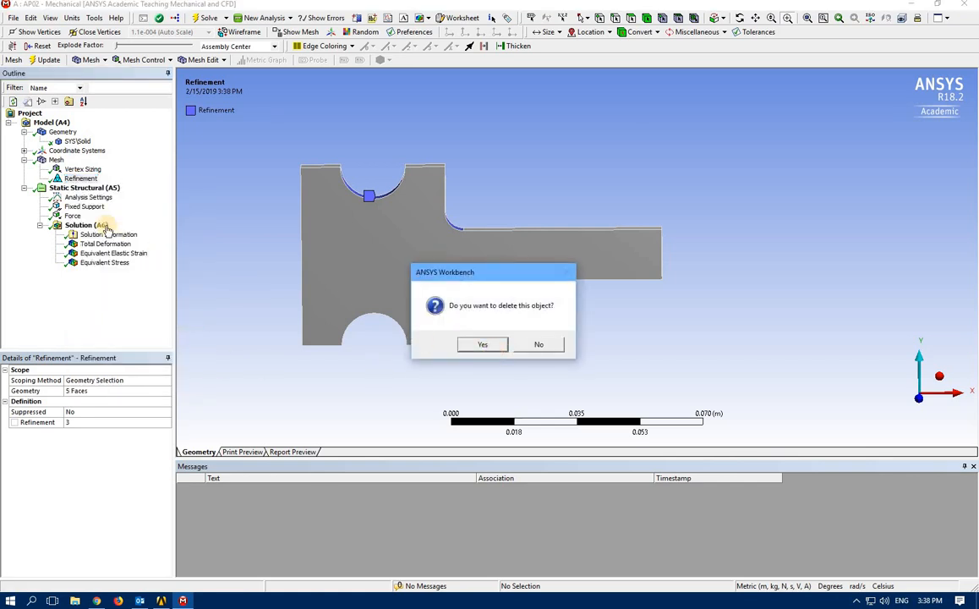
click(82, 170)
right_click(82, 170)
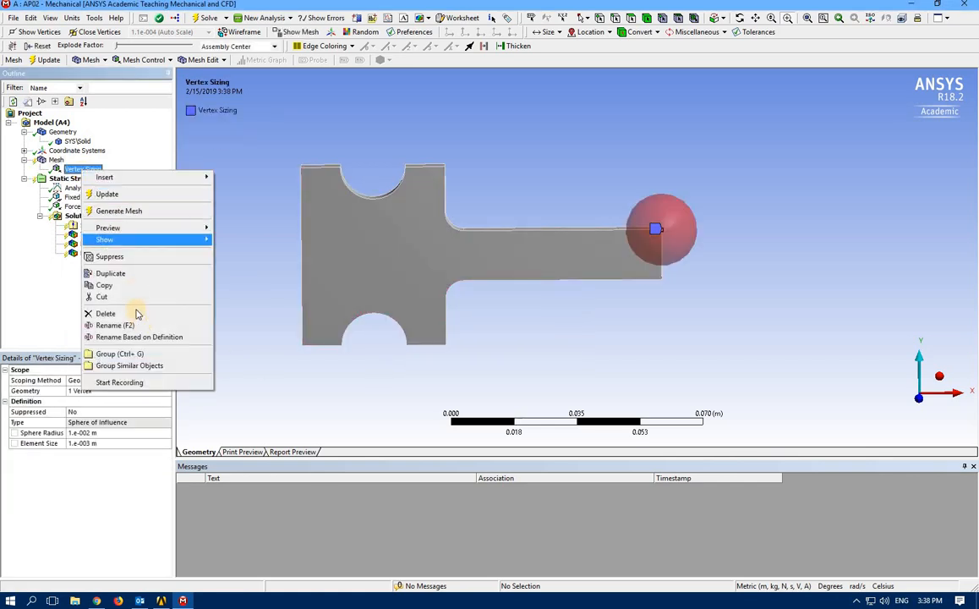
click(189, 319)
click(456, 346)
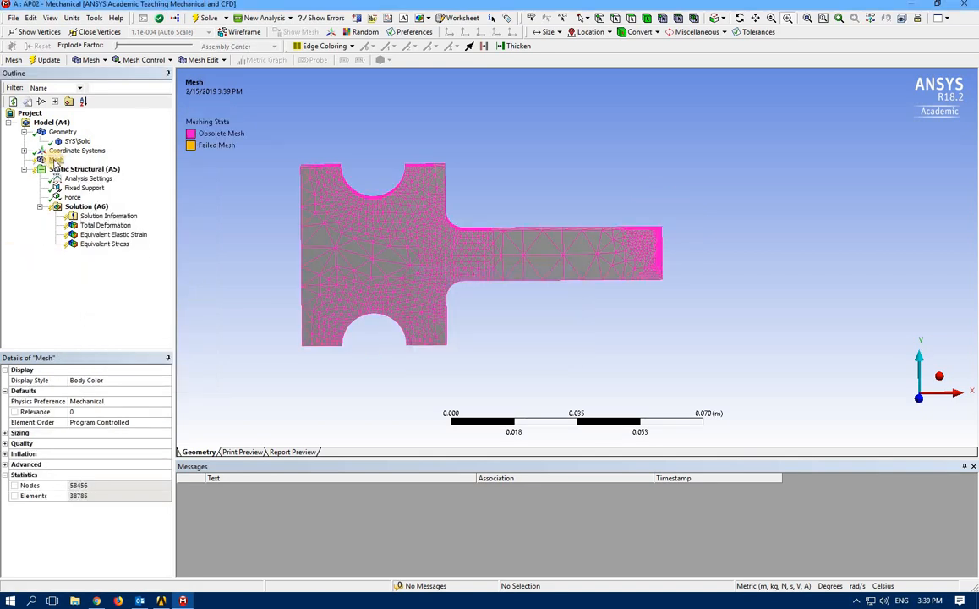
Solve the analysis with the default mesh and examine the Equivalent Stress distribution.
right_click(56, 161)
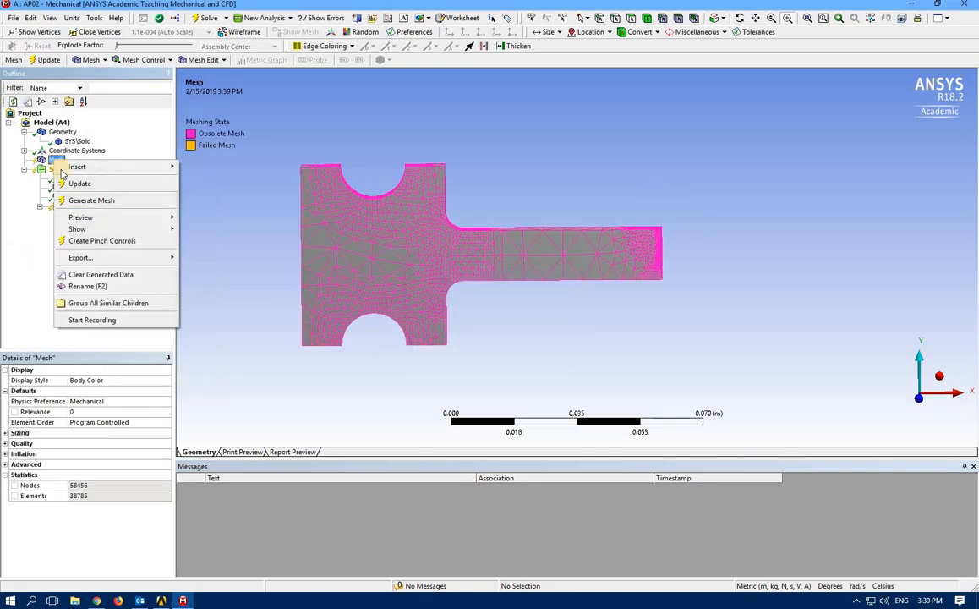
click(207, 23)
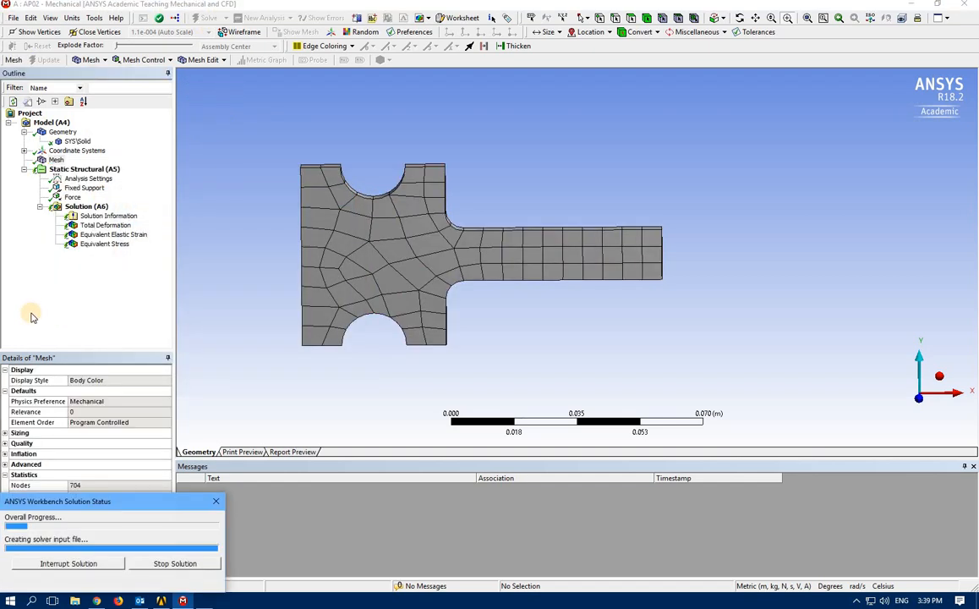
click(91, 244)
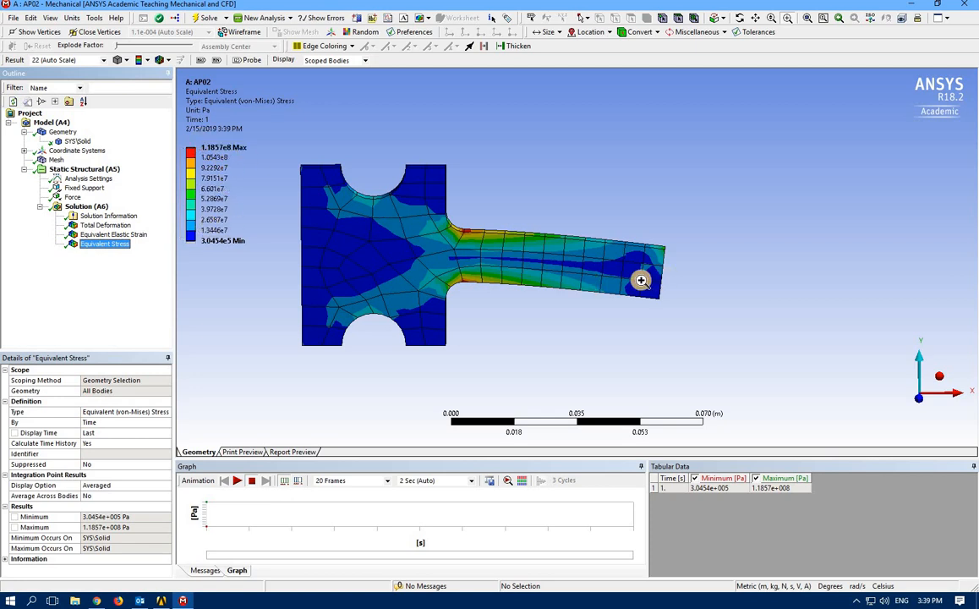
drag(616, 284, 478, 223)
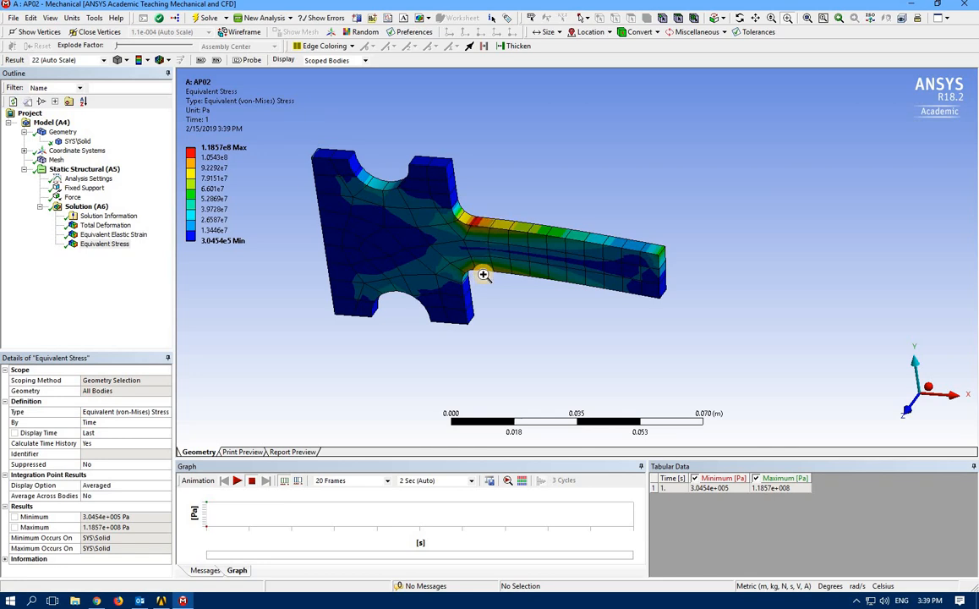
Insert a mesh Refinement control and select the two semicircular notch faces and the two fillet faces.
right_click(54, 161)
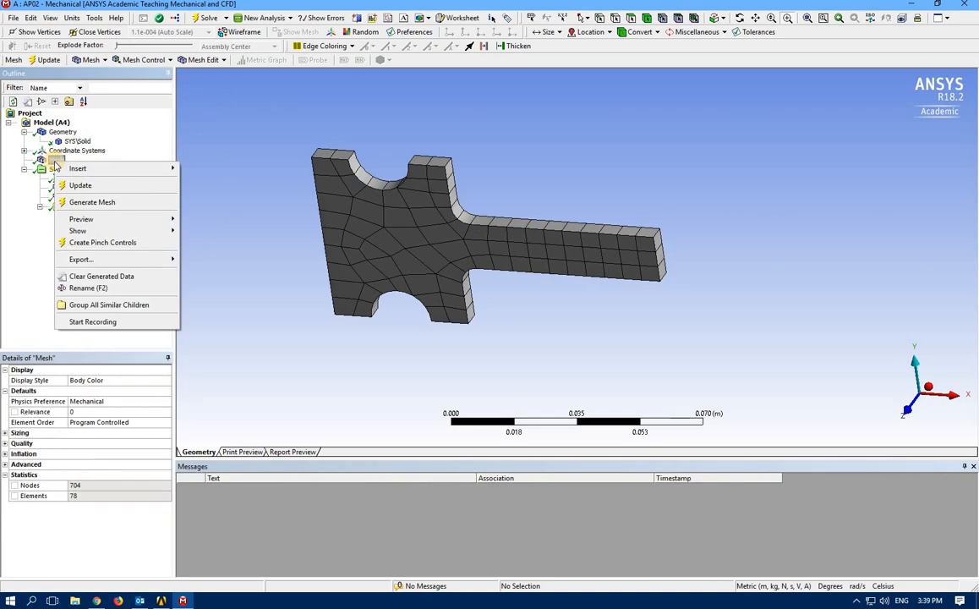
mouse_move(120, 168)
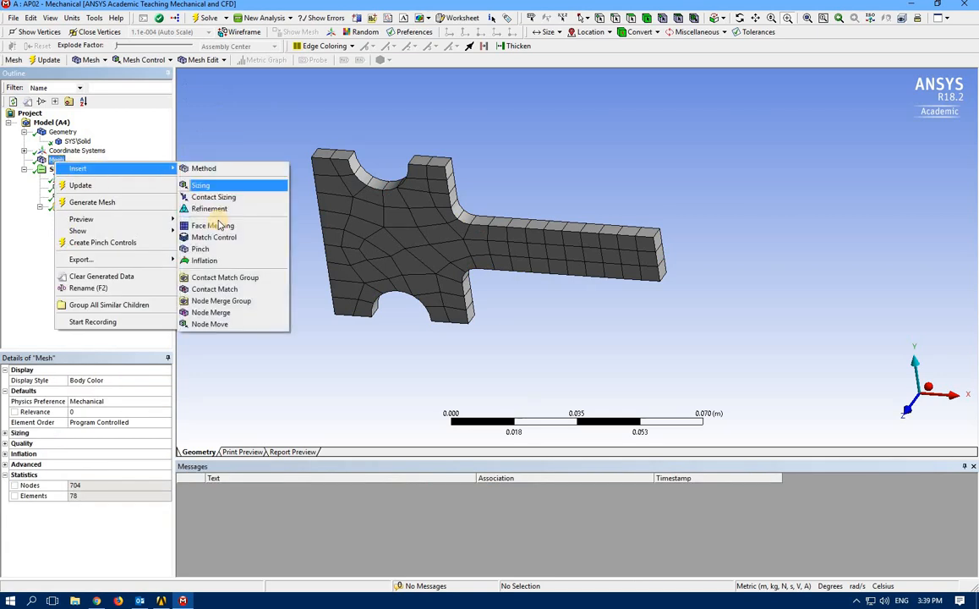
click(213, 207)
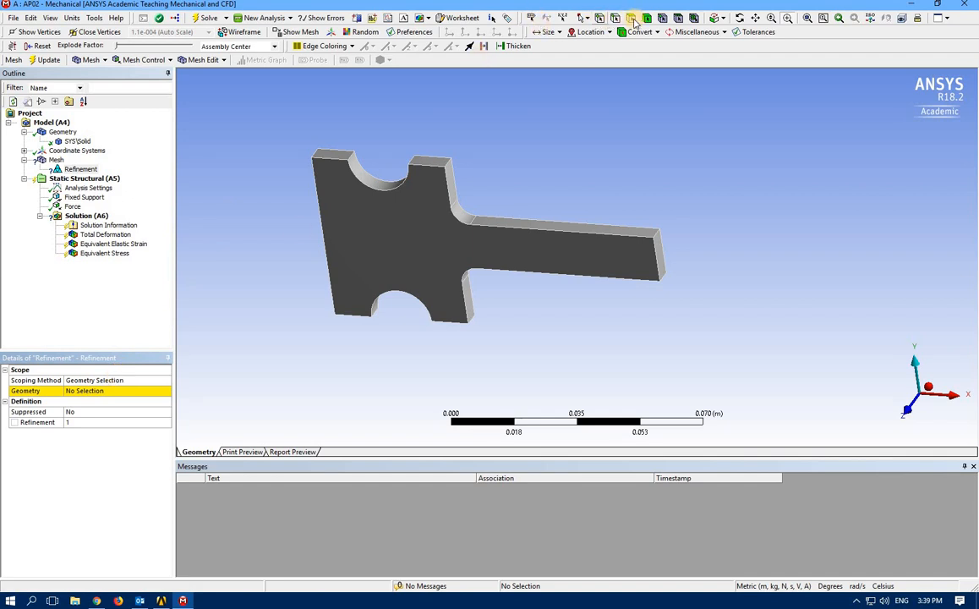
click(465, 211)
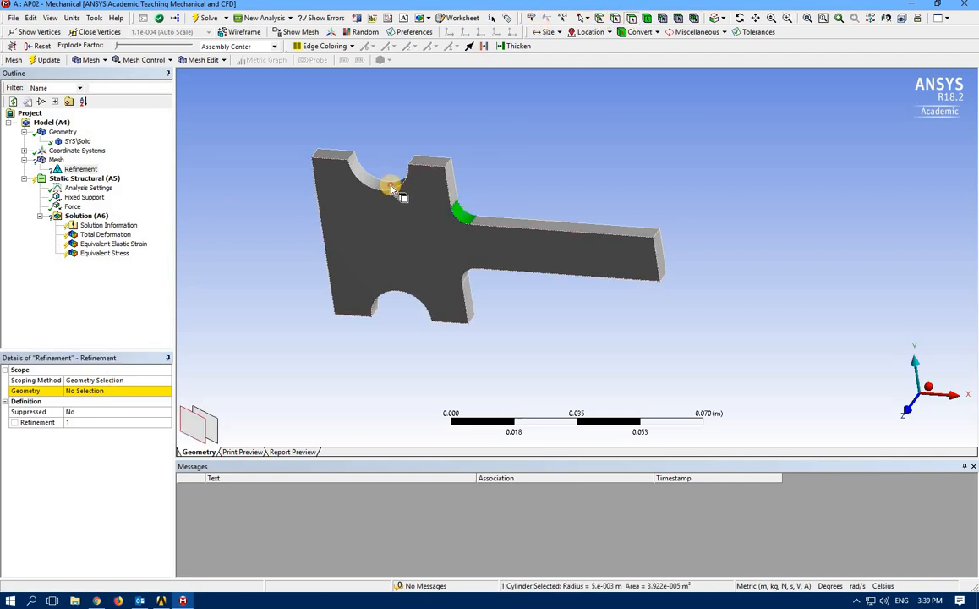
middle_drag(382, 272, 399, 322)
ctrl+click(461, 204)
ctrl+click(389, 308)
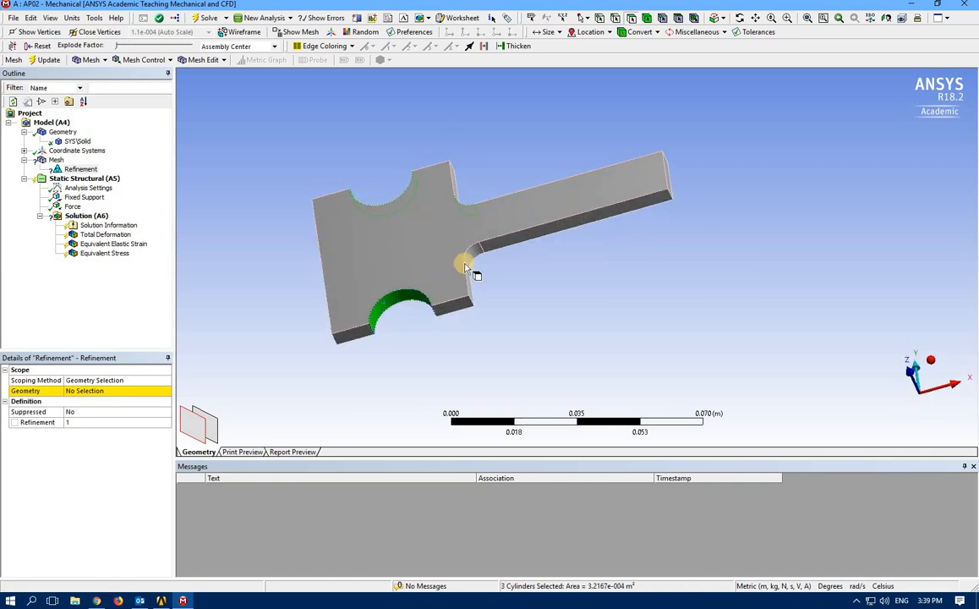
ctrl+click(457, 246)
Add the arm's end, upper and lower faces to the selection and apply all seven faces as the Refinement geometry.
middle_drag(489, 208, 630, 254)
ctrl+click(628, 251)
ctrl+click(593, 220)
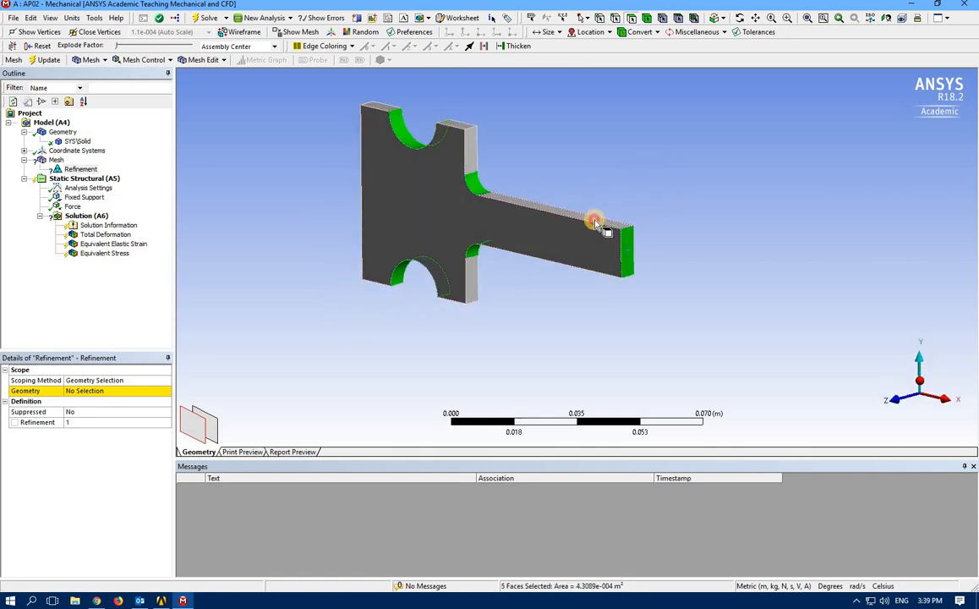
middle_drag(540, 248, 545, 214)
ctrl+click(541, 262)
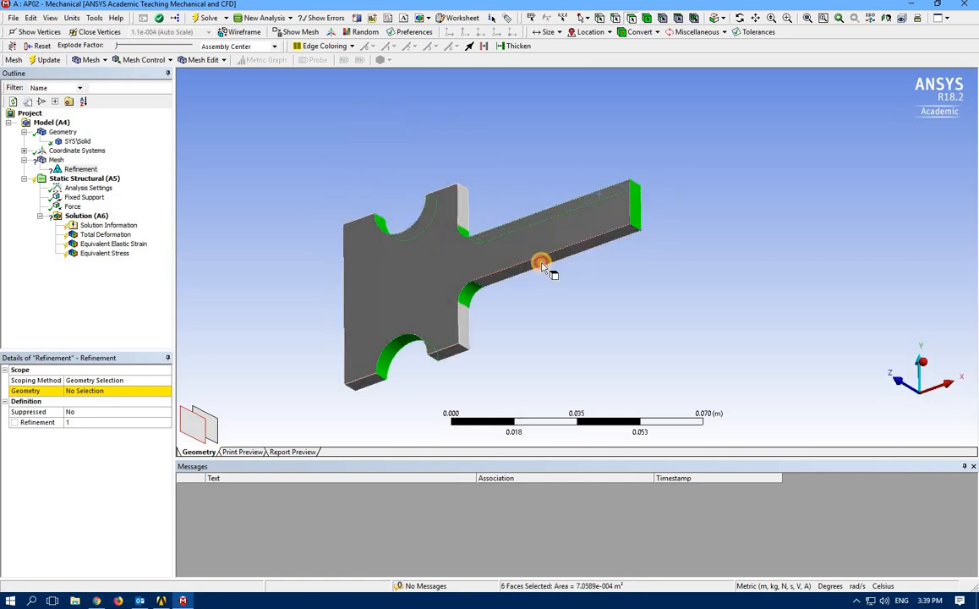
middle_drag(421, 278, 397, 376)
click(74, 391)
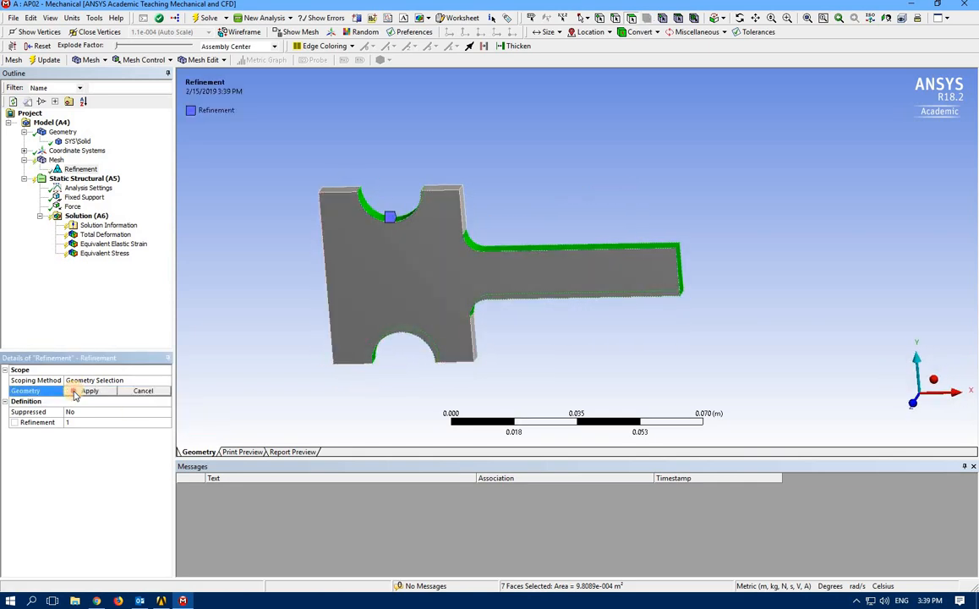
click(78, 393)
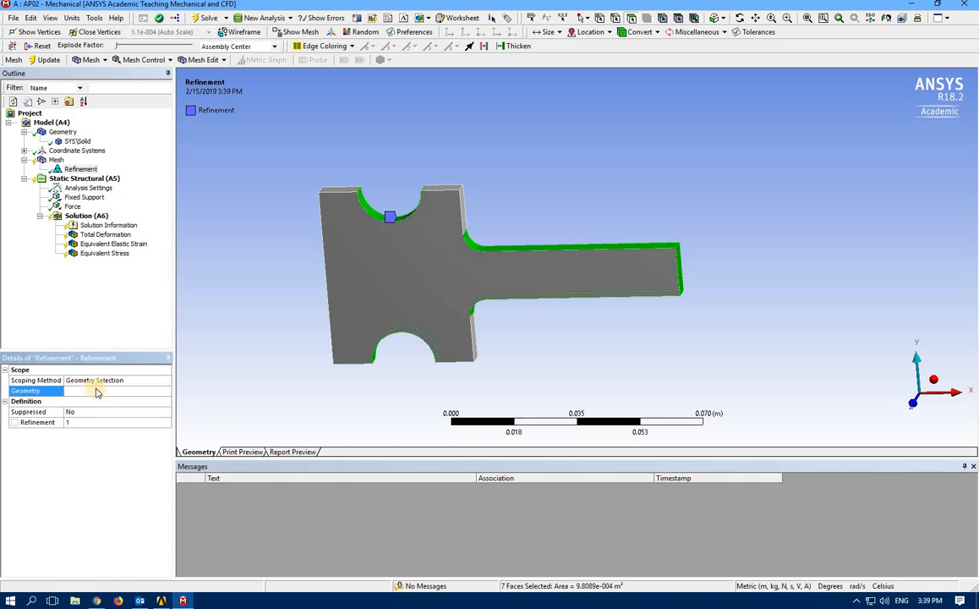
Set the Refinement level on the seven faces to 3 and solve the analysis.
middle_drag(350, 306, 311, 346)
click(150, 422)
click(150, 425)
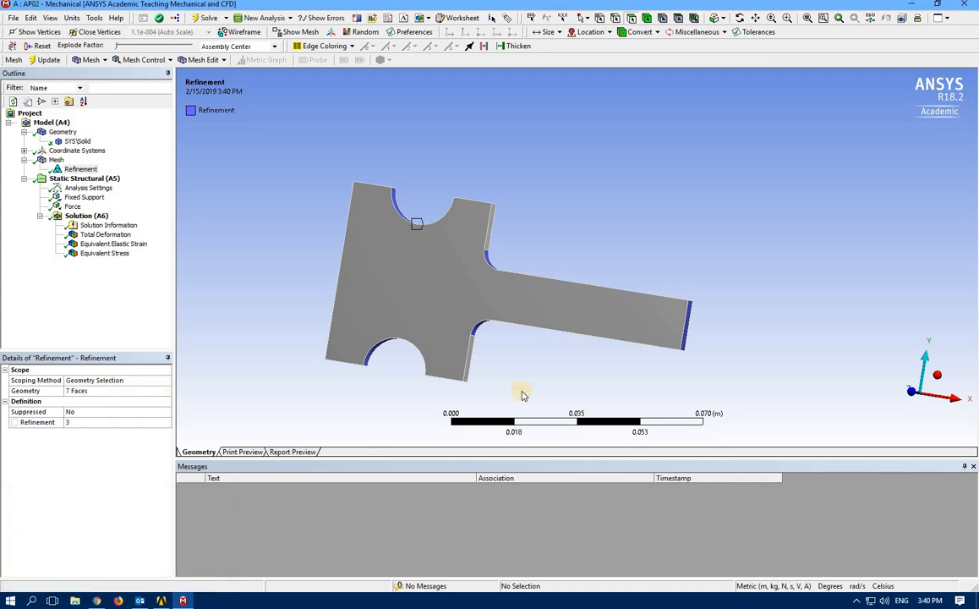
Examine the Equivalent Stress distribution on the notches, fillets and arm from several angles.
click(107, 254)
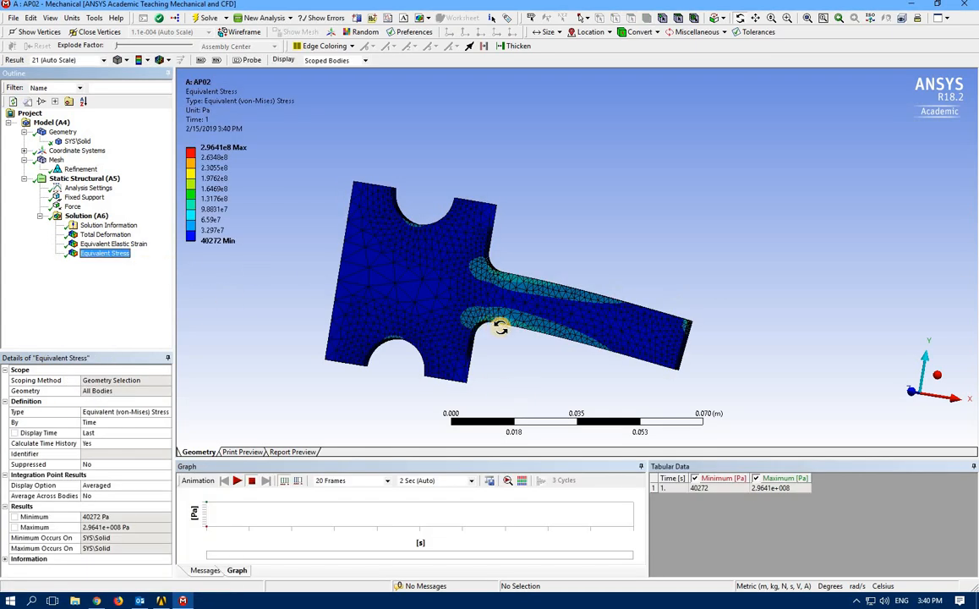
middle_drag(586, 271, 542, 343)
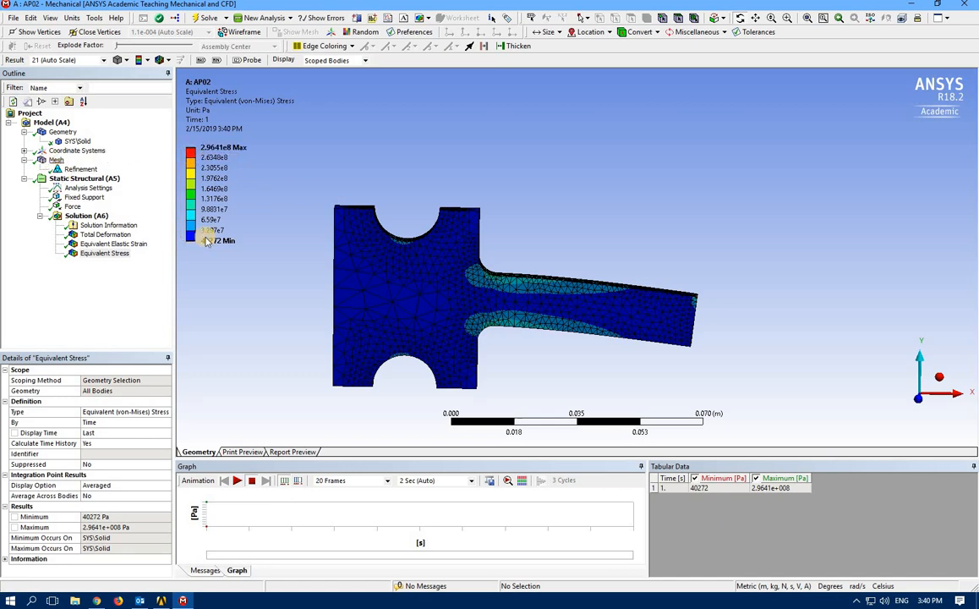
drag(397, 307, 290, 244)
drag(450, 322, 468, 227)
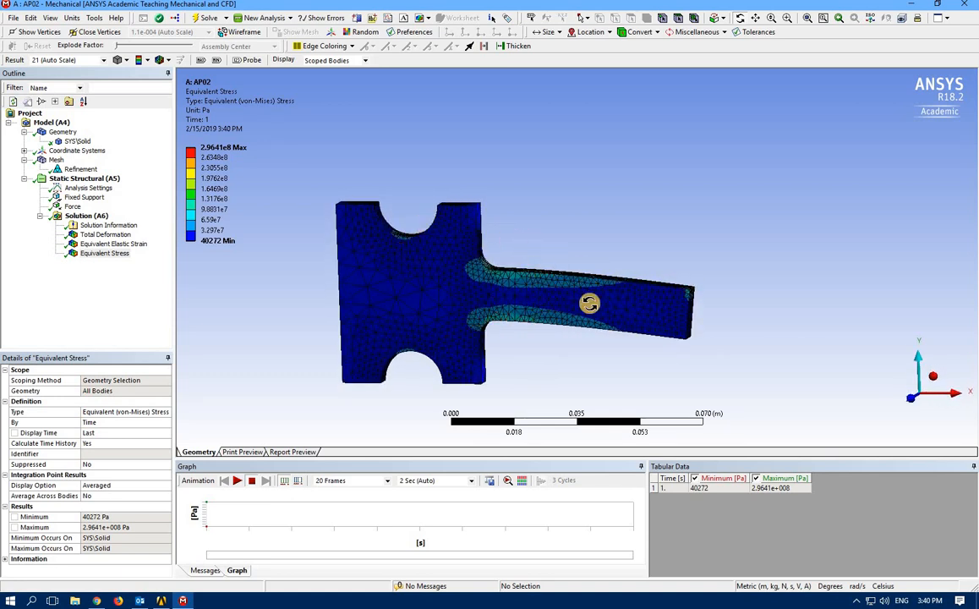
drag(526, 281, 700, 298)
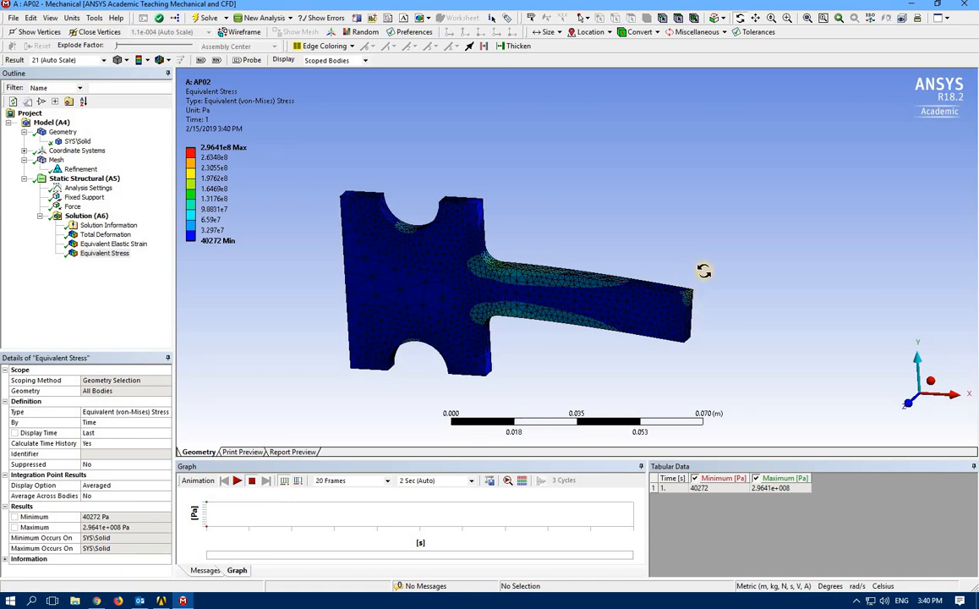
drag(672, 308, 708, 296)
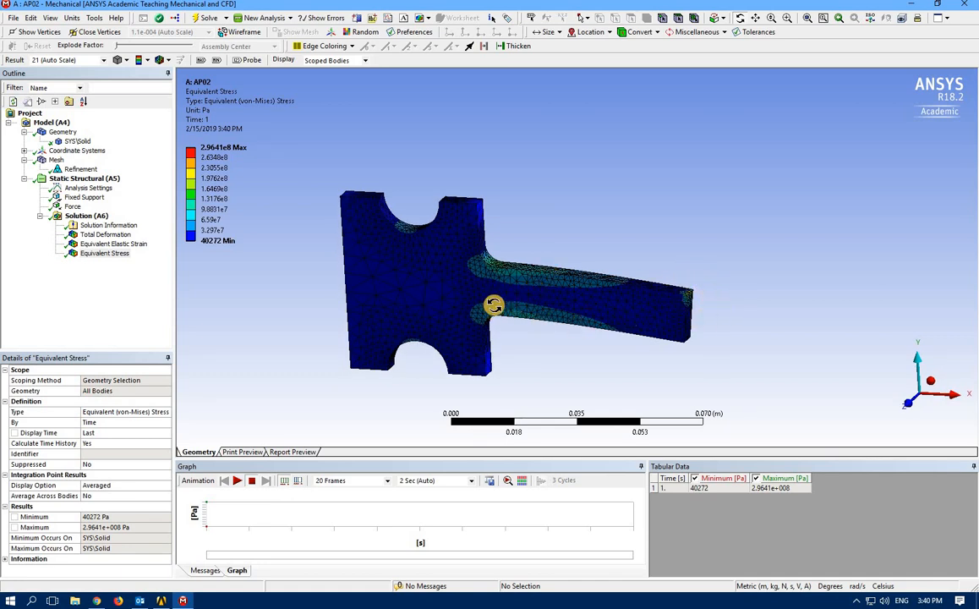
drag(538, 284, 492, 292)
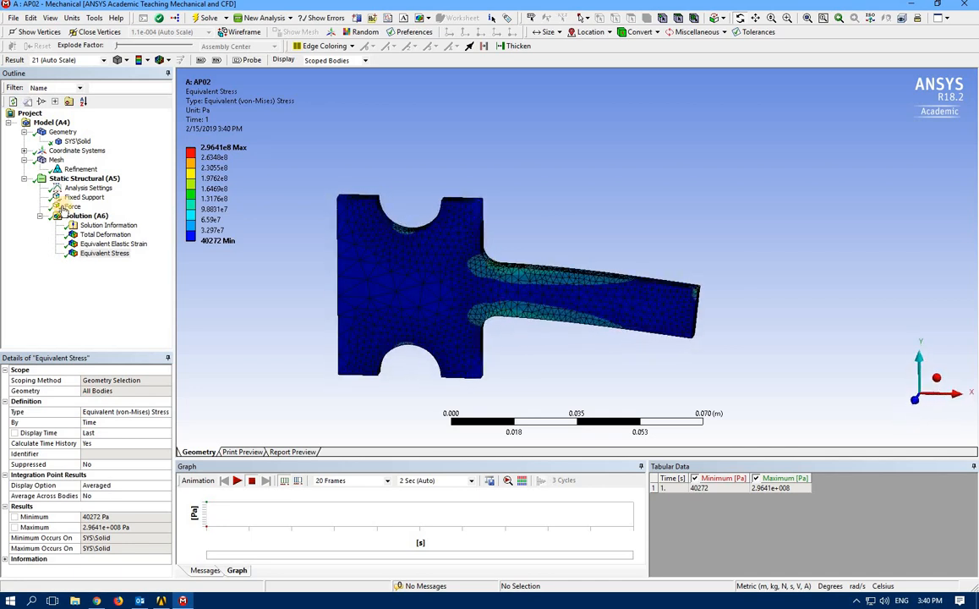
Insert a mesh Sizing control and select the plate's large front face as its geometry.
right_click(58, 160)
mouse_move(95, 169)
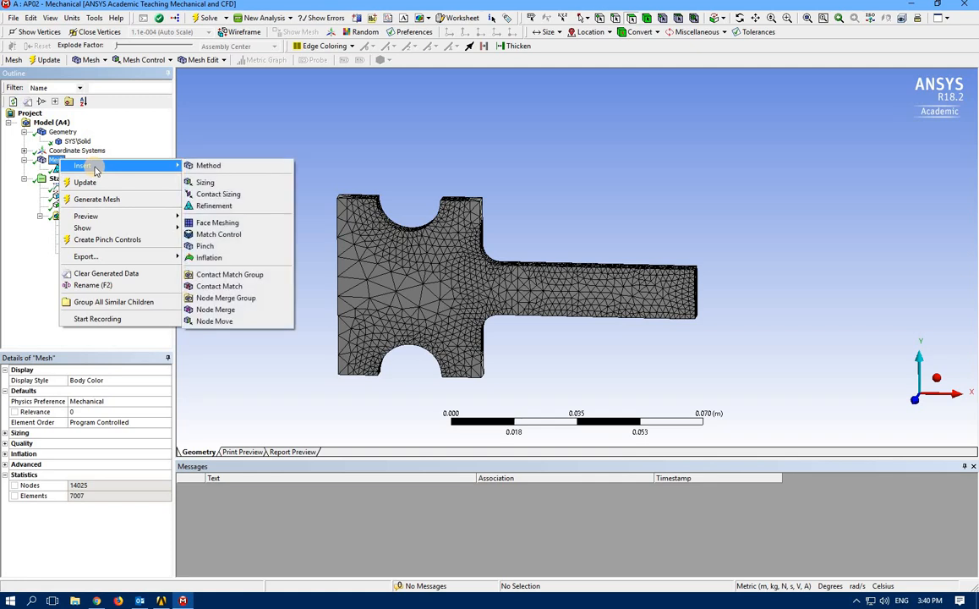
click(224, 183)
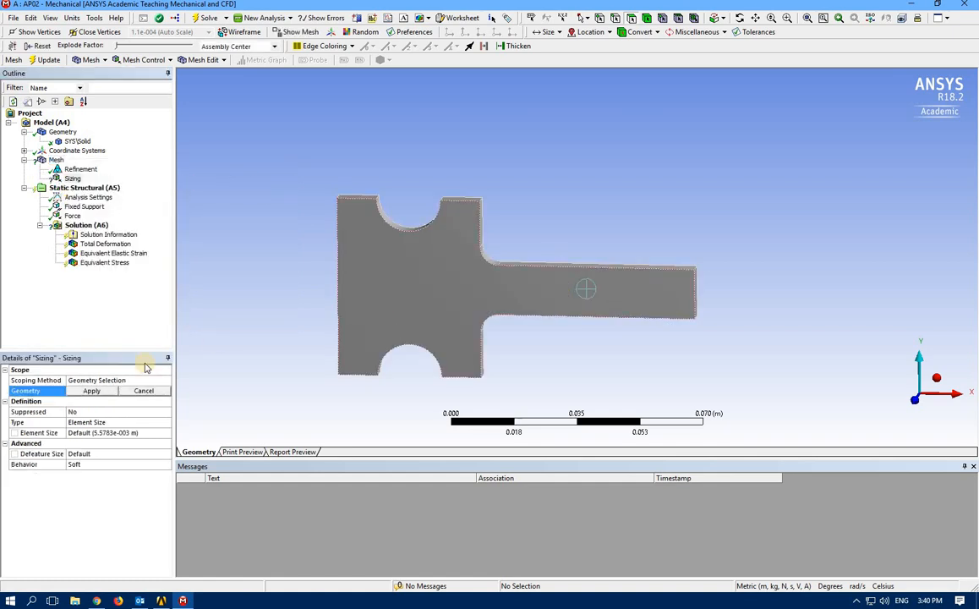
click(567, 288)
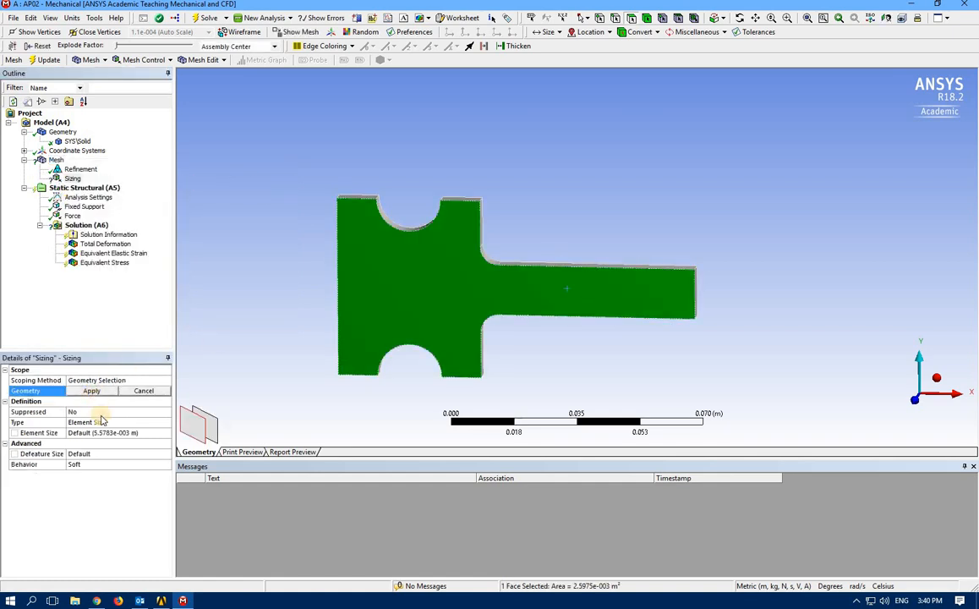
Set the front face sizing's element size to 0.002 m and solve the analysis.
click(127, 433)
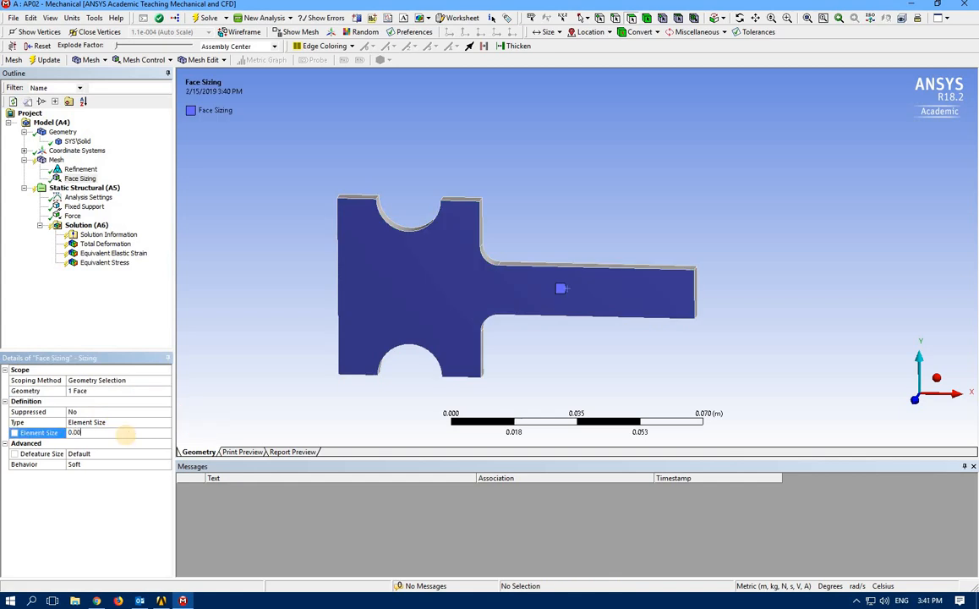
text(0.002)
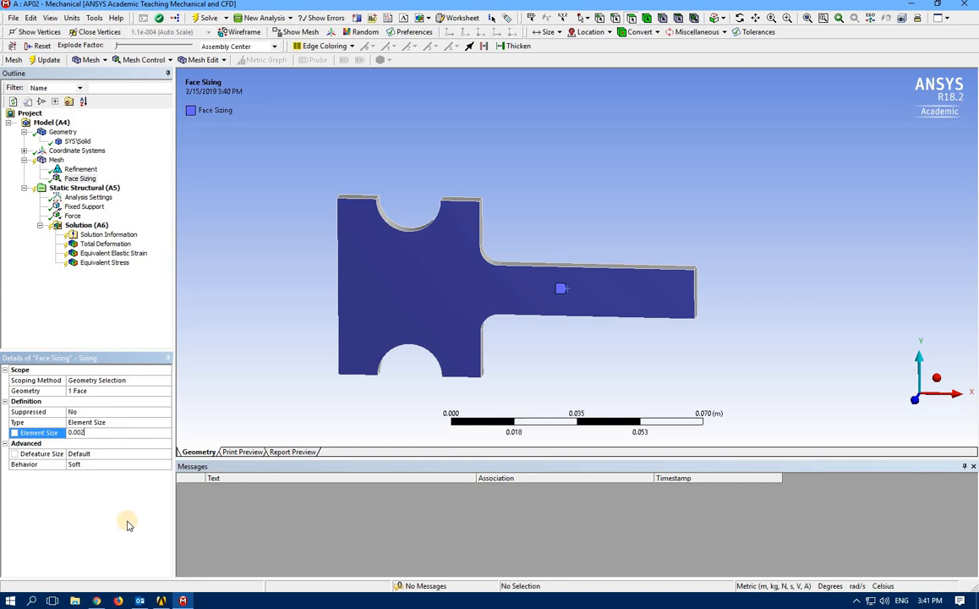
click(127, 523)
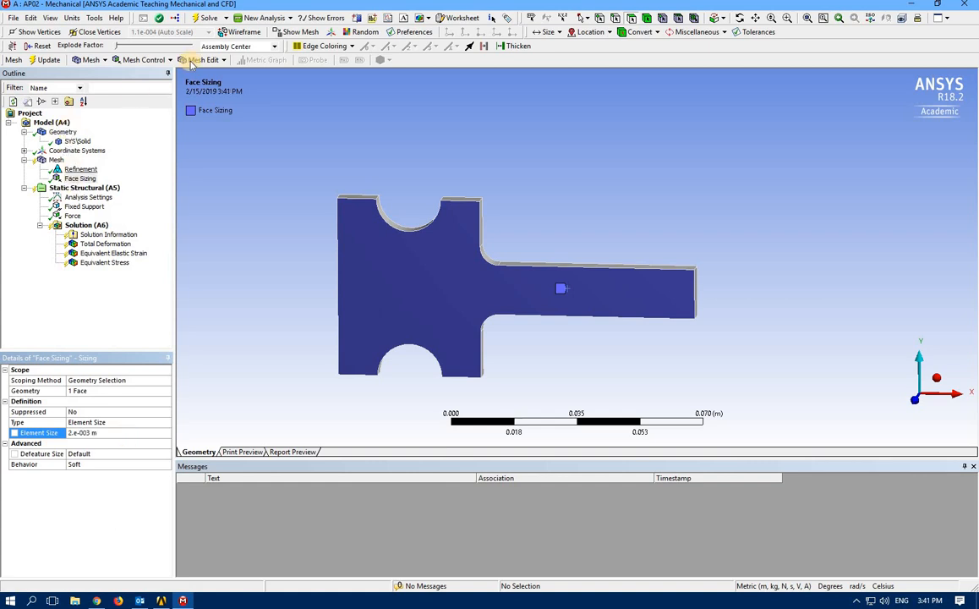
click(206, 18)
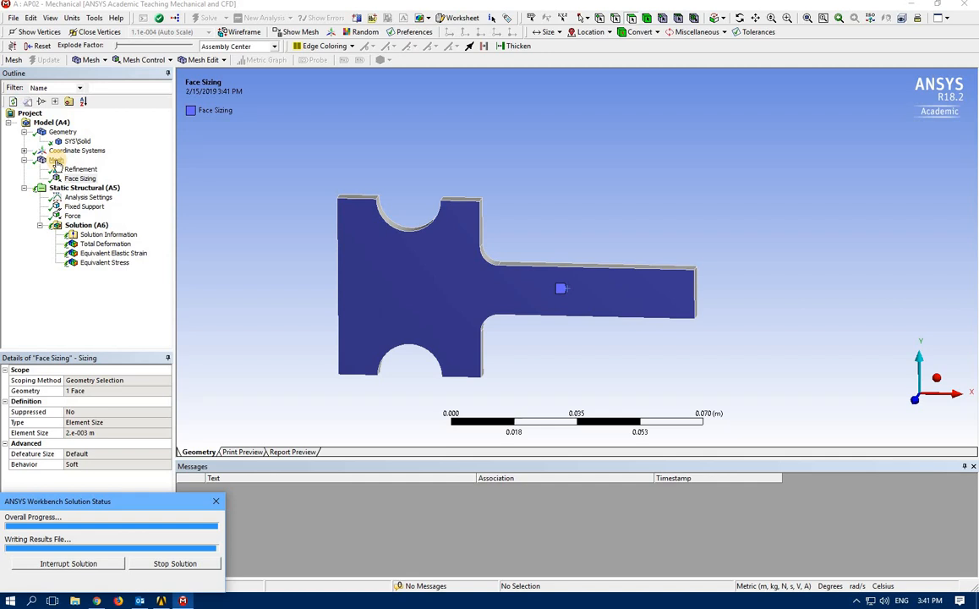
Examine the combined refinement and face sizing mesh from several angles and compare it with the Equivalent Stress result.
double_click(56, 159)
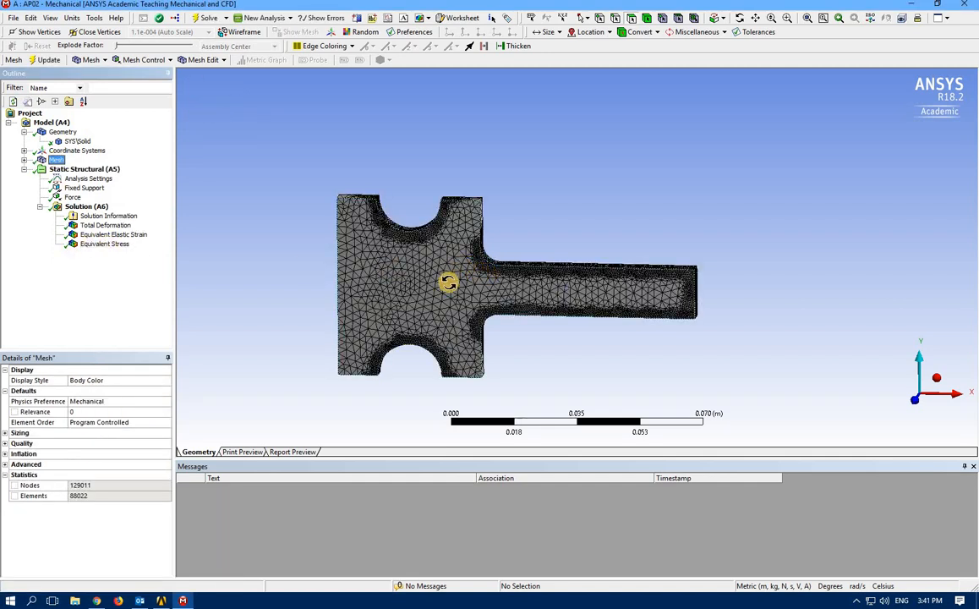
middle_drag(407, 256, 360, 236)
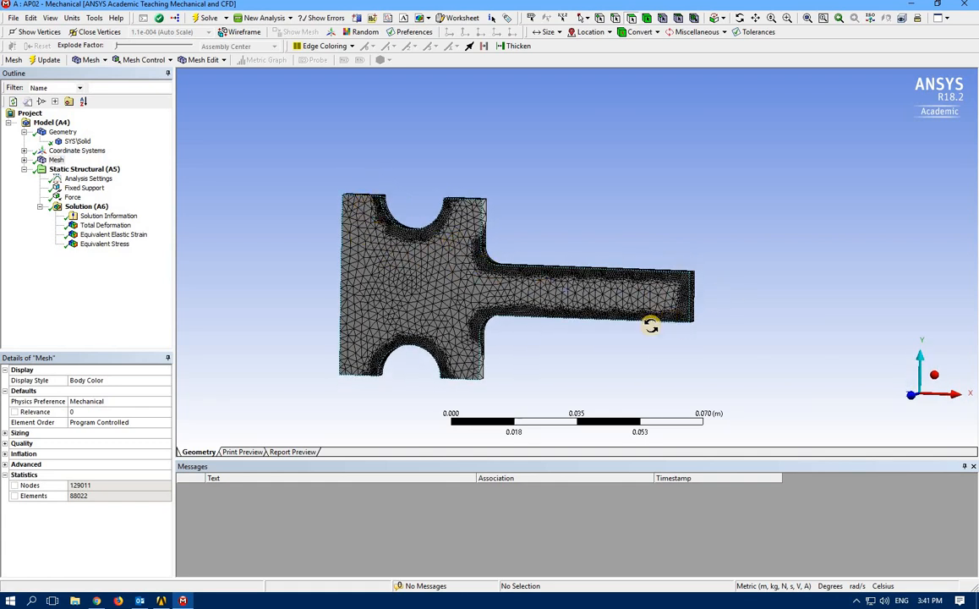
middle_drag(649, 324, 507, 318)
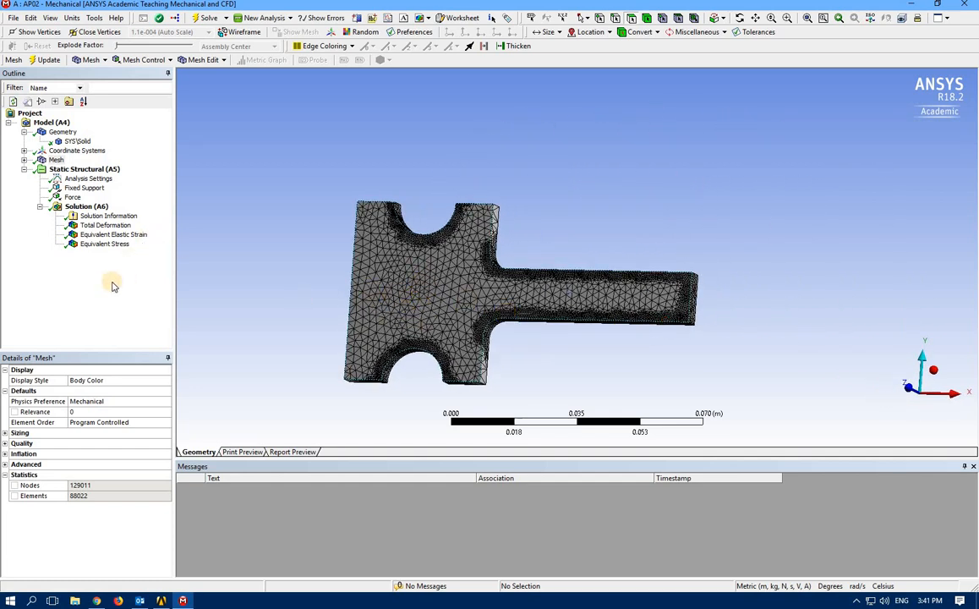
click(100, 244)
middle_drag(447, 311, 462, 336)
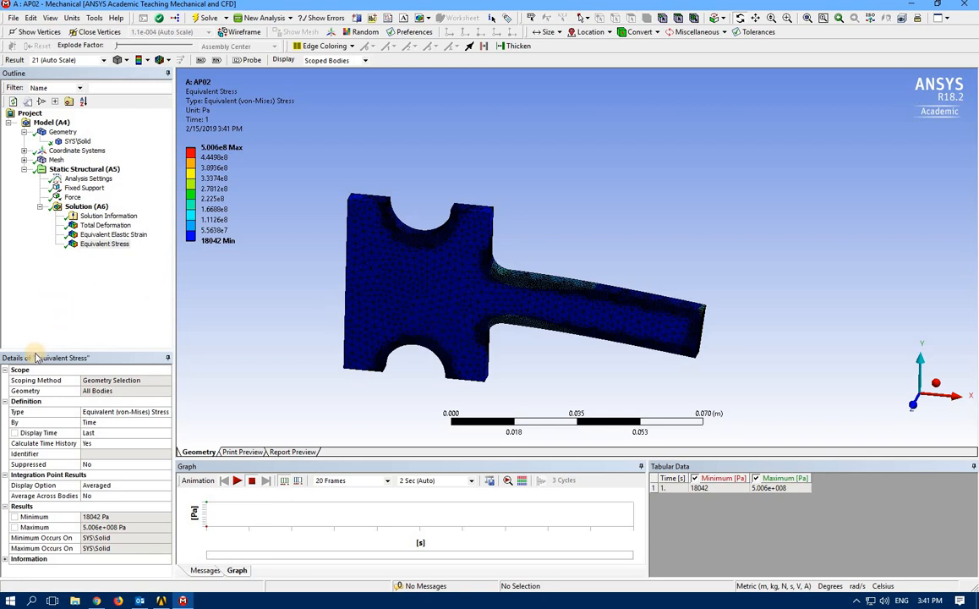
click(56, 159)
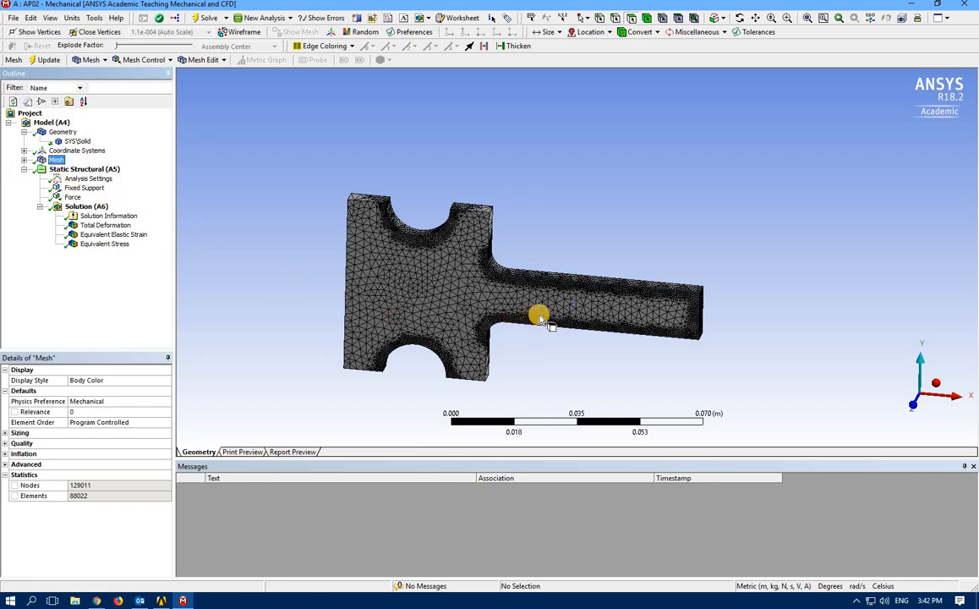
drag(459, 336, 528, 317)
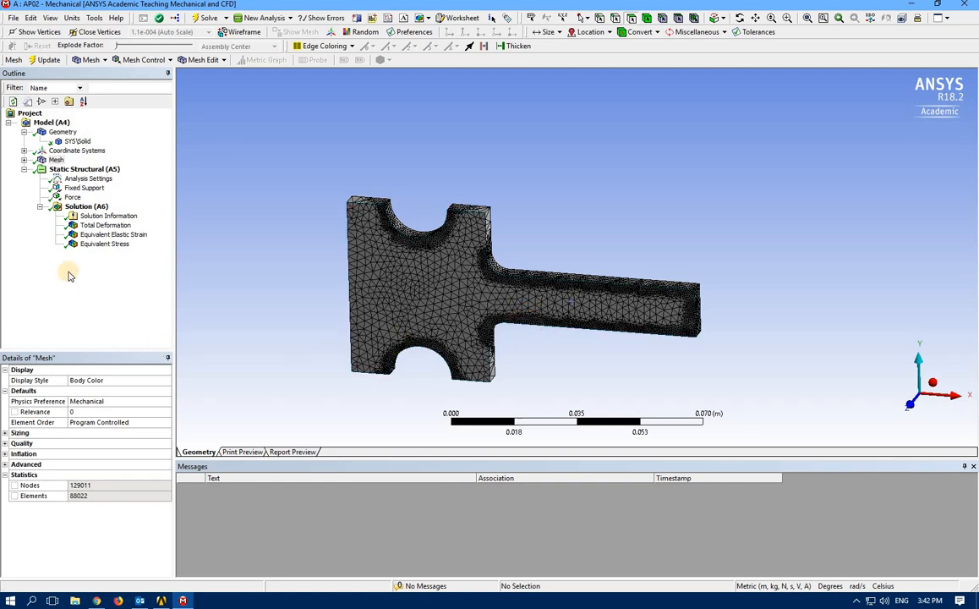
click(115, 245)
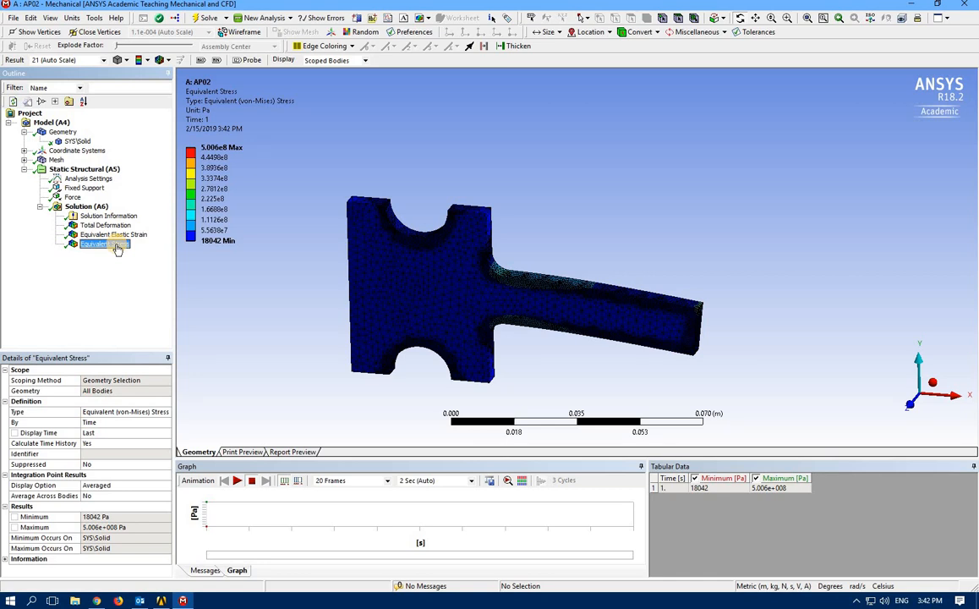
Insert a second mesh Refinement control and apply the plate's large front and back faces as its geometry.
click(56, 160)
right_click(57, 160)
mouse_move(169, 169)
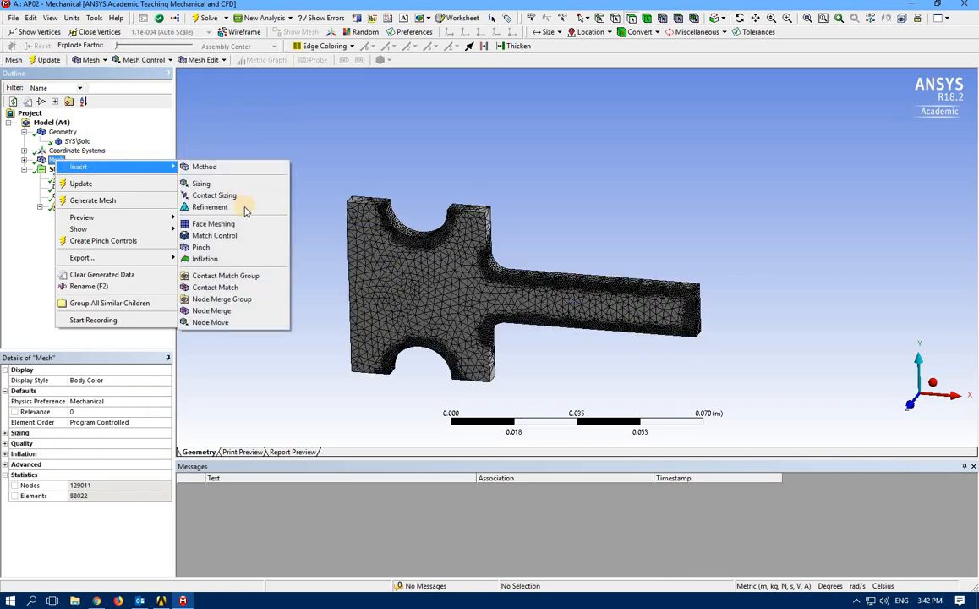
click(244, 209)
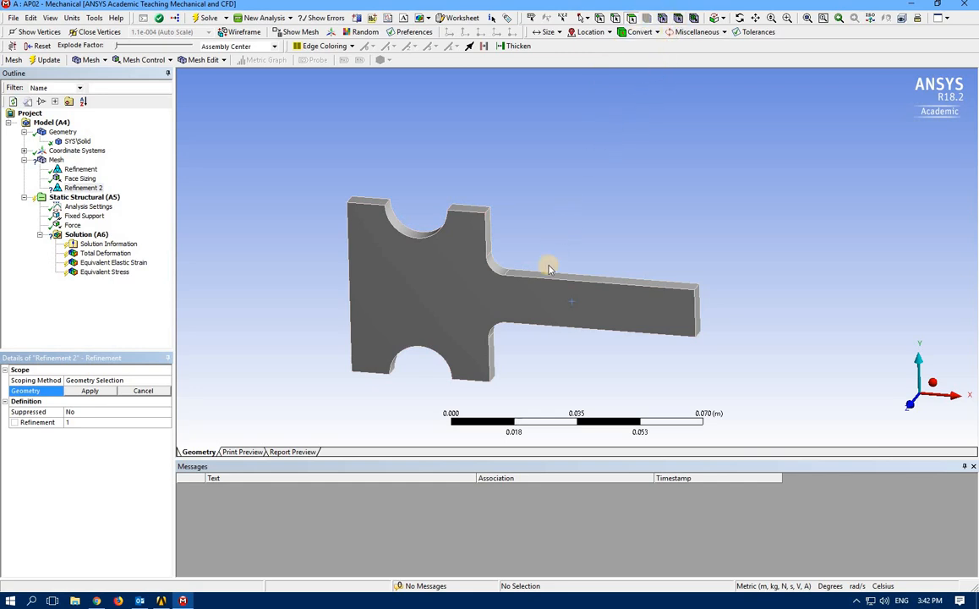
click(428, 298)
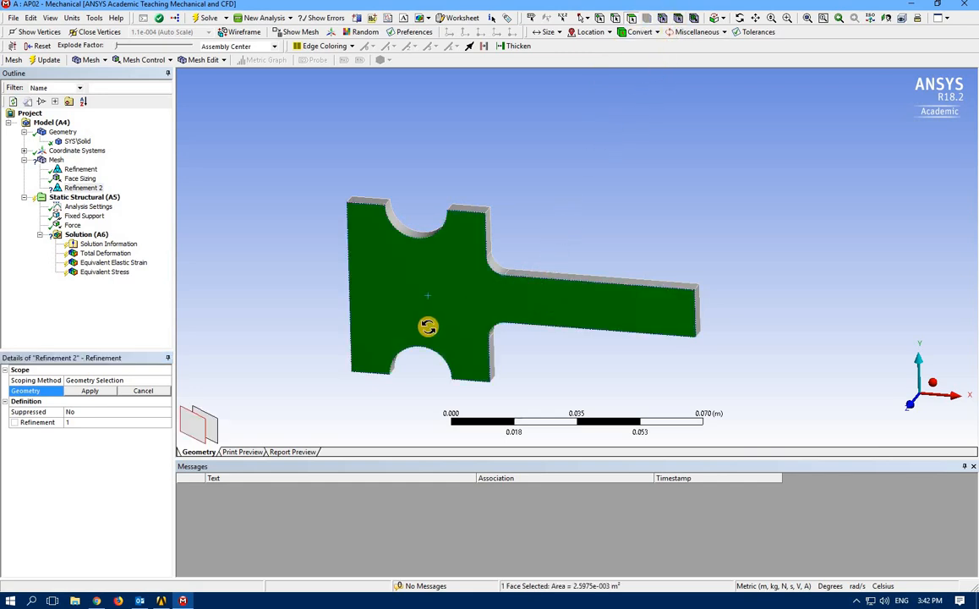
middle_drag(429, 328, 363, 359)
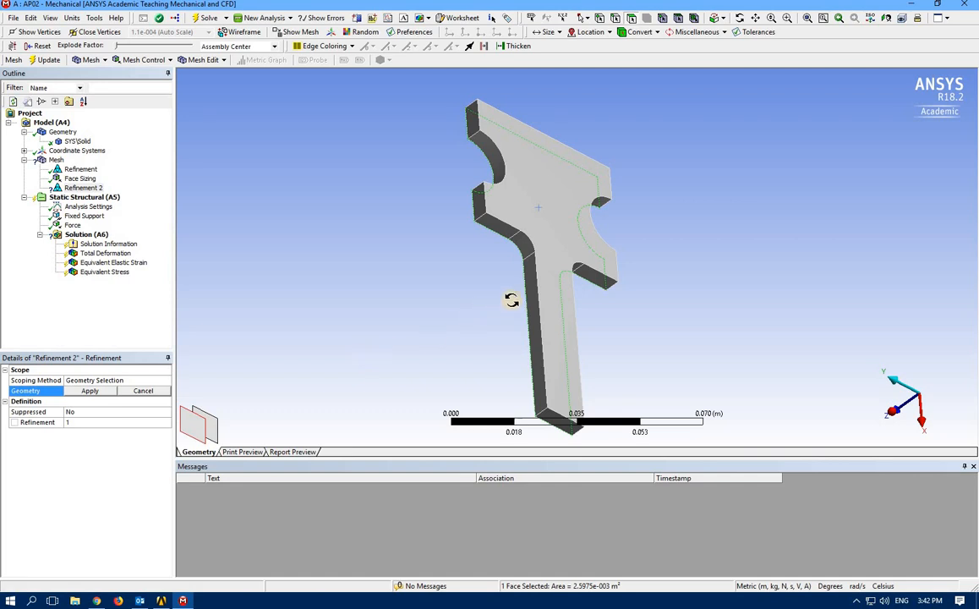
middle_drag(511, 300, 550, 202)
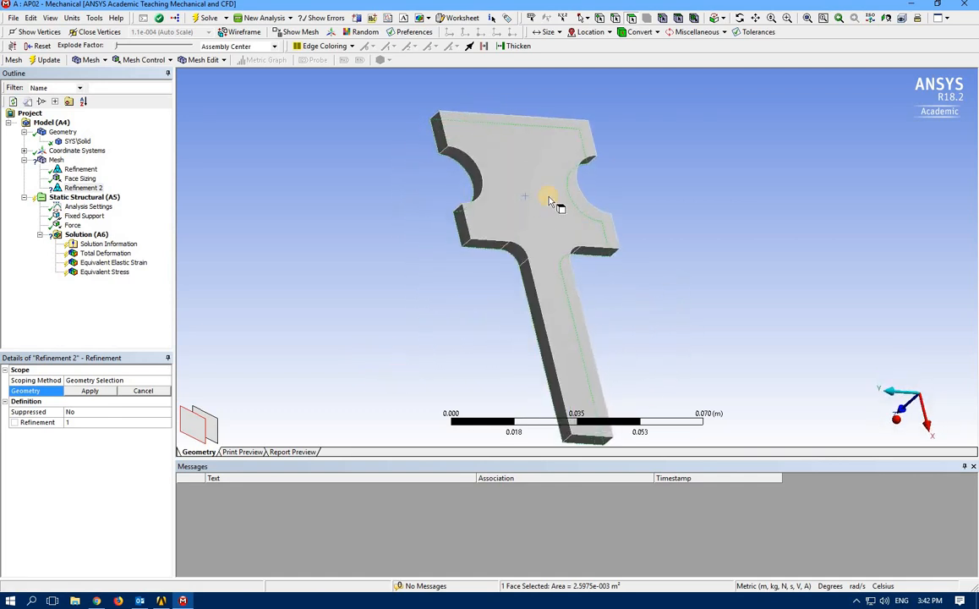
ctrl+click(547, 213)
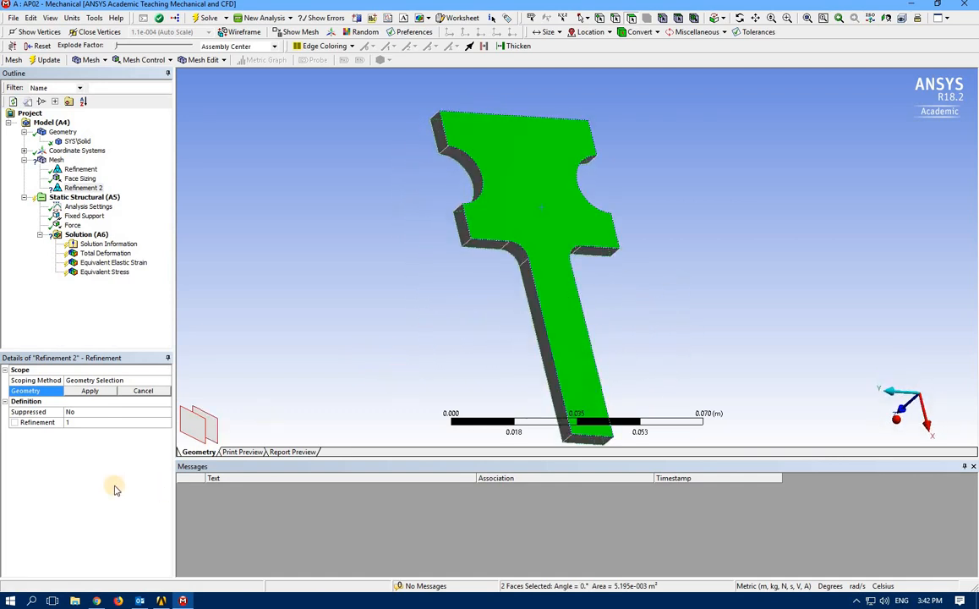
click(95, 395)
Try to solve the analysis with the front and back faces' Refinement level set to 2.
click(152, 423)
click(152, 423)
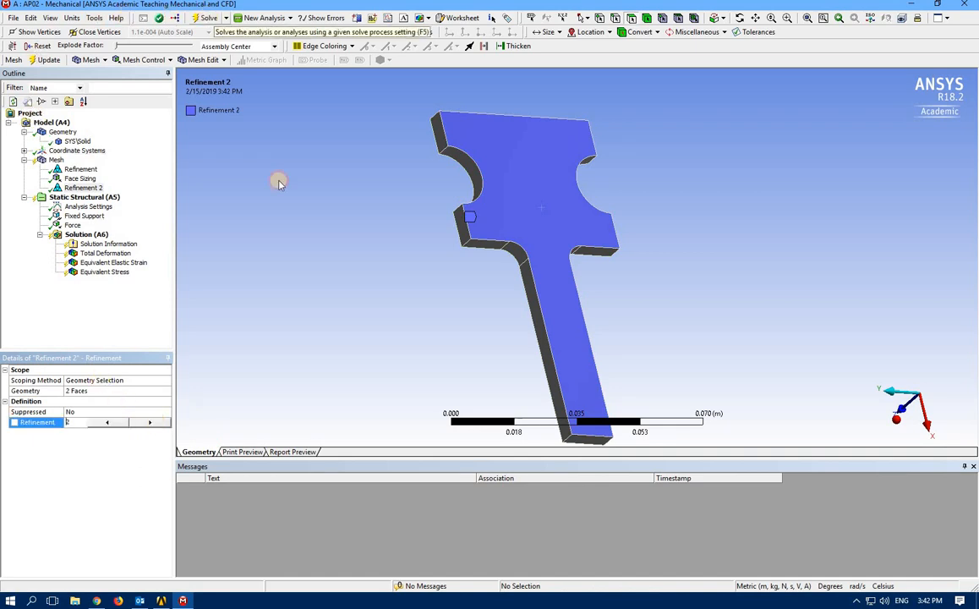
click(897, 420)
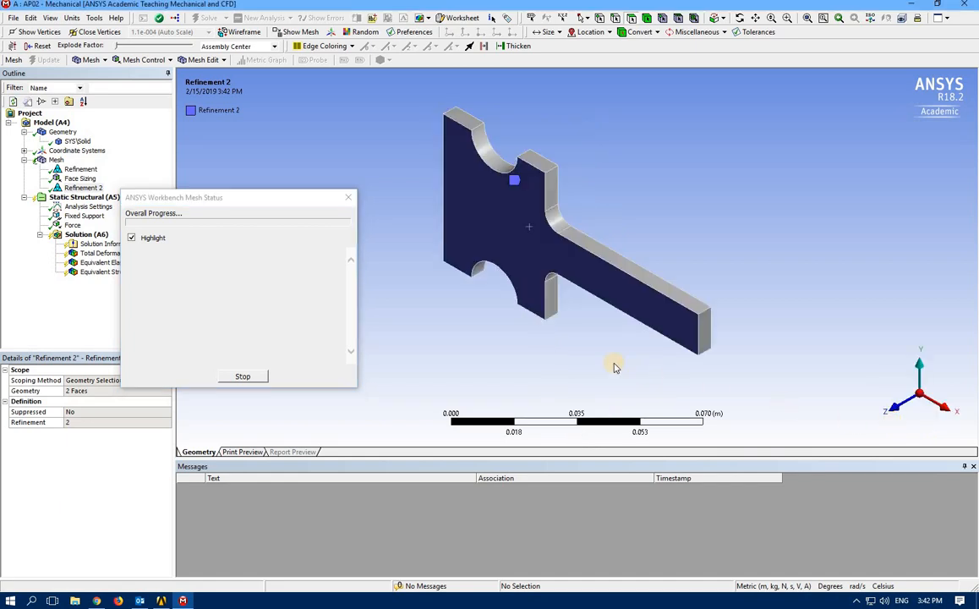
click(896, 413)
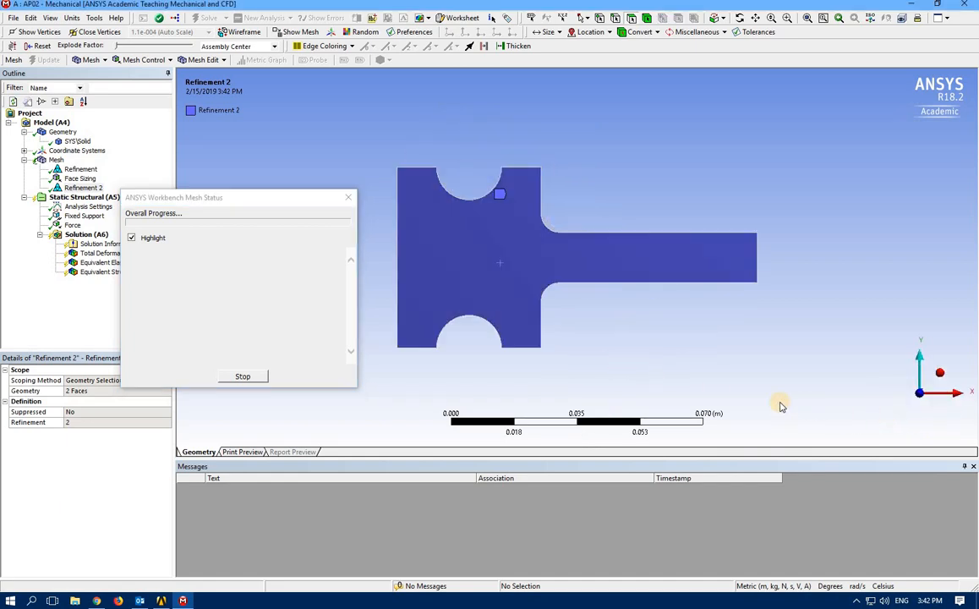
click(265, 311)
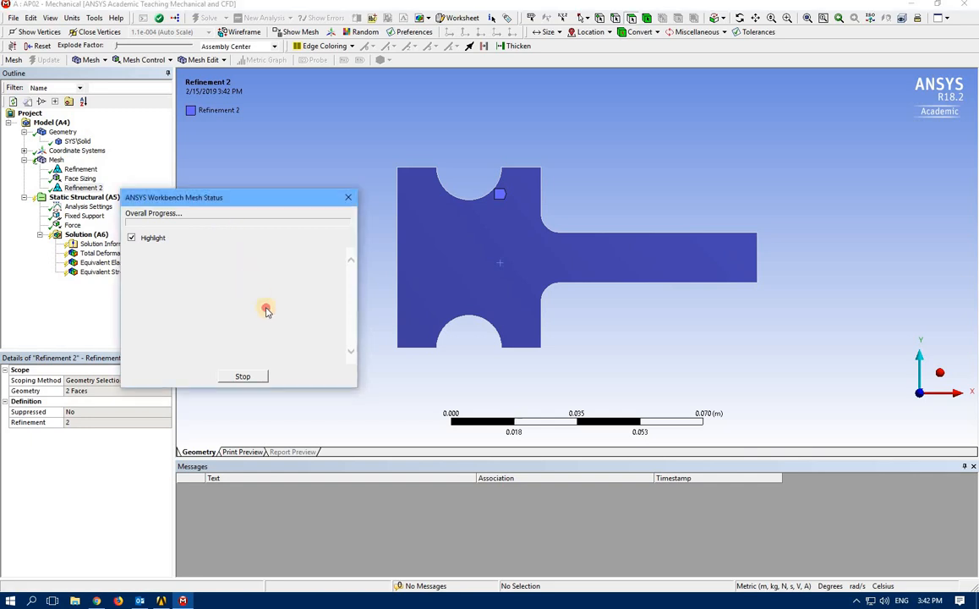
drag(265, 309, 284, 365)
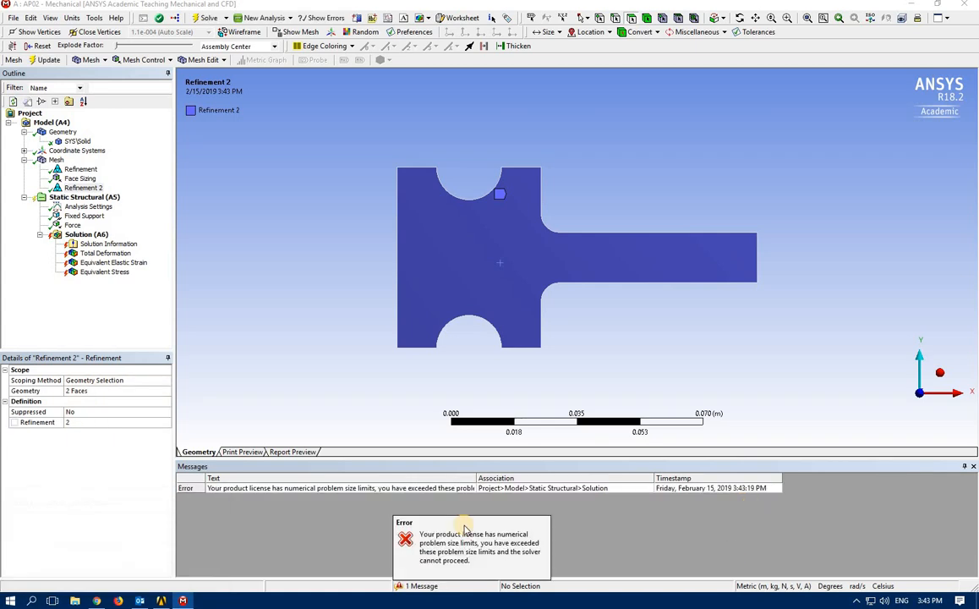
click(487, 564)
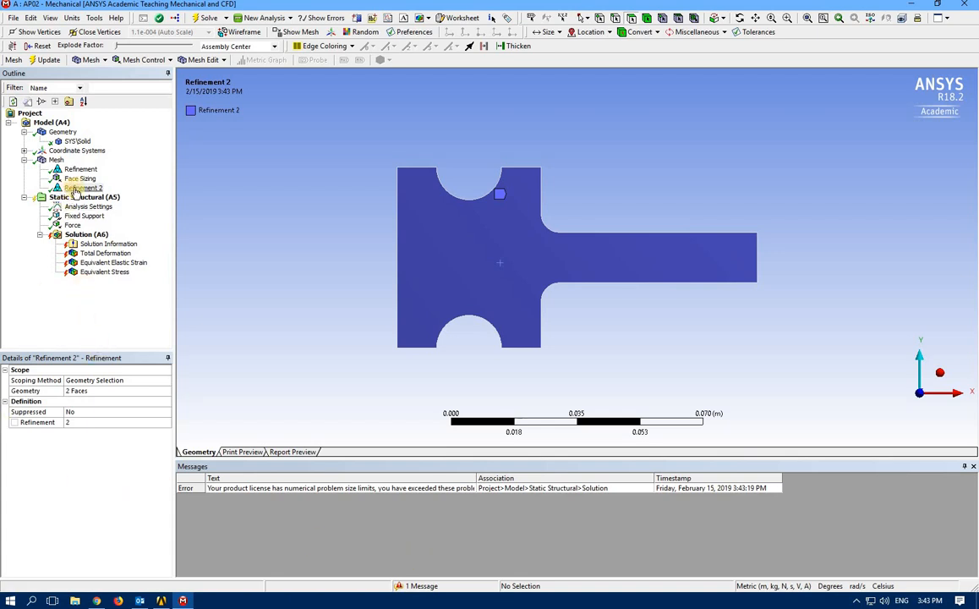
Set the Refinement level on the front and back faces to 1 and try to solve again.
click(93, 423)
text(1)
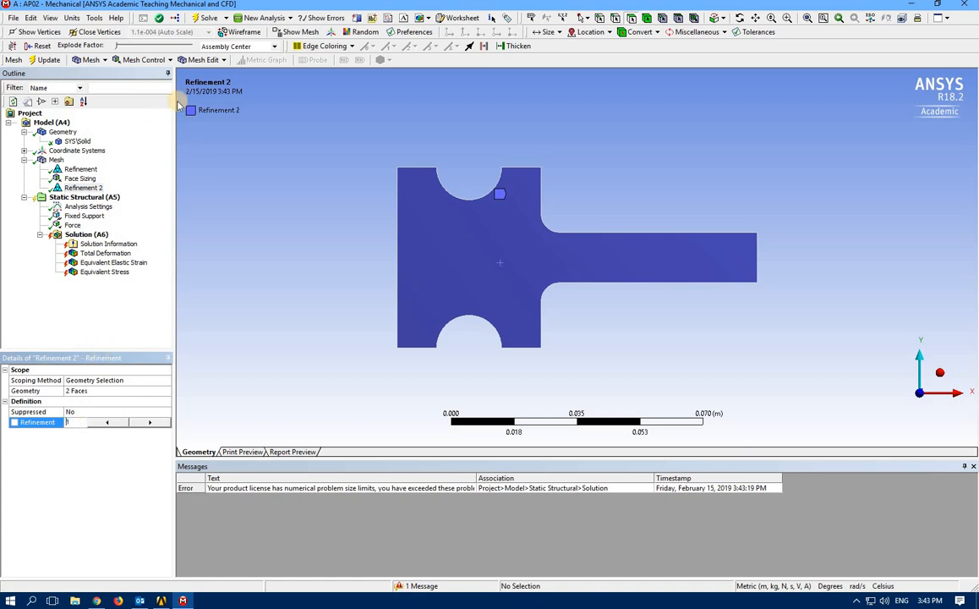
click(206, 22)
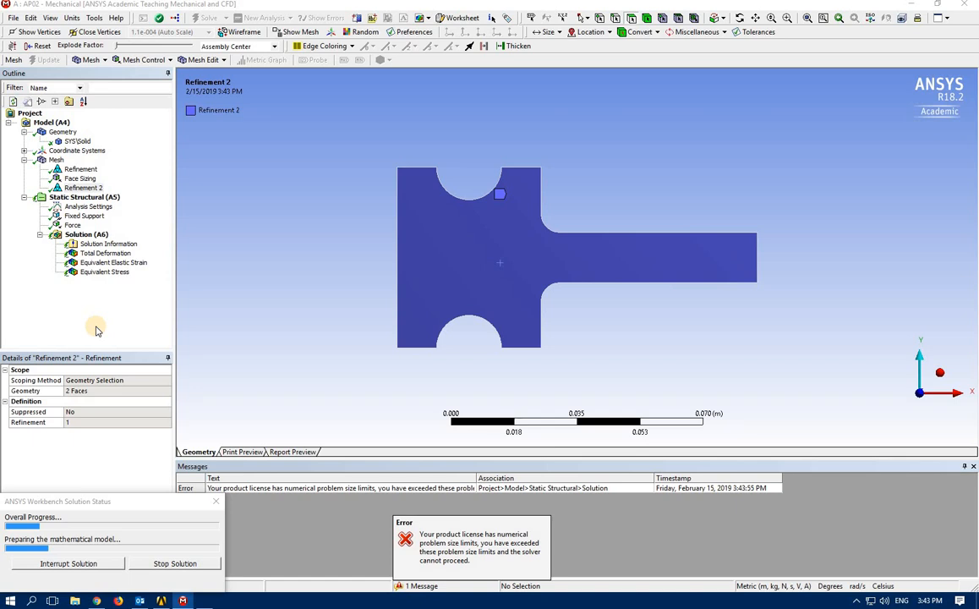
Delete the second Refinement control from the mesh.
right_click(81, 188)
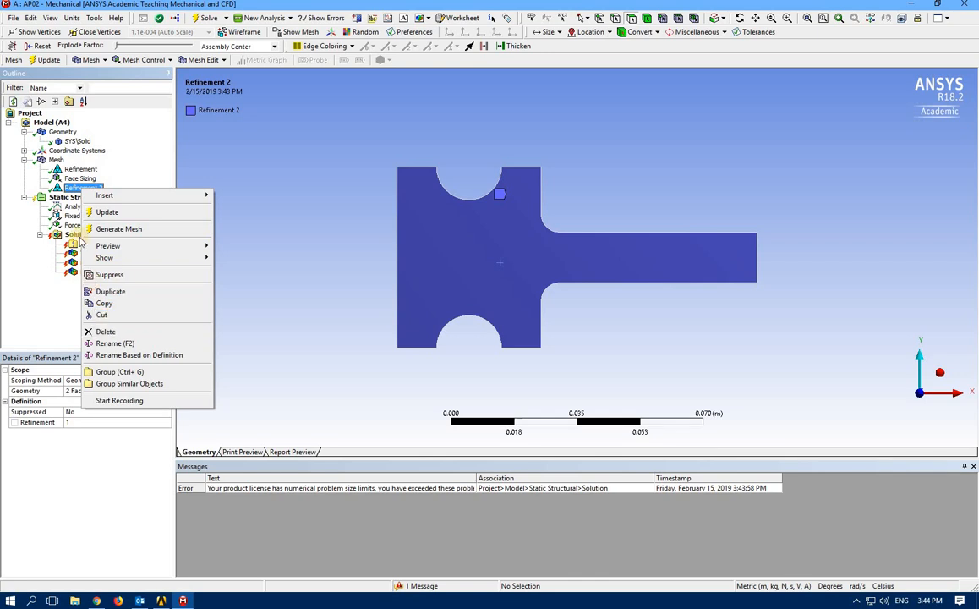
click(105, 331)
click(480, 345)
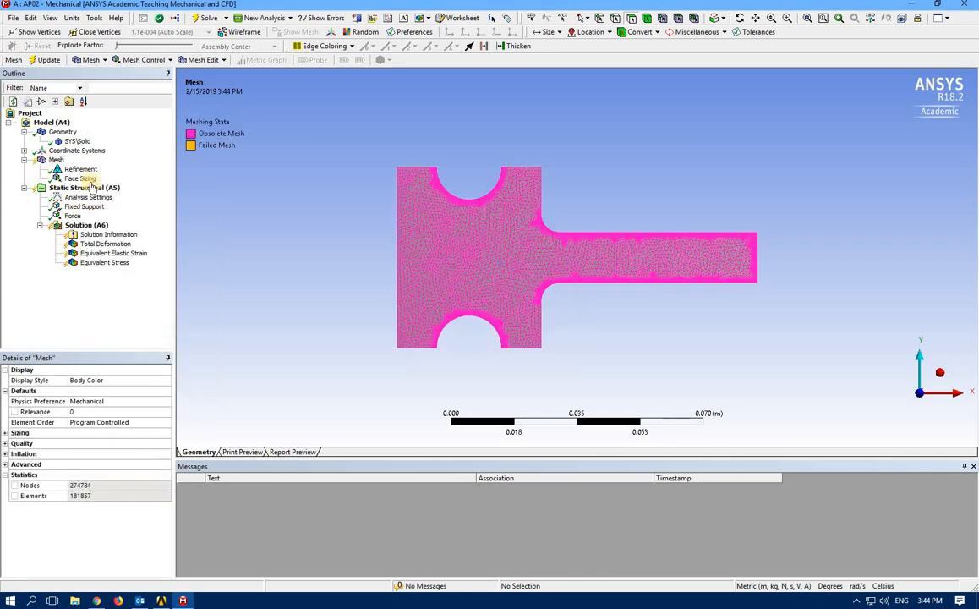
Re-scope the existing mesh Refinement to the two flat shoulder faces above and below the arm, leaving the large front face unselected.
middle_drag(338, 258, 203, 197)
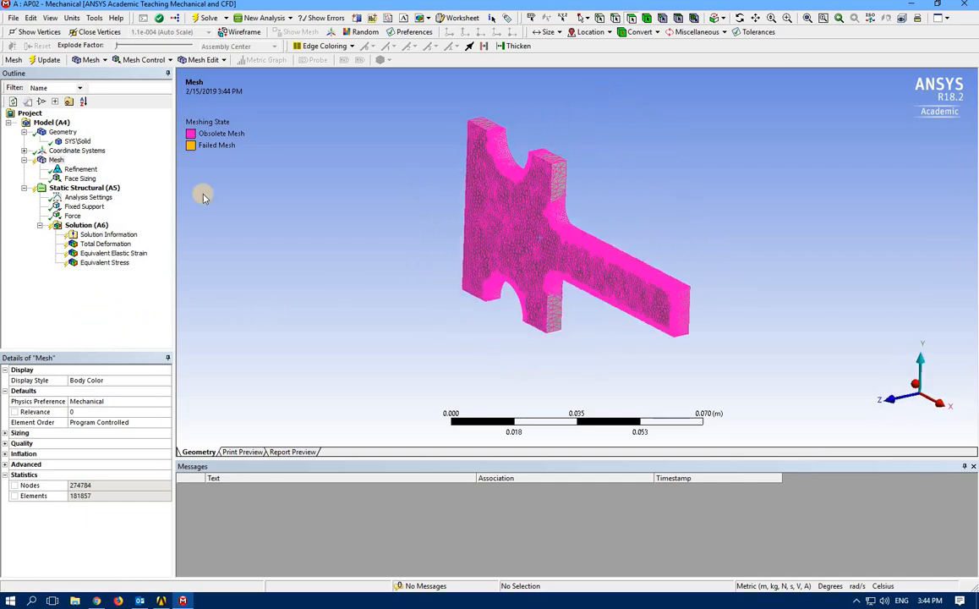
click(79, 171)
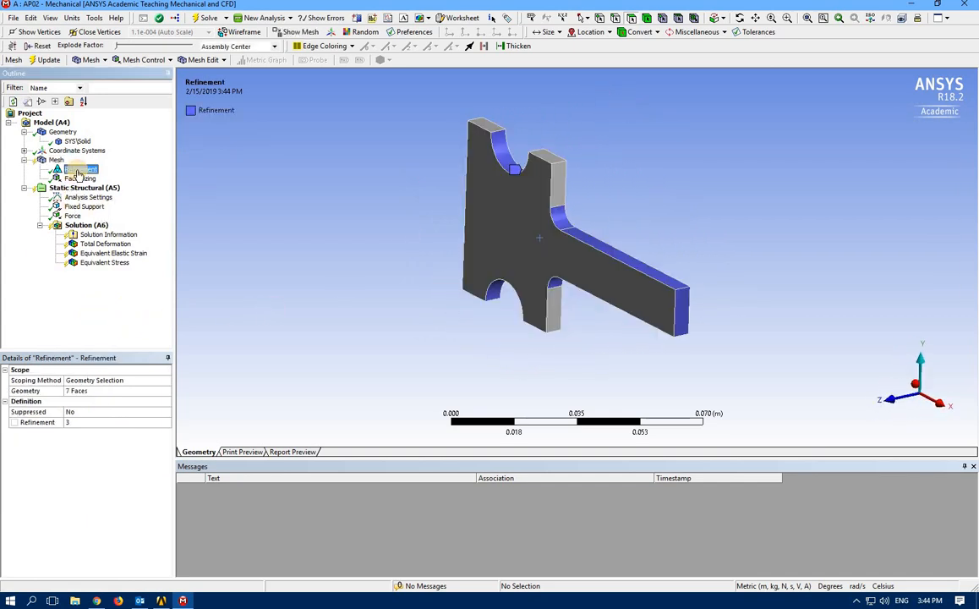
click(77, 381)
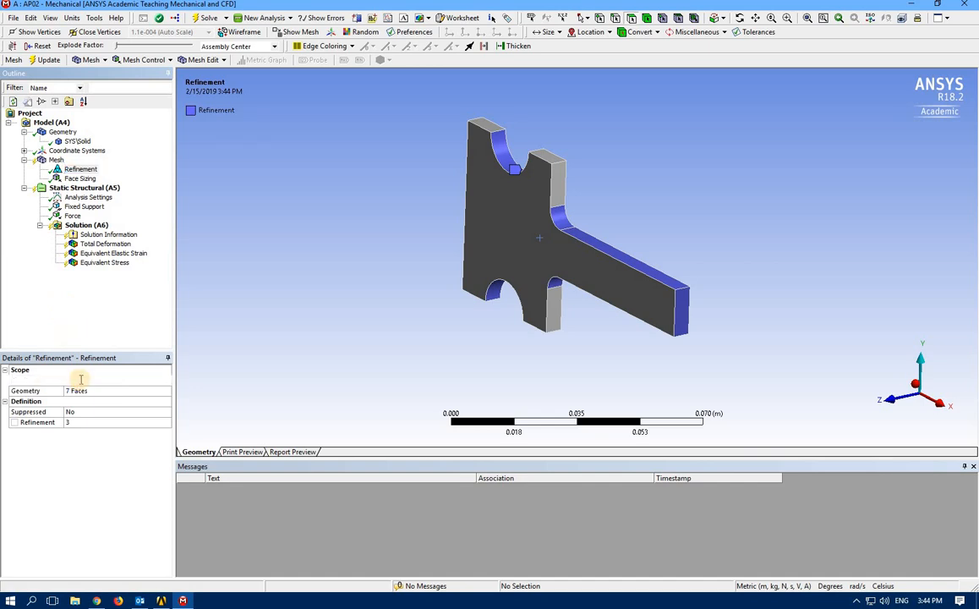
click(556, 193)
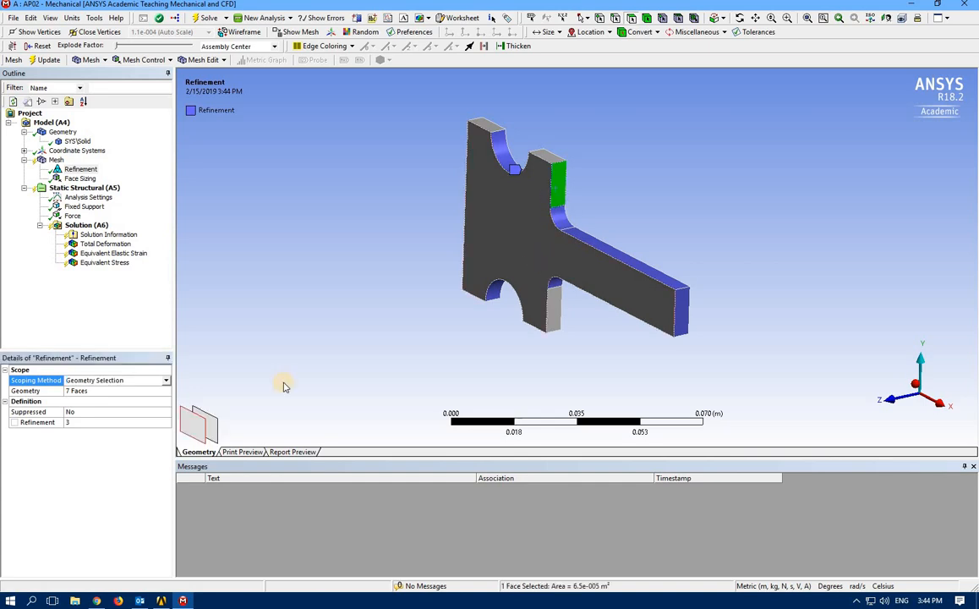
click(84, 390)
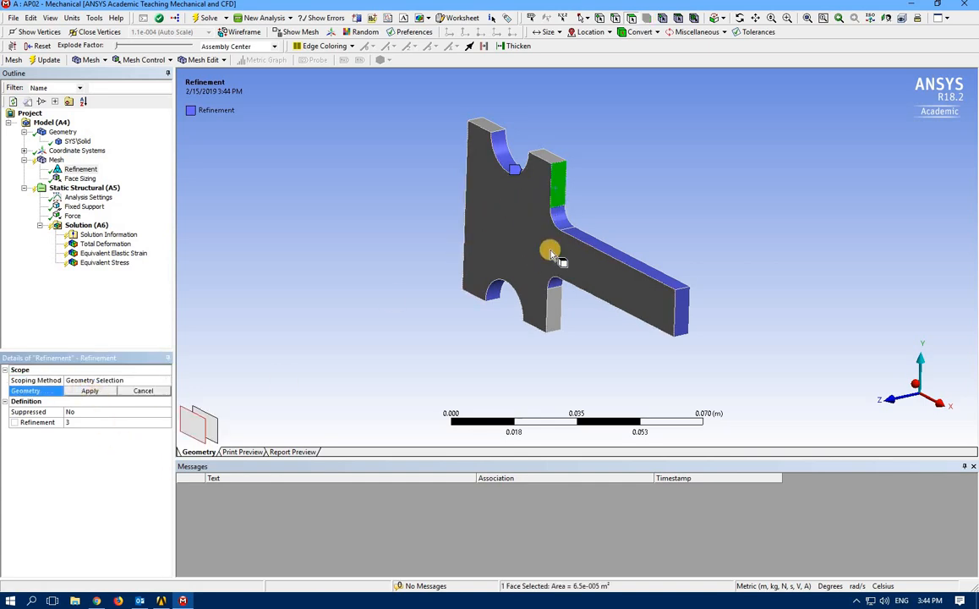
ctrl+click(551, 317)
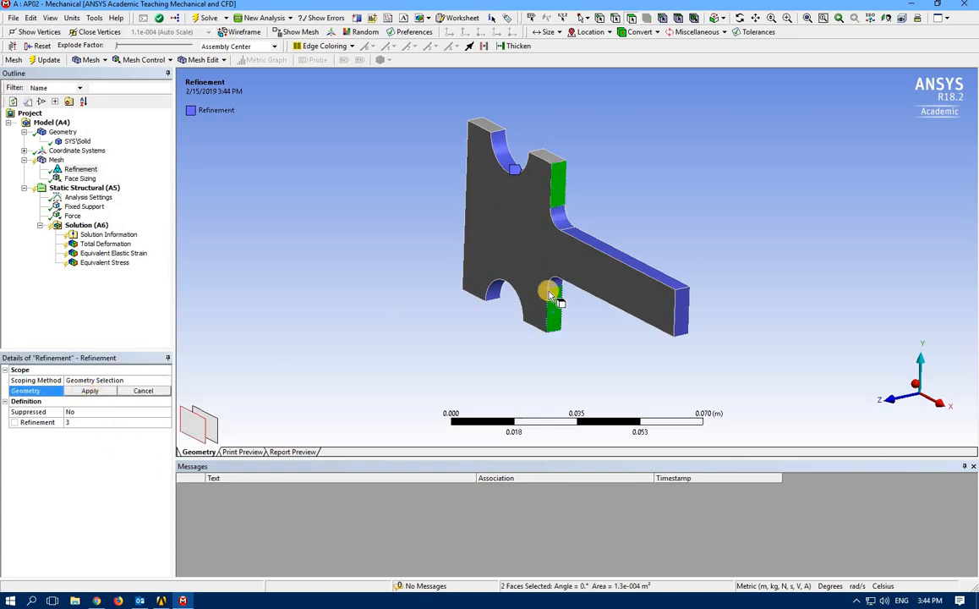
mouse_move(521, 294)
middle_down()
mouse_move(563, 270)
mouse_move(559, 247)
mouse_move(471, 273)
middle_up()
ctrl+click(558, 247)
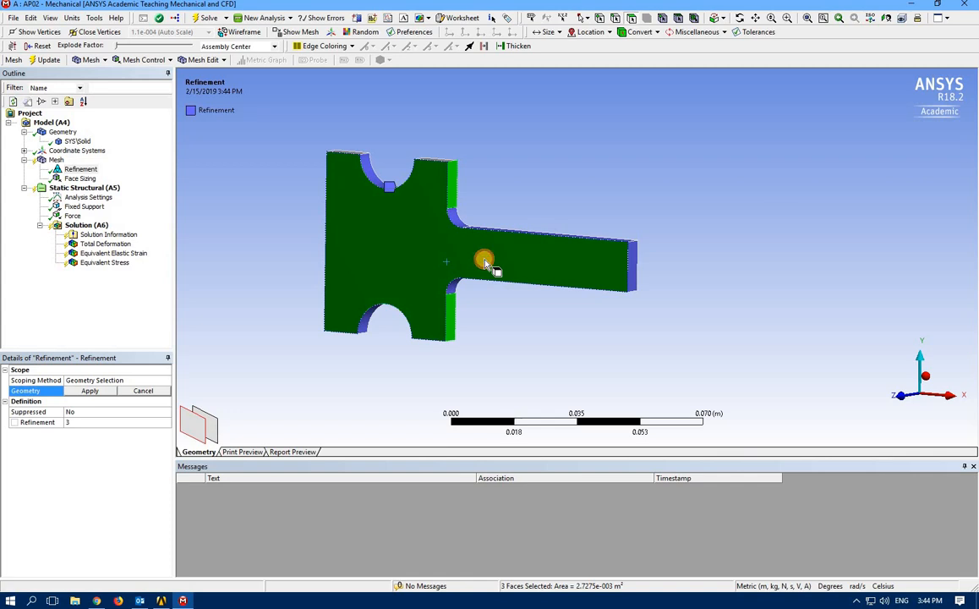
ctrl+click(484, 262)
click(93, 394)
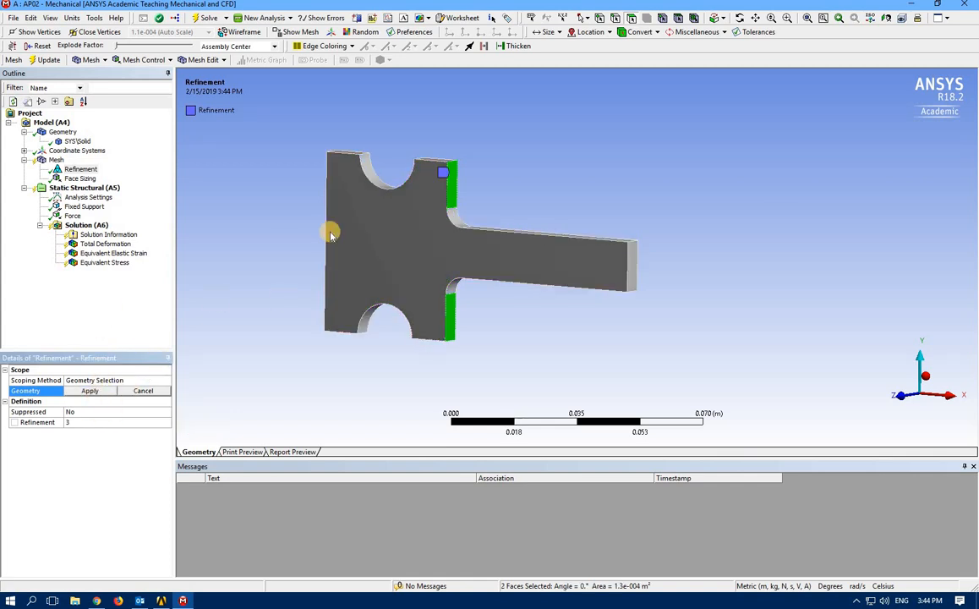
Add both notch faces, the arm's end face, its upper and lower side faces and both fillets to the Refinement selection.
ctrl+click(364, 329)
ctrl+click(372, 177)
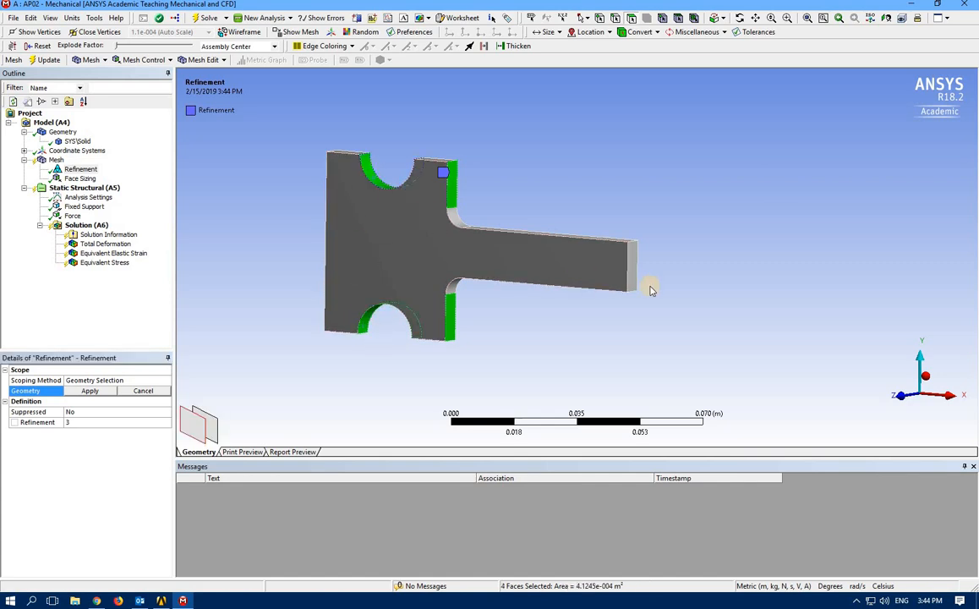
ctrl+click(630, 264)
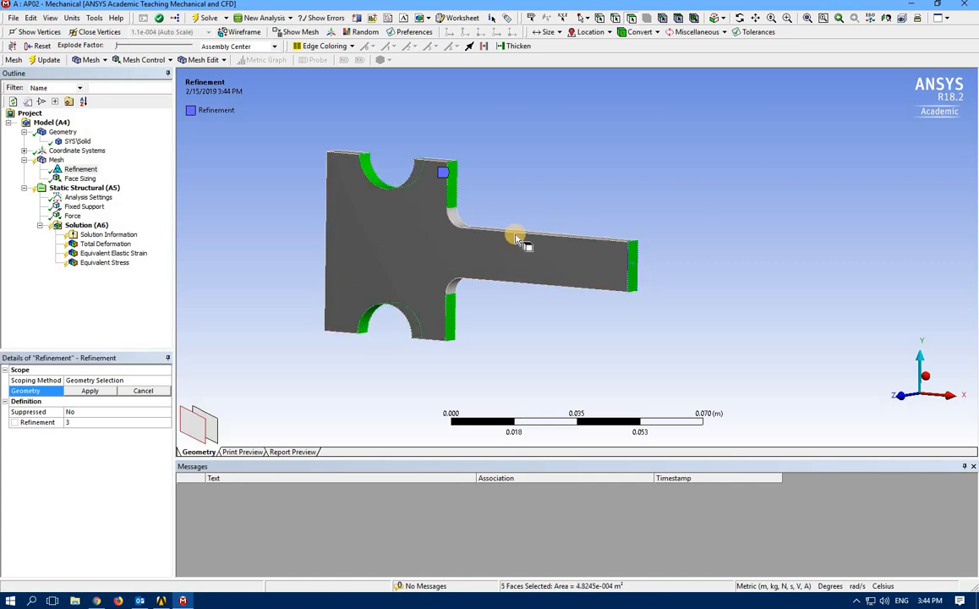
ctrl+click(454, 217)
ctrl+double_click(454, 287)
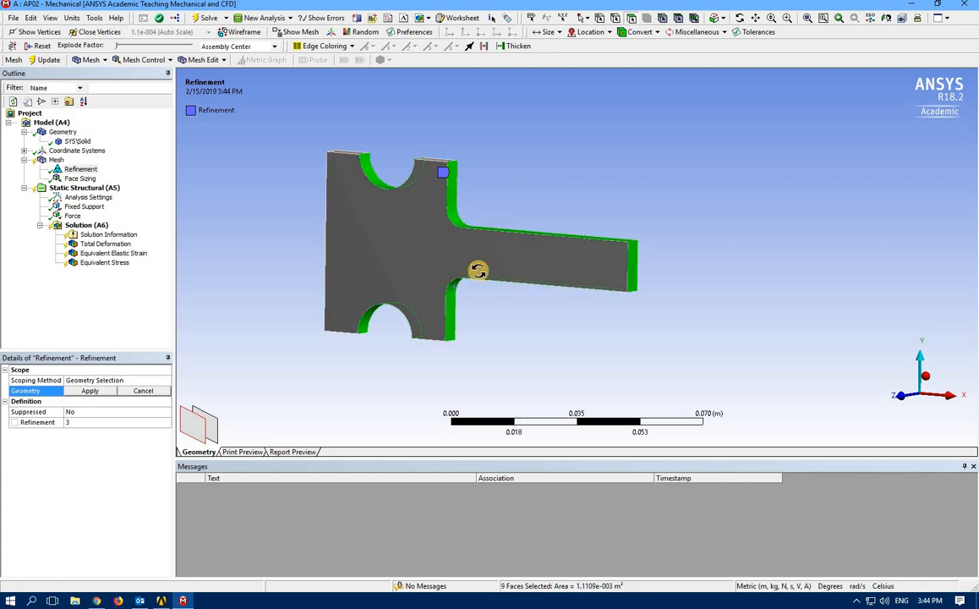
Add the four narrow faces beside the upper and lower notches and apply all 13 faces as the Refinement geometry.
middle_drag(478, 269, 519, 257)
middle_drag(507, 238, 453, 356)
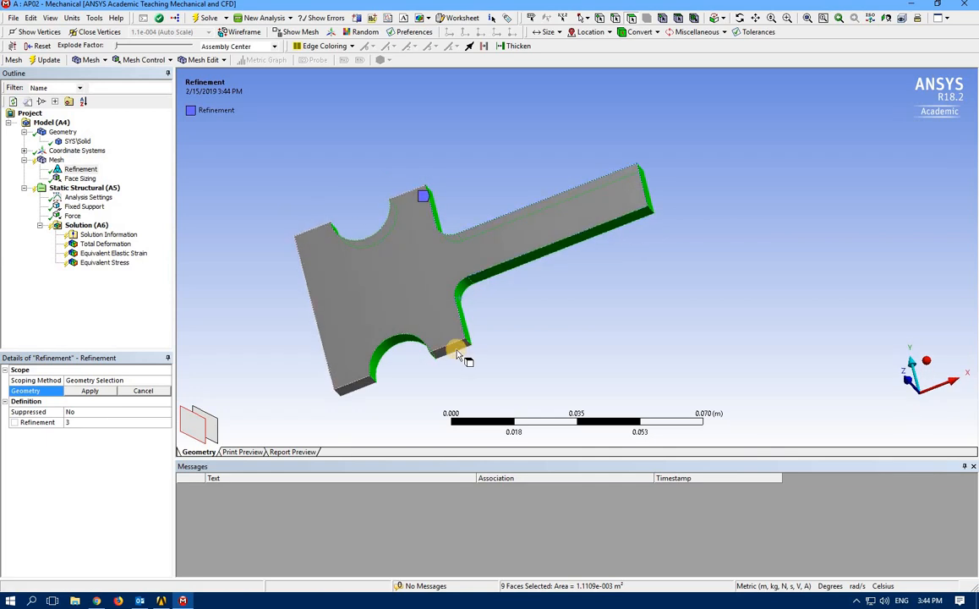
ctrl+click(355, 391)
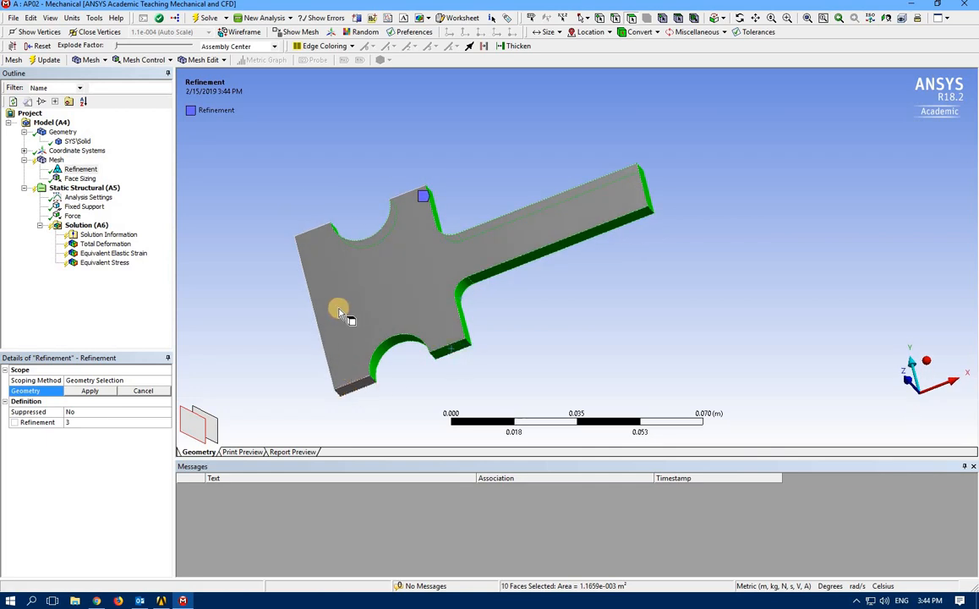
middle_drag(339, 306, 437, 376)
ctrl+click(324, 256)
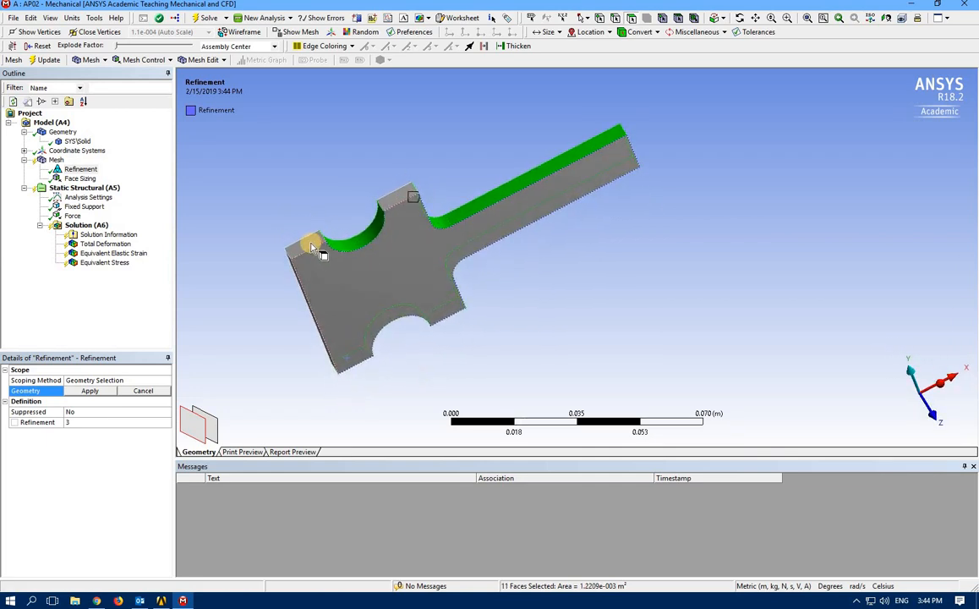
ctrl+click(310, 243)
ctrl+click(395, 197)
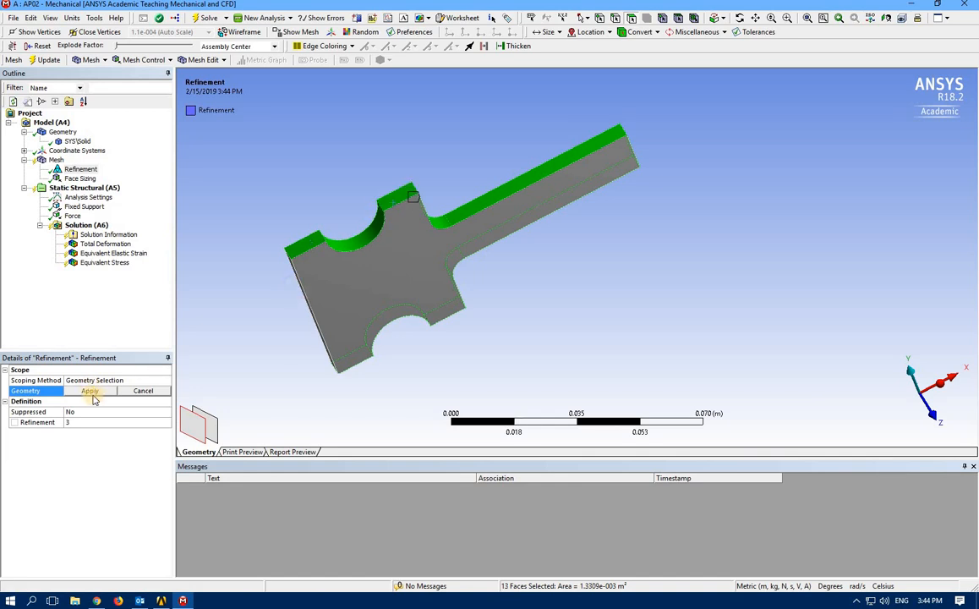
click(91, 391)
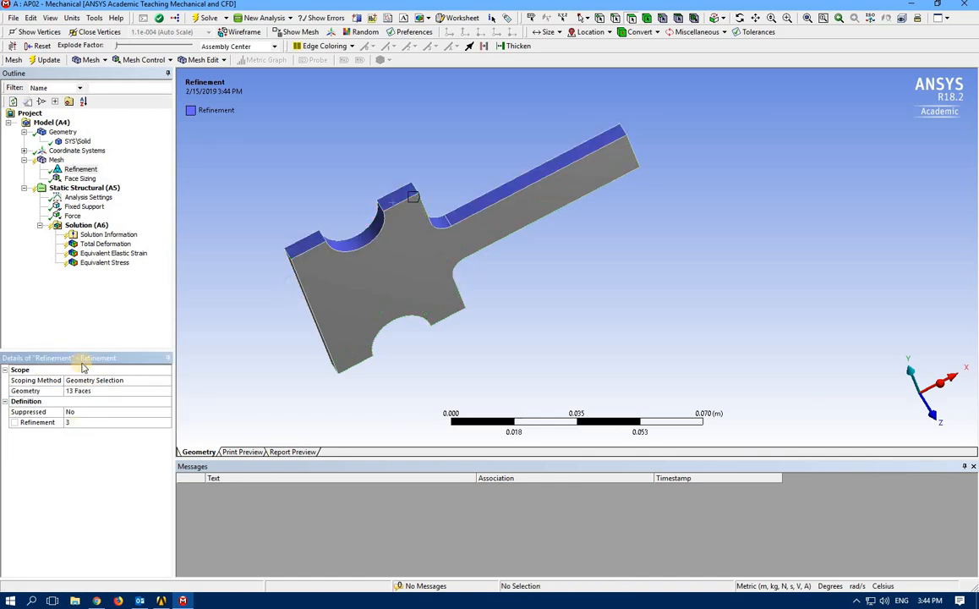
Solve the analysis with the Refinement on 13 faces and display the Equivalent Stress result.
click(207, 18)
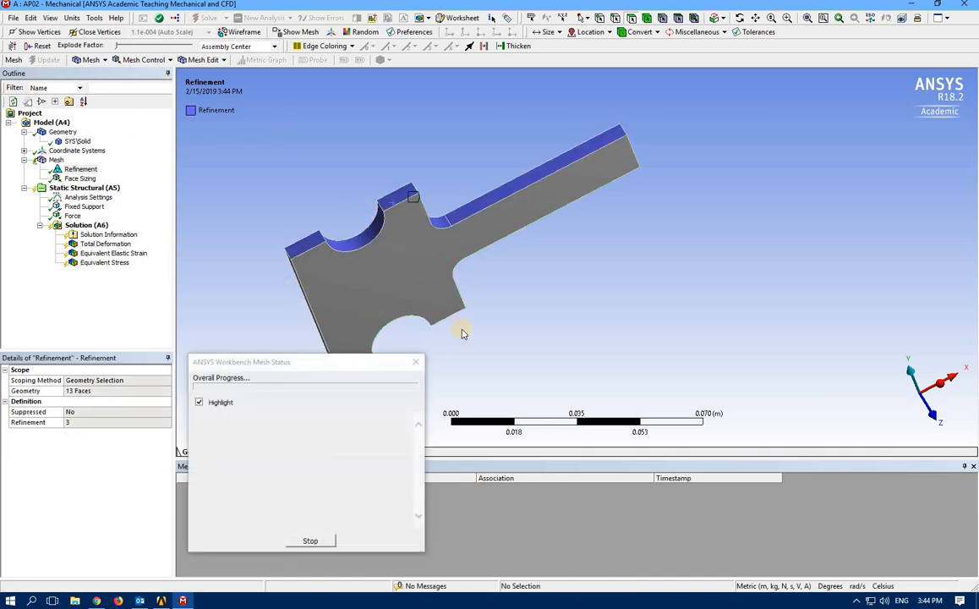
click(934, 407)
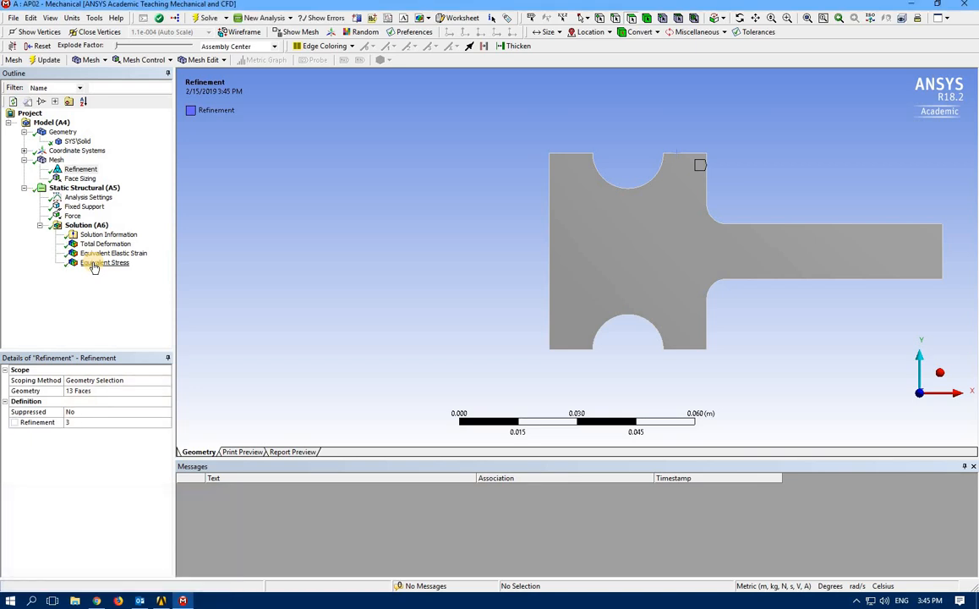
click(95, 263)
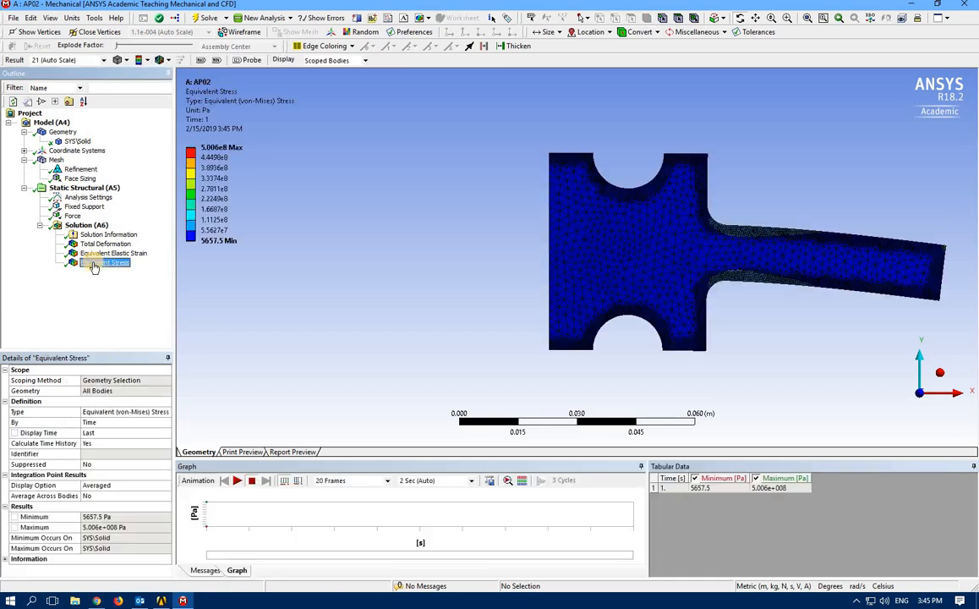
middle_drag(714, 304, 743, 293)
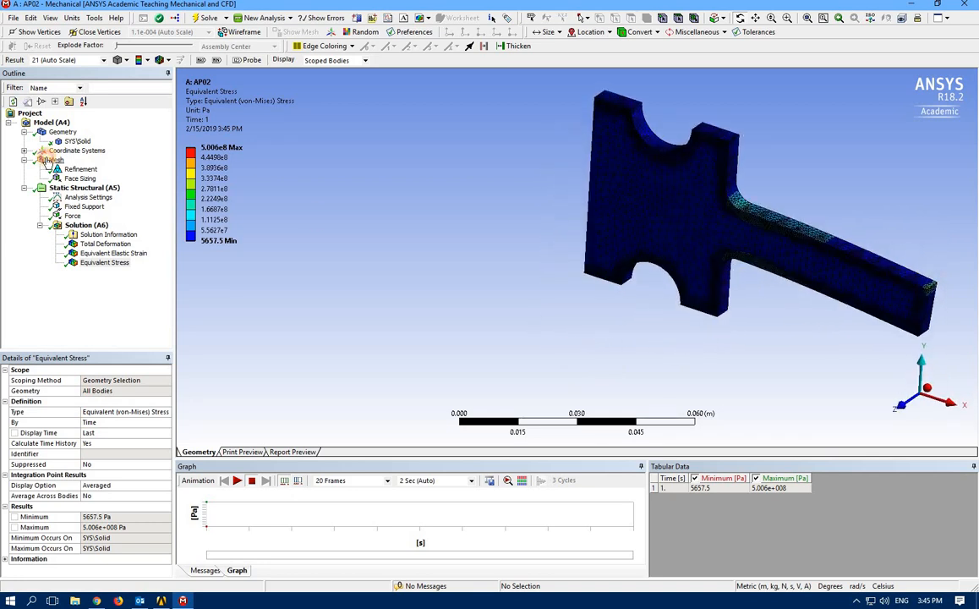
Check the refined mesh with its node and element statistics, and view the Total Deformation result.
double_click(50, 160)
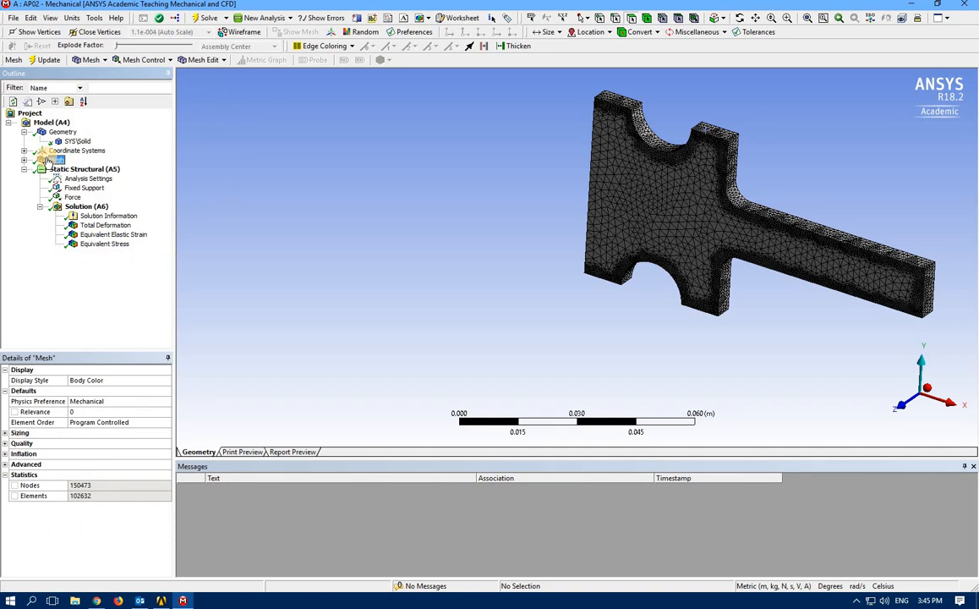
click(98, 225)
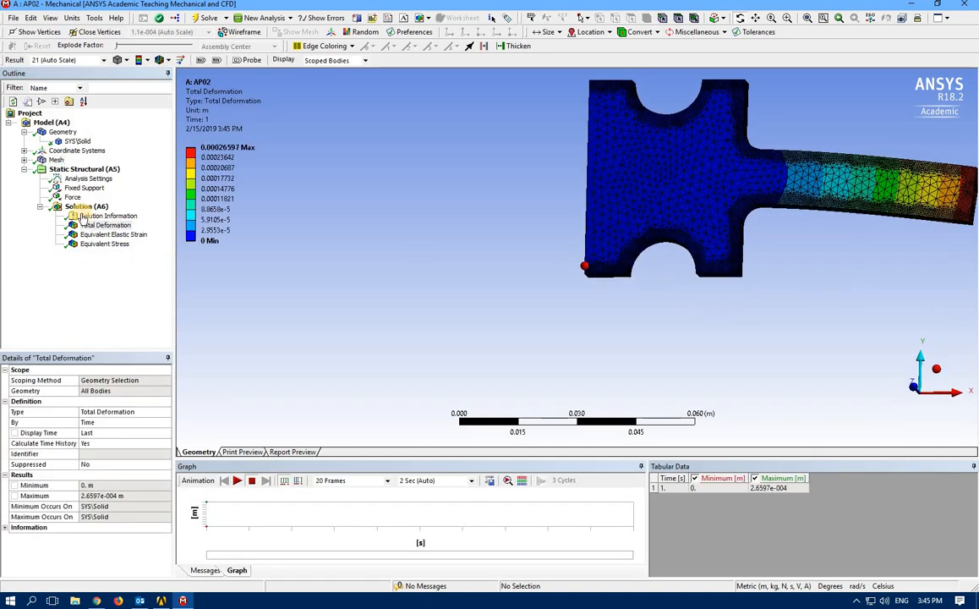
click(118, 235)
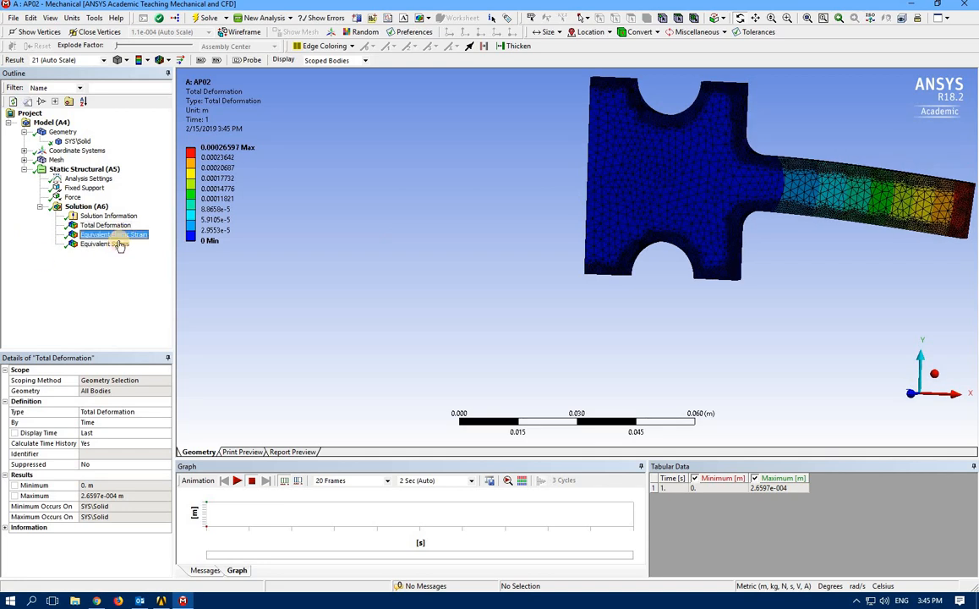
Examine the Equivalent Stress maximum and its distribution around the fillets and the loaded end of the arm.
click(109, 243)
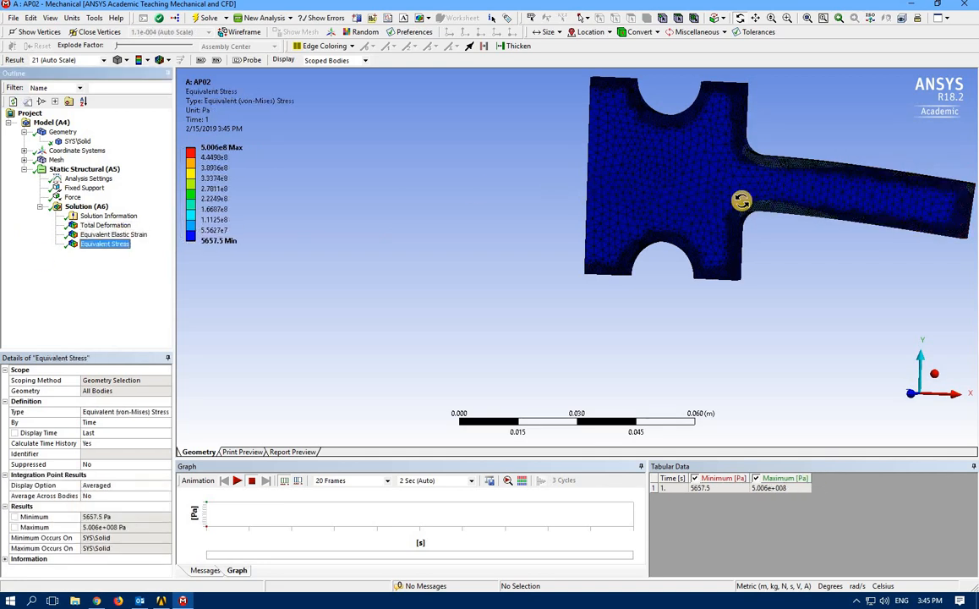
click(808, 19)
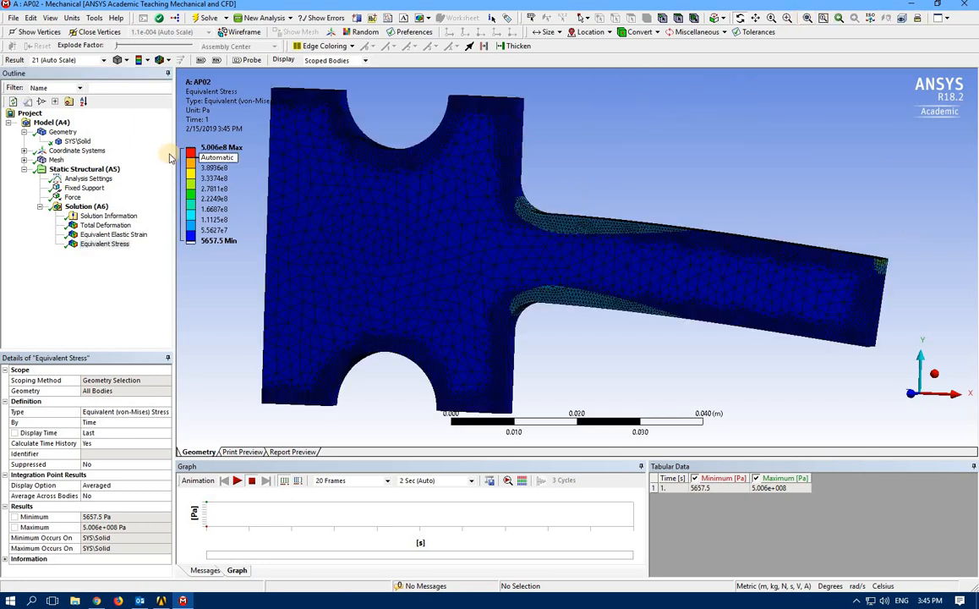
click(217, 148)
click(240, 325)
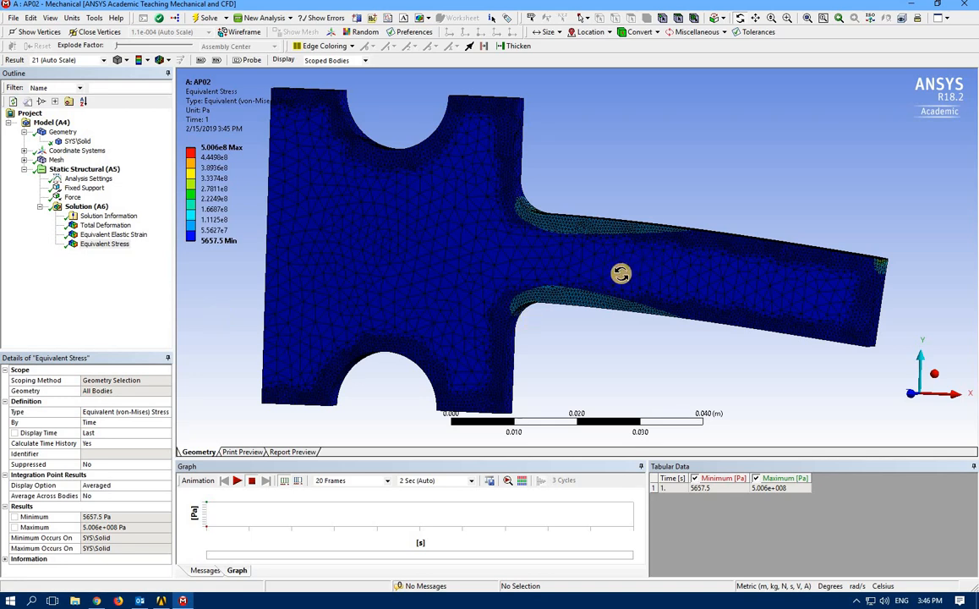
drag(562, 248, 860, 300)
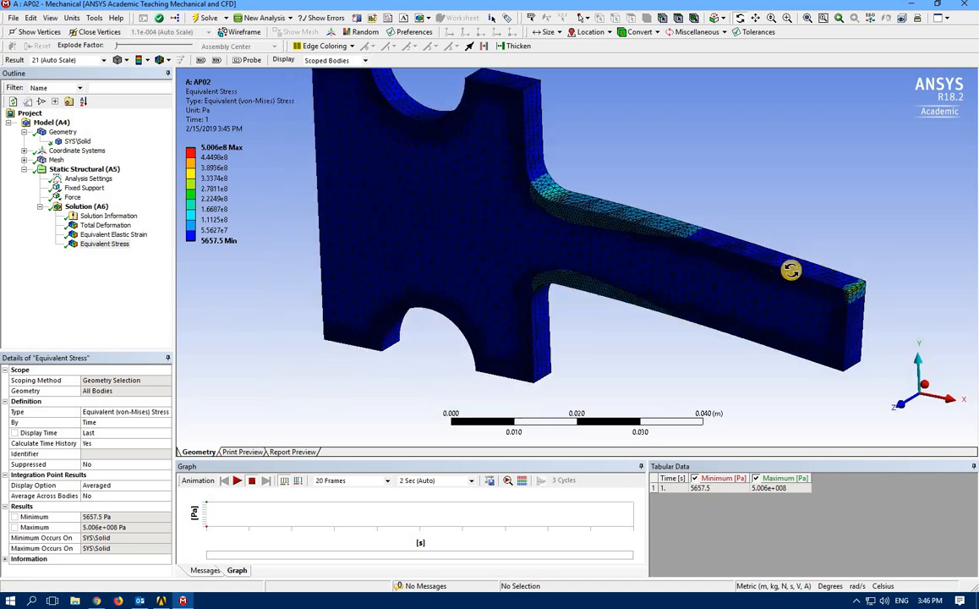
drag(580, 211, 457, 221)
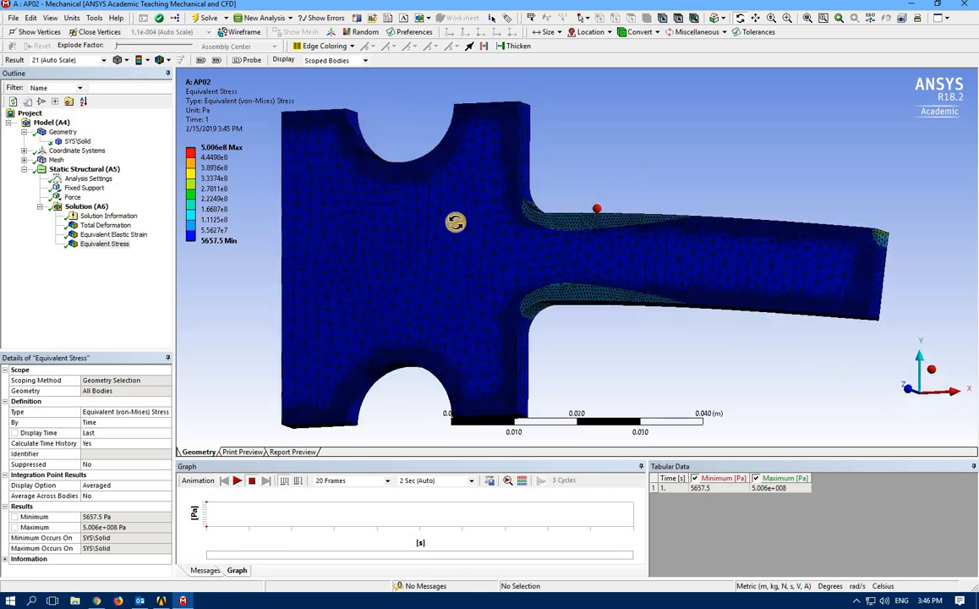